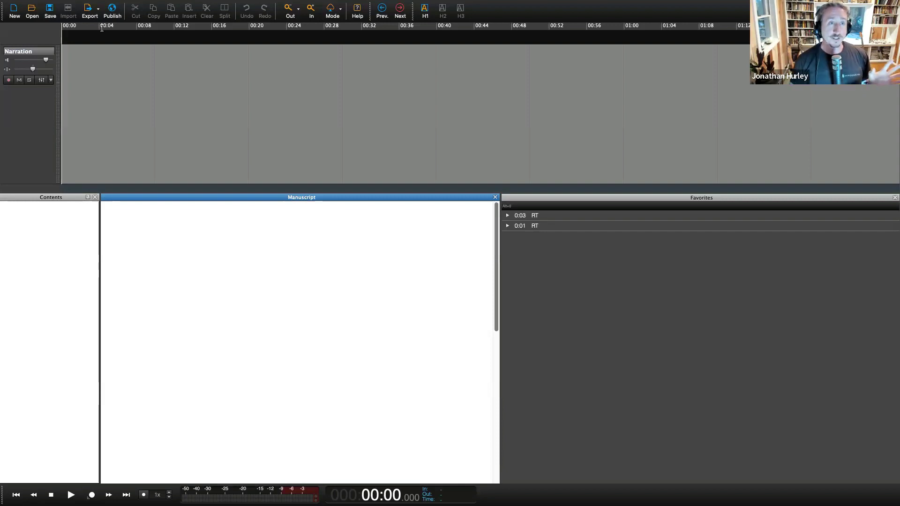
pyautogui.click(98, 11)
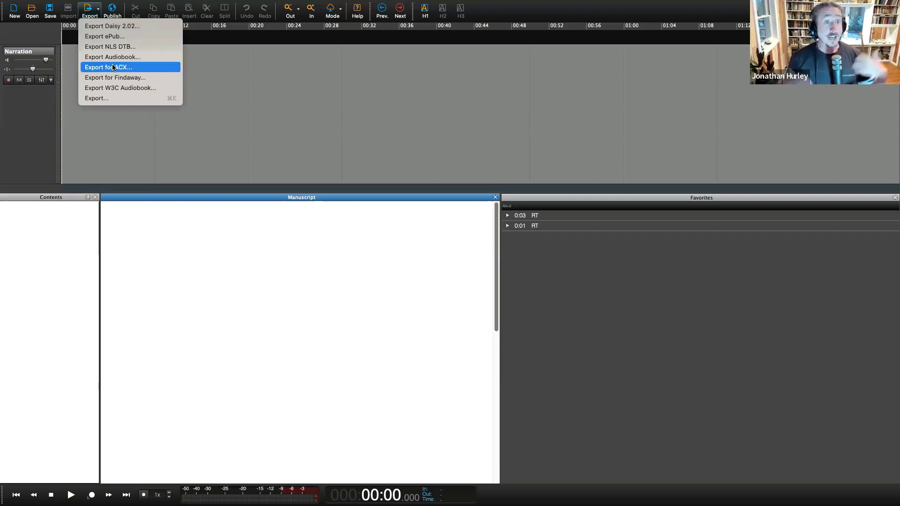
pyautogui.click(319, 50)
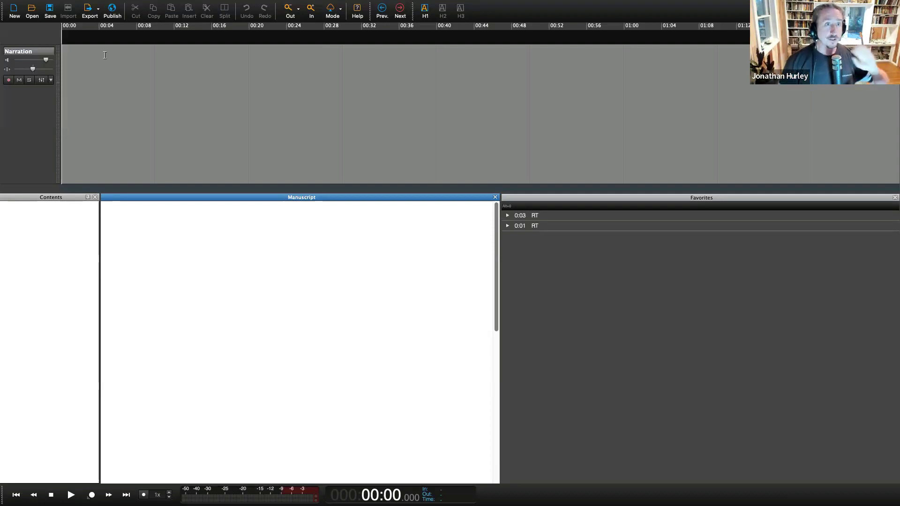
# Arm the Narration track for recording and record a first take of about 23 seconds
pyautogui.click(9, 80)
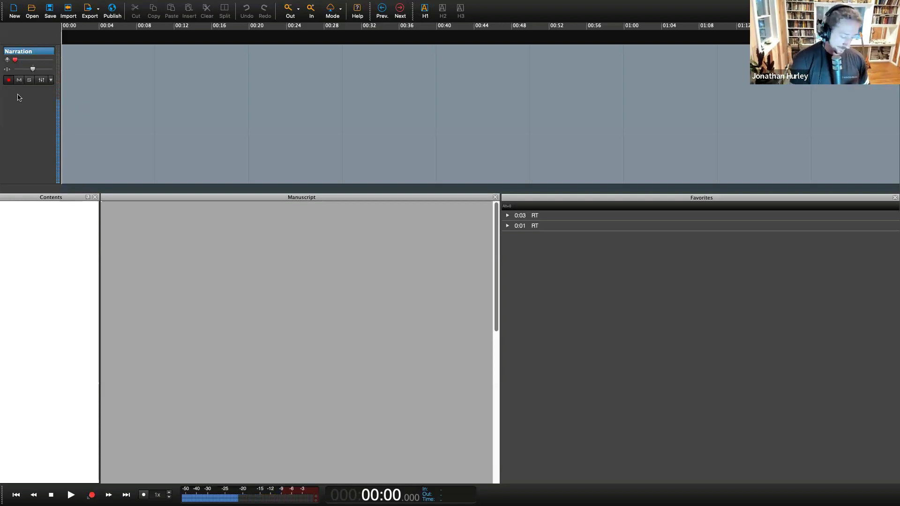
pyautogui.press('space')
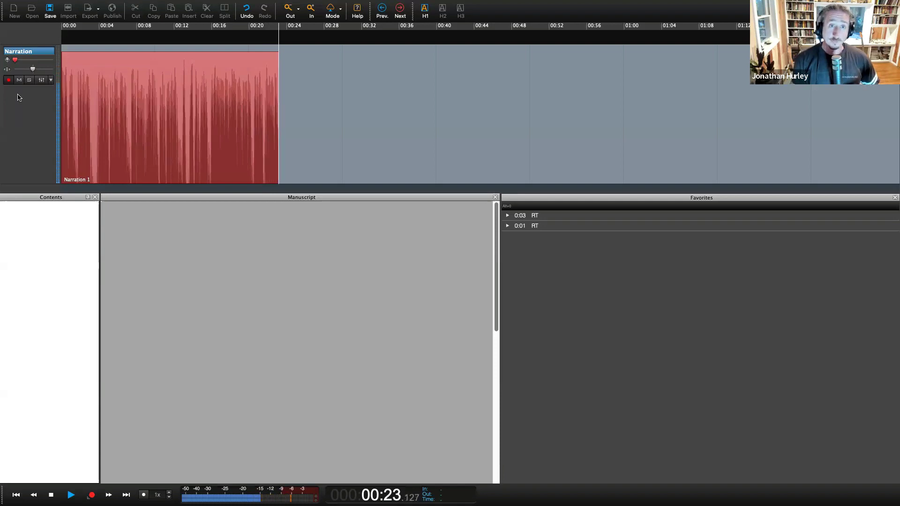
pyautogui.press('space')
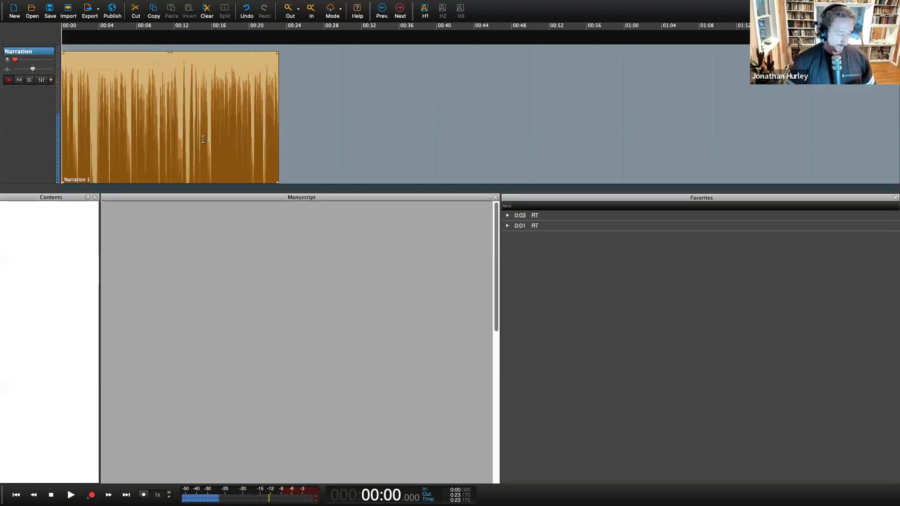
# Undo the first take and record a new narration of about 11 seconds from the start of the track
pyautogui.hotkey('ctrl', 'z')
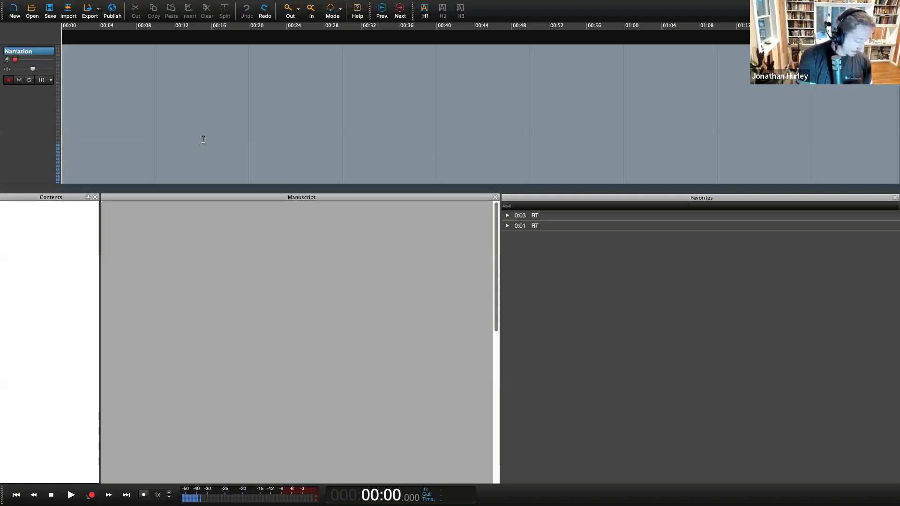
pyautogui.press('r')
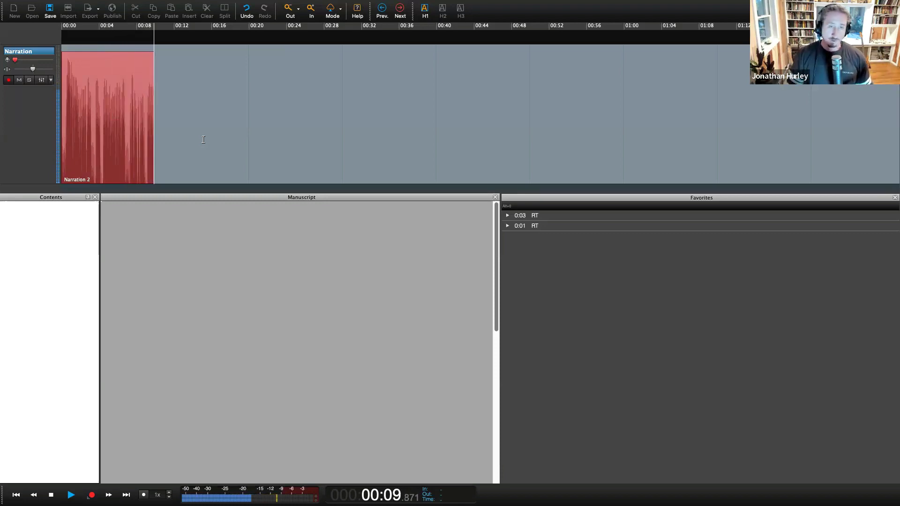
pyautogui.press('space')
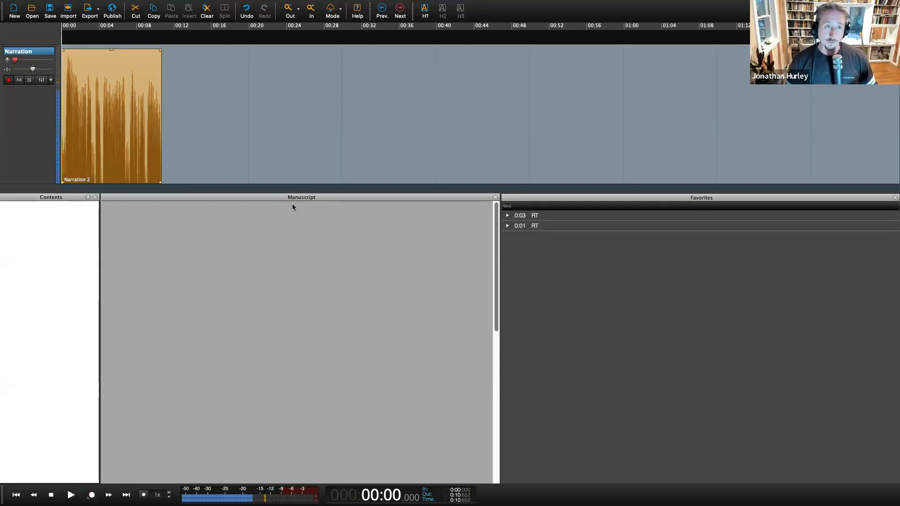
# Punch in at about 9.1 seconds, in the pause before the last phrase, and record about 5.6 seconds over the existing narration
pyautogui.click(129, 169)
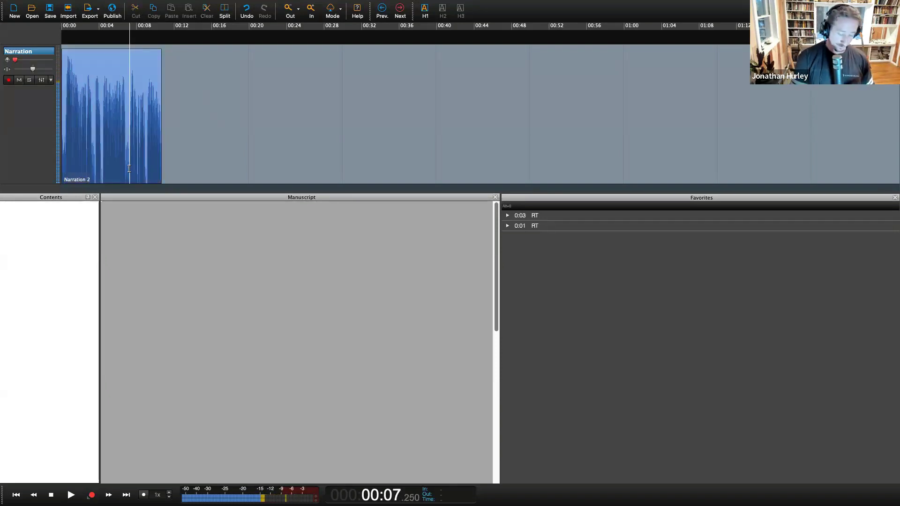
pyautogui.scroll(3, 160, 173)
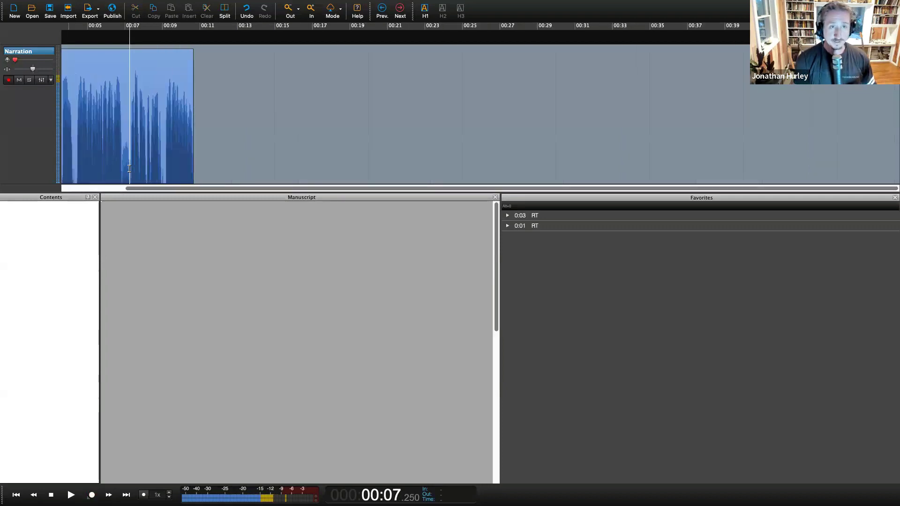
pyautogui.click(180, 171)
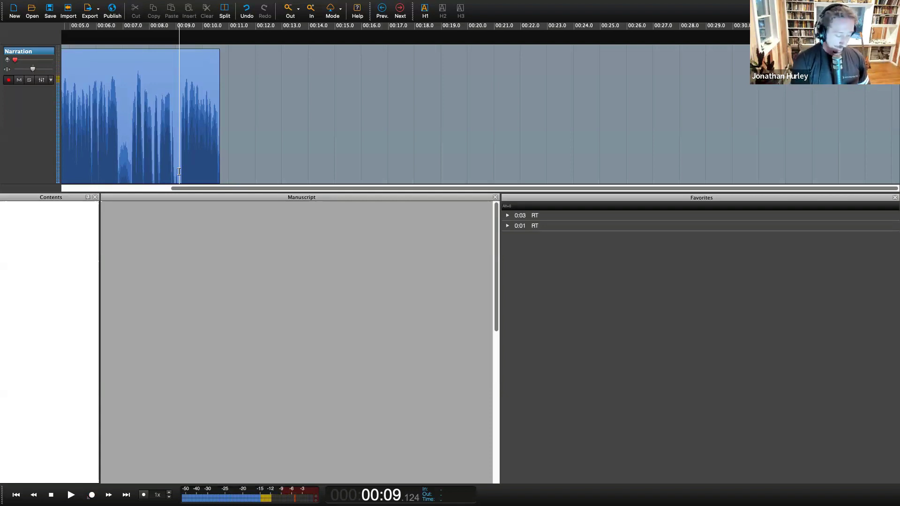
pyautogui.press('space')
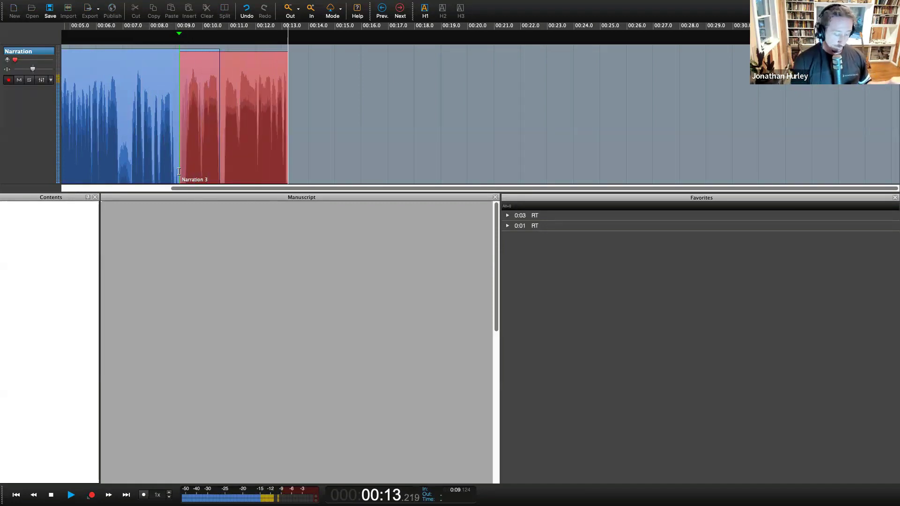
pyautogui.press('space')
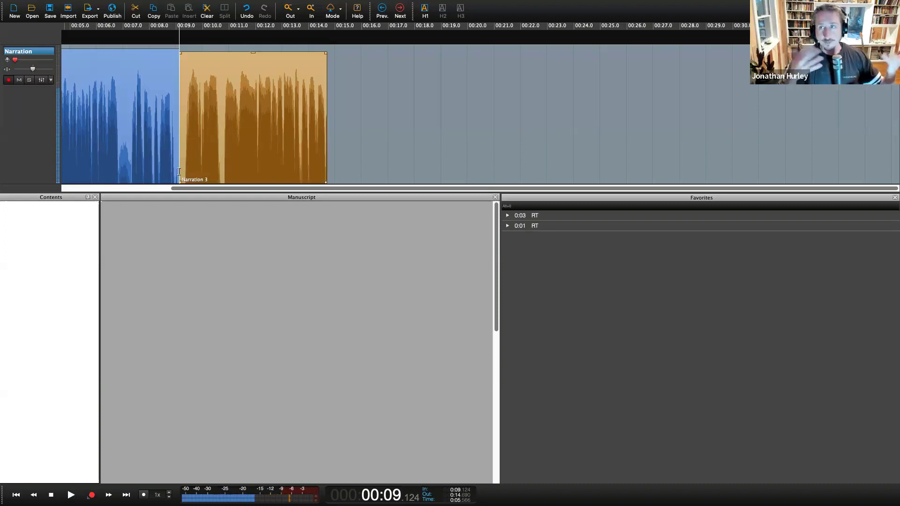
pyautogui.click(162, 38)
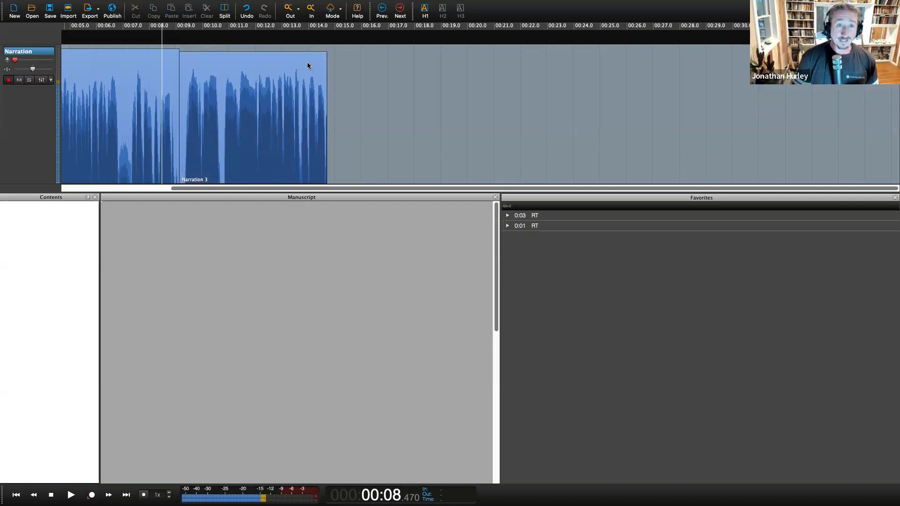
pyautogui.click(89, 35)
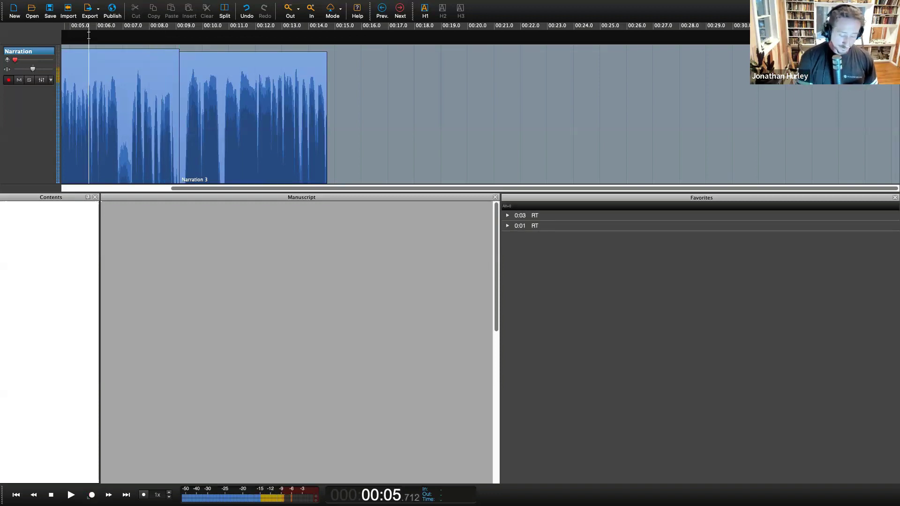
pyautogui.scroll(3, 89, 35)
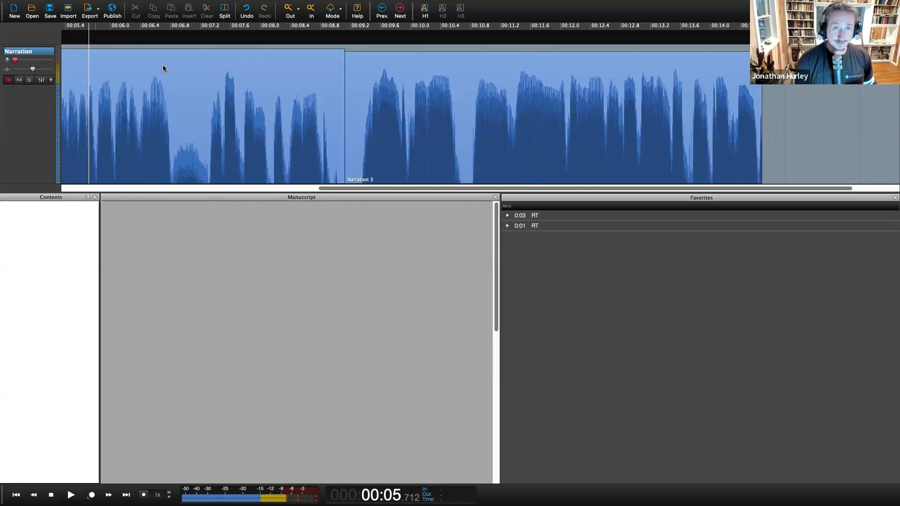
pyautogui.scroll(-2, 163, 69)
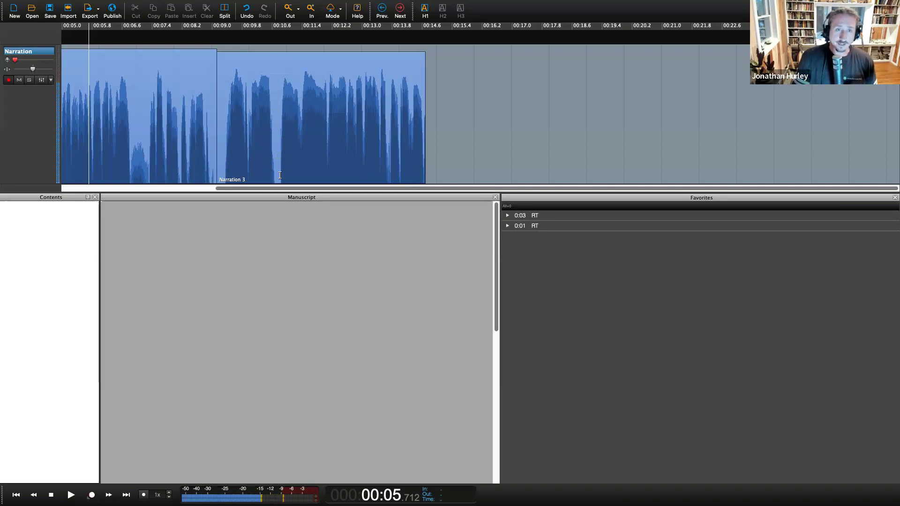
# Try out several time-range selections across the recorded narration clips and clear the selection
pyautogui.moveTo(279, 176); pyautogui.dragTo(259, 175)
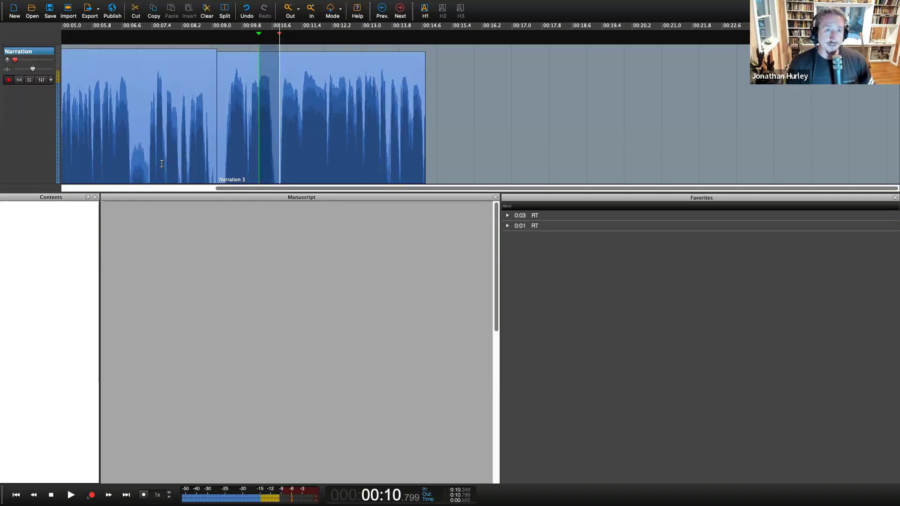
pyautogui.moveTo(158, 165); pyautogui.dragTo(231, 170)
pyautogui.moveTo(250, 170); pyautogui.dragTo(351, 170)
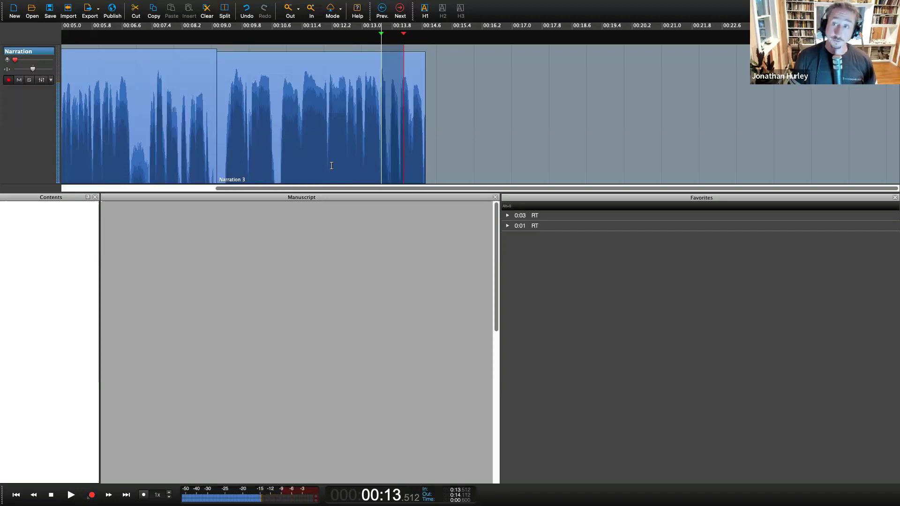
pyautogui.press('Escape')
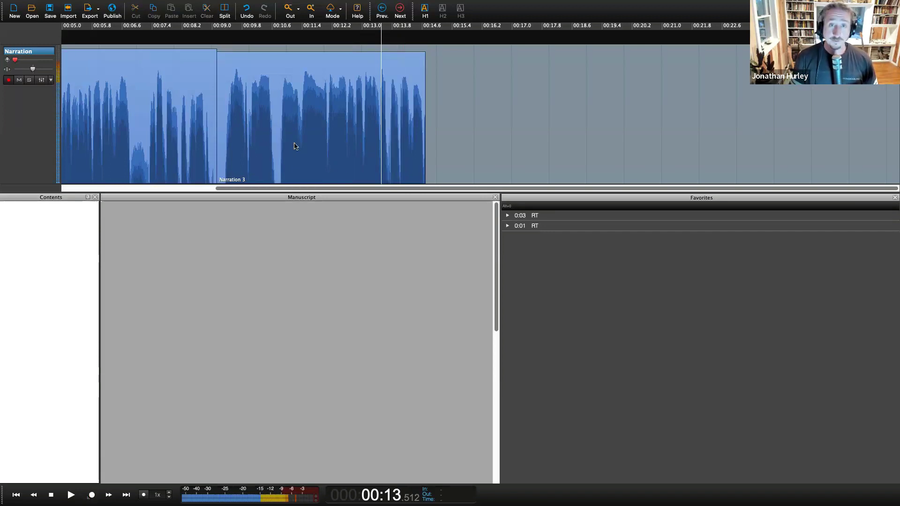
pyautogui.moveTo(300, 150)
pyautogui.mouseDown()
pyautogui.moveTo(189, 150)
pyautogui.moveTo(301, 151)
pyautogui.mouseUp()
pyautogui.click(148, 149)
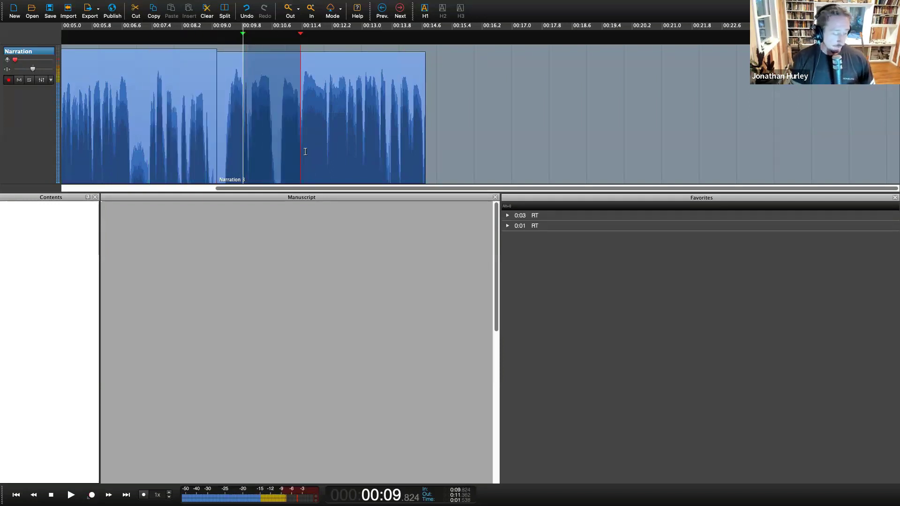
pyautogui.press('Escape')
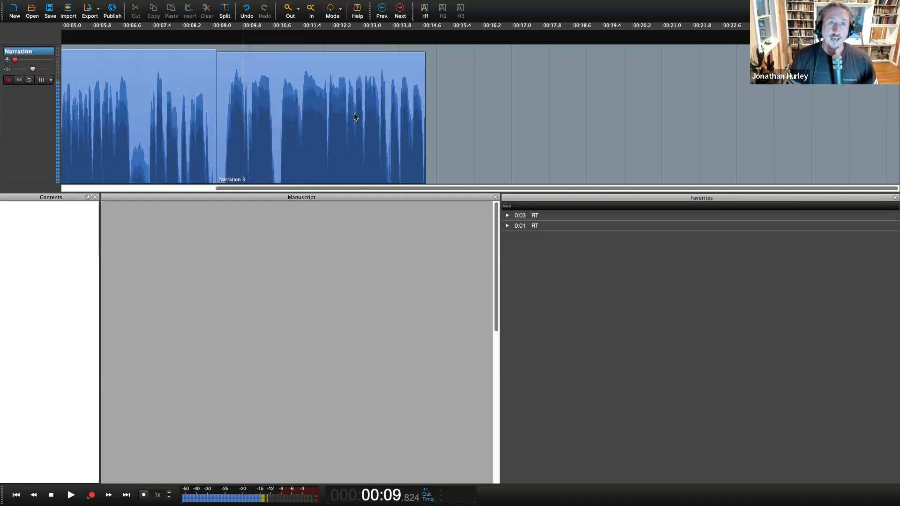
# Try placing a copy of the second narration clip directly after the original, and undo the copy
pyautogui.click(241, 80)
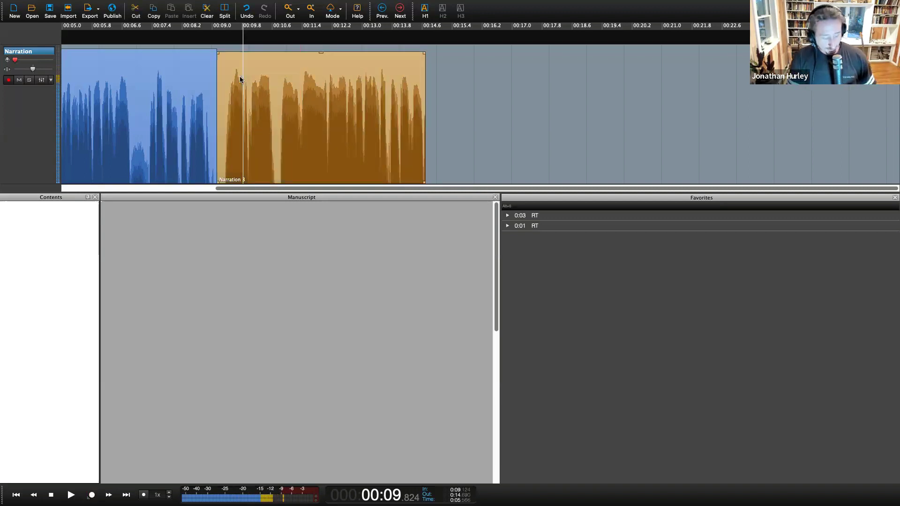
pyautogui.moveTo(241, 80); pyautogui.dragTo(447, 110)
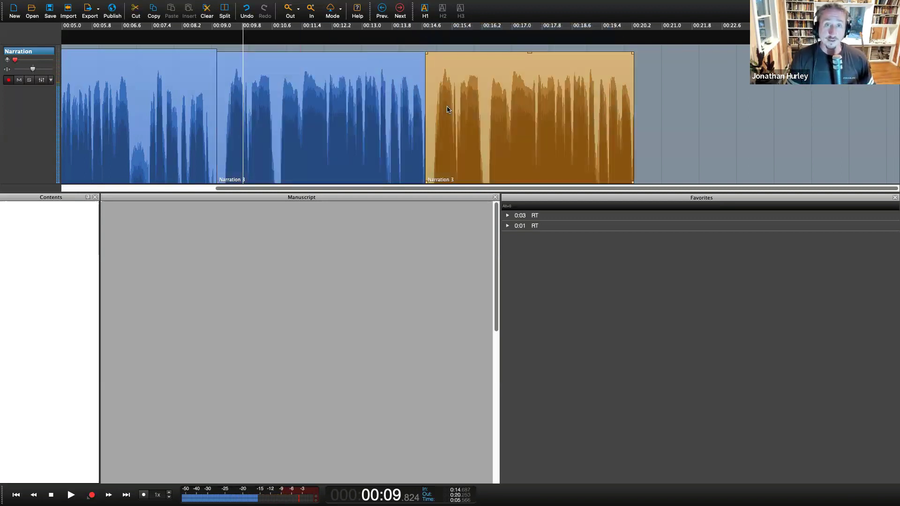
pyautogui.click(352, 99)
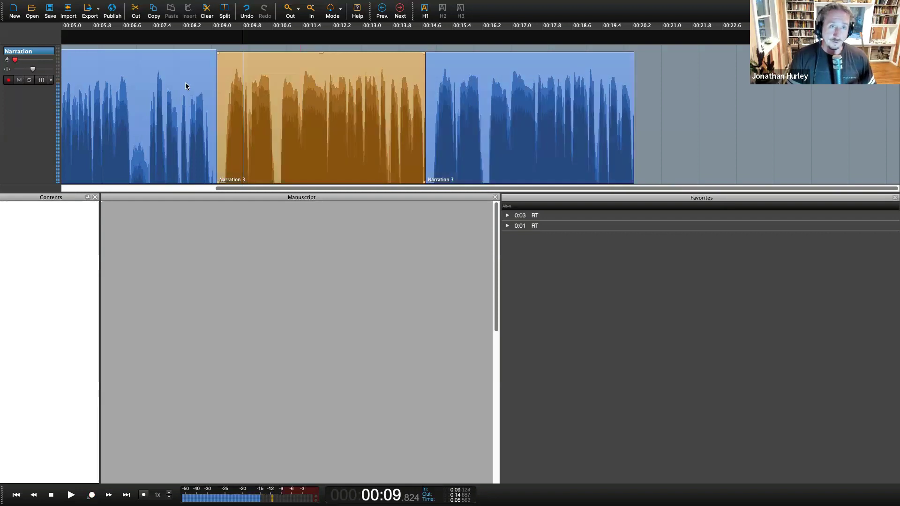
pyautogui.hotkey('ctrl', 'z')
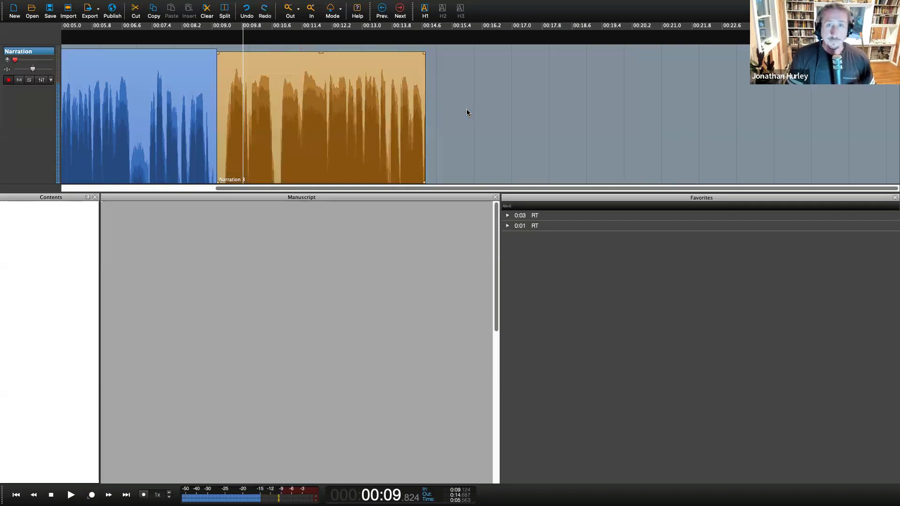
# Extend the end of the second narration clip to about 14.76 seconds and try its fade-out handle
pyautogui.moveTo(424, 100); pyautogui.dragTo(469, 106)
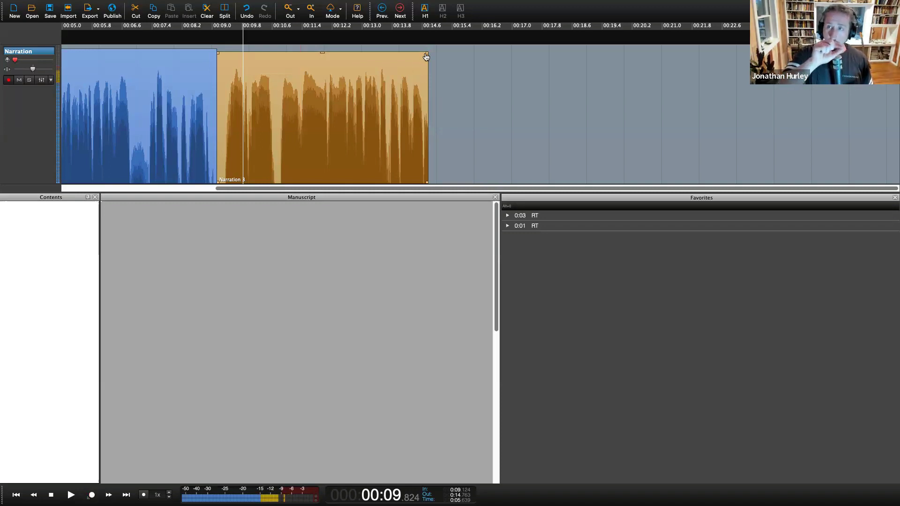
pyautogui.moveTo(429, 55); pyautogui.dragTo(456, 118)
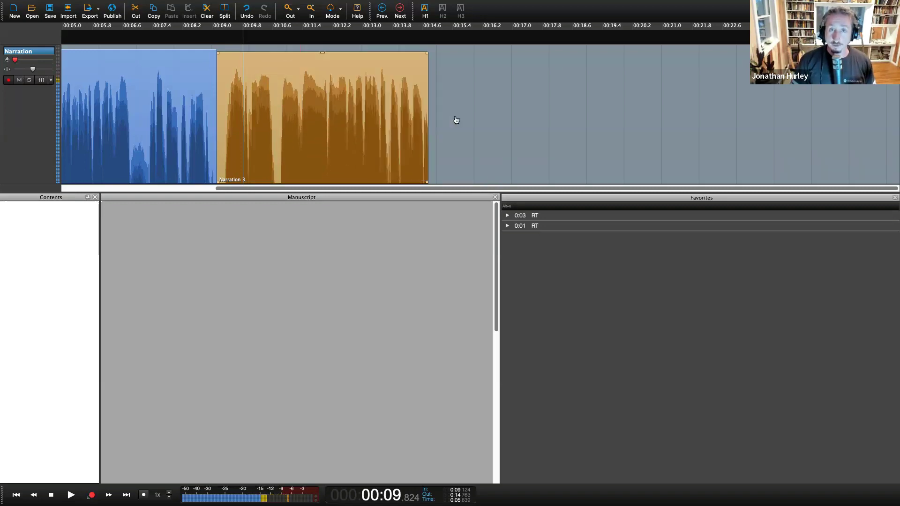
# Try lowering the volume slightly over a range in the second clip ending at about 13.8 seconds, and undo the change
pyautogui.moveTo(392, 161)
pyautogui.mouseDown()
pyautogui.moveTo(240, 159)
pyautogui.moveTo(257, 154)
pyautogui.mouseUp()
pyautogui.moveTo(300, 50)
pyautogui.mouseDown()
pyautogui.moveTo(302, 120)
pyautogui.moveTo(302, 52)
pyautogui.mouseUp()
pyautogui.press('Escape')
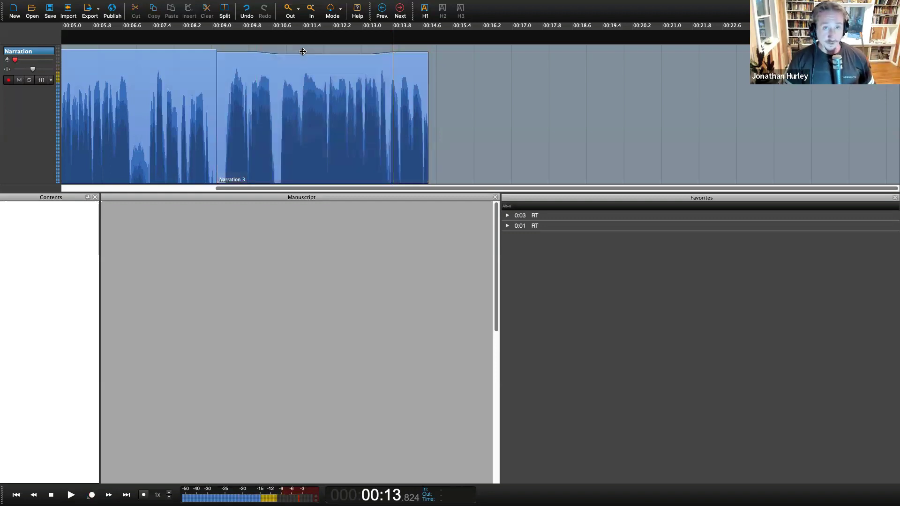
pyautogui.hotkey('ctrl', 'z')
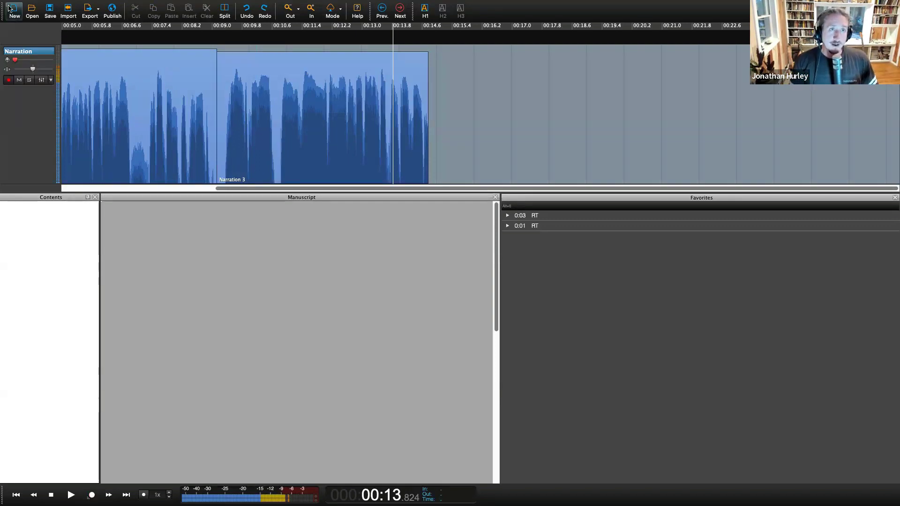
pyautogui.moveTo(13, 1)
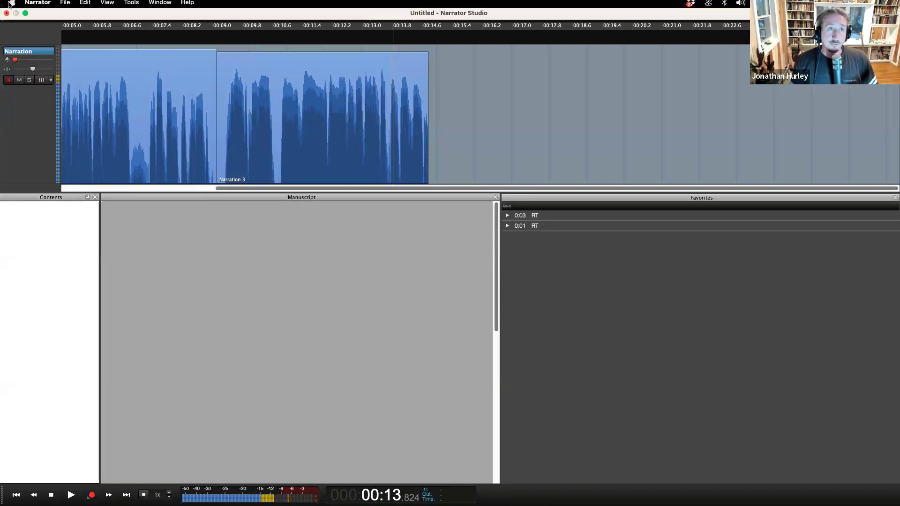
pyautogui.click(65, 5)
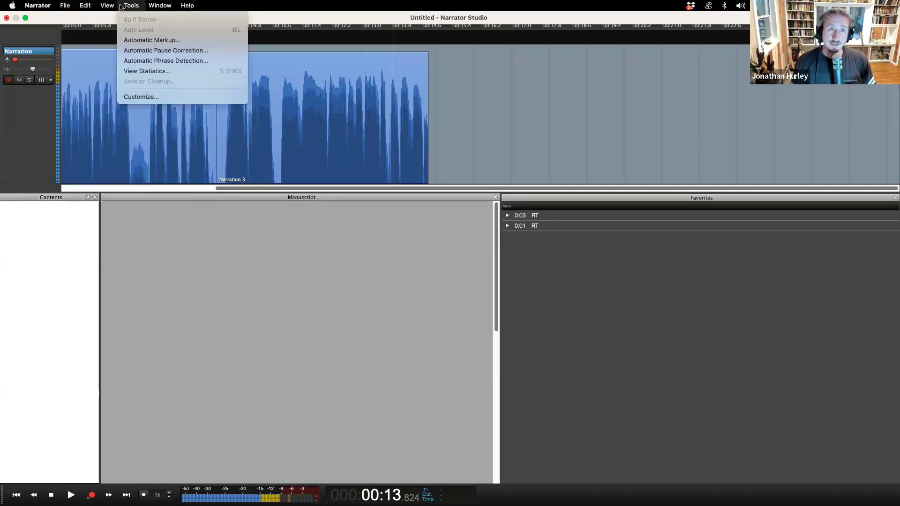
pyautogui.moveTo(158, 6)
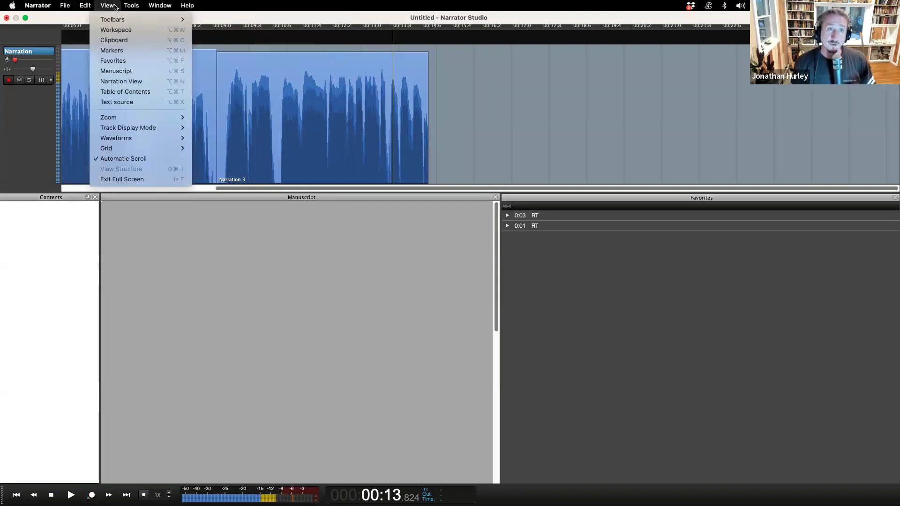
pyautogui.click(158, 49)
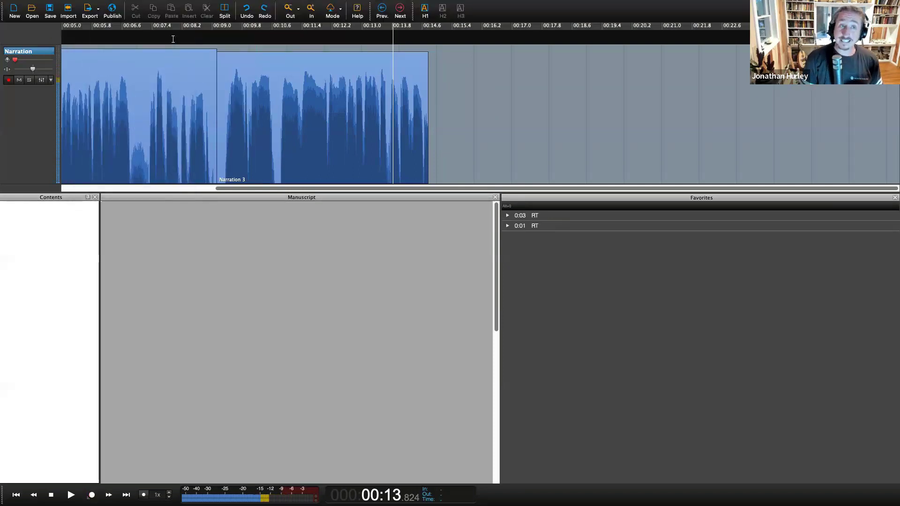
pyautogui.click(173, 38)
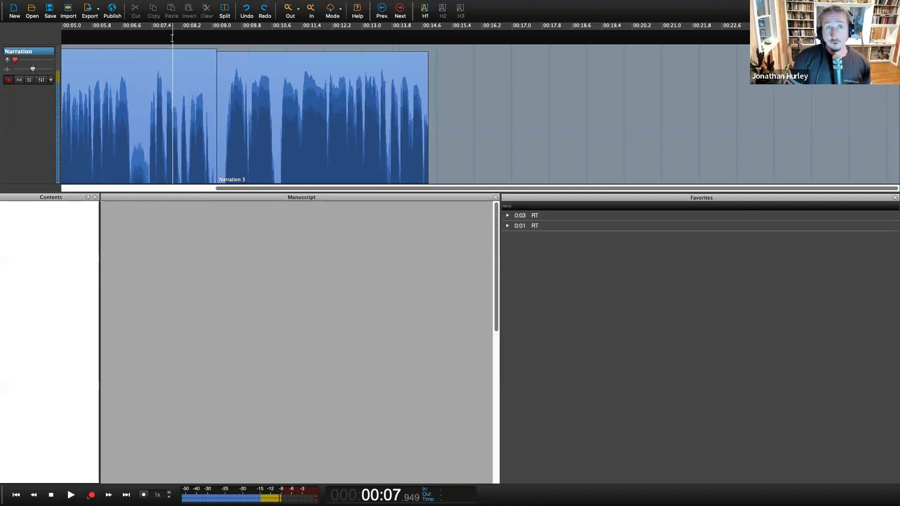
# Close the Favorites panel to give the Manuscript area more room
pyautogui.press('r')
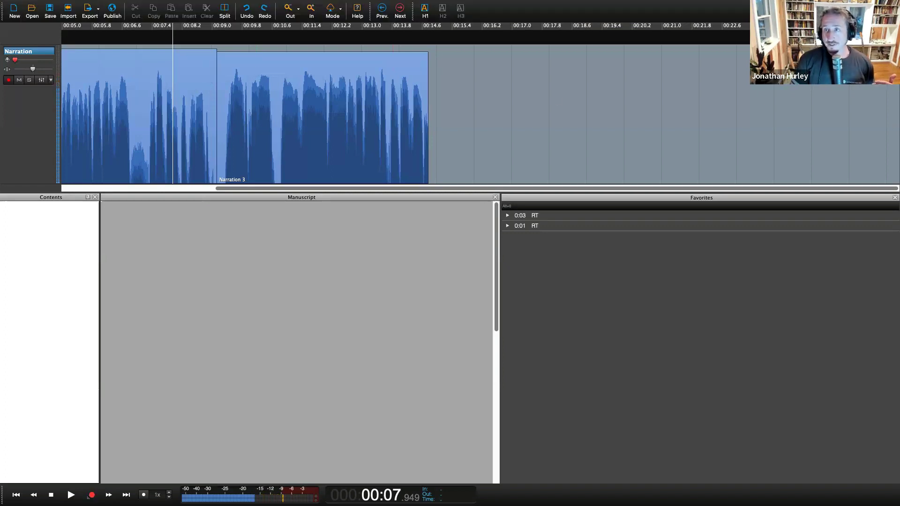
pyautogui.click(895, 197)
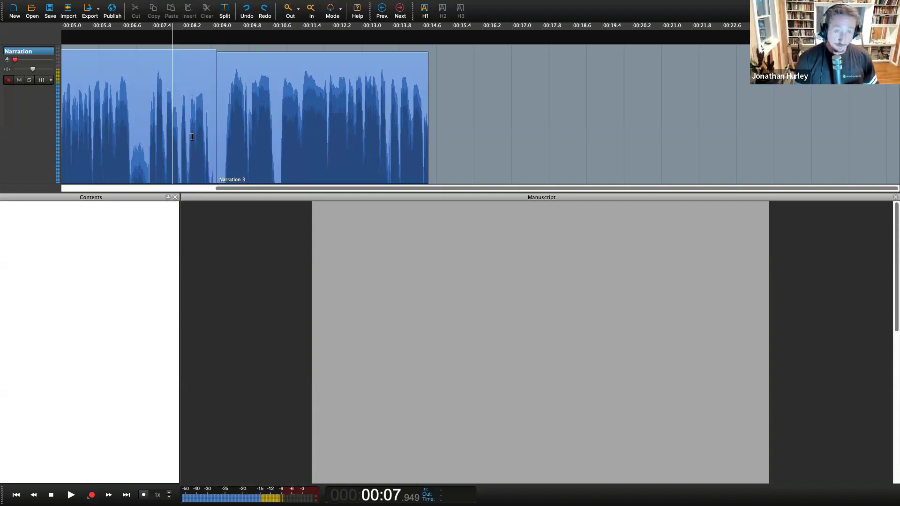
# Select both narration clips and place a copy of the pair directly after the originals, starting at about 14.53 seconds
pyautogui.scroll(-3, 192, 137)
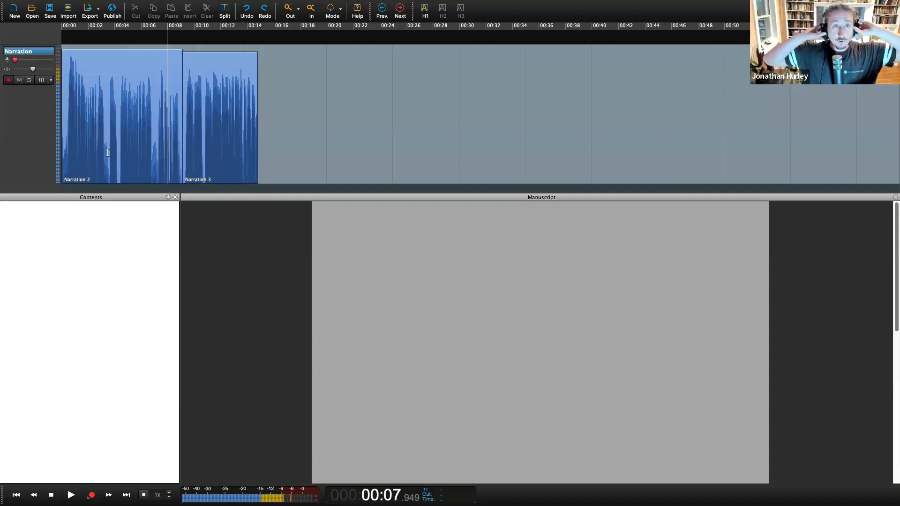
pyautogui.click(112, 66)
pyautogui.keyDown('shift'); pyautogui.click(220, 81); pyautogui.keyUp('shift')
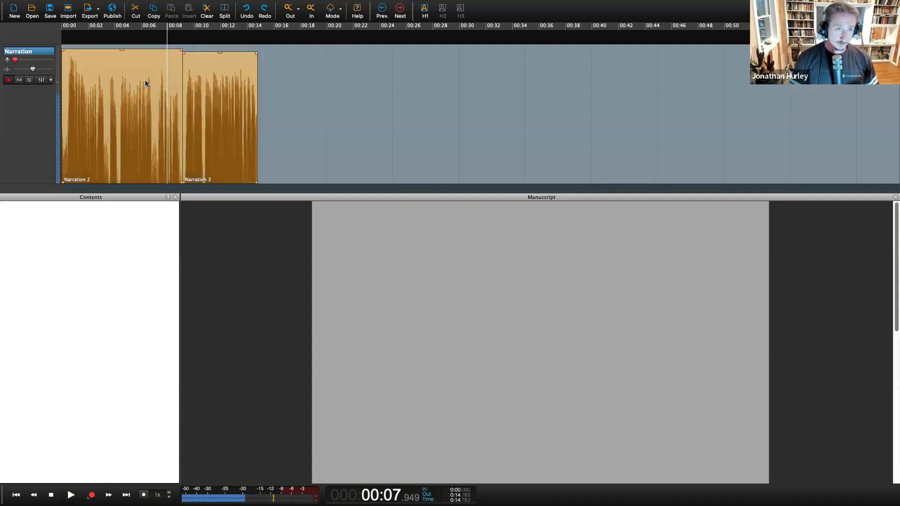
pyautogui.moveTo(145, 81); pyautogui.dragTo(338, 117)
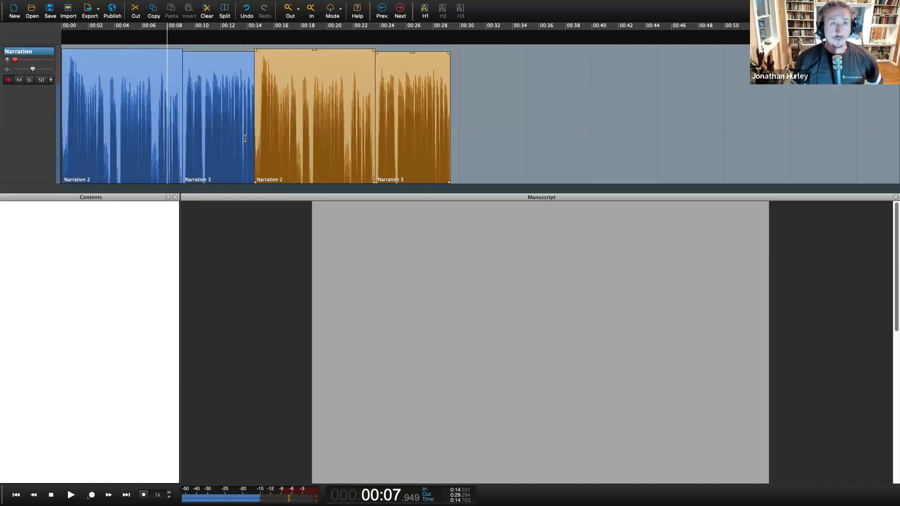
# Try selecting the first Narration 3 clip, and mark a time range around it from about 8.87 to 14.81 seconds
pyautogui.click(196, 168)
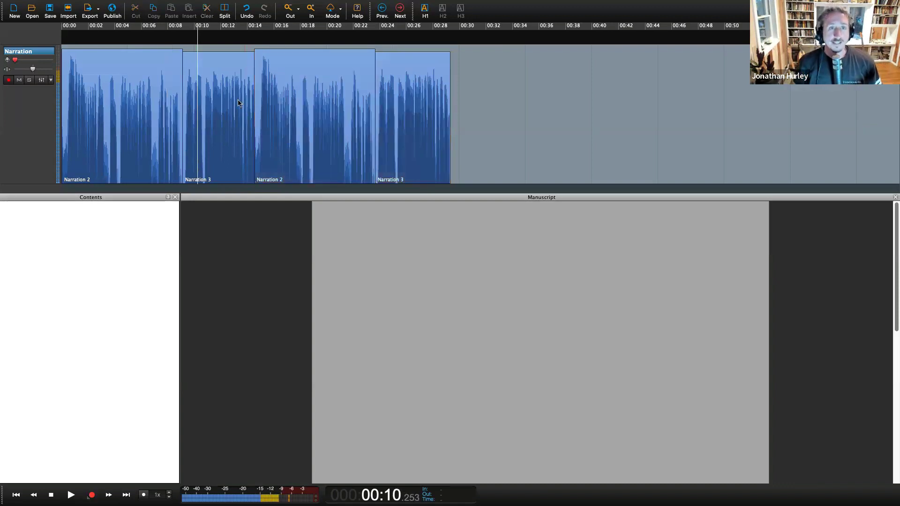
pyautogui.click(221, 66)
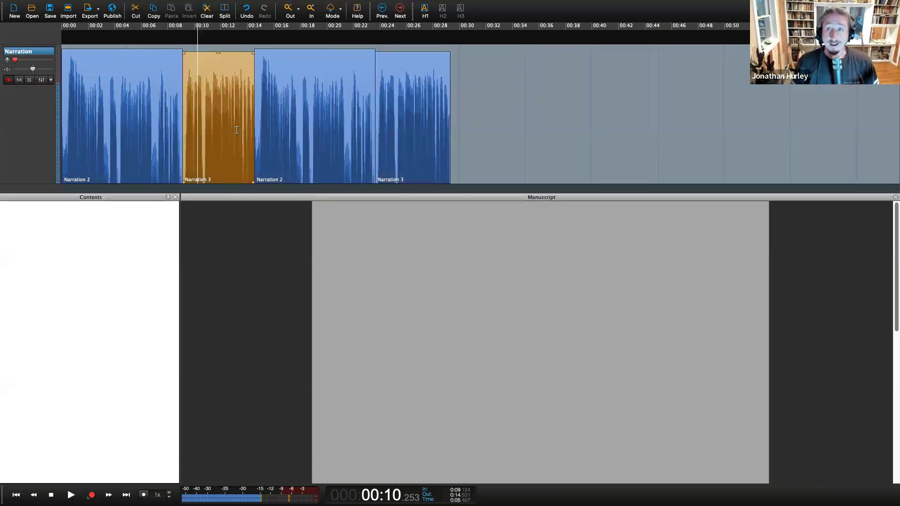
pyautogui.click(439, 166)
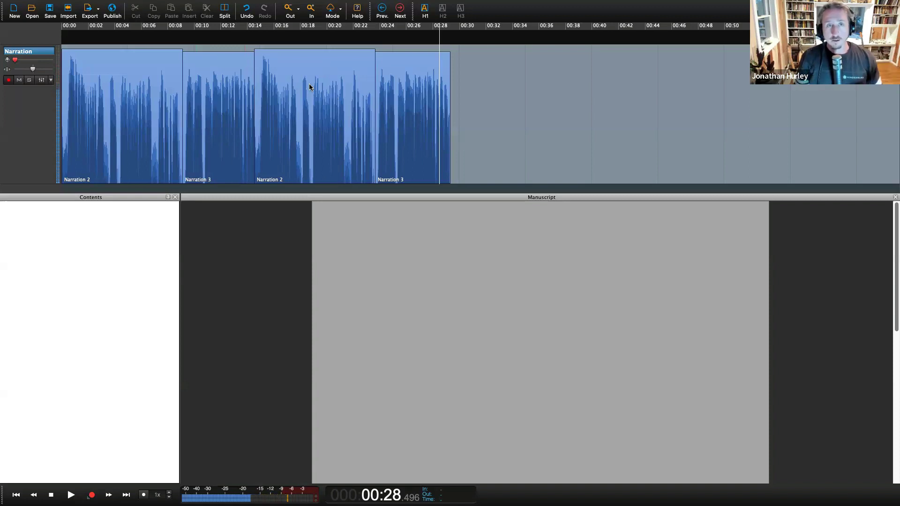
pyautogui.click(191, 84)
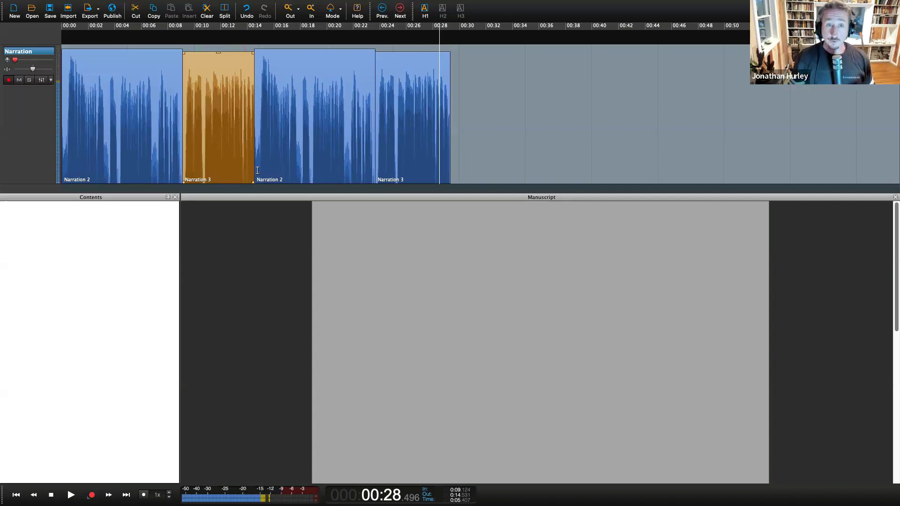
pyautogui.moveTo(257, 170); pyautogui.dragTo(179, 173)
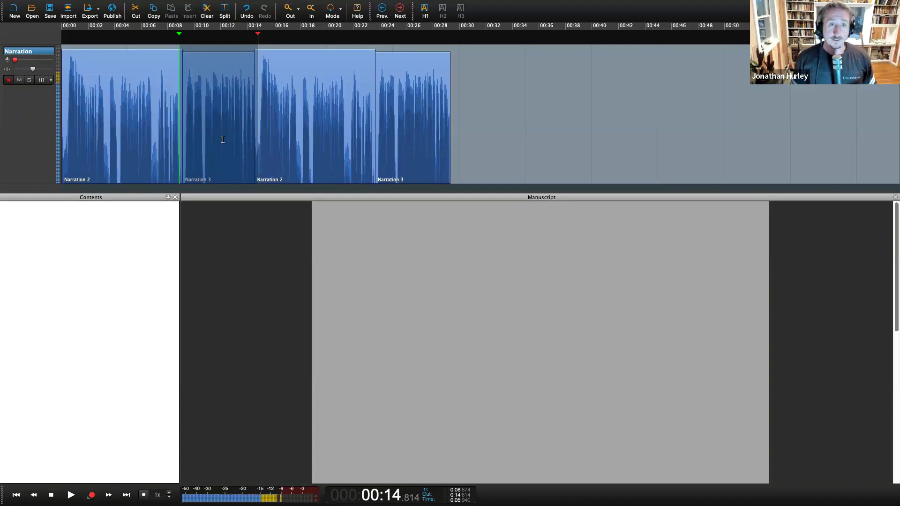
# Record a new take of about 16 seconds over the selected range with Record Selection, and stop recording
pyautogui.rightClick(213, 84)
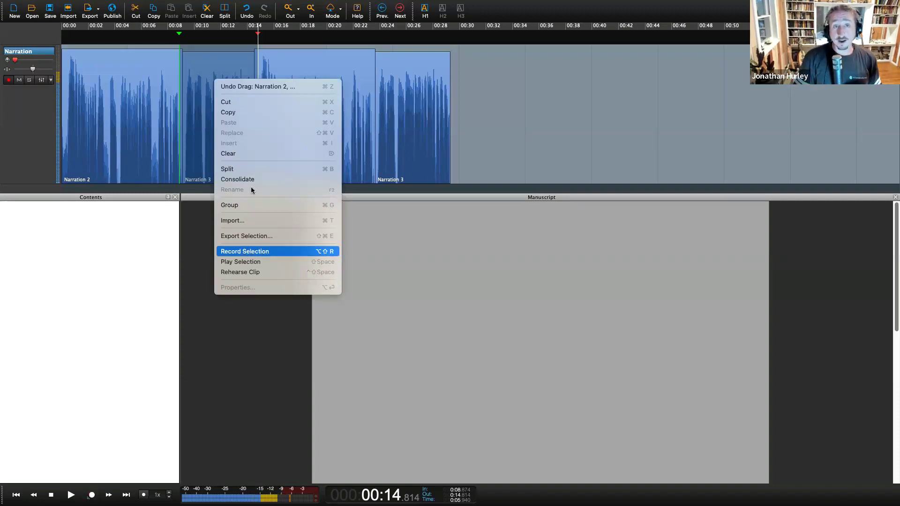
pyautogui.rightClick(229, 49)
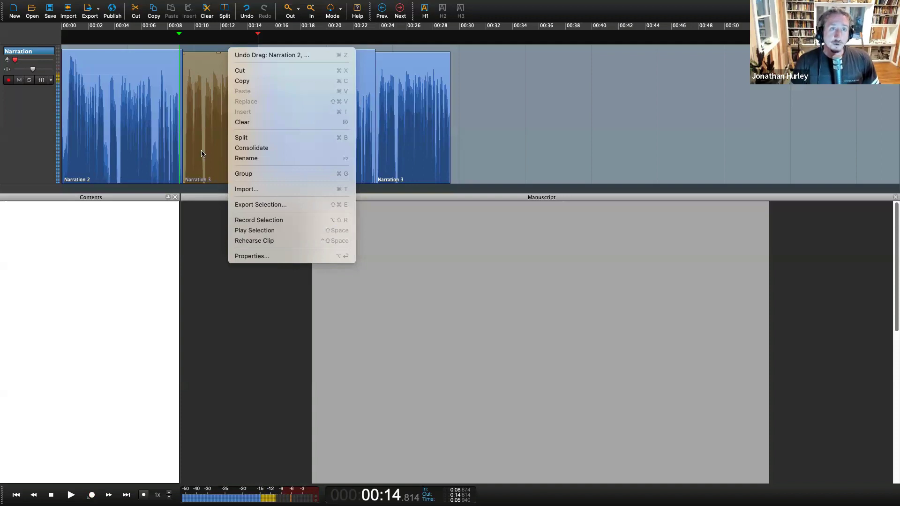
pyautogui.click(196, 46)
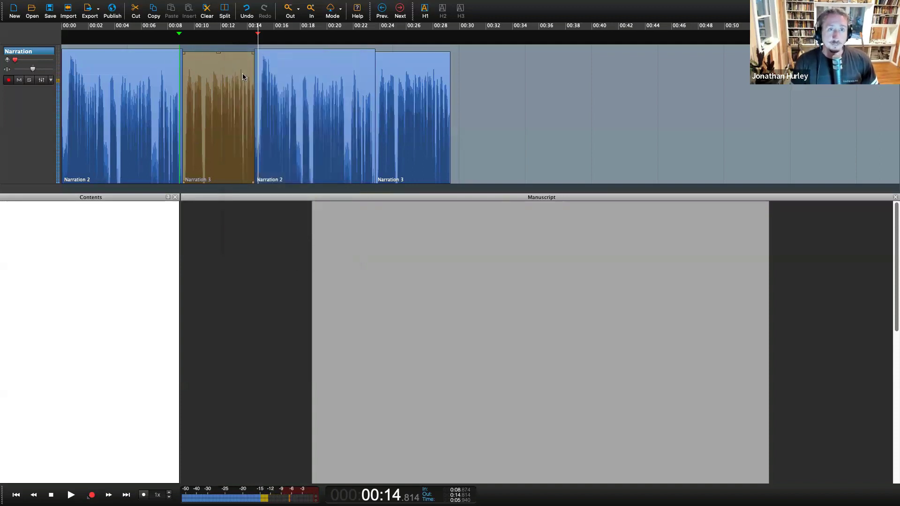
pyautogui.rightClick(214, 61)
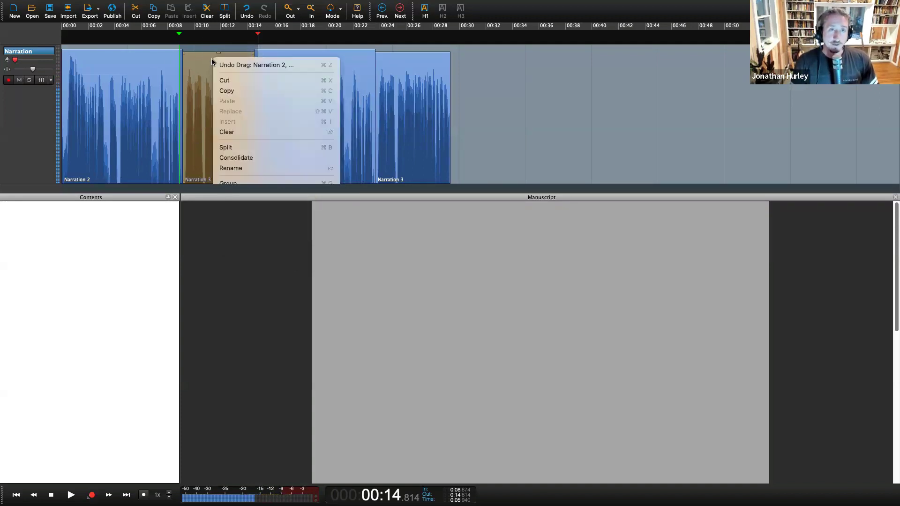
pyautogui.click(271, 230)
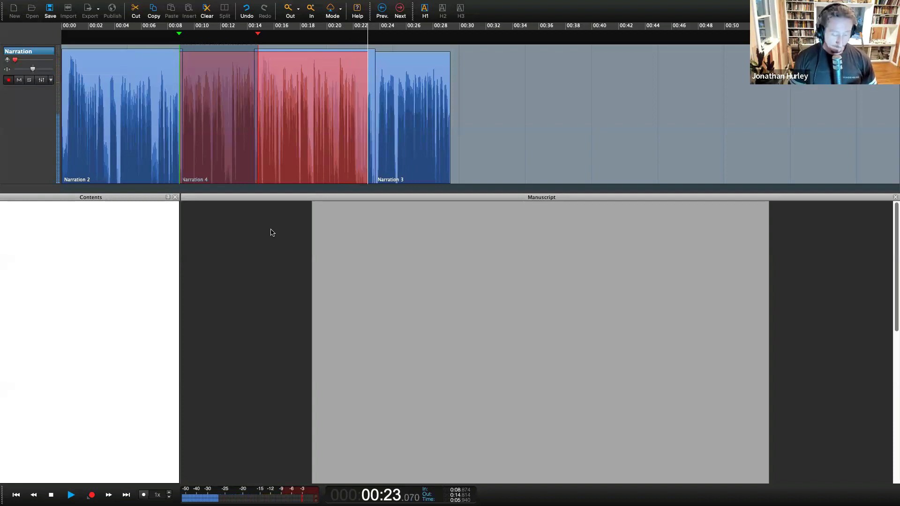
pyautogui.press('space')
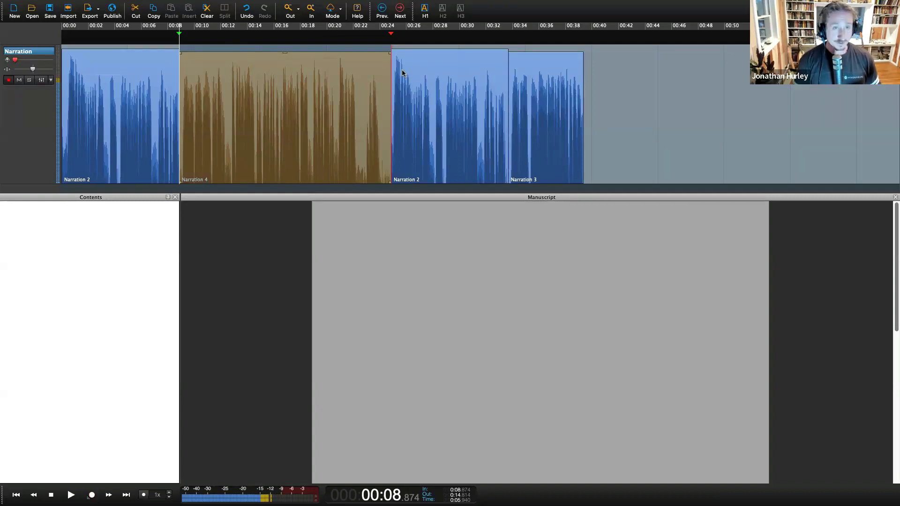
# Undo the punched-in take, redo it to compare, and undo it again
pyautogui.press('super+z')
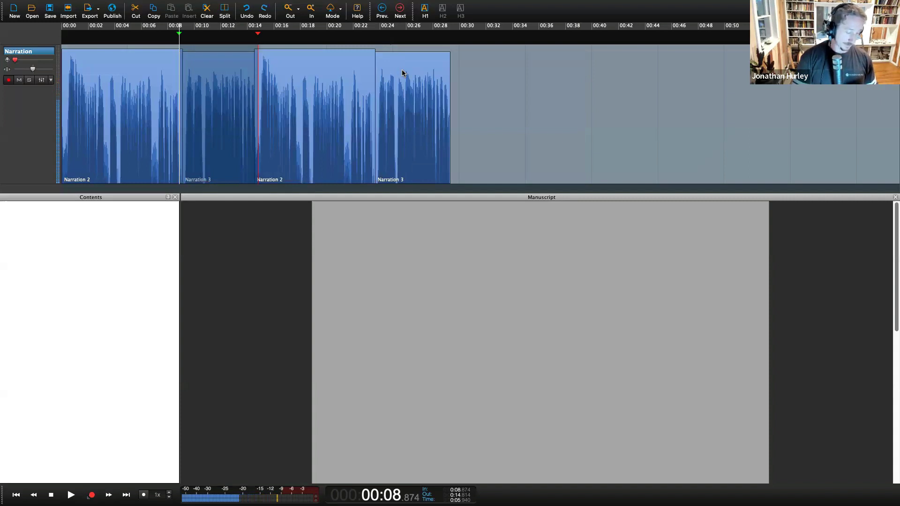
pyautogui.press('super+shift+z')
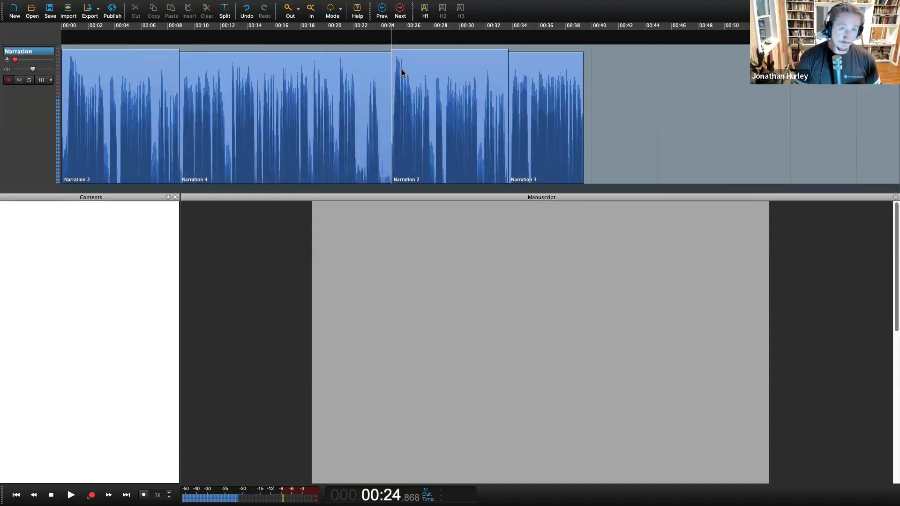
pyautogui.press('super+z')
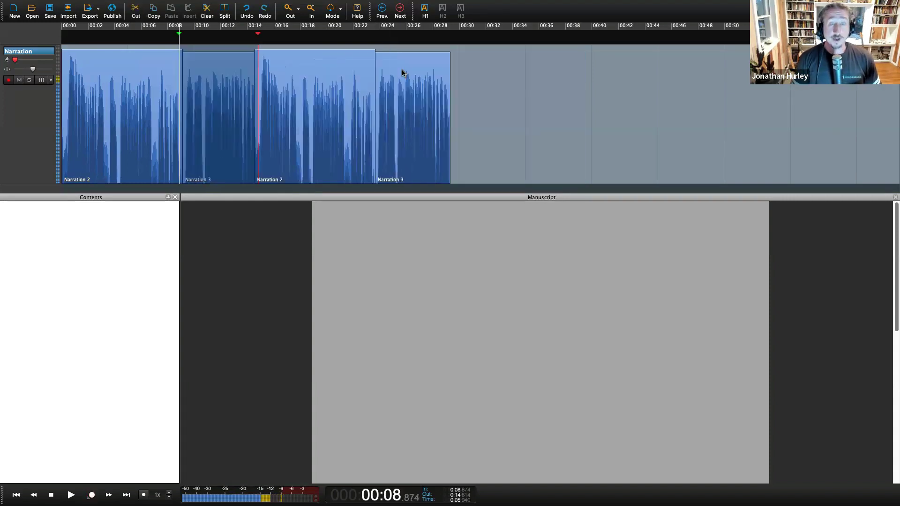
# Record a shorter take of about 4 seconds over the same range, undo it, and clear the time selection
pyautogui.rightClick(215, 66)
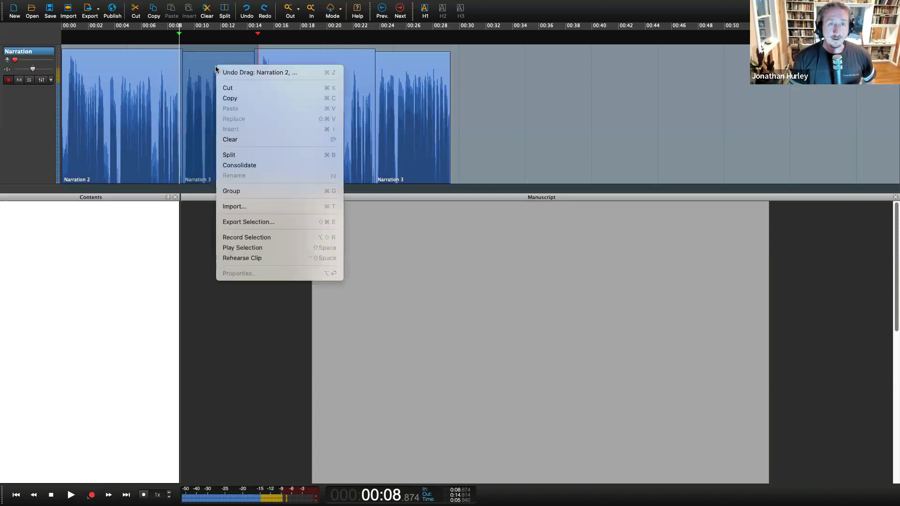
pyautogui.click(228, 237)
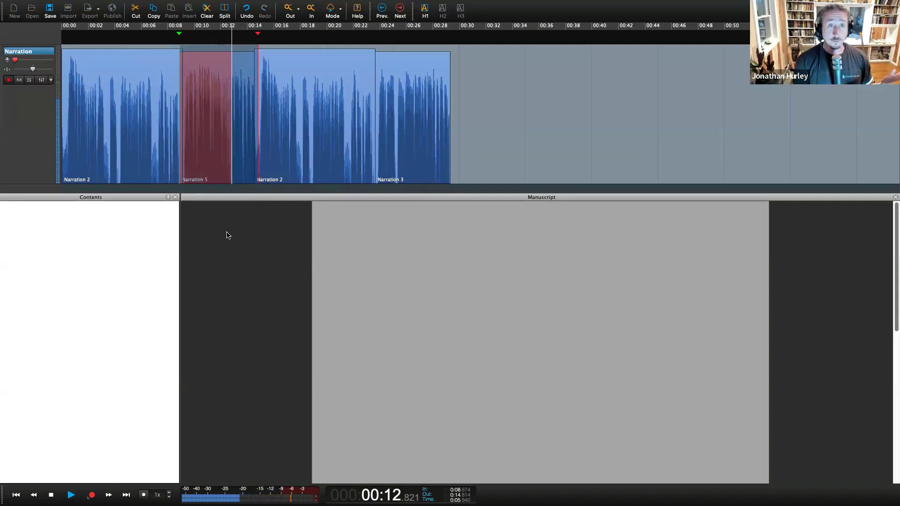
pyautogui.press('space')
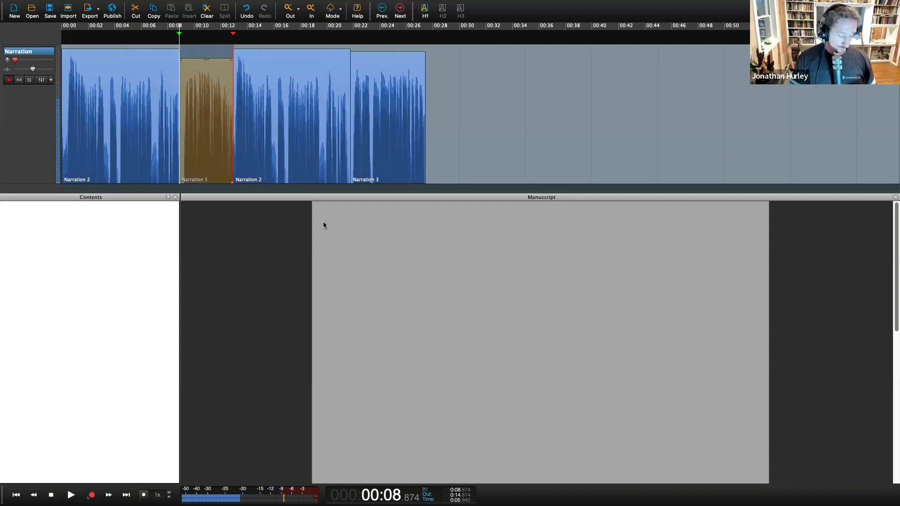
pyautogui.press('space')
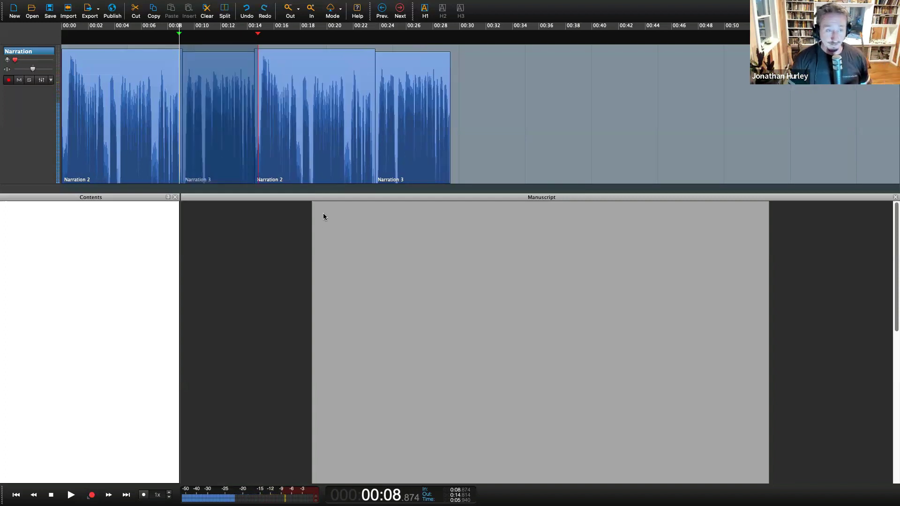
pyautogui.press('Escape')
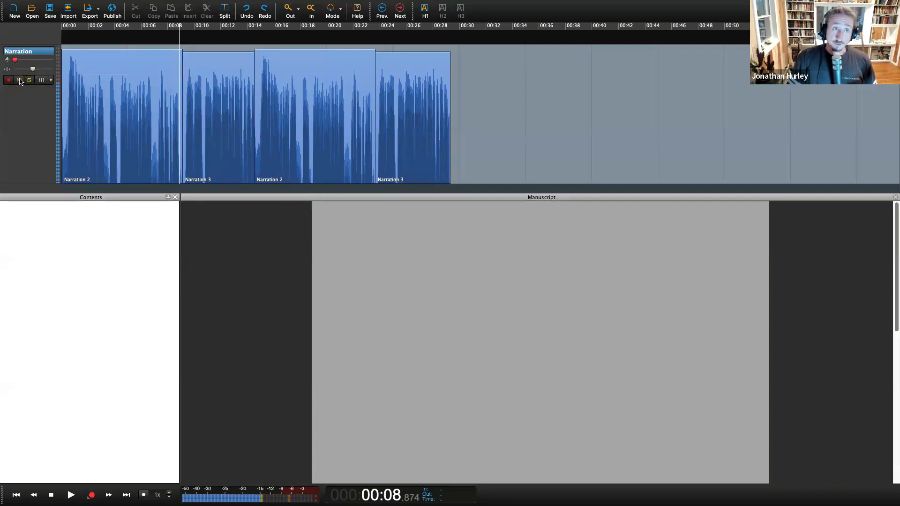
# Add the Acon Digital DeWind Dialogue effect to the Narration track's first effect slot, and close the effect windows
pyautogui.click(43, 81)
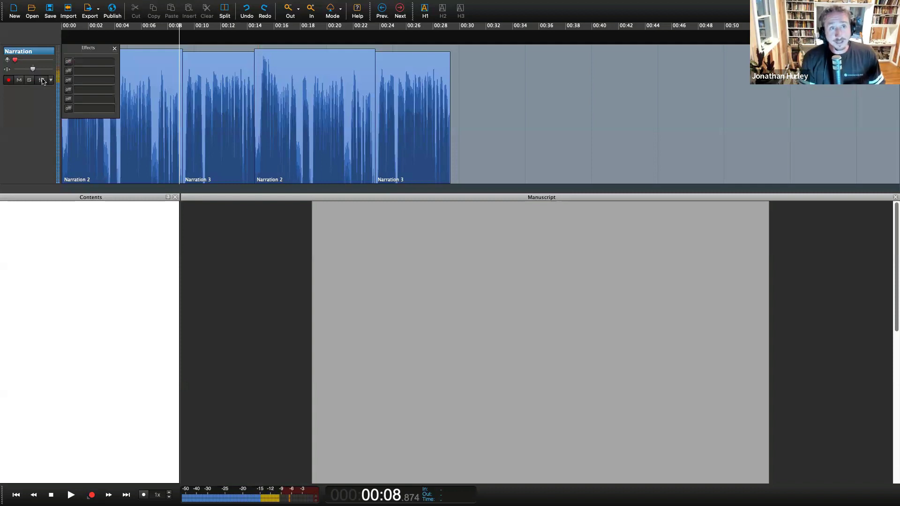
pyautogui.click(88, 65)
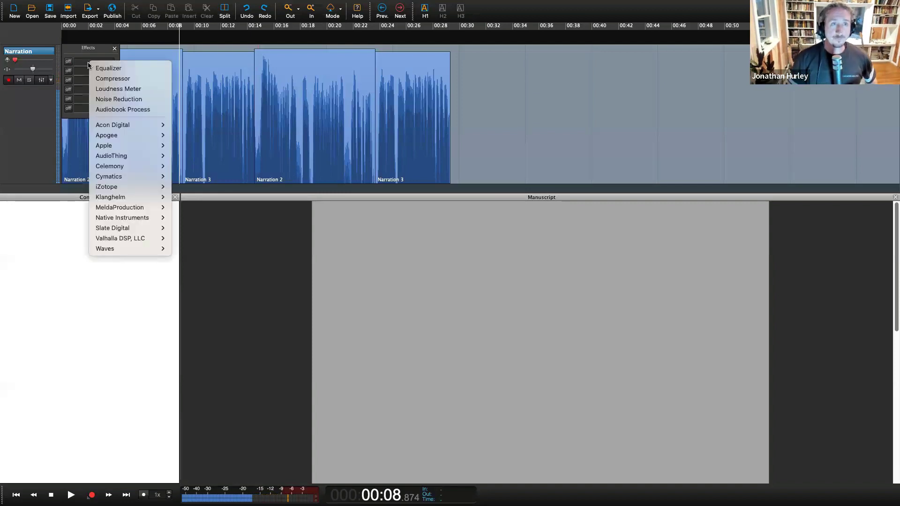
pyautogui.moveTo(150, 124)
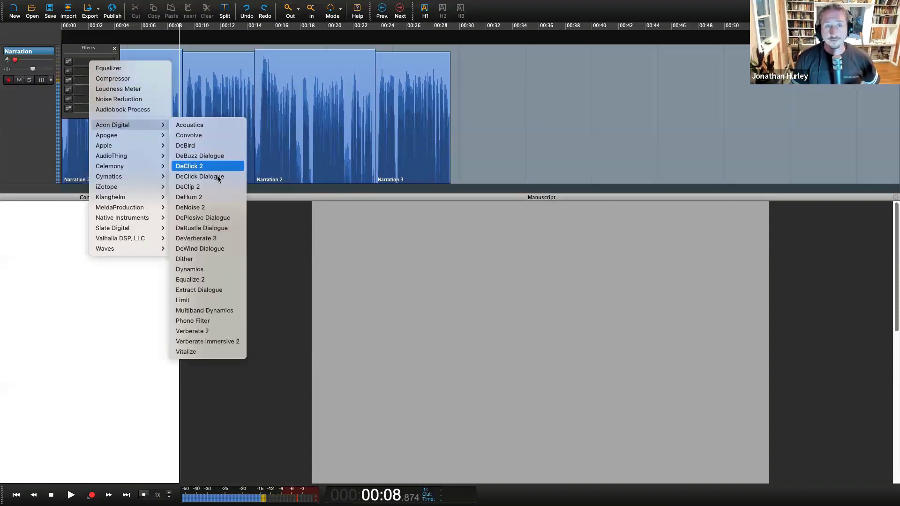
pyautogui.click(219, 246)
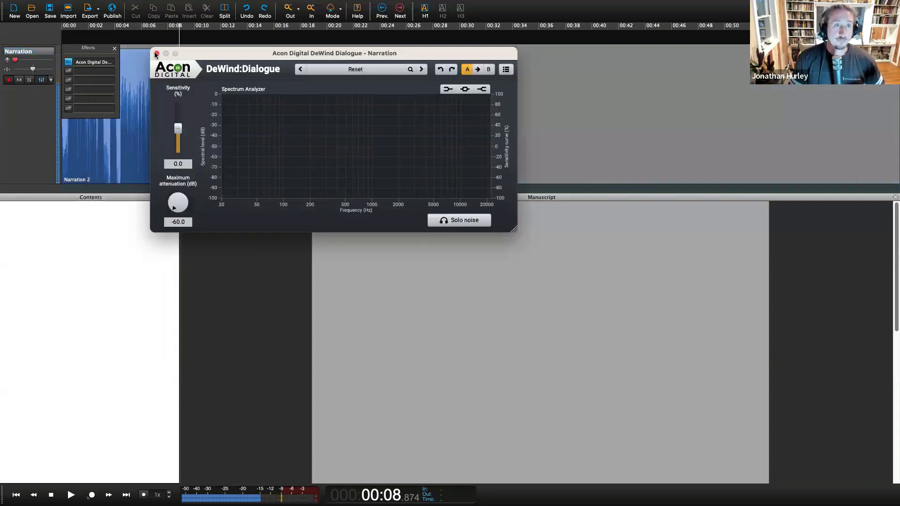
pyautogui.click(156, 53)
pyautogui.click(115, 48)
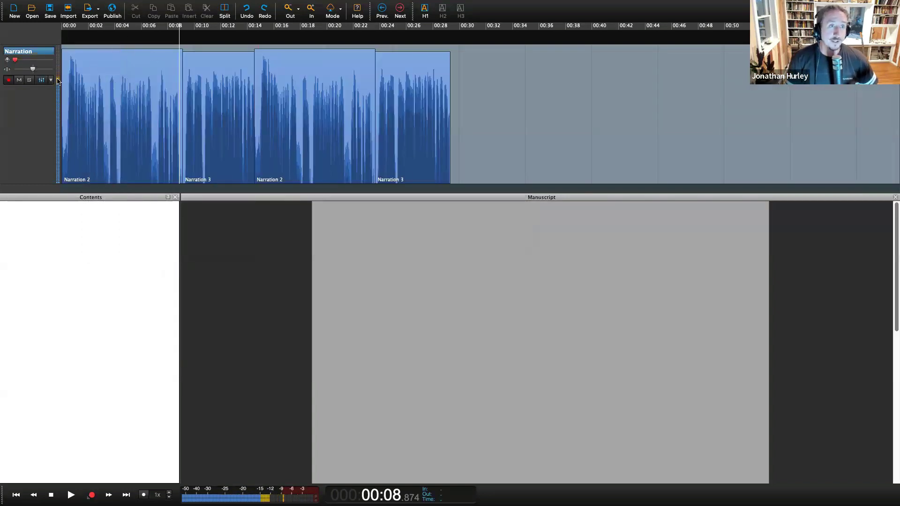
# Run Learn Profile on the Narration track, play the narration from about 6.47 seconds through the Voice Profiler, and close it
pyautogui.click(51, 80)
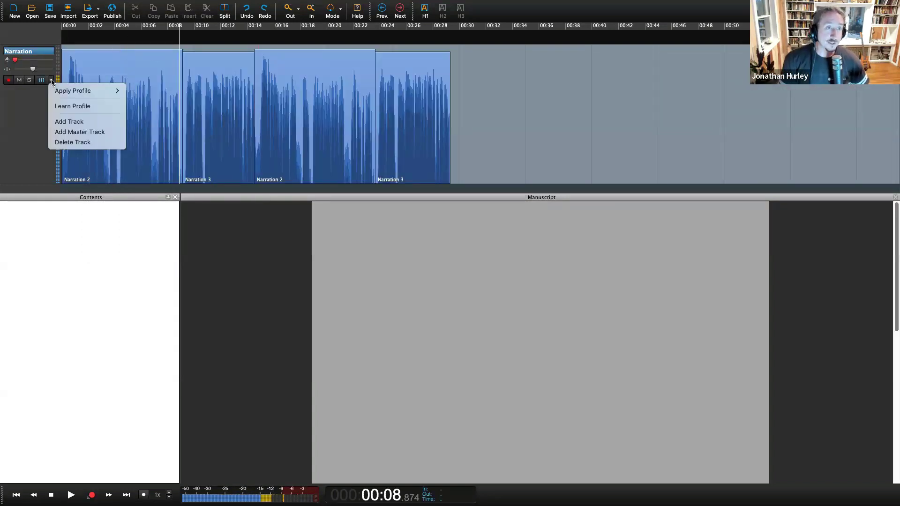
pyautogui.click(59, 105)
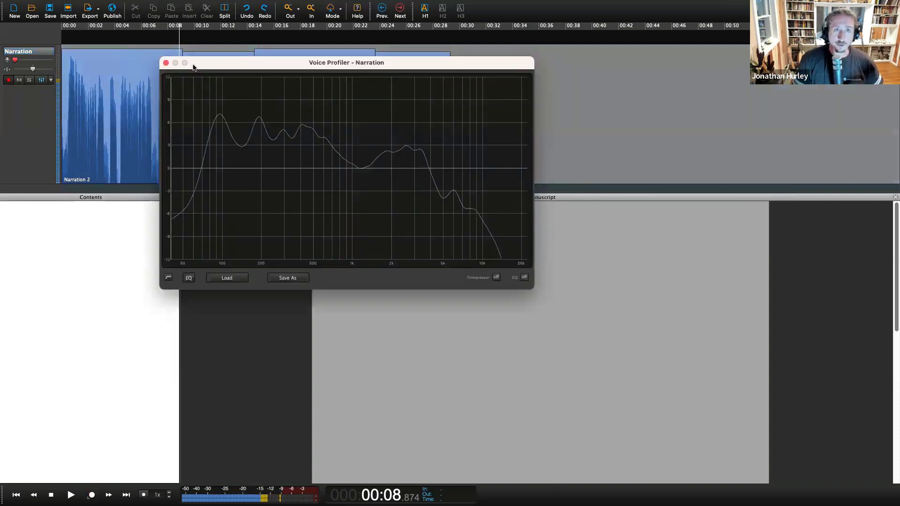
pyautogui.click(150, 42)
pyautogui.press('space')
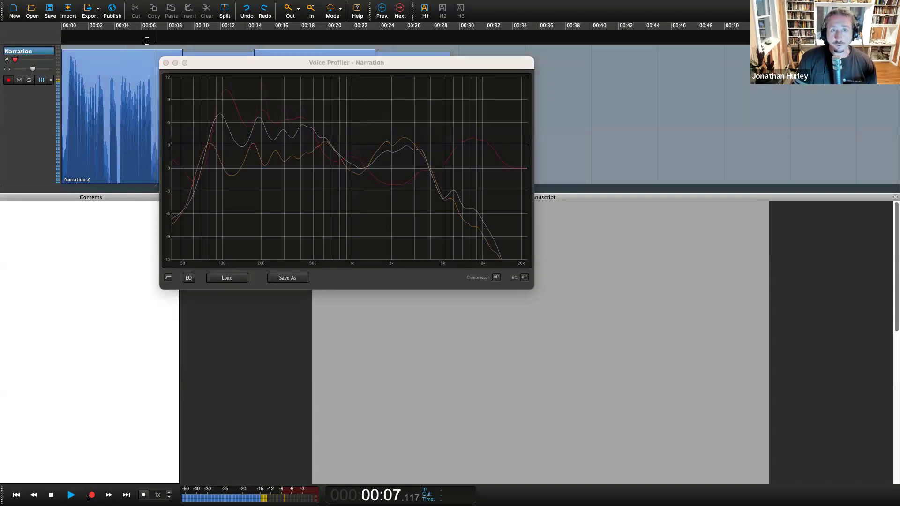
pyautogui.press('space')
pyautogui.click(166, 62)
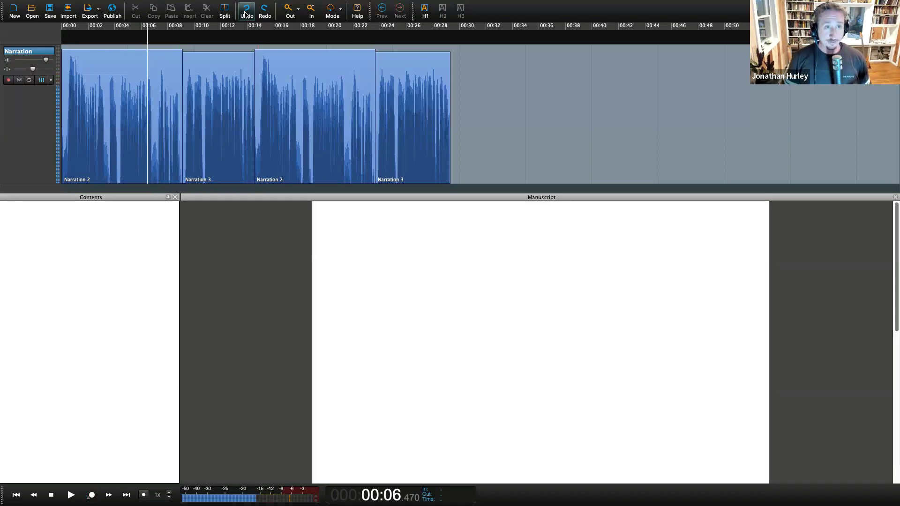
# Place the playhead at about 27.29 seconds in the last narration clip and try the Narration track's record-arm control
pyautogui.click(423, 37)
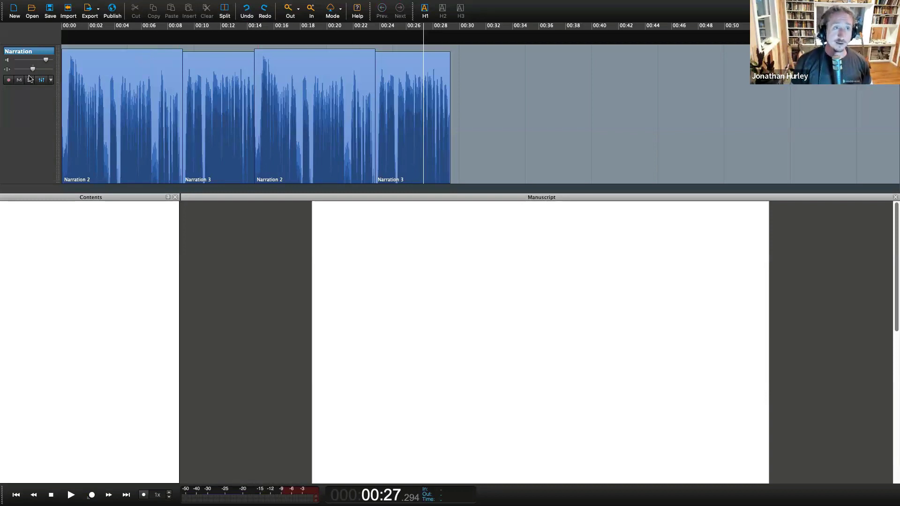
pyautogui.click(8, 81)
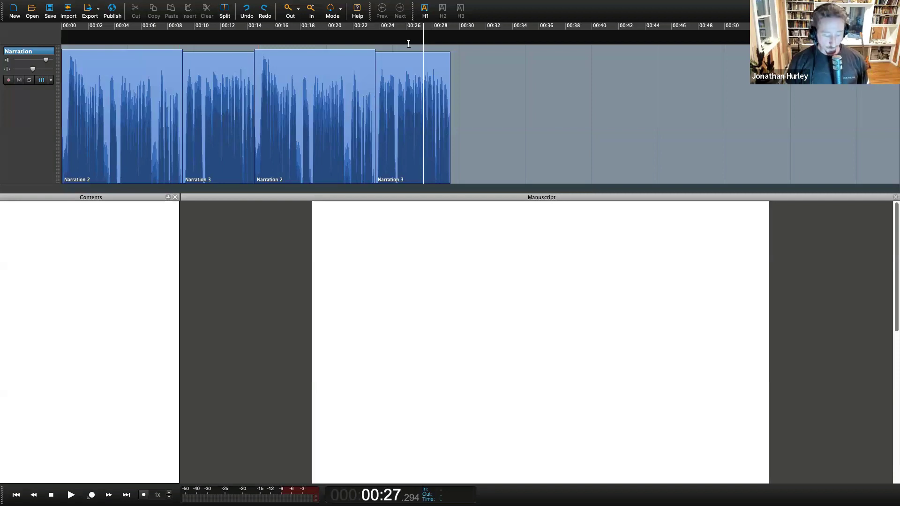
# Arm the Narration track, record a take of about 2.6 seconds from 27.29 seconds, and undo the recording
pyautogui.press('r')
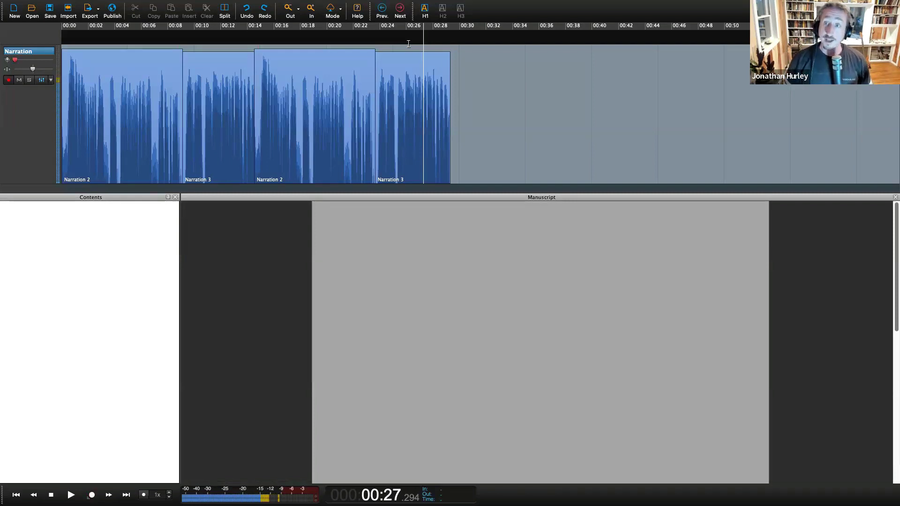
pyautogui.press('space')
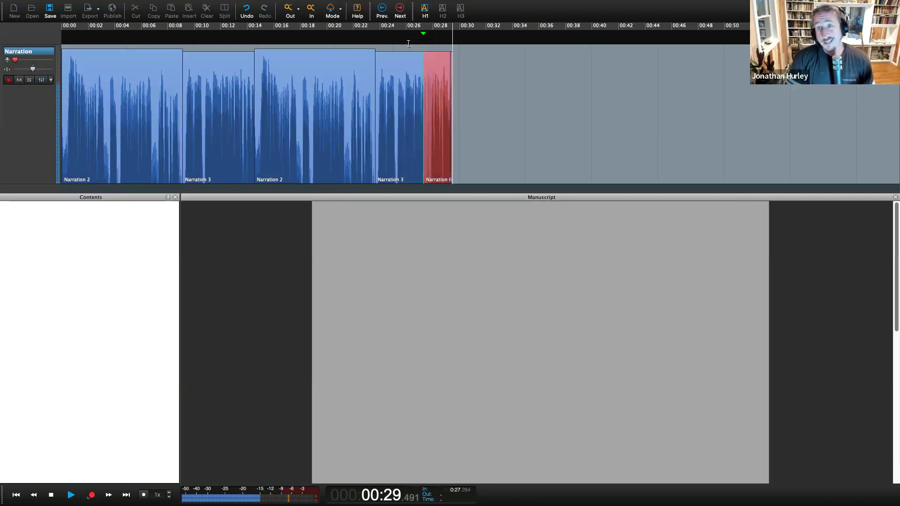
pyautogui.press('space')
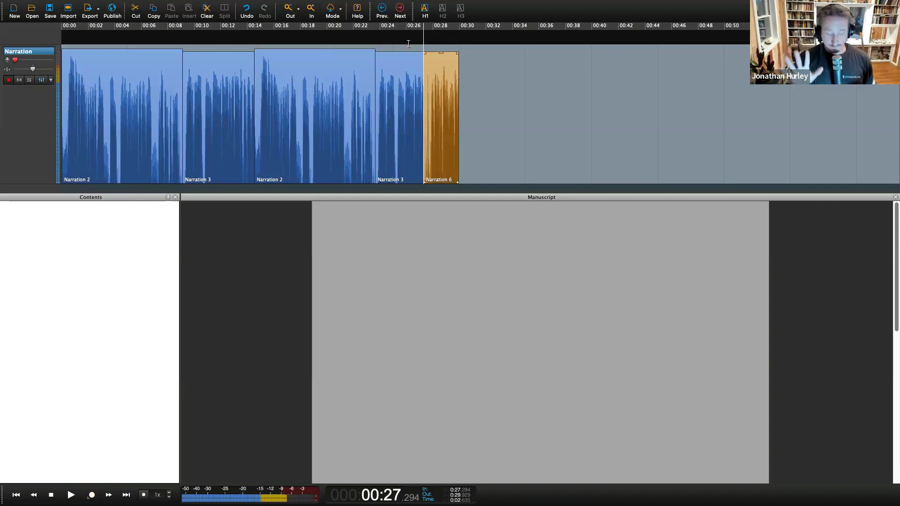
pyautogui.hotkey('ctrl', 'z')
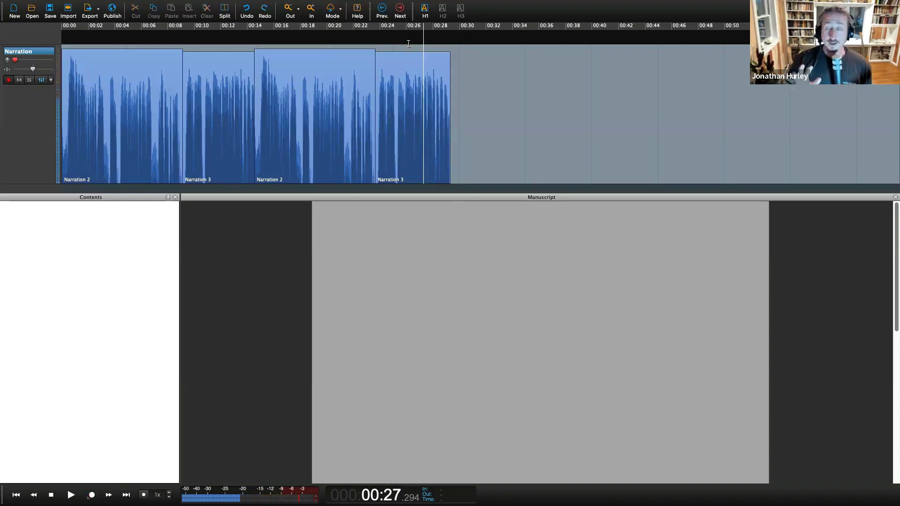
pyautogui.hotkey('ctrl', 'r')
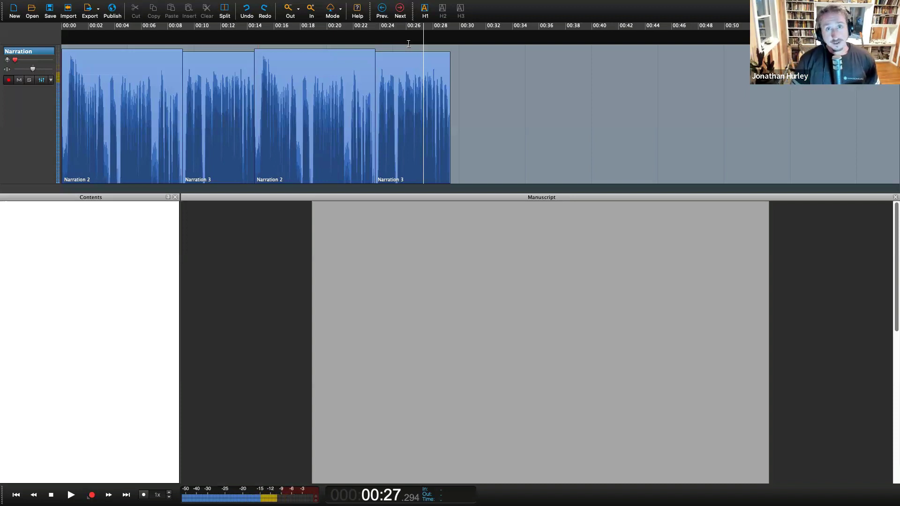
pyautogui.press('super+Tab')
pyautogui.press('super+Tab')
pyautogui.press('super+Tab')
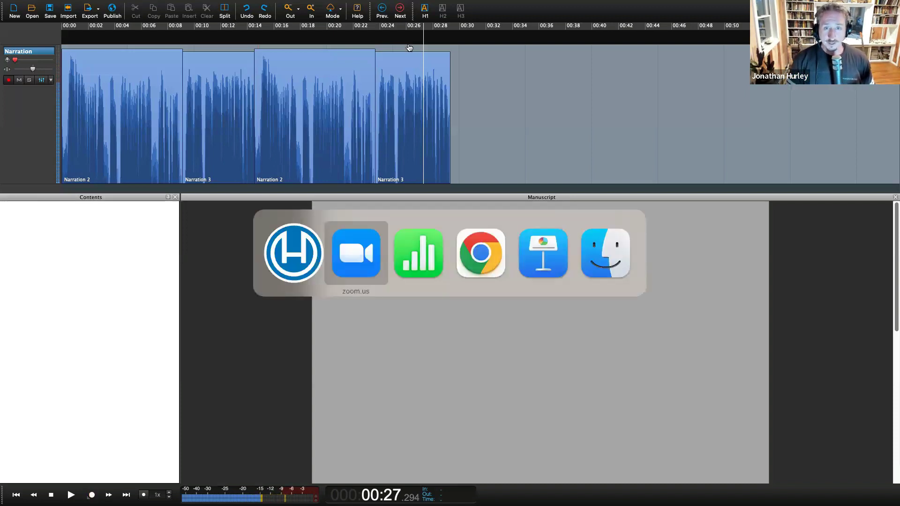
pyautogui.press('super+Tab')
pyautogui.press('super+Tab')
pyautogui.press('super+Tab')
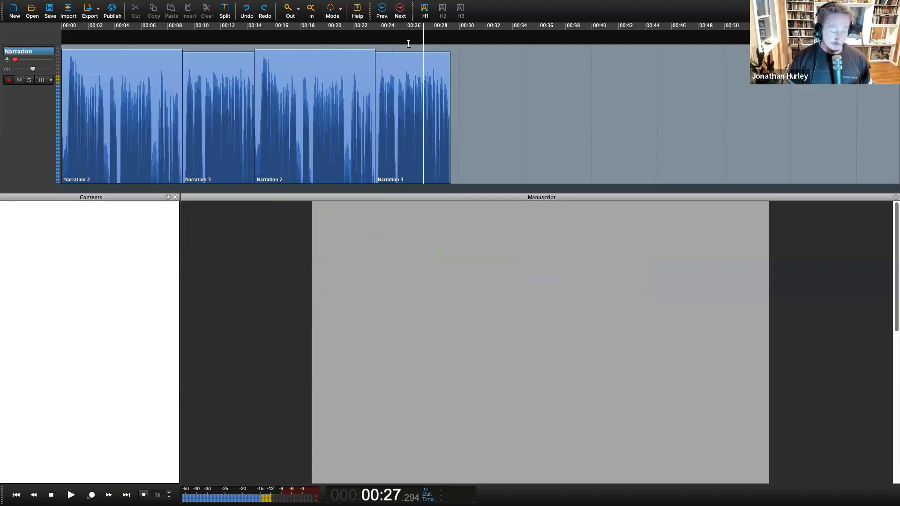
pyautogui.press('super+Tab')
pyautogui.press('super+Tab')
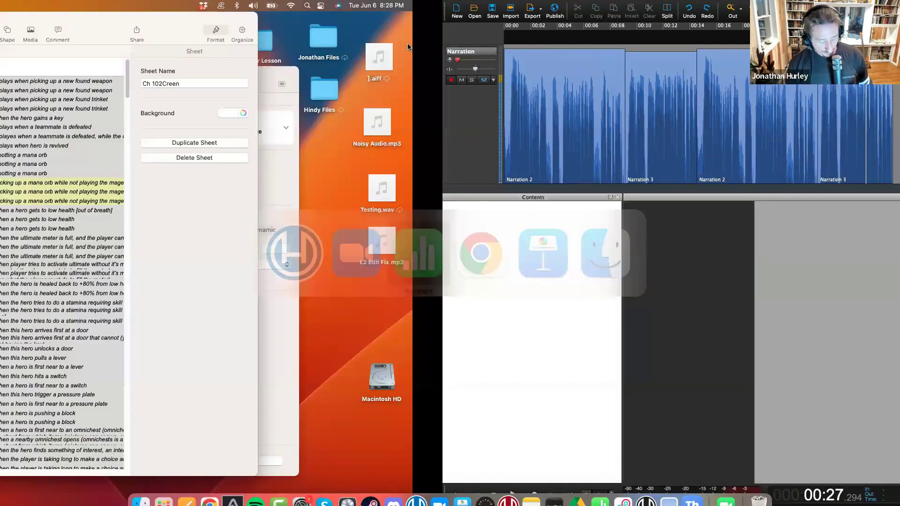
pyautogui.press('super+Tab')
pyautogui.press('super+Tab')
pyautogui.press('super+Tab')
pyautogui.press('super+Tab')
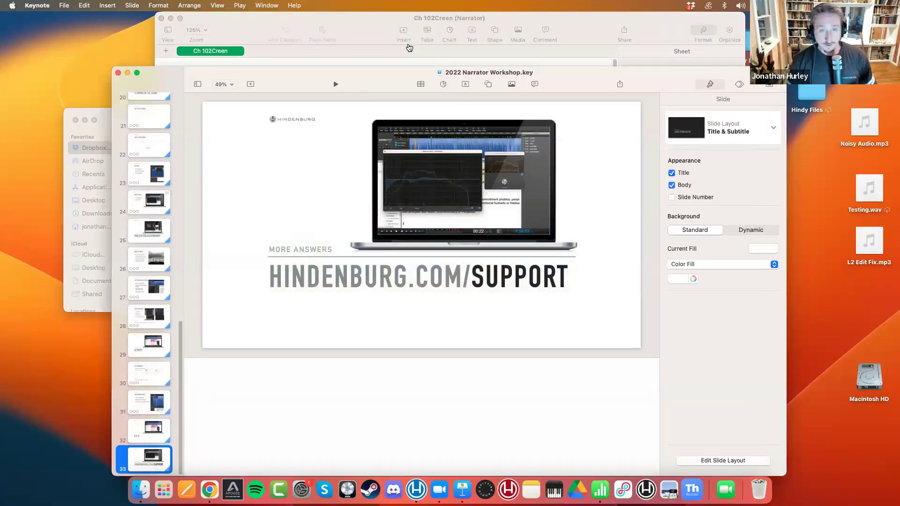
pyautogui.press('super+Tab')
pyautogui.press('super+Tab')
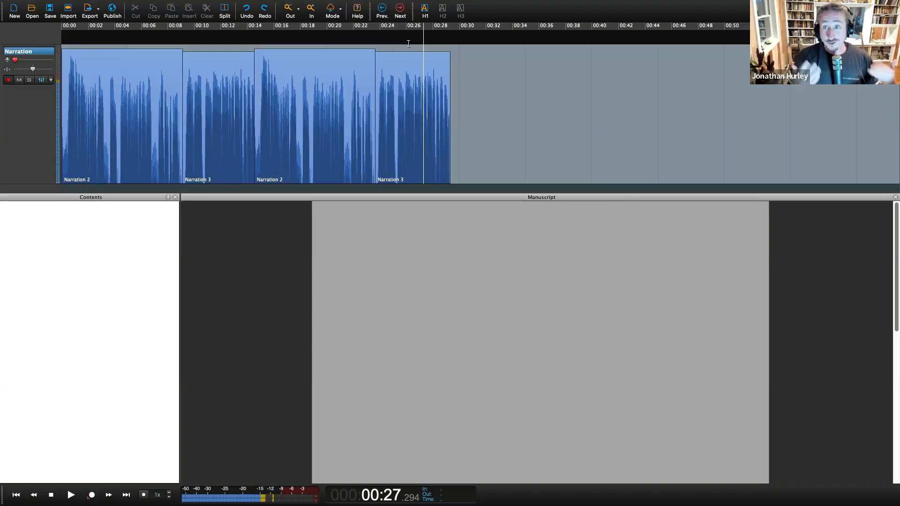
pyautogui.press('super+Tab')
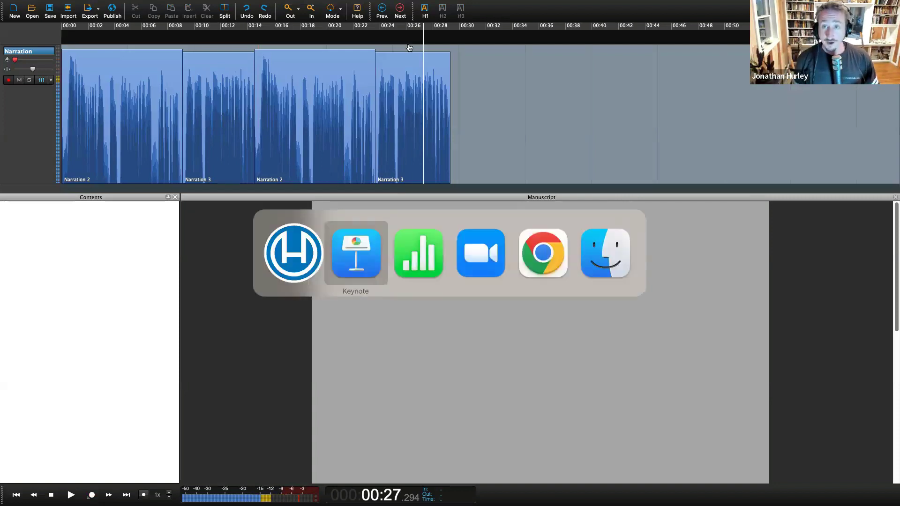
pyautogui.press('super+Tab')
pyautogui.press('super+Tab')
pyautogui.press('super+Tab')
pyautogui.press('super+Tab')
pyautogui.press('super+Tab')
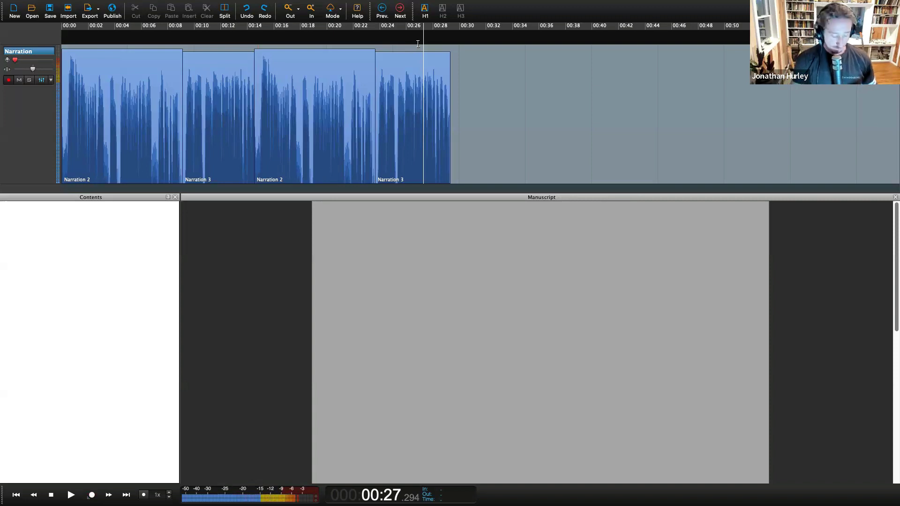
# Add four markers to the timeline at about 21.78, 24, 26.69 and 30.44 seconds
pyautogui.click(315, 35)
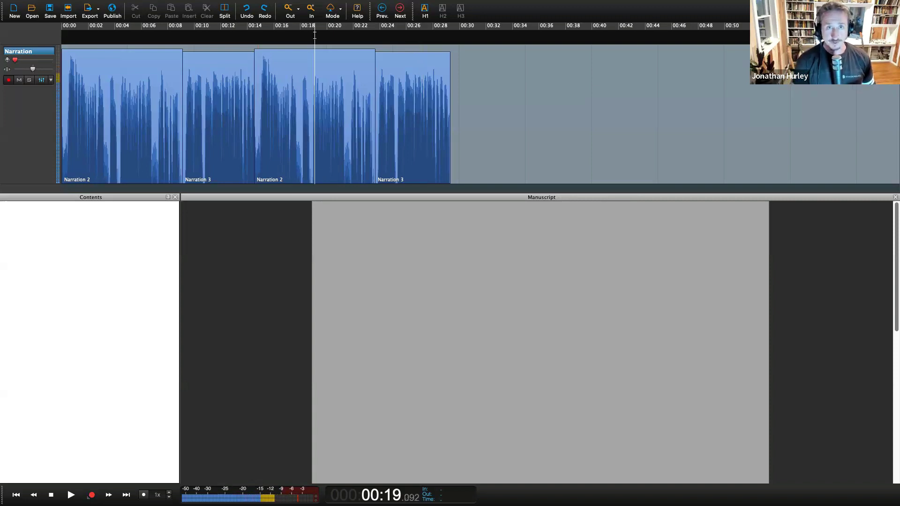
pyautogui.click(350, 35)
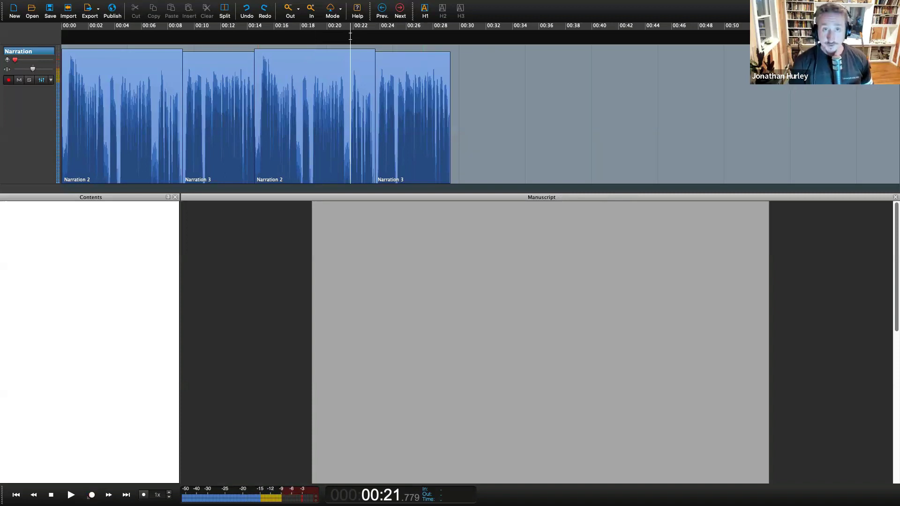
pyautogui.press('m')
pyautogui.click(382, 35)
pyautogui.press('m')
pyautogui.click(416, 33)
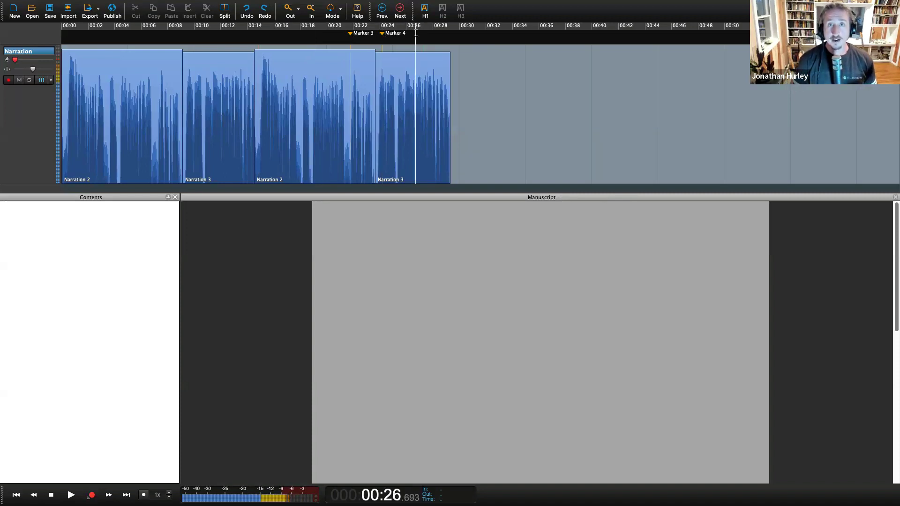
pyautogui.press('m')
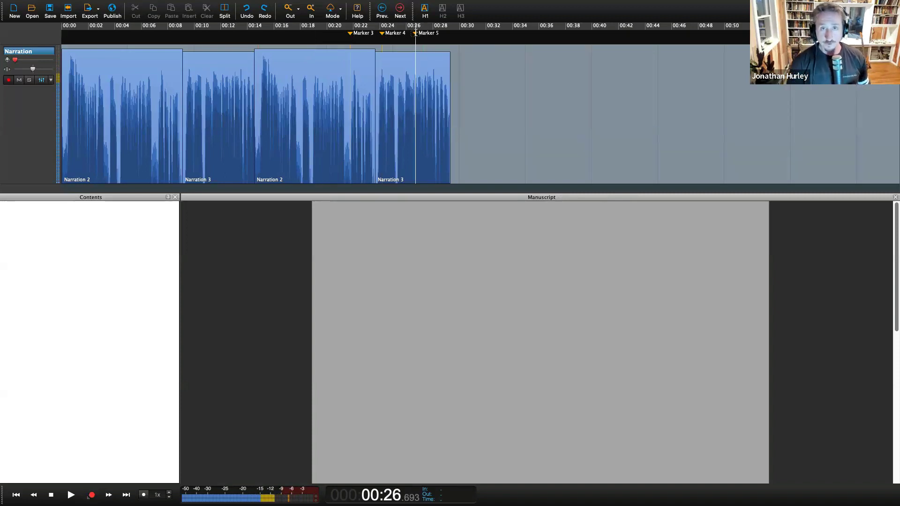
pyautogui.rightClick(465, 39)
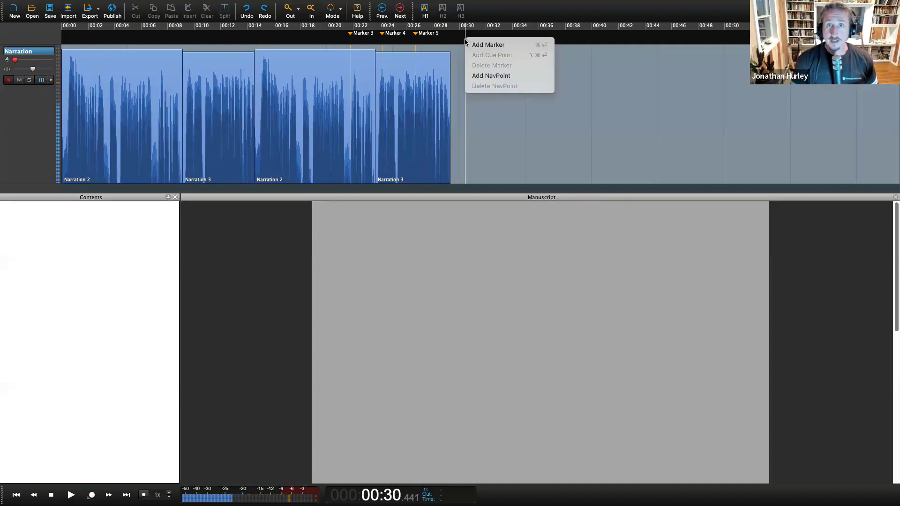
pyautogui.click(471, 44)
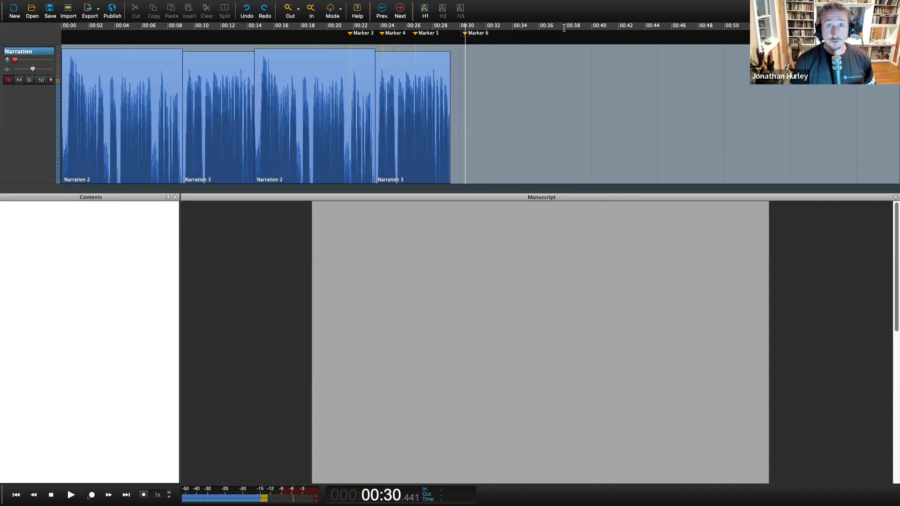
# Open the Markers window and jump to Marker 6, Marker 5, Marker 4 and Marker 3 in turn
pyautogui.moveTo(174, 4)
pyautogui.click(133, 5)
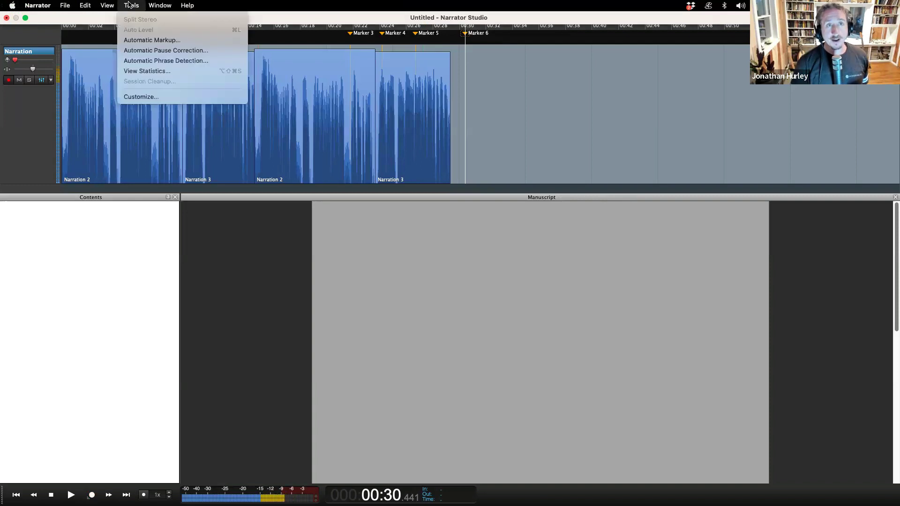
pyautogui.moveTo(111, 6)
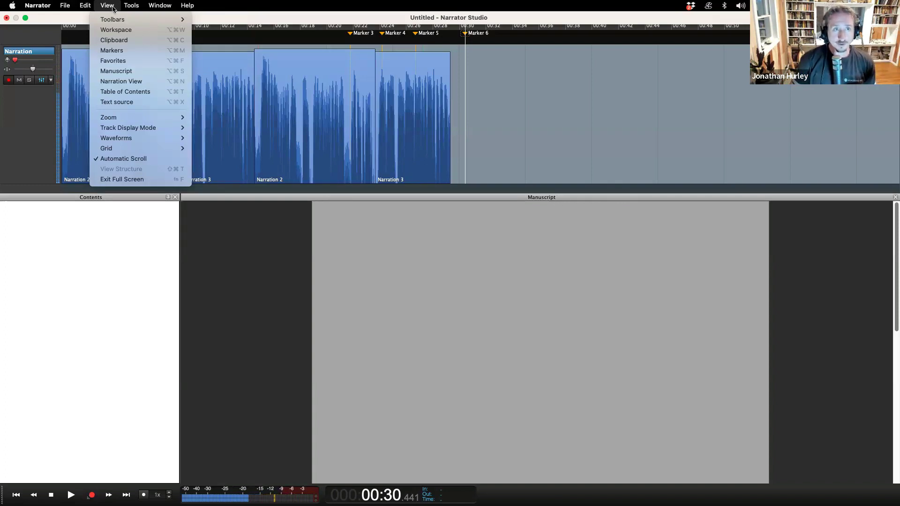
pyautogui.click(117, 51)
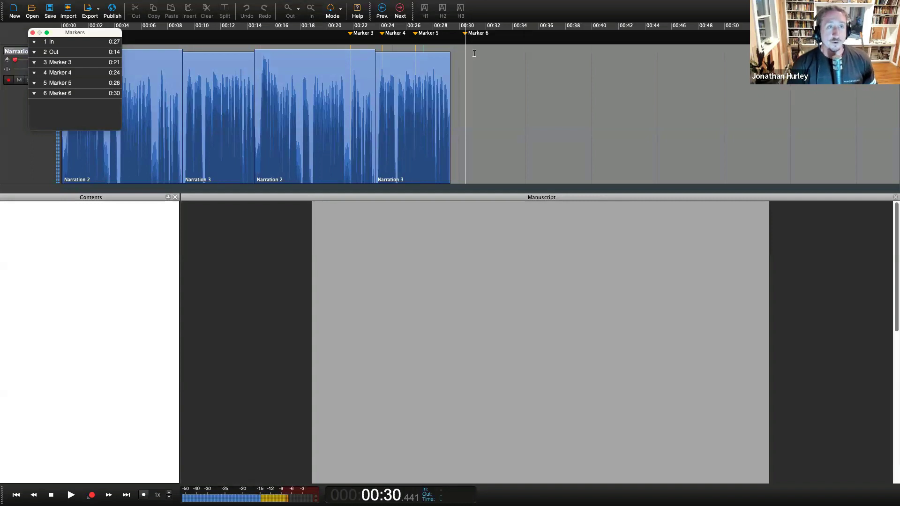
pyautogui.click(66, 93)
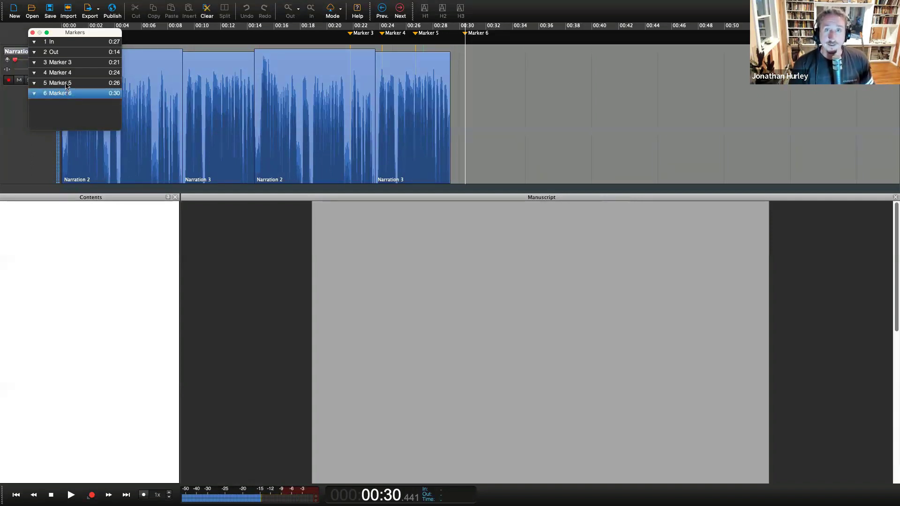
pyautogui.click(66, 83)
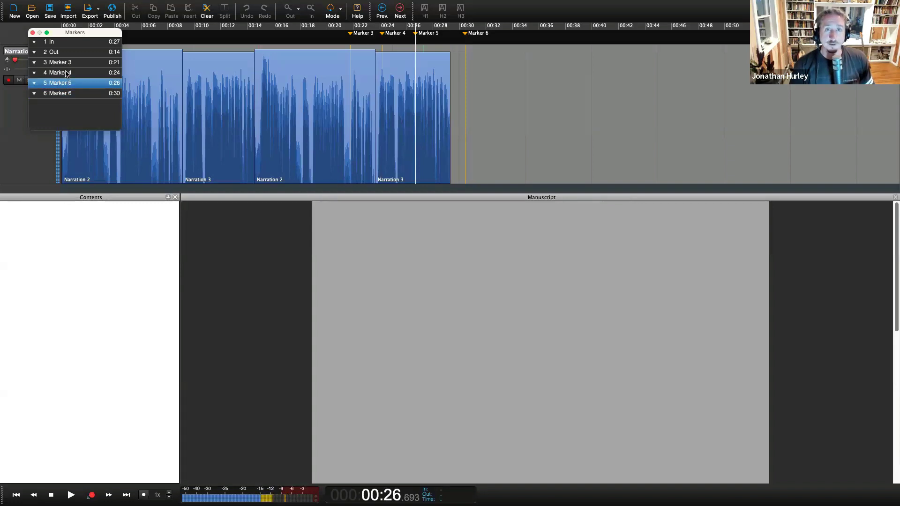
pyautogui.click(66, 74)
pyautogui.click(68, 63)
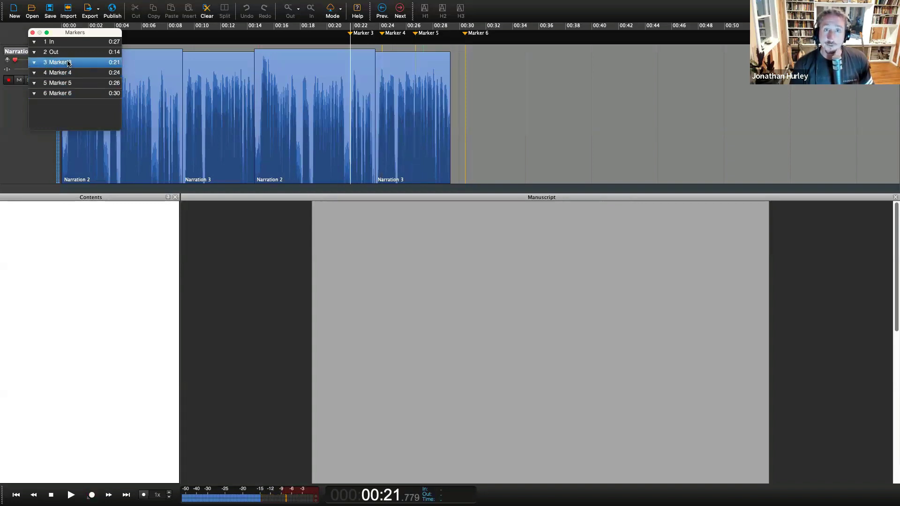
# Rename Marker 6 as fkghsdfkg in the Markers window
pyautogui.click(68, 93)
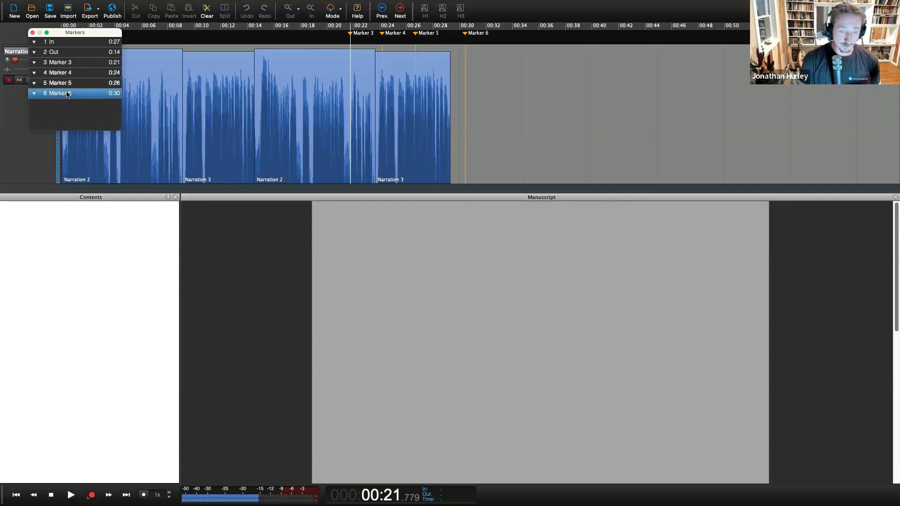
pyautogui.rightClick(68, 94)
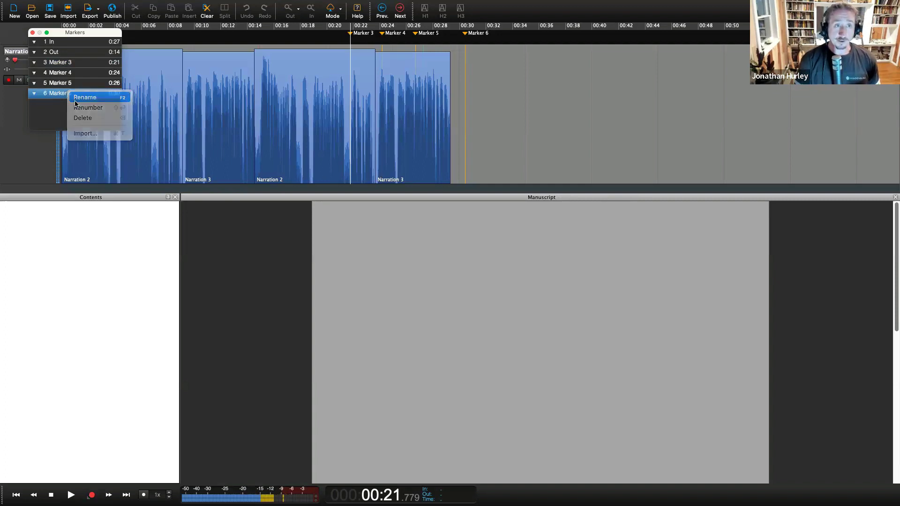
pyautogui.click(84, 98)
pyautogui.write('fkghsdfkg')
pyautogui.press('Return')
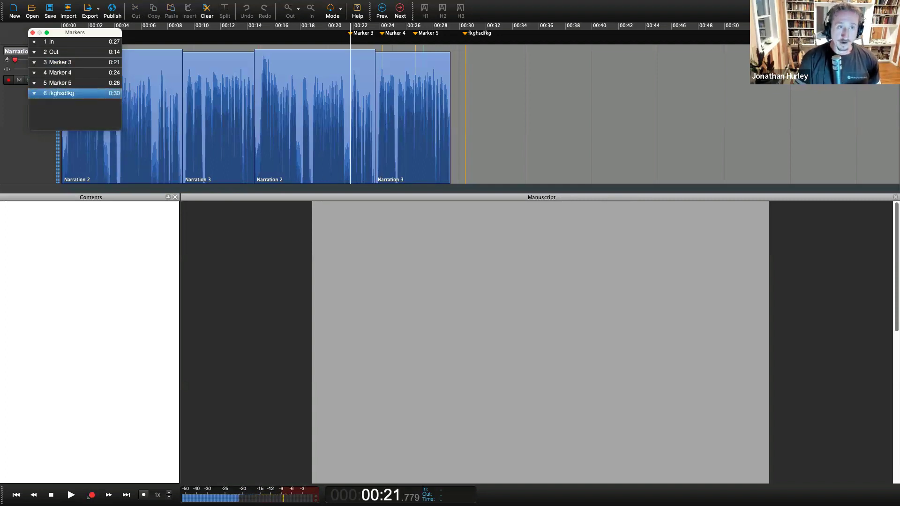
# Delete markers 3 to 6 from the Markers window, keeping In and Out, and close the window
pyautogui.click(87, 83)
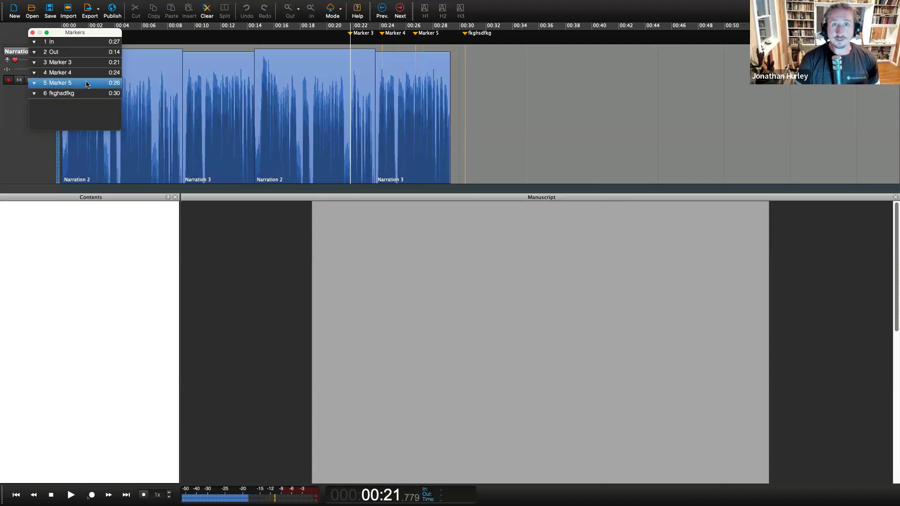
pyautogui.click(87, 73)
pyautogui.click(87, 83)
pyautogui.click(88, 94)
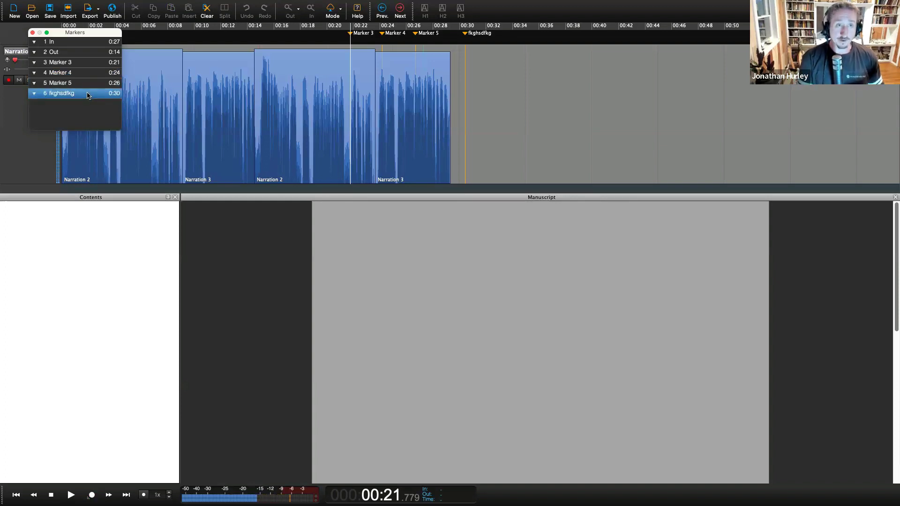
pyautogui.press('Delete')
pyautogui.press('Delete')
pyautogui.press('Delete')
pyautogui.press('Delete')
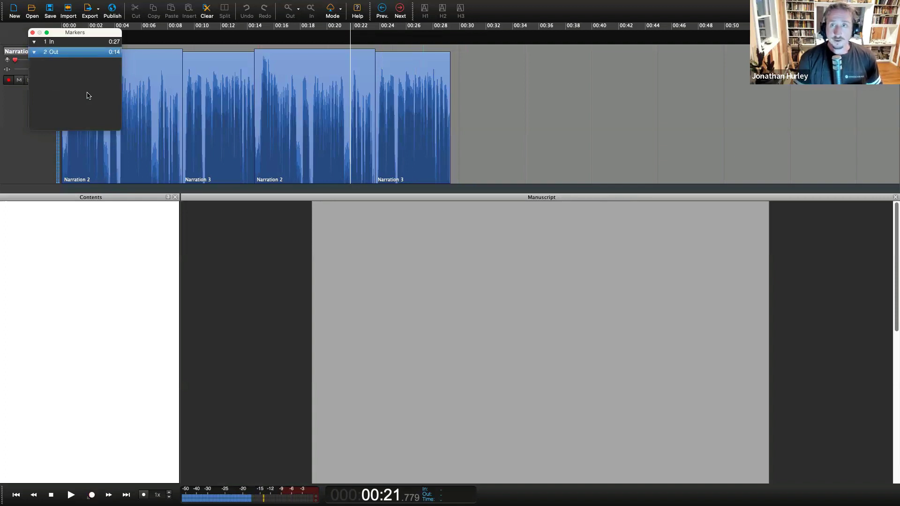
pyautogui.click(307, 40)
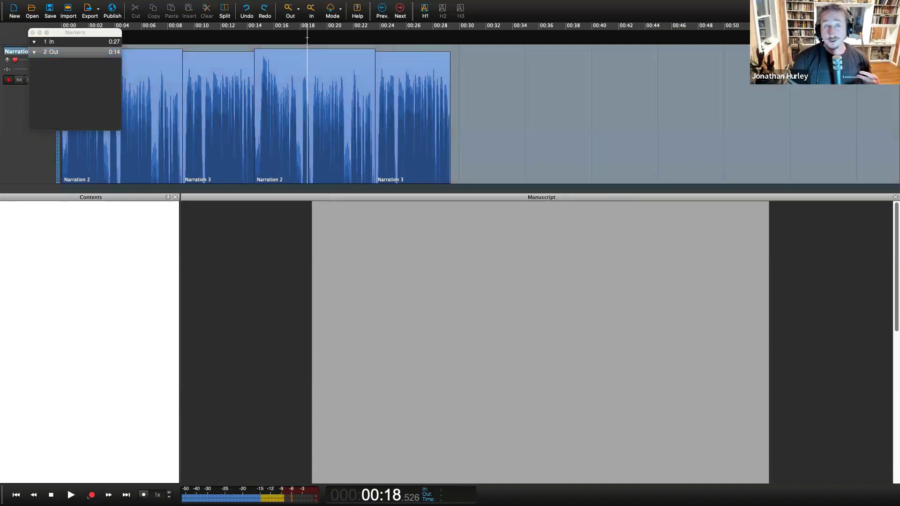
pyautogui.click(32, 32)
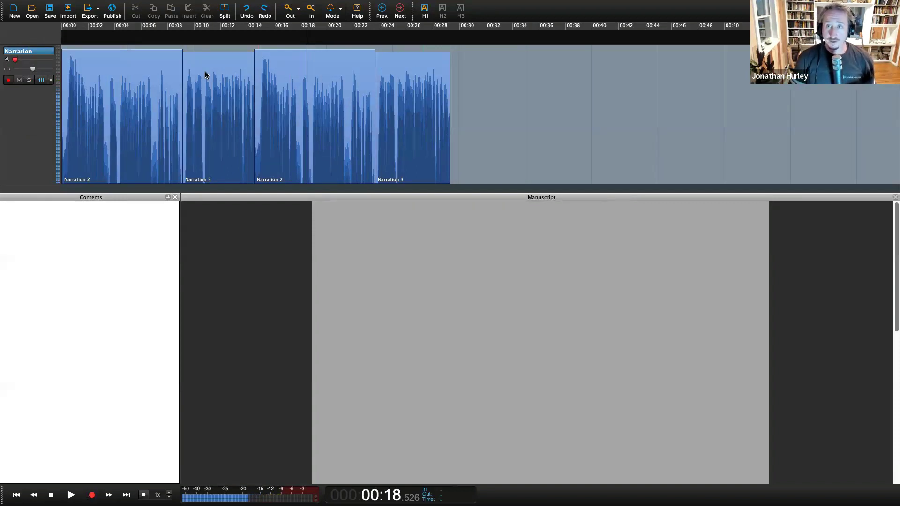
# Record narration on the track from about 27.9 seconds, adding four markers during the take
pyautogui.click(431, 44)
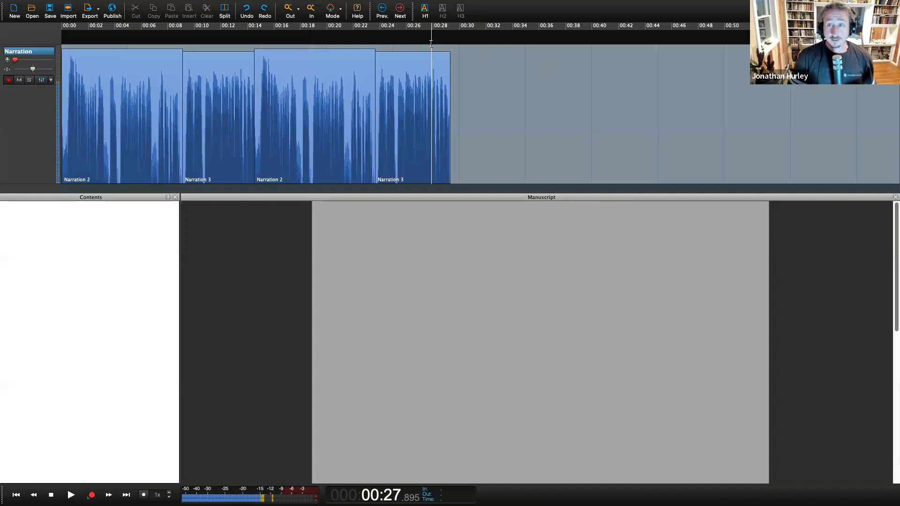
pyautogui.press('r')
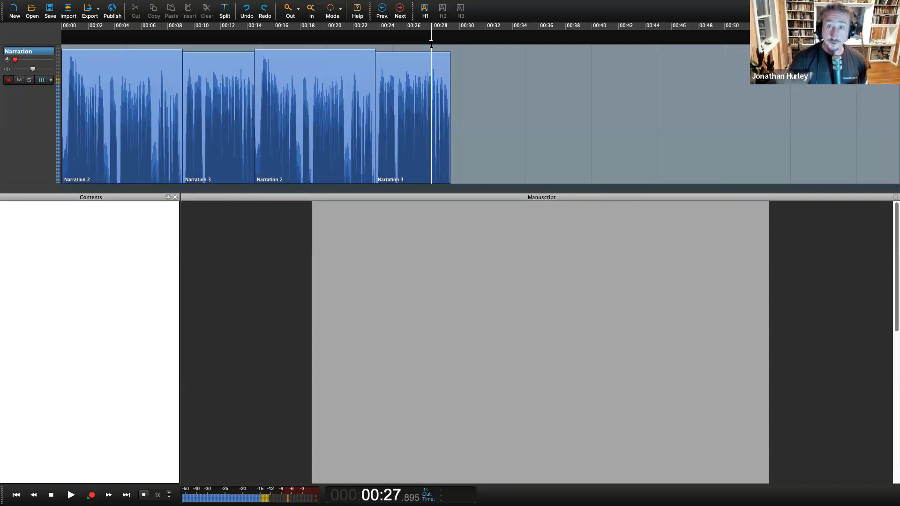
pyautogui.press('r')
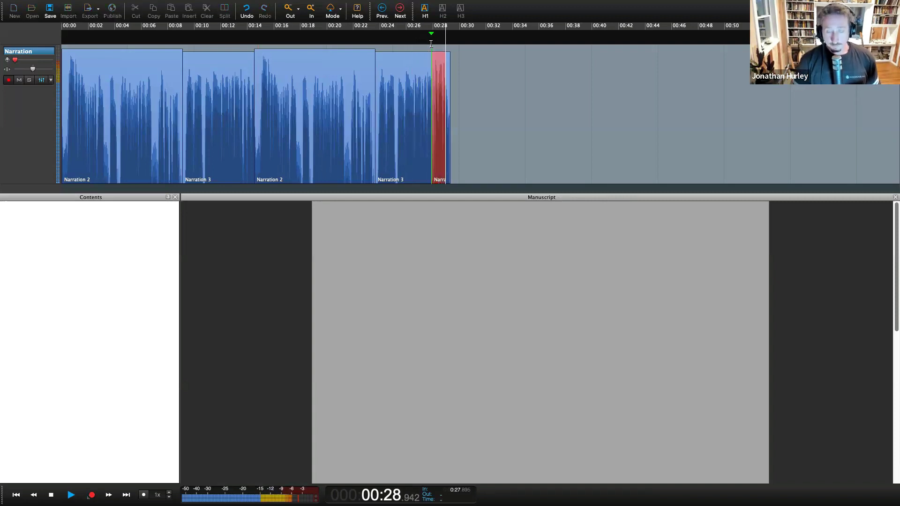
pyautogui.press('i')
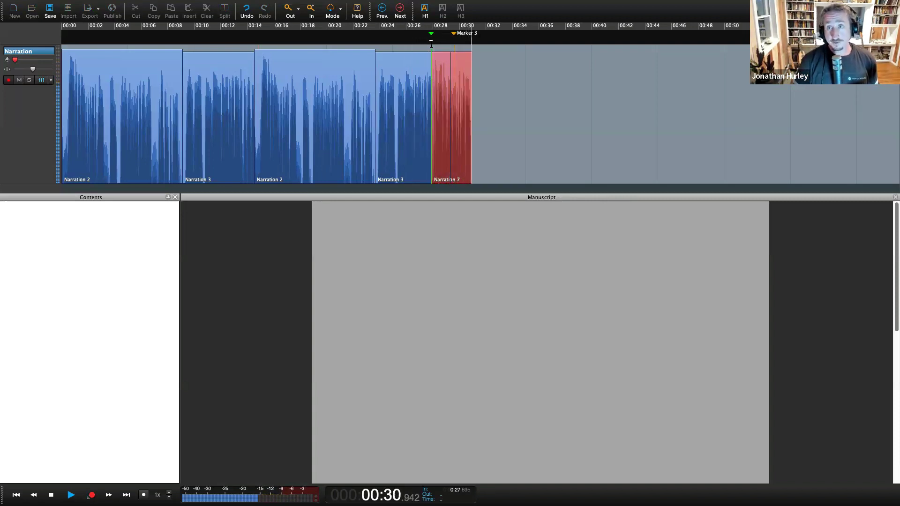
pyautogui.press('i')
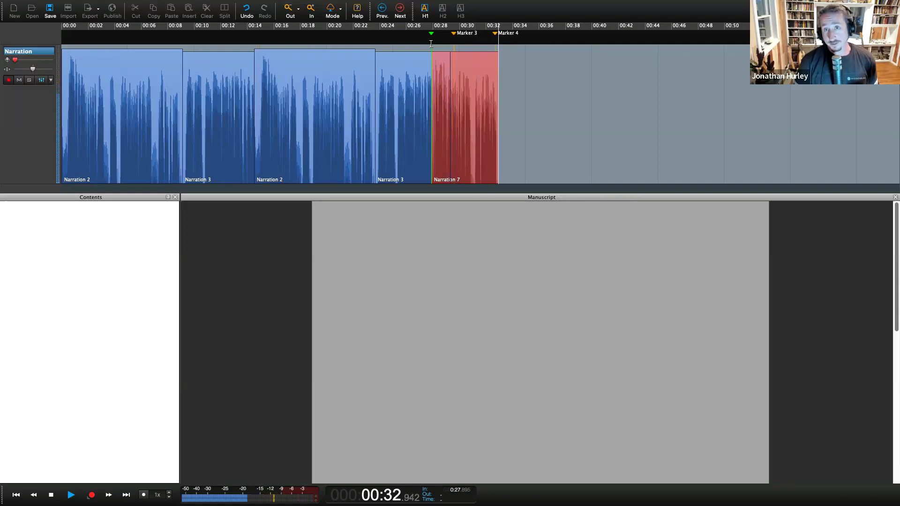
pyautogui.press('i')
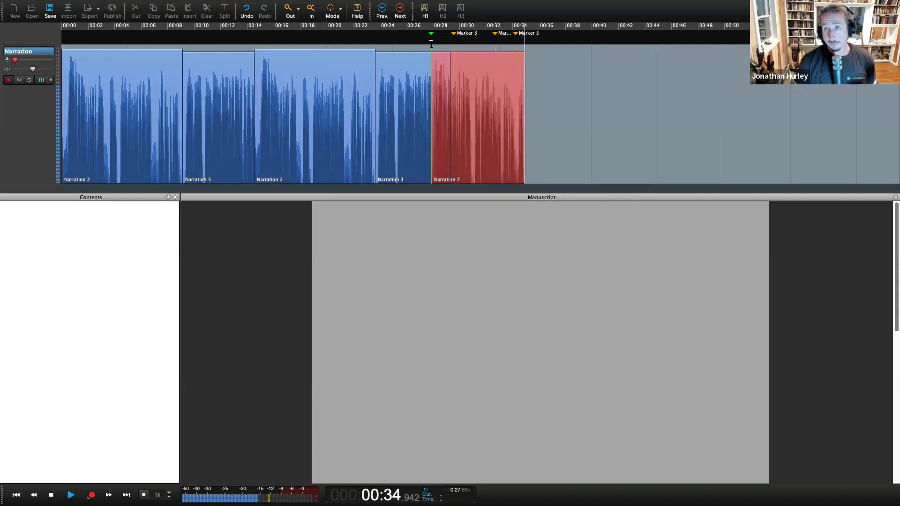
pyautogui.press('i')
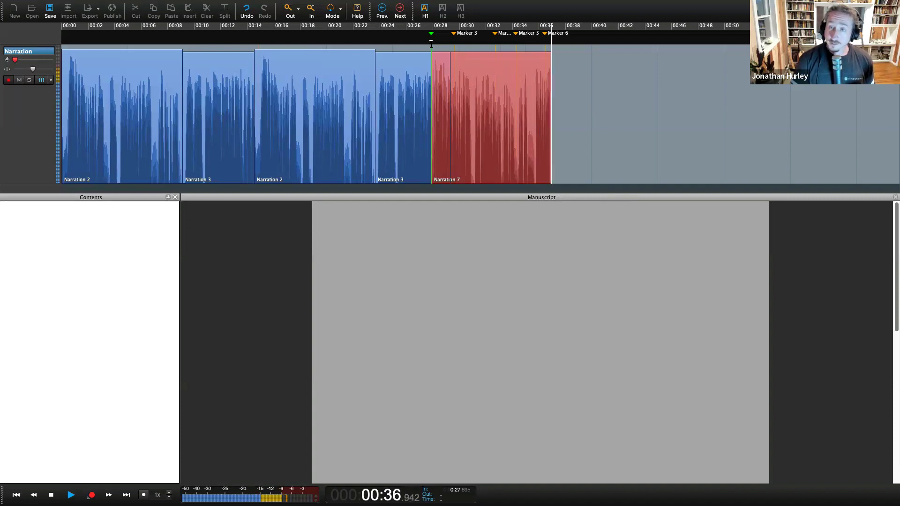
pyautogui.press('space')
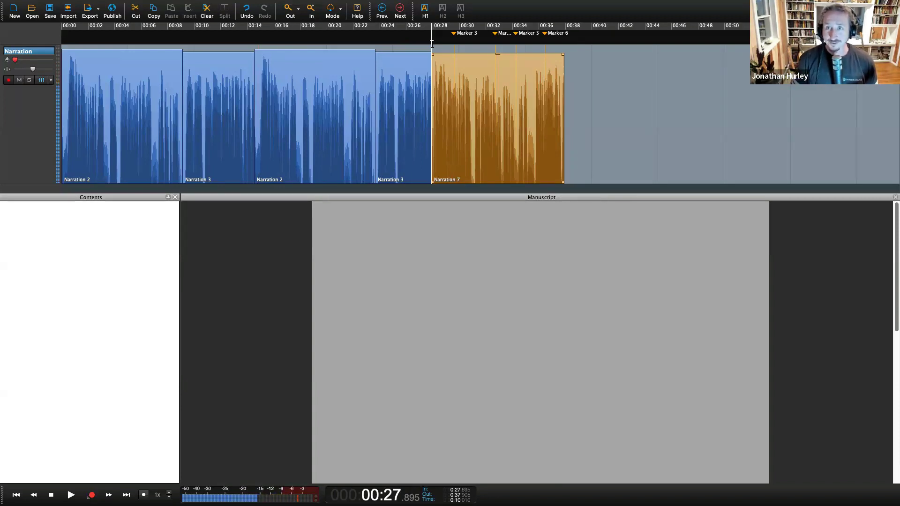
# Undo the last narration recording while keeping the earlier clips up to the 28-second mark
pyautogui.hotkey('ctrl', 'z')
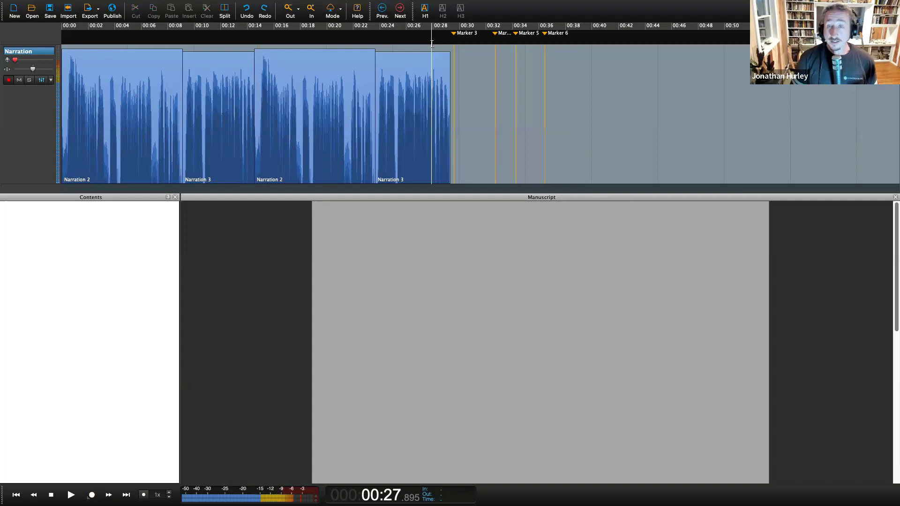
pyautogui.hotkey('ctrl', 'z')
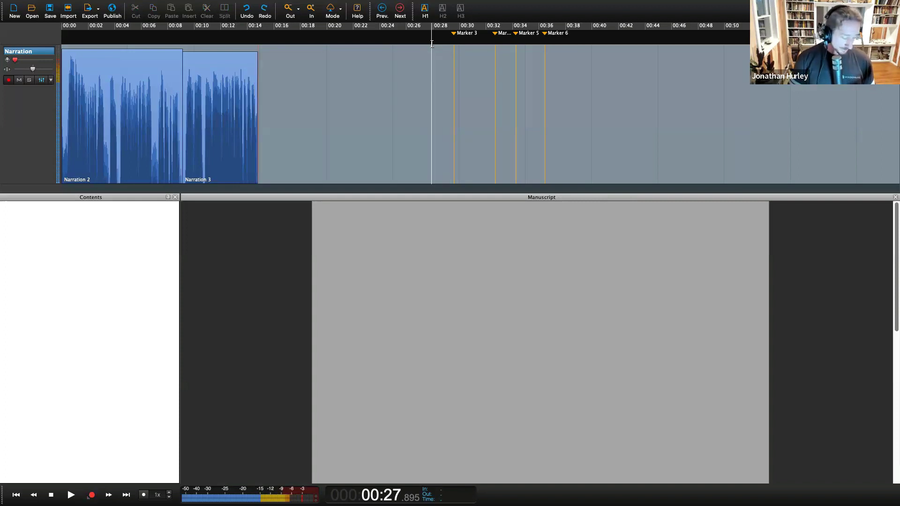
pyautogui.hotkey('ctrl', 'shift', 'z')
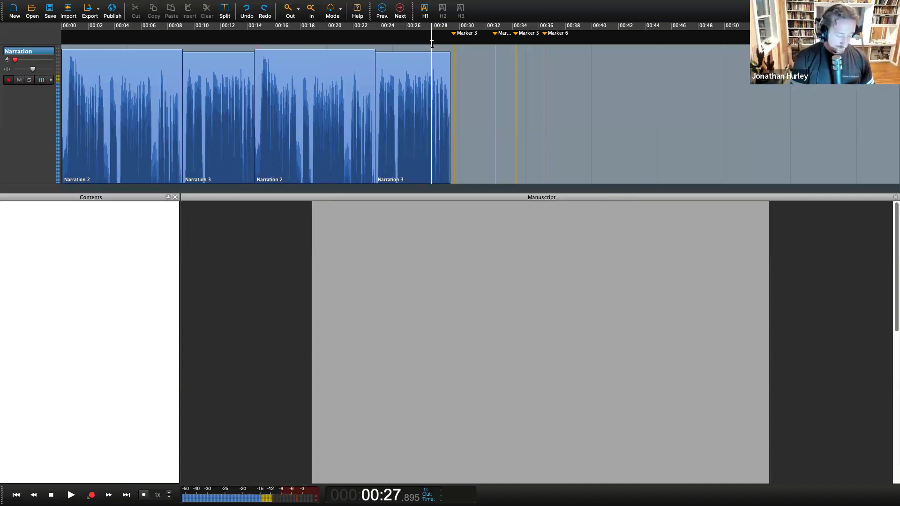
# Jump to Marker 4 in the Markers window, delete markers 3 to 6, and close the window
pyautogui.press('super+m')
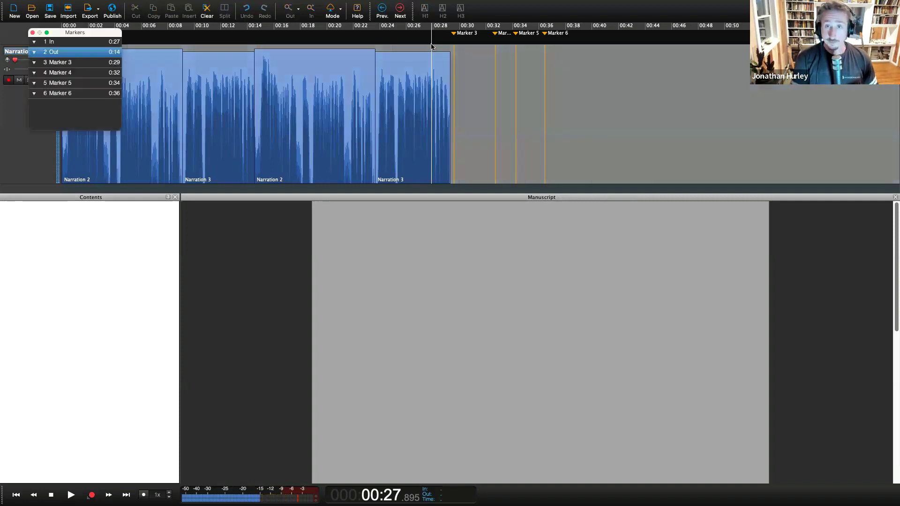
pyautogui.click(95, 63)
pyautogui.click(95, 73)
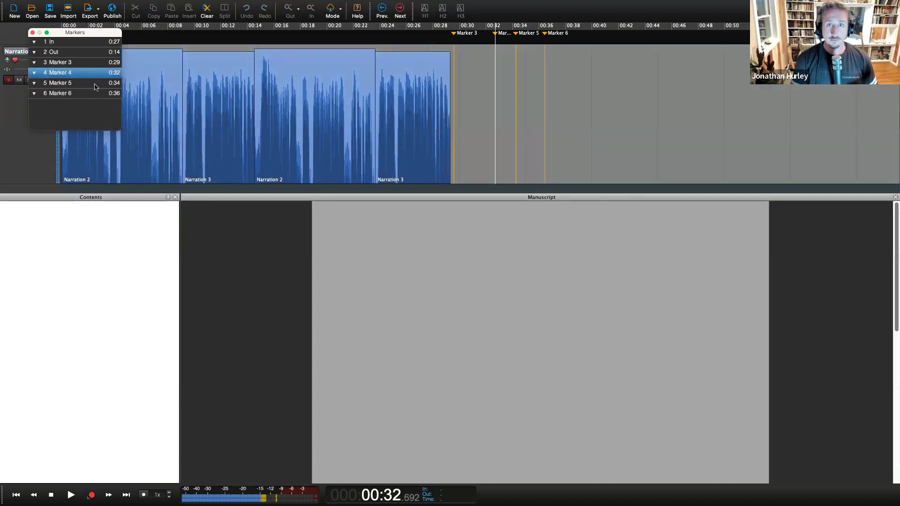
pyautogui.click(96, 94)
pyautogui.press('BackSpace')
pyautogui.press('BackSpace')
pyautogui.press('BackSpace')
pyautogui.press('BackSpace')
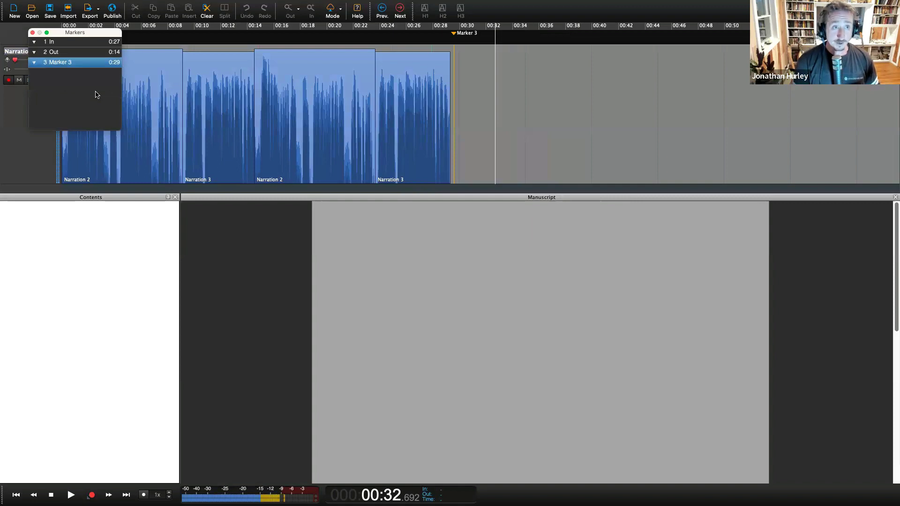
pyautogui.click(32, 33)
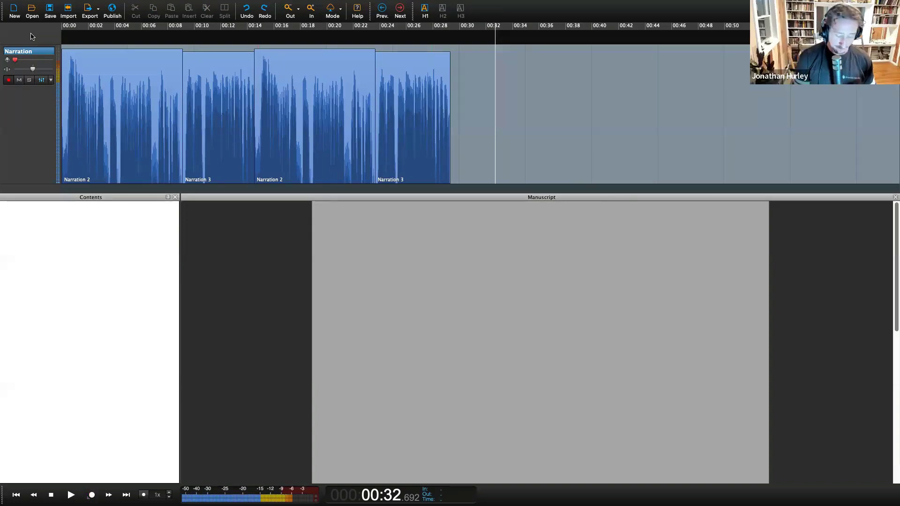
# Add a marker at about 32.7 seconds and rename it on the timeline as "Why are you asking me these questions"
pyautogui.press('Return')
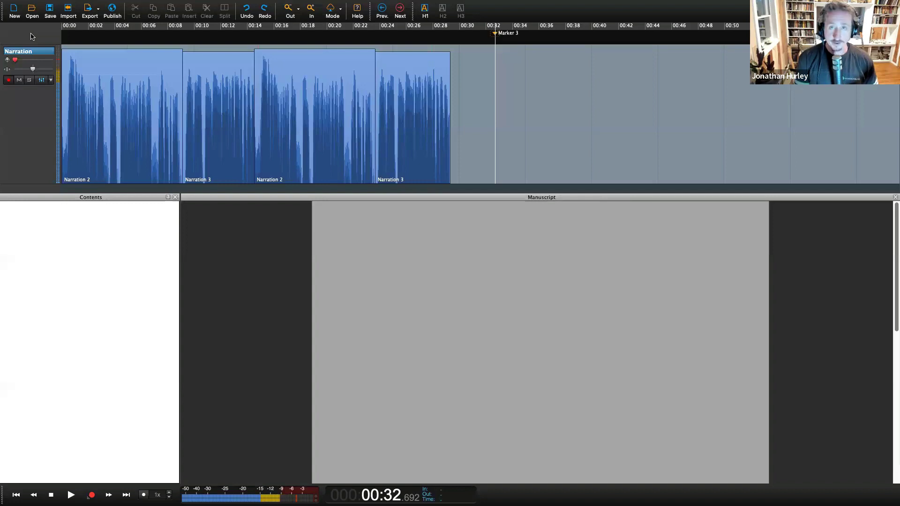
pyautogui.rightClick(496, 37)
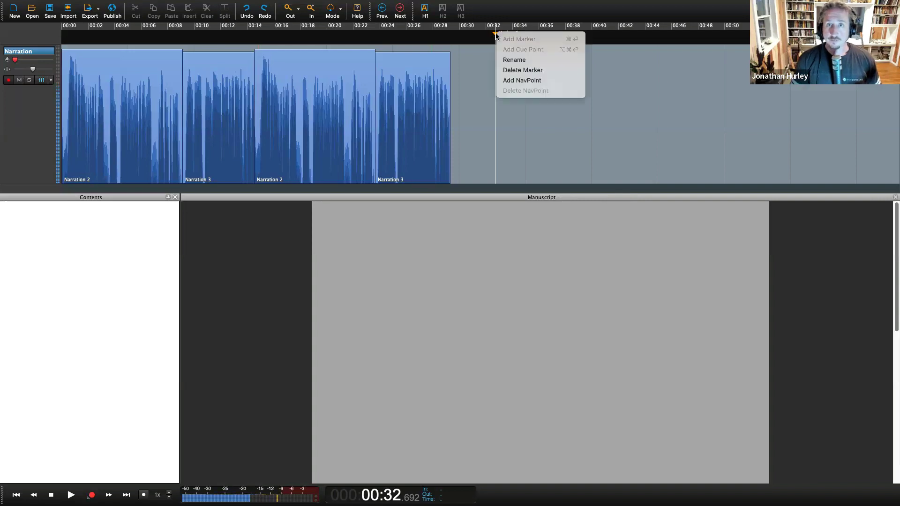
pyautogui.click(514, 60)
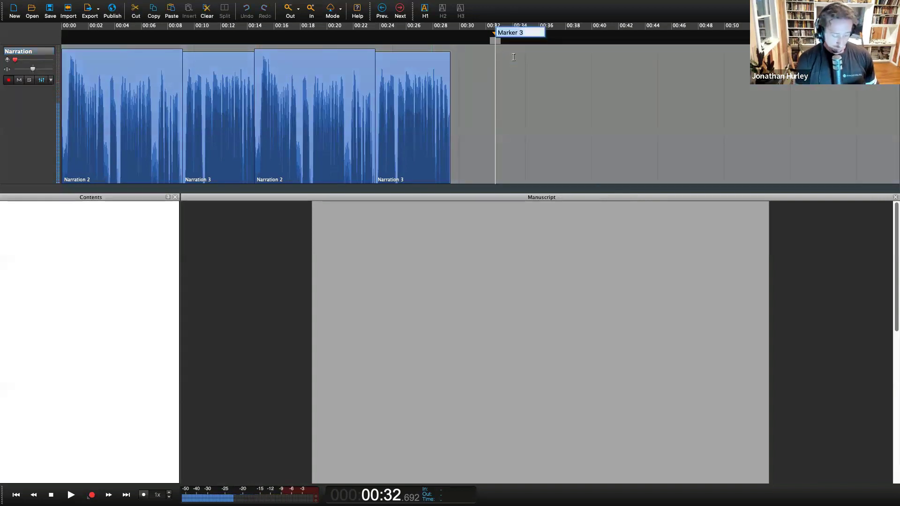
pyautogui.write('Why are you')
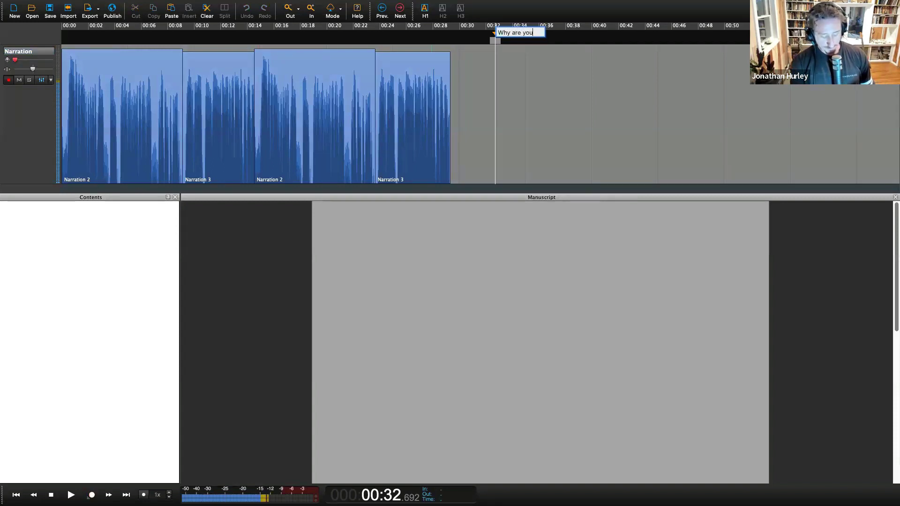
pyautogui.write(' asking me the')
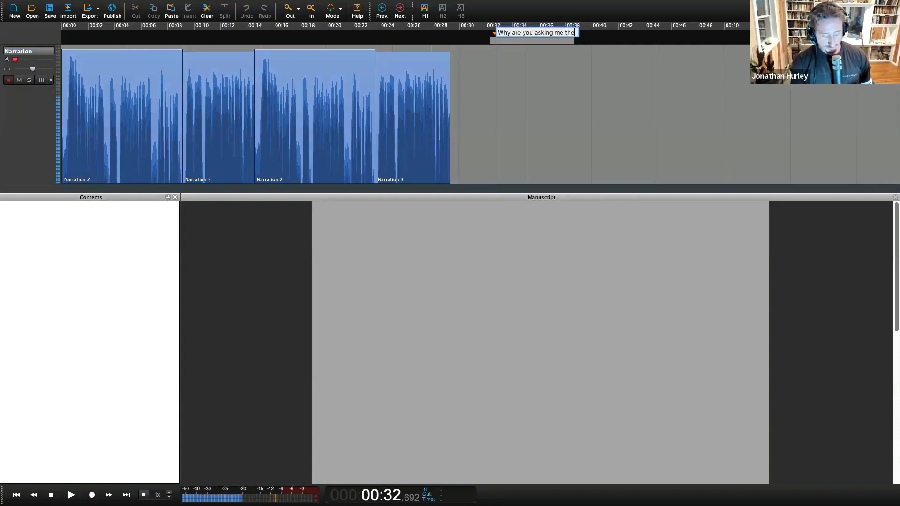
pyautogui.write('se questions')
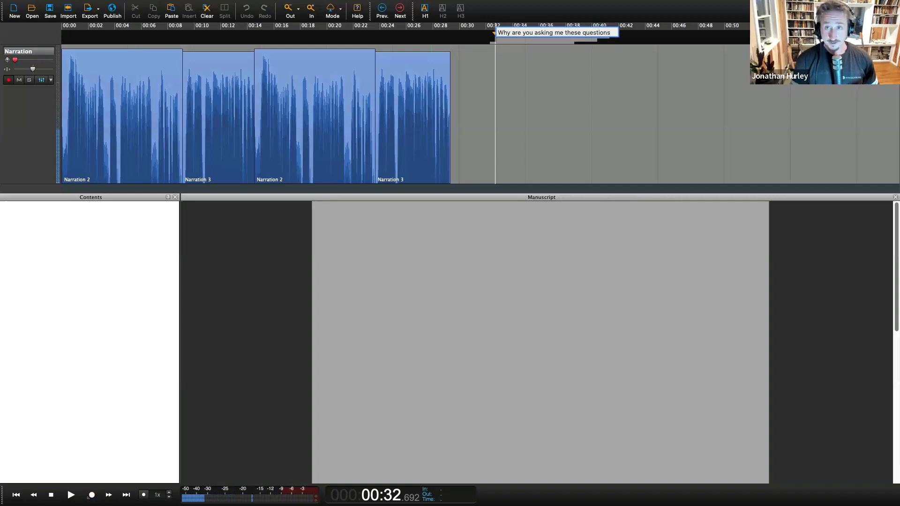
pyautogui.click(561, 88)
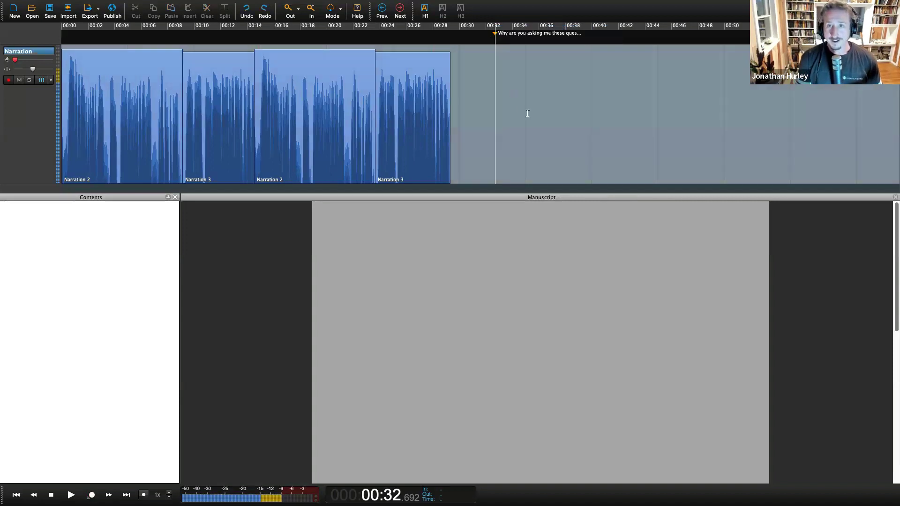
# Move the "Why are you asking me these questions" marker to about 20.6 seconds and select it in the Markers window
pyautogui.click(561, 88)
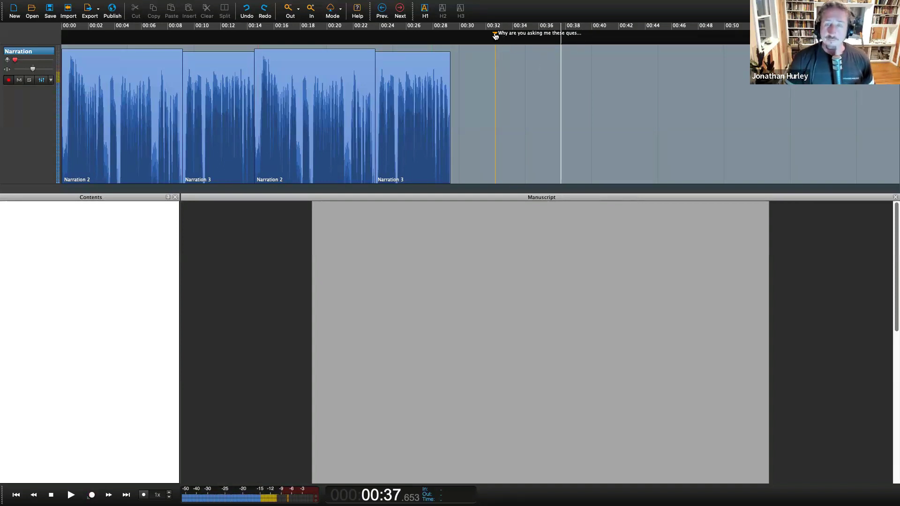
pyautogui.moveTo(496, 36)
pyautogui.mouseDown()
pyautogui.moveTo(334, 43)
pyautogui.moveTo(335, 51)
pyautogui.mouseUp()
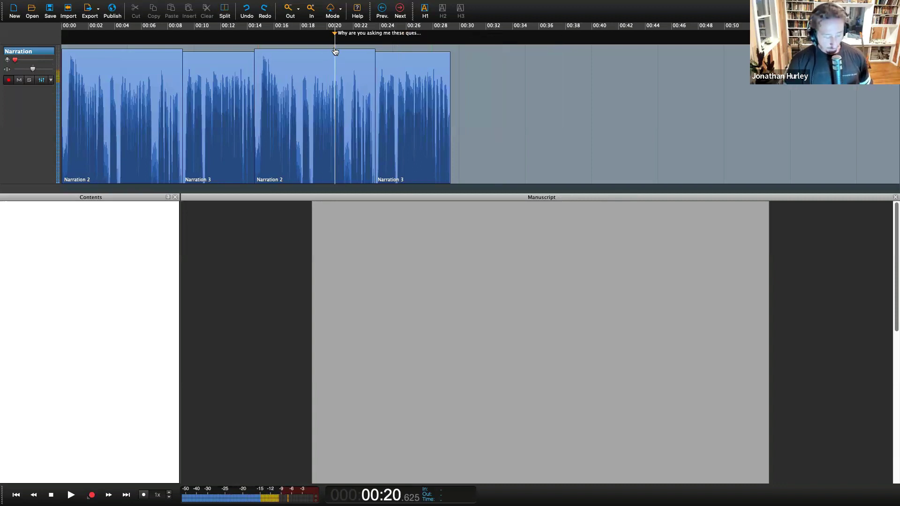
pyautogui.press('super+shift+m')
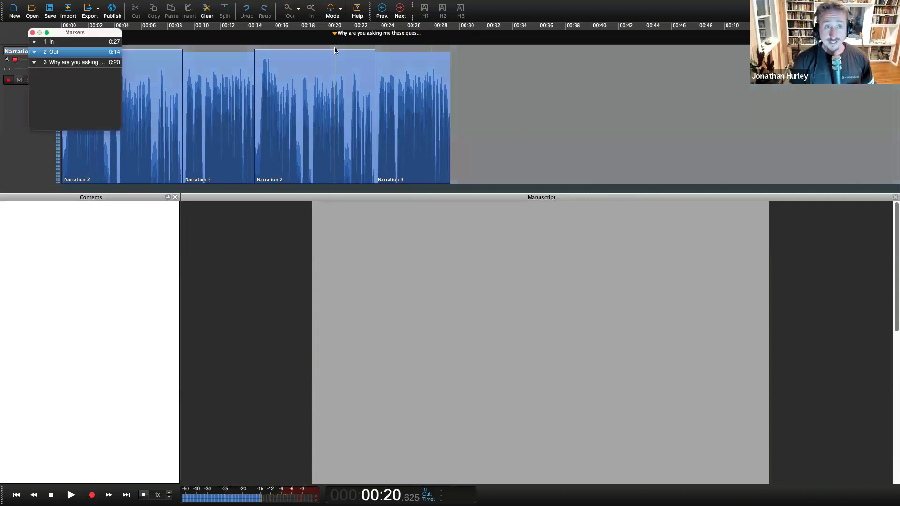
pyautogui.click(70, 65)
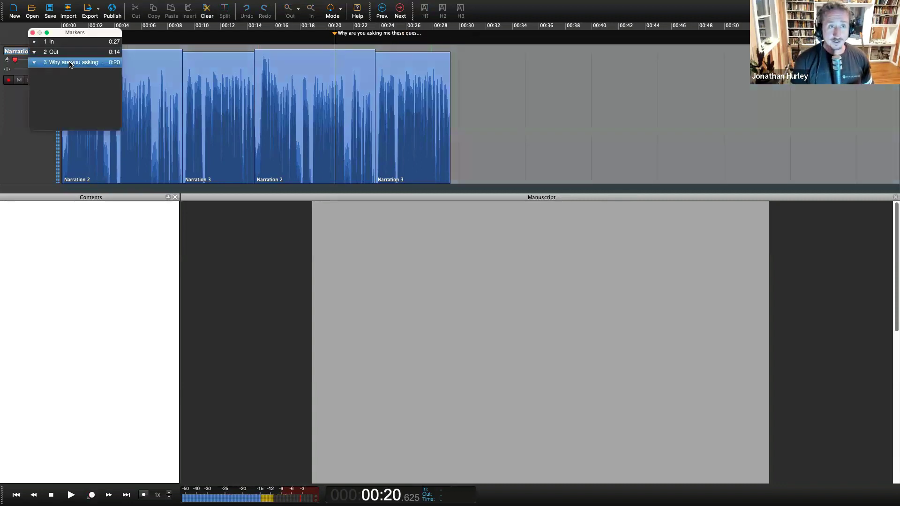
# Add a marker at about 26.2 seconds and rename it in the Markers window with long filler text starting ";skefjng;ksejfng"
pyautogui.click(408, 36)
pyautogui.press('m')
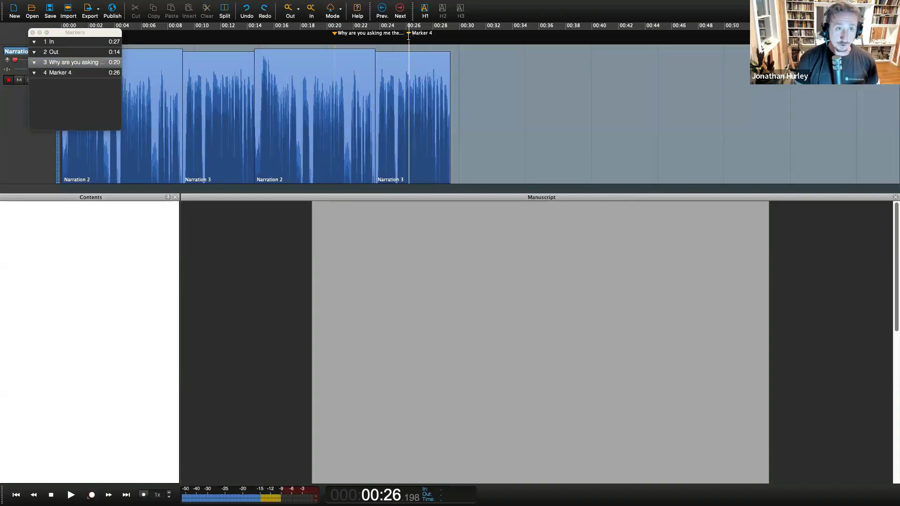
pyautogui.click(64, 75)
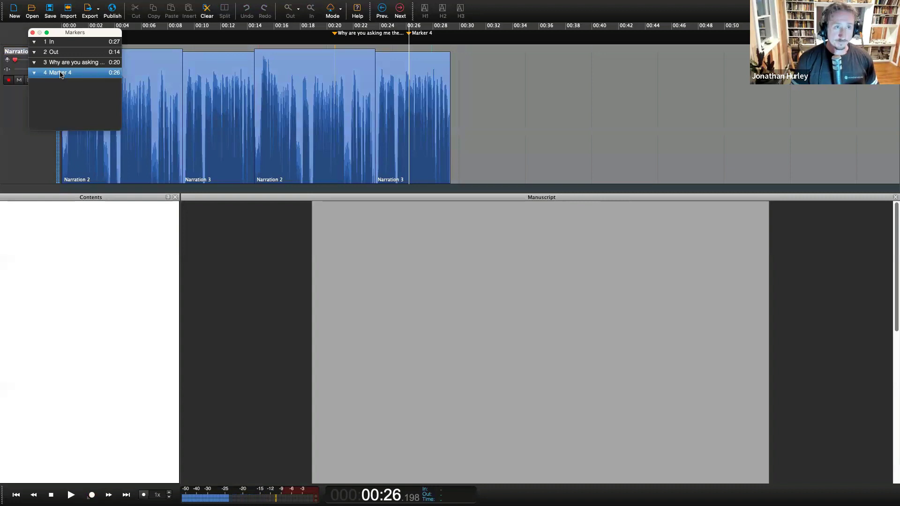
pyautogui.rightClick(61, 75)
pyautogui.click(69, 78)
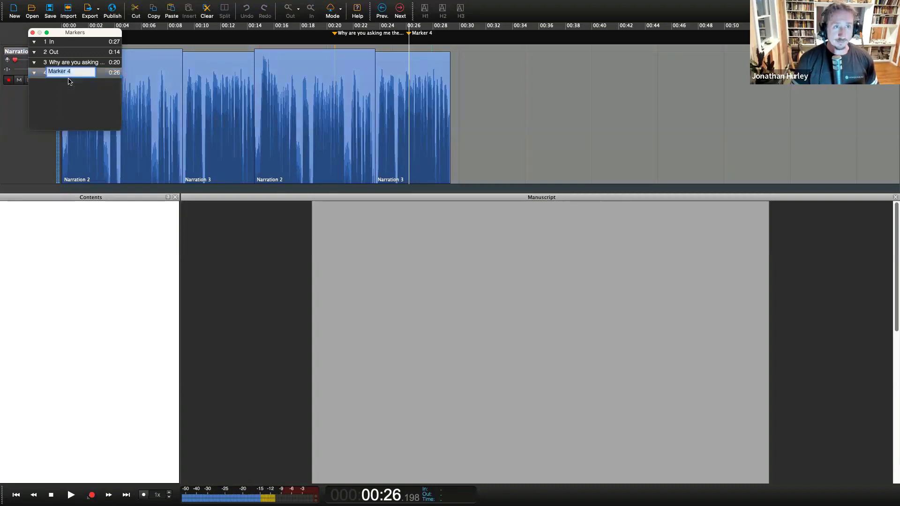
pyautogui.write('sdnfg;kjsndfg;kjn.dfgb;kdfgh')
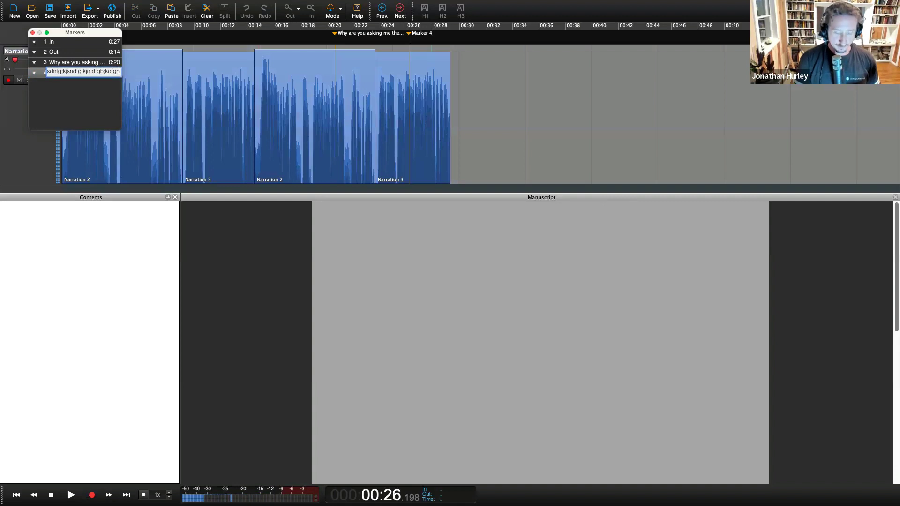
pyautogui.press('Return')
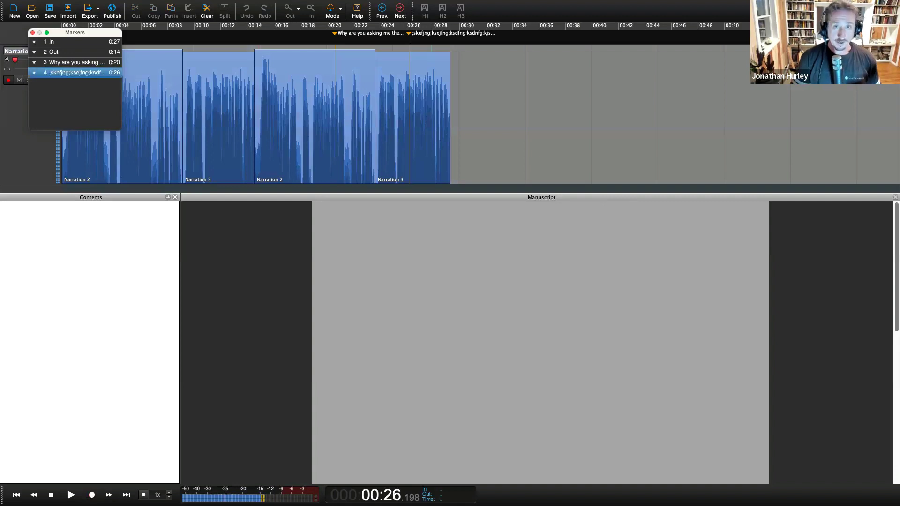
# Delete the "Why are you asking me these questions" marker and the filler-text marker from the timeline
pyautogui.rightClick(409, 34)
pyautogui.click(426, 60)
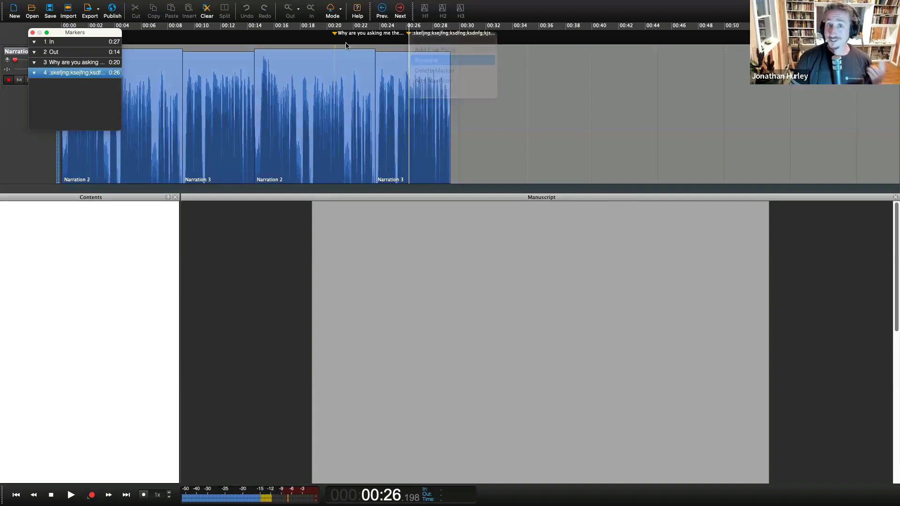
pyautogui.click(334, 34)
pyautogui.rightClick(335, 34)
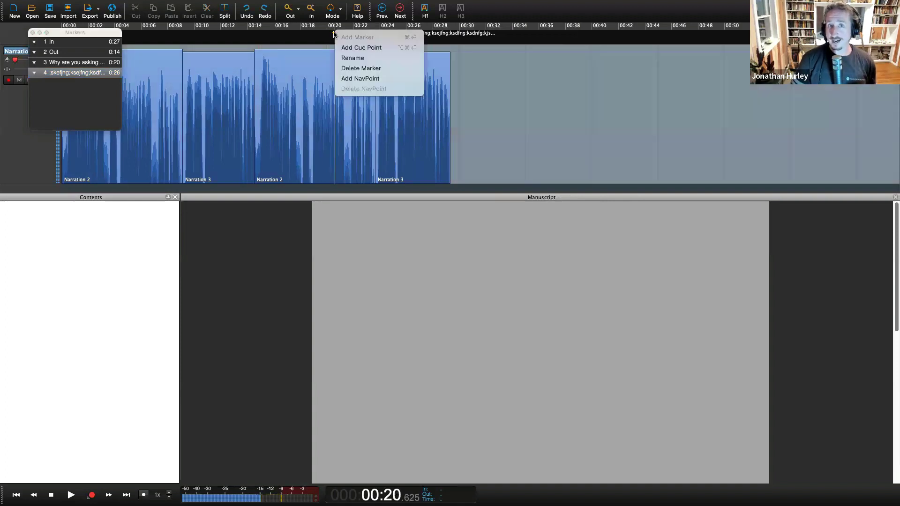
pyautogui.click(346, 70)
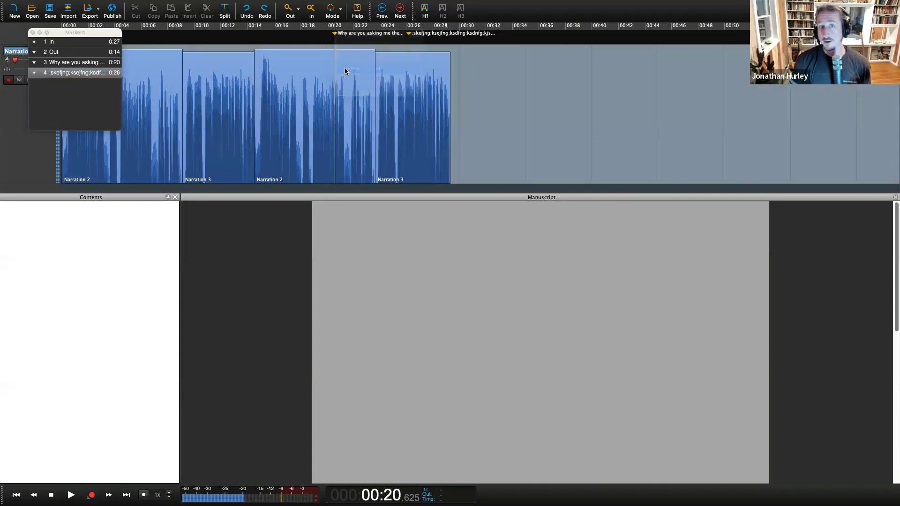
pyautogui.rightClick(410, 34)
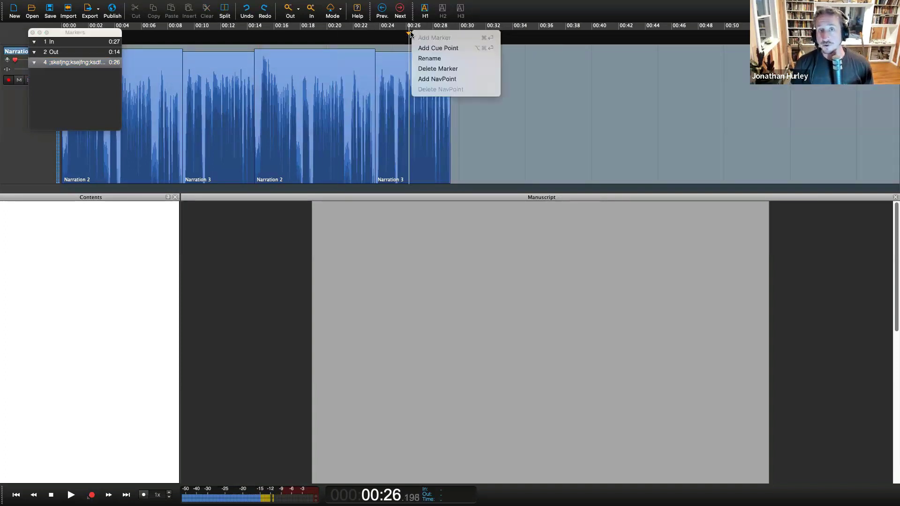
pyautogui.click(434, 71)
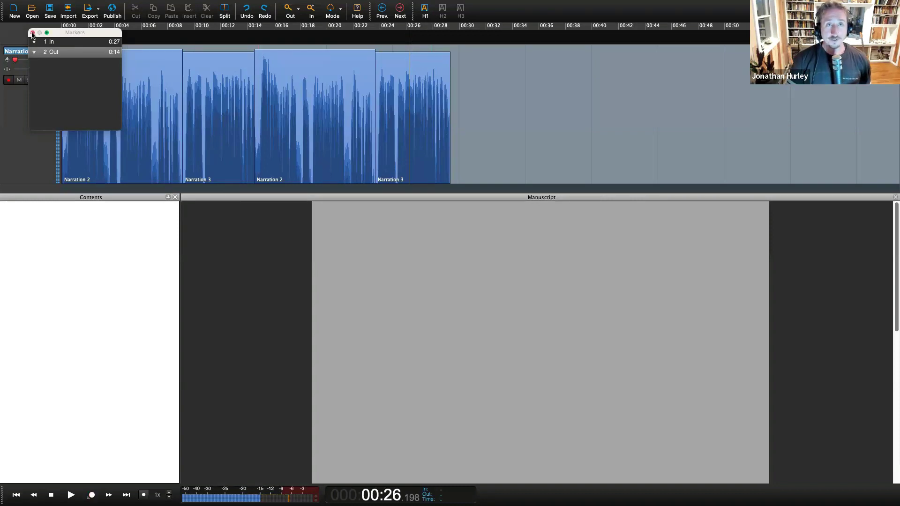
# Add a marker at about 26.2 seconds and move the last Narration 3 clip to start at about 29 seconds
pyautogui.press('m')
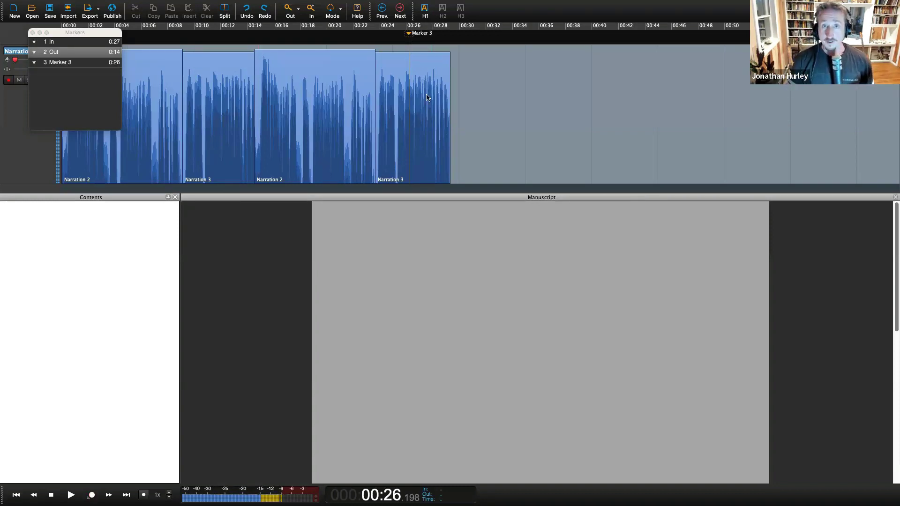
pyautogui.moveTo(426, 60)
pyautogui.mouseDown()
pyautogui.moveTo(551, 54)
pyautogui.moveTo(572, 64)
pyautogui.moveTo(530, 73)
pyautogui.mouseUp()
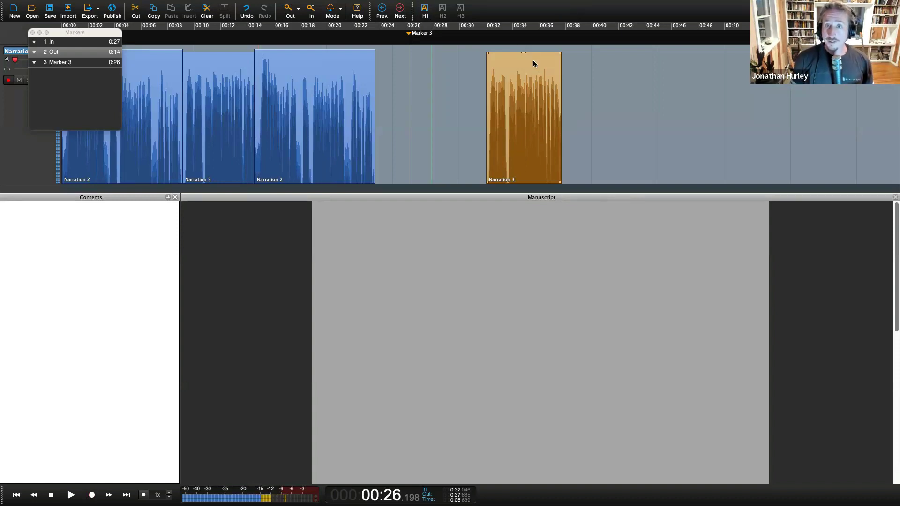
pyautogui.moveTo(530, 60); pyautogui.dragTo(491, 68)
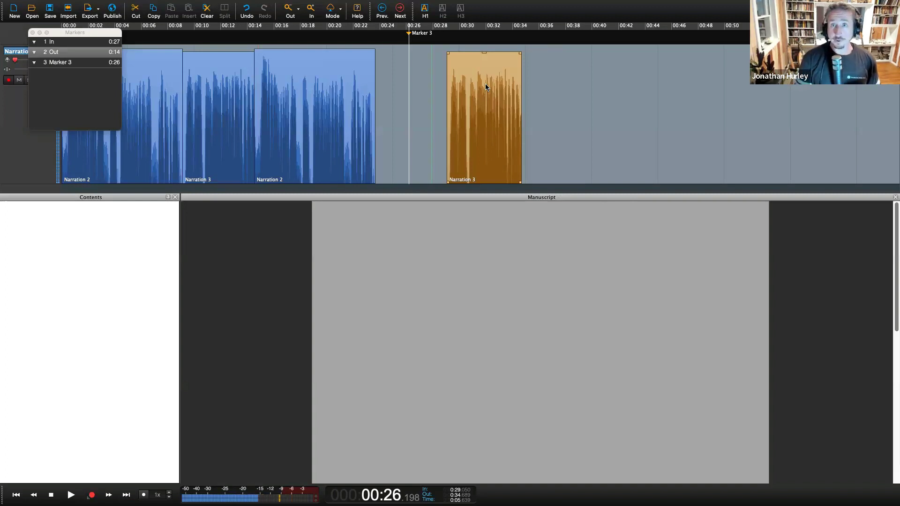
# Add a cue point at about 31 seconds inside the moved Narration 3 clip
pyautogui.rightClick(474, 39)
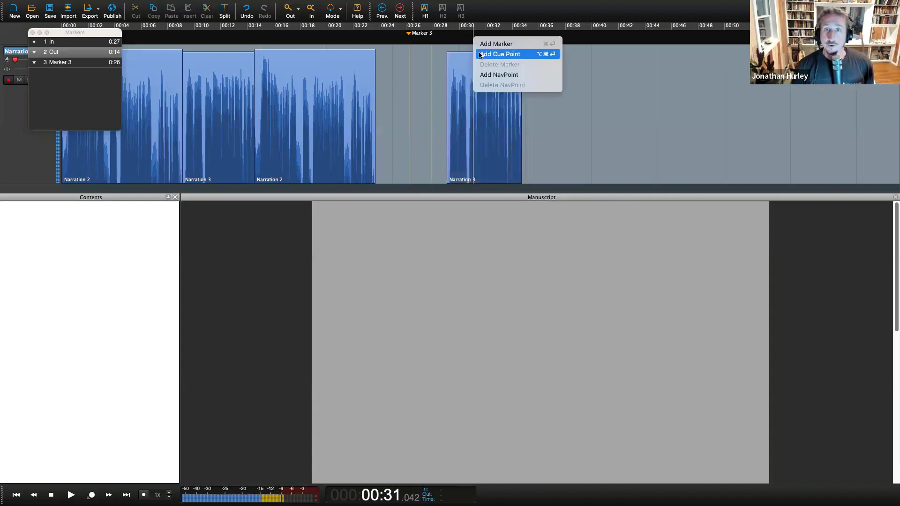
pyautogui.click(480, 55)
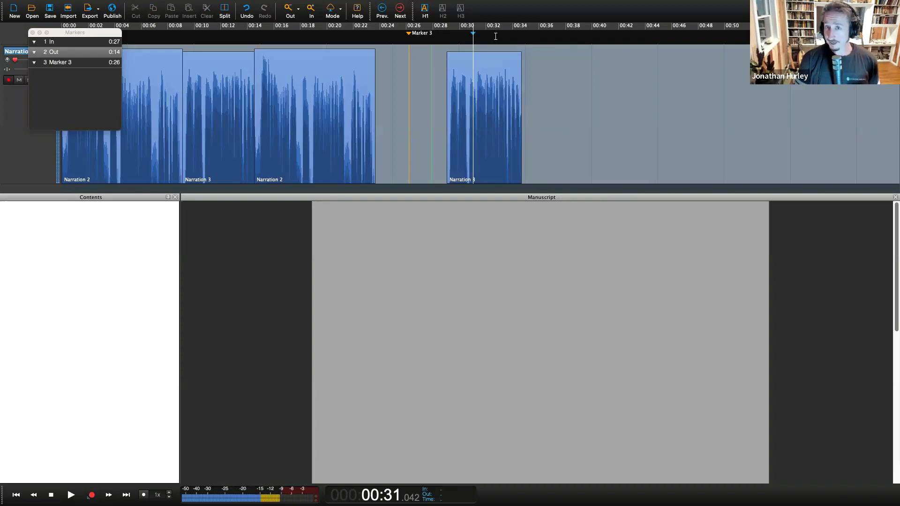
pyautogui.rightClick(496, 38)
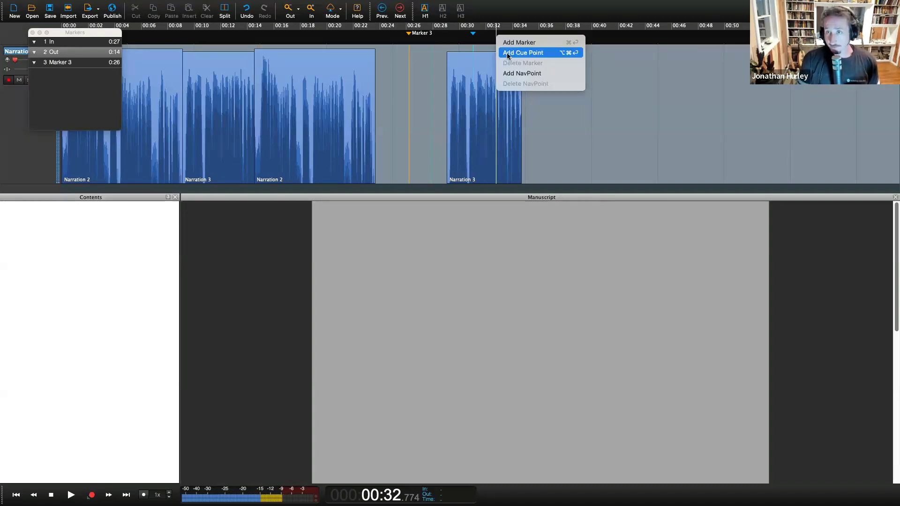
pyautogui.click(508, 56)
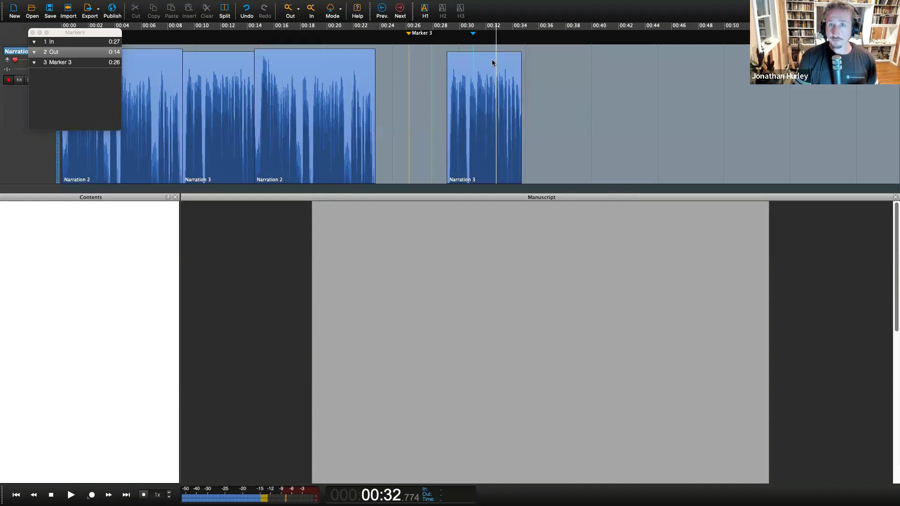
# Move the Narration 3 clip to start at about 31.2 seconds, and undo its moves back to its original position
pyautogui.moveTo(493, 63); pyautogui.dragTo(510, 84)
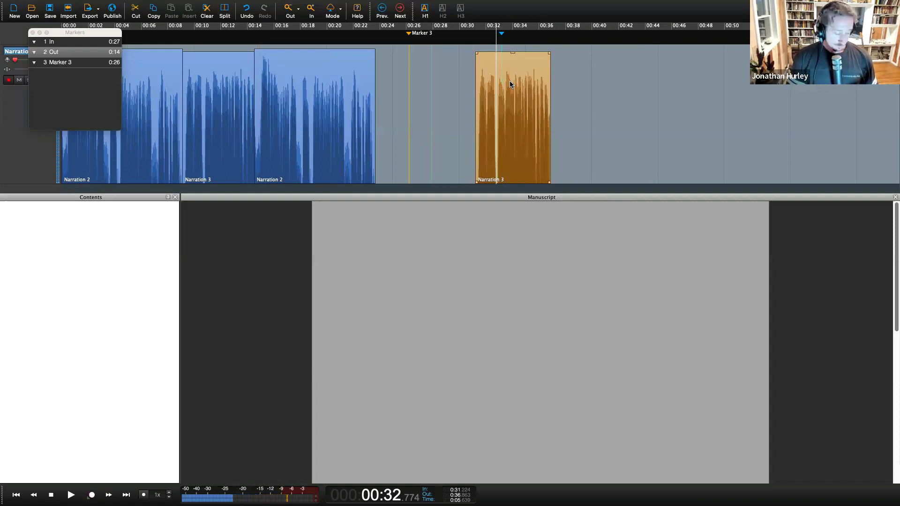
pyautogui.press('super+z')
pyautogui.press('super+shift+z')
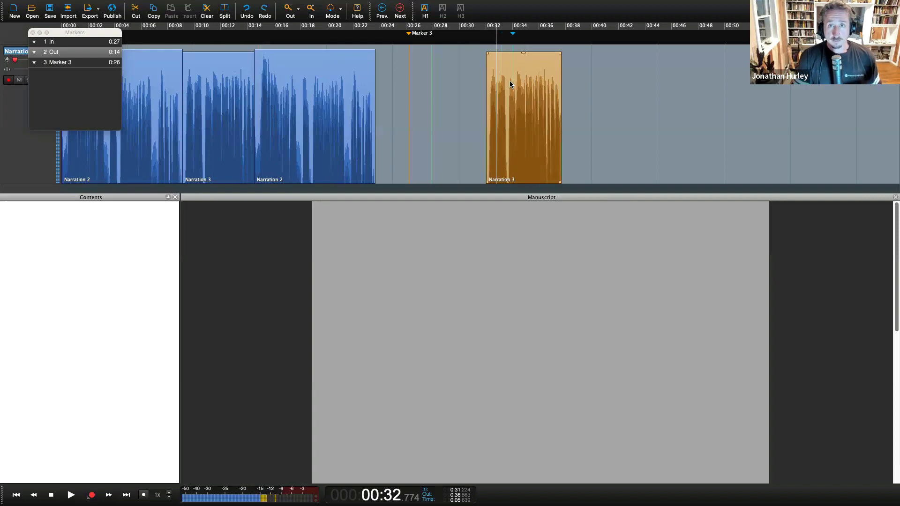
pyautogui.press('super+z')
pyautogui.press('super+z')
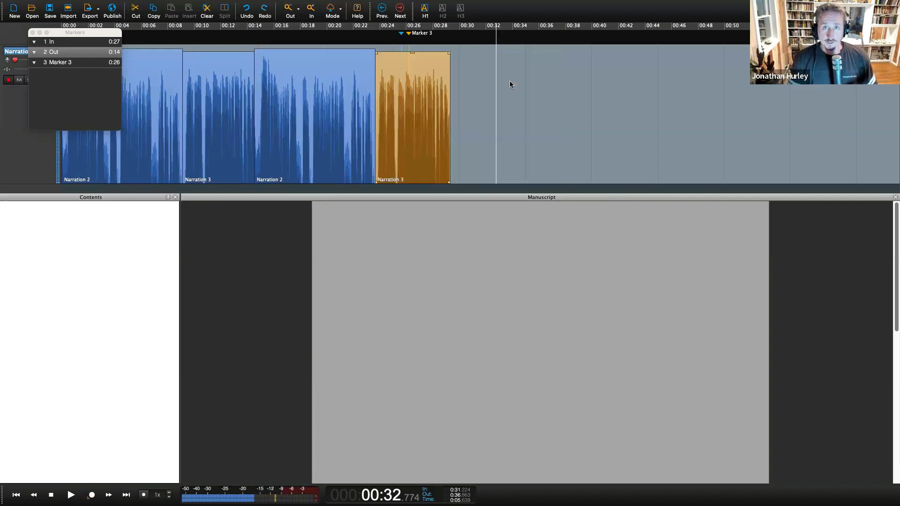
# Add a cue point at about 18.3 seconds in the second Narration 2 clip and close the Markers window
pyautogui.rightClick(410, 33)
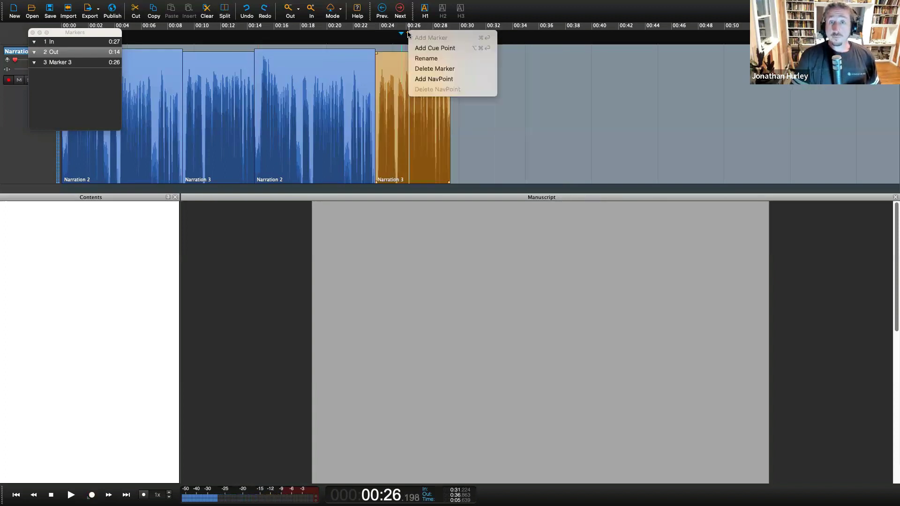
pyautogui.click(528, 42)
pyautogui.rightClick(509, 42)
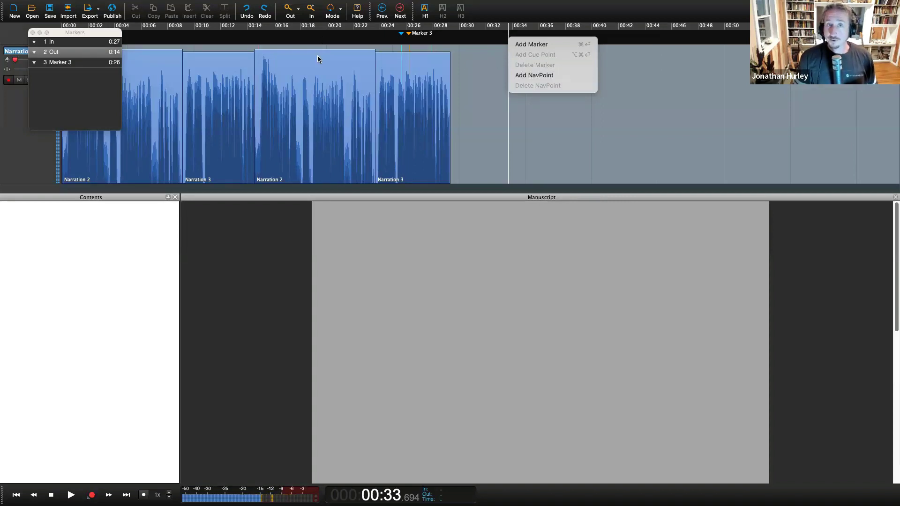
pyautogui.click(306, 174)
pyautogui.click(305, 173)
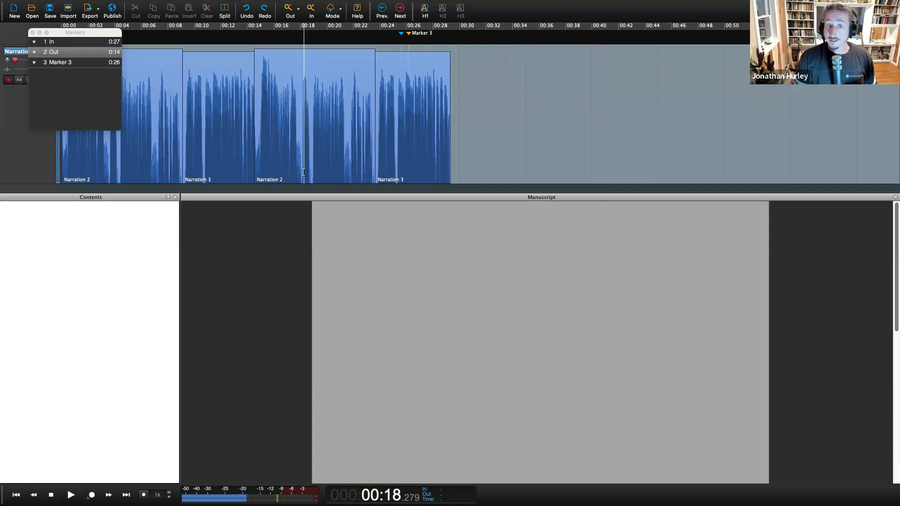
pyautogui.rightClick(305, 40)
pyautogui.click(322, 56)
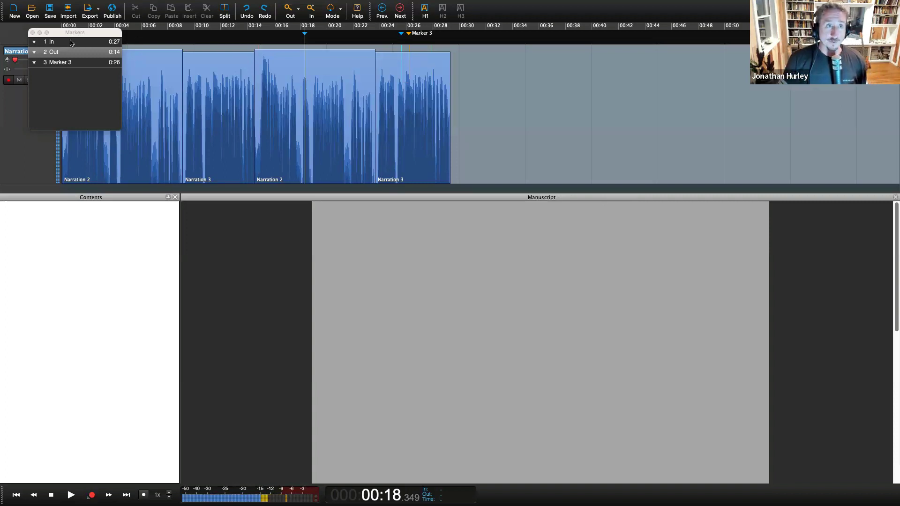
pyautogui.click(32, 33)
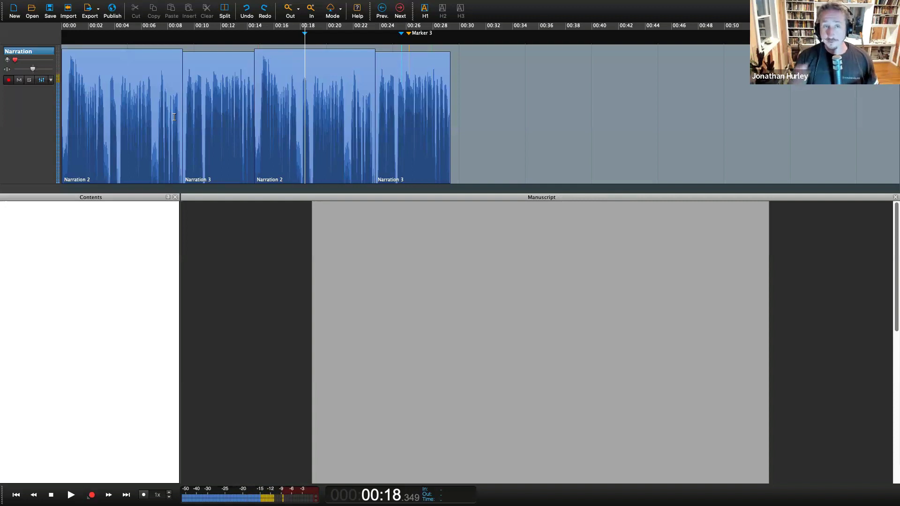
# Open Favorites as a floating window over the tracks and add the second Narration 2 clip to it
pyautogui.press('r')
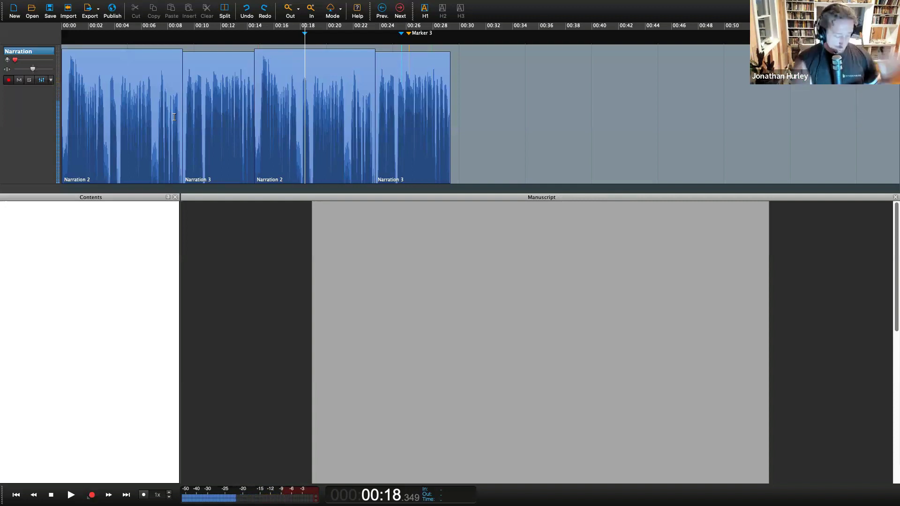
pyautogui.hotkey('alt', '0')
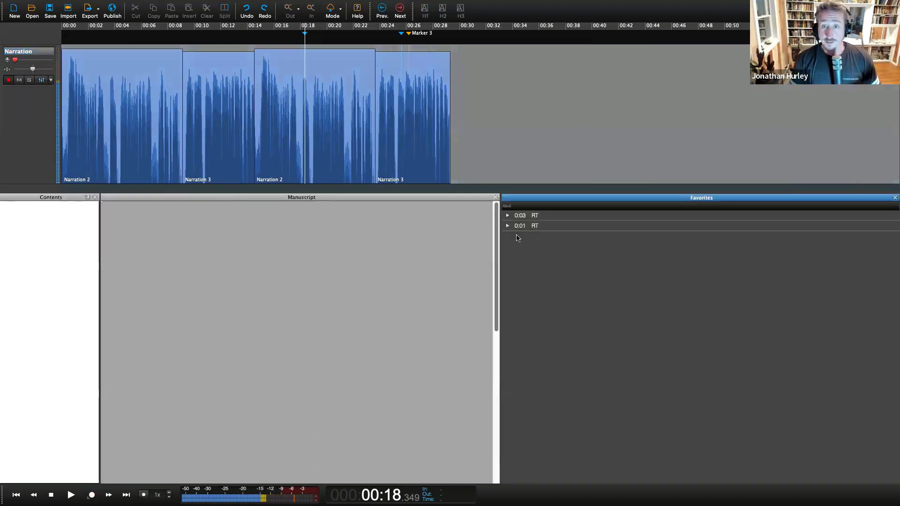
pyautogui.moveTo(523, 201); pyautogui.dragTo(174, 101)
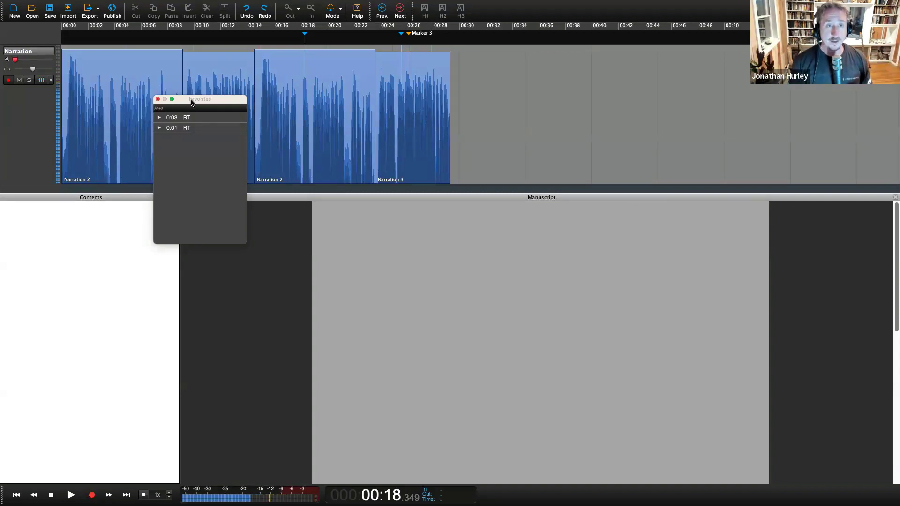
pyautogui.moveTo(191, 102)
pyautogui.mouseDown()
pyautogui.moveTo(171, 93)
pyautogui.moveTo(189, 87)
pyautogui.mouseUp()
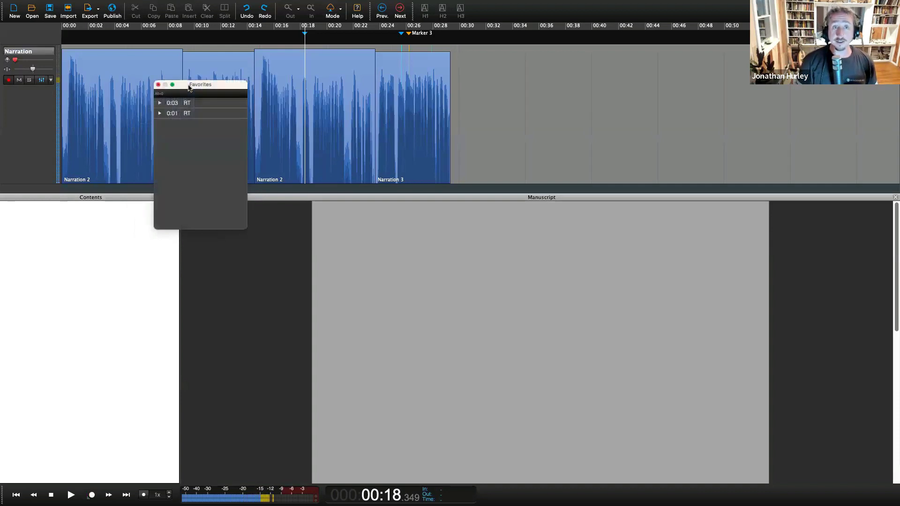
pyautogui.click(328, 60)
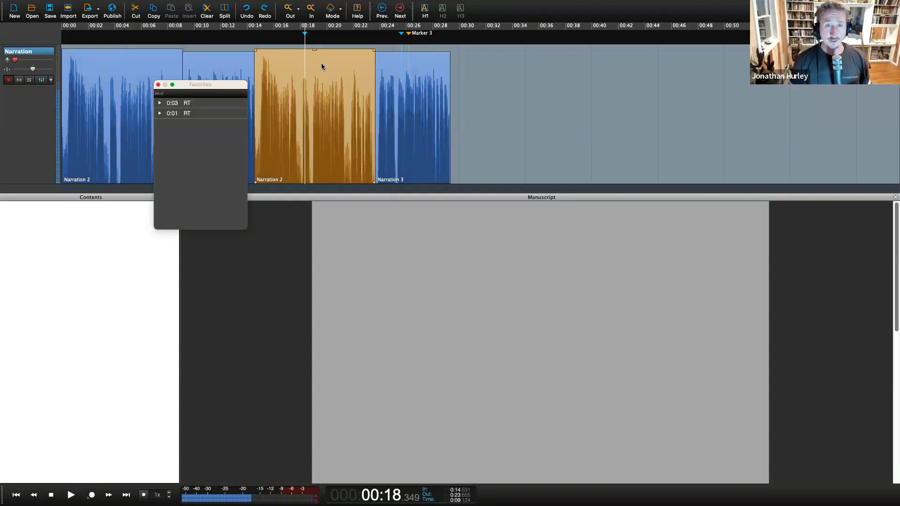
pyautogui.moveTo(321, 66); pyautogui.dragTo(209, 135)
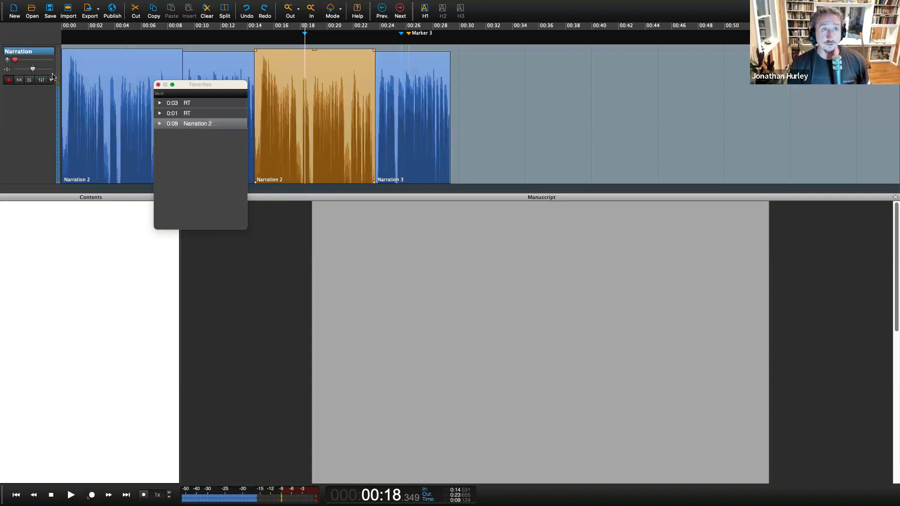
# Start a new session without saving, and place the 0:03 RT favorite at about 22.7 seconds and the Narration 2 favorite at about 16.1 seconds
pyautogui.click(15, 10)
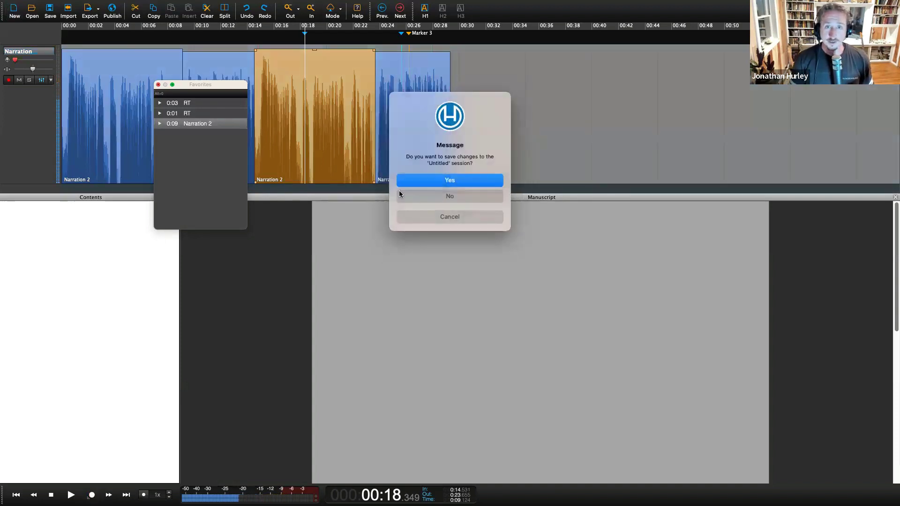
pyautogui.click(412, 197)
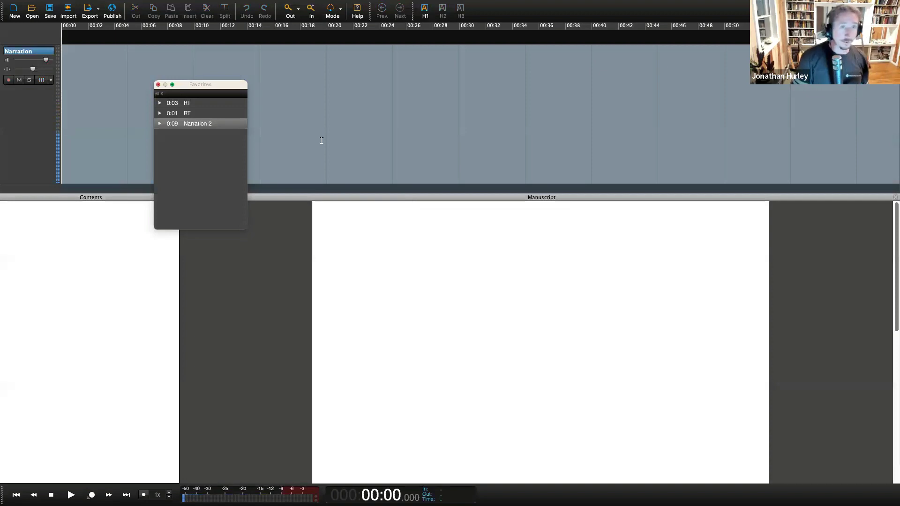
pyautogui.moveTo(196, 103); pyautogui.dragTo(363, 92)
pyautogui.click(209, 116)
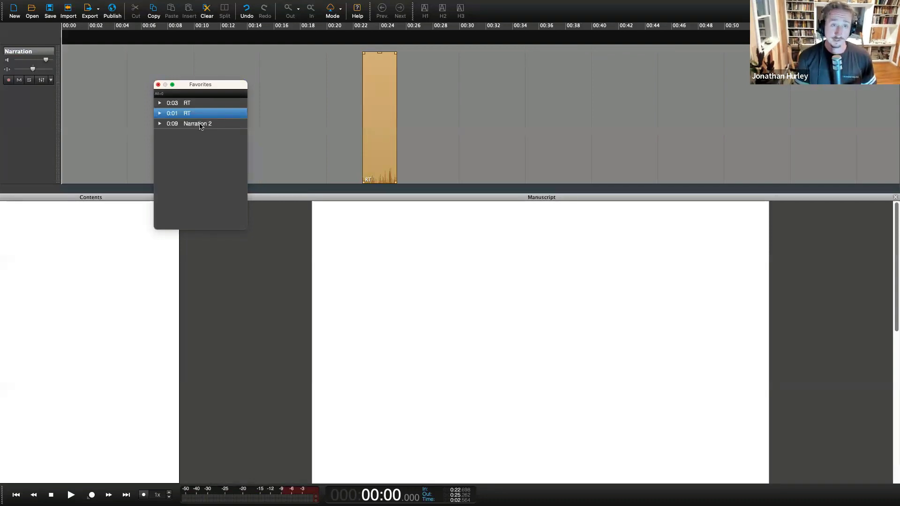
pyautogui.moveTo(200, 124); pyautogui.dragTo(274, 114)
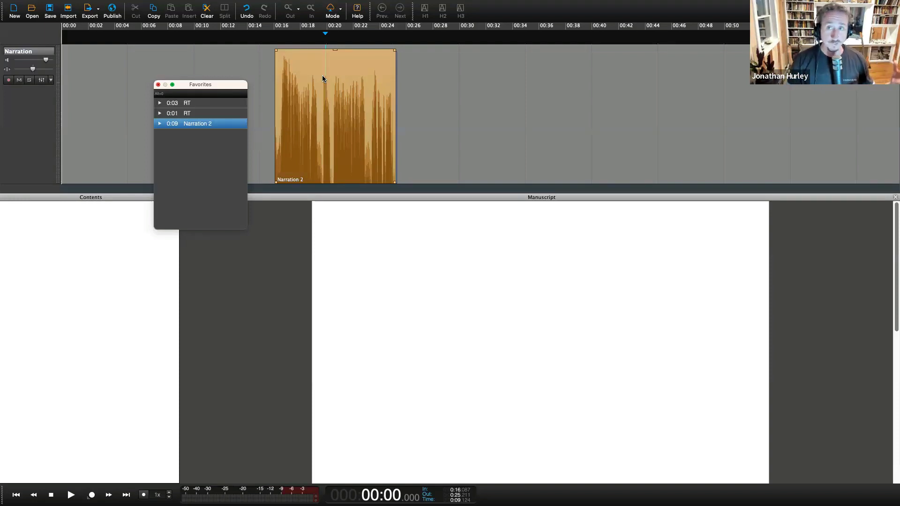
pyautogui.click(159, 85)
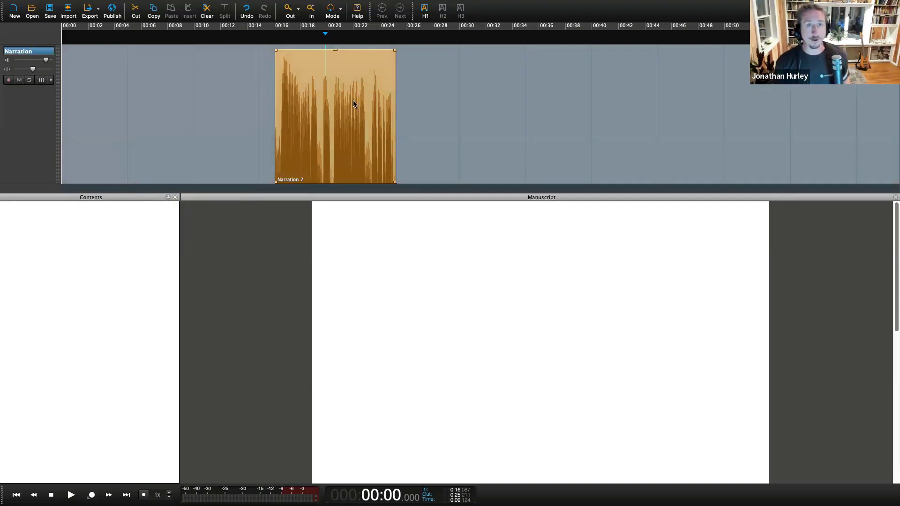
# Select the Narration track from about 13.8 to 27.6 seconds and delete the clips in that range
pyautogui.moveTo(428, 87); pyautogui.dragTo(245, 88)
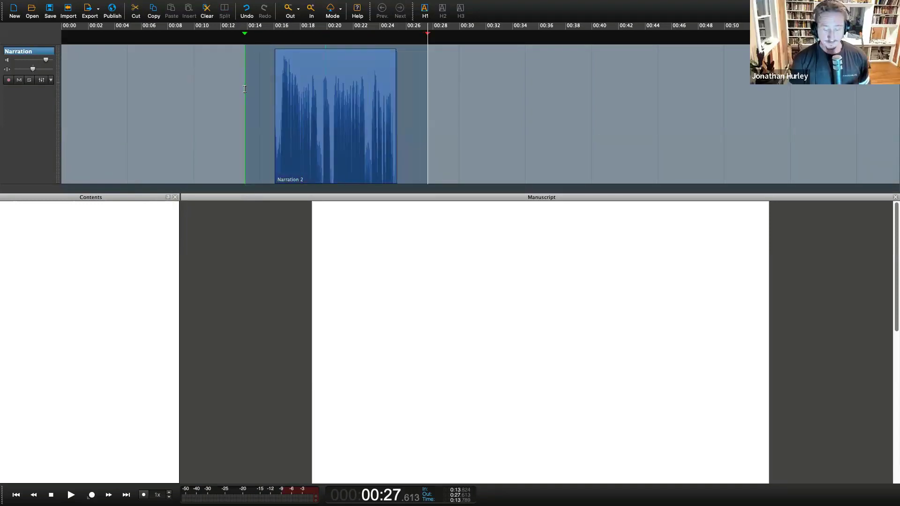
pyautogui.press('Delete')
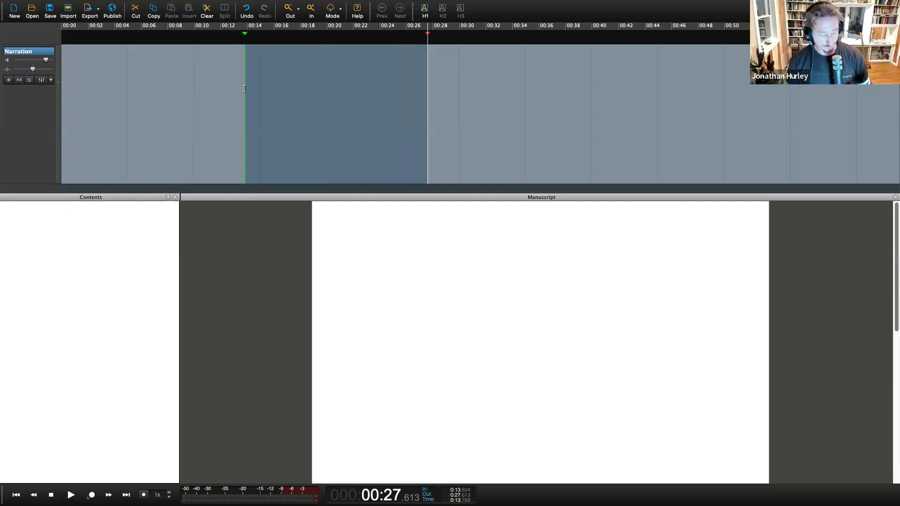
pyautogui.click(245, 88)
# Open the Favorites window to view the stored clips, and close it again
pyautogui.moveTo(18, 5)
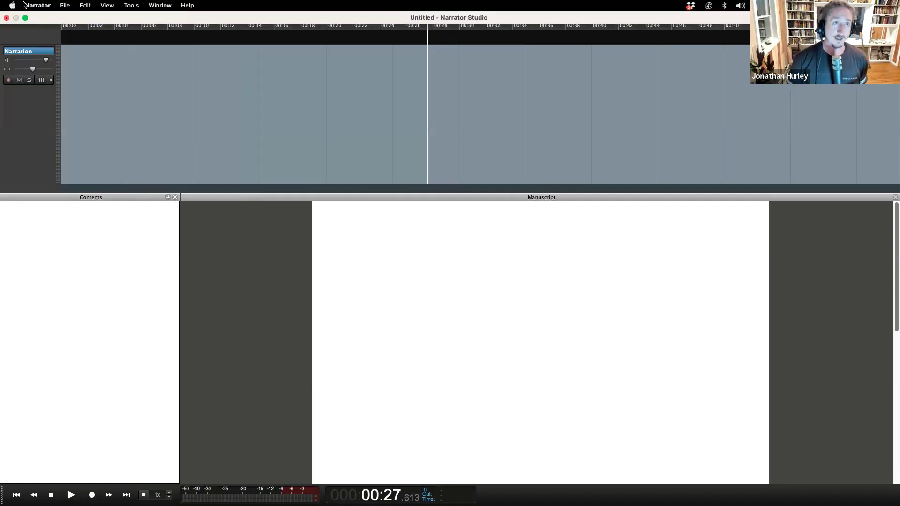
pyautogui.click(83, 5)
pyautogui.moveTo(104, 5)
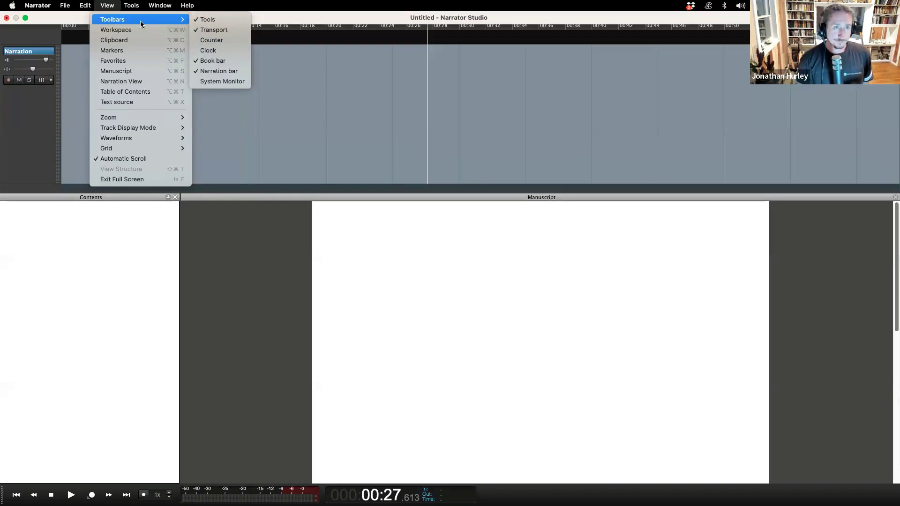
pyautogui.click(126, 61)
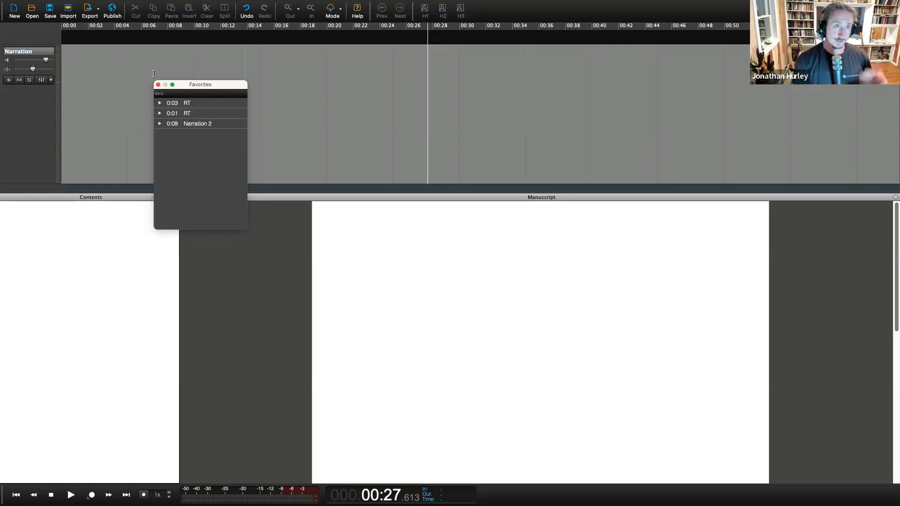
pyautogui.click(158, 85)
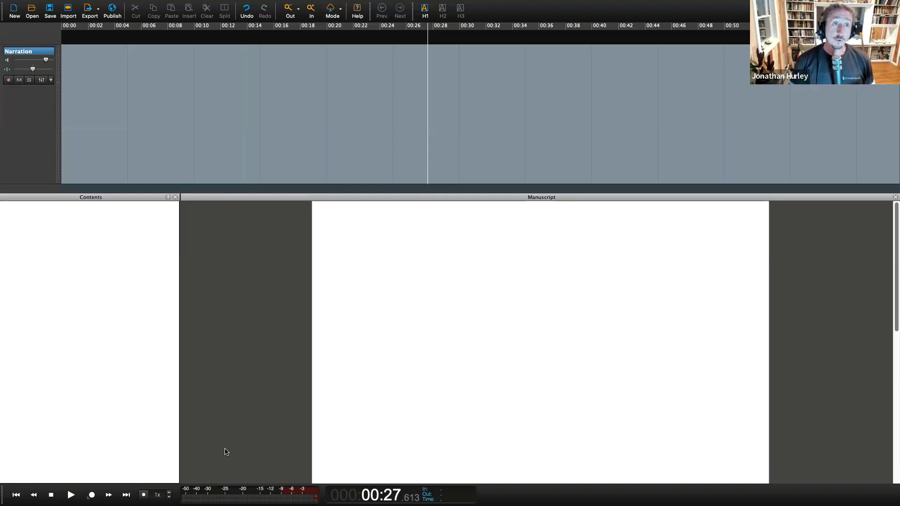
# Open the manuscript file Sense and Sensibility.epub from the Sense and Sensibility files folder
pyautogui.click(31, 13)
pyautogui.click(415, 197)
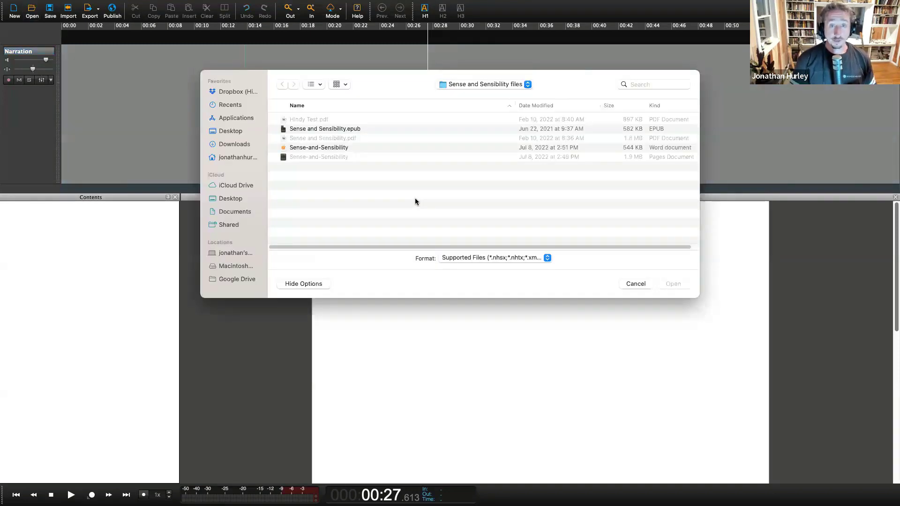
pyautogui.click(359, 129)
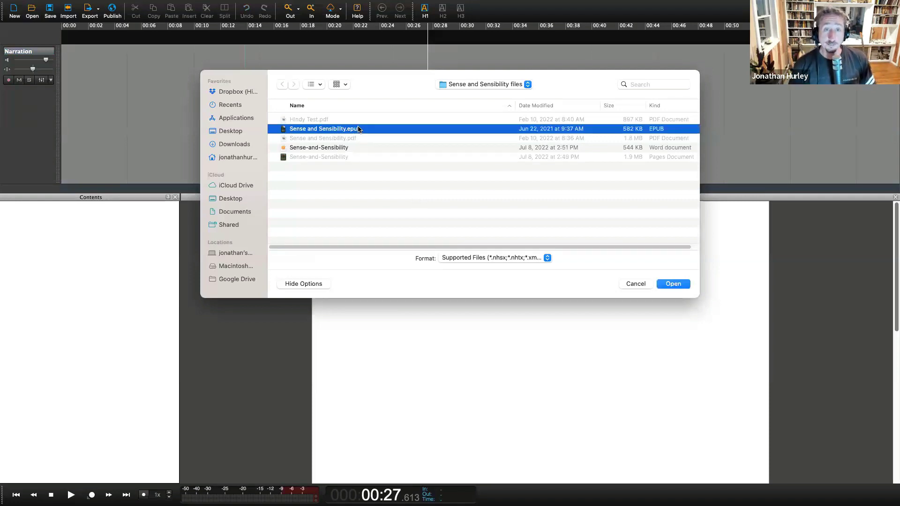
pyautogui.moveTo(379, 81); pyautogui.dragTo(230, 63)
pyautogui.click(196, 130)
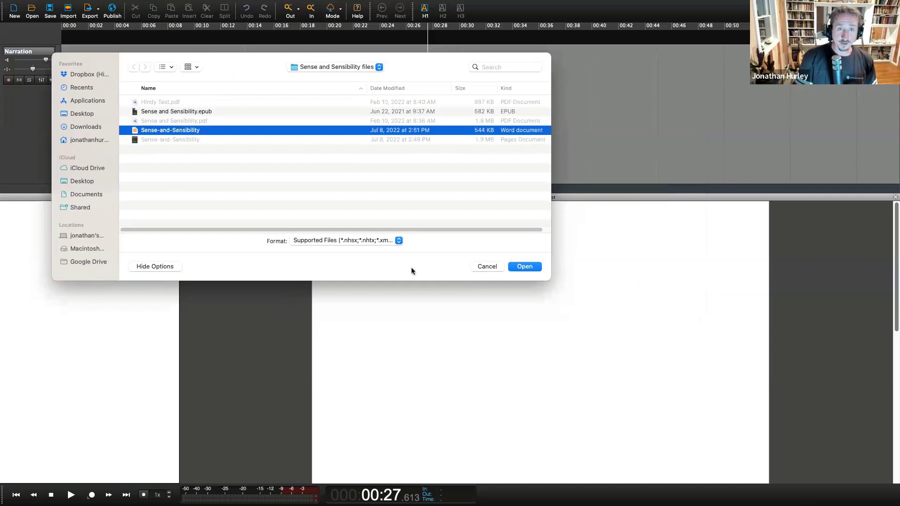
pyautogui.click(399, 241)
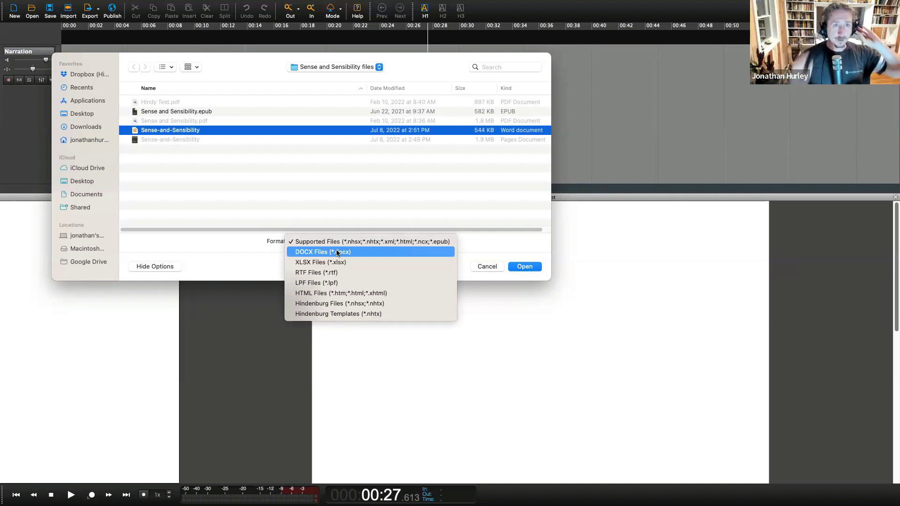
pyautogui.click(201, 114)
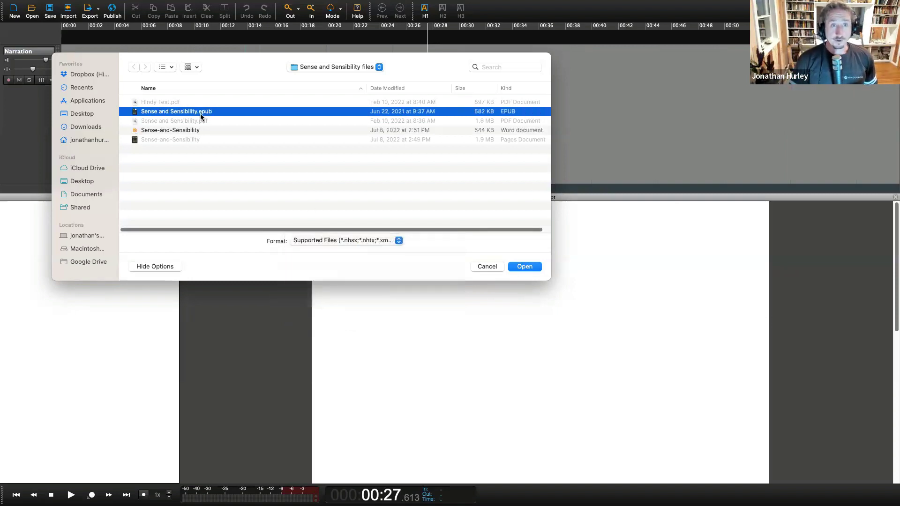
pyautogui.click(532, 267)
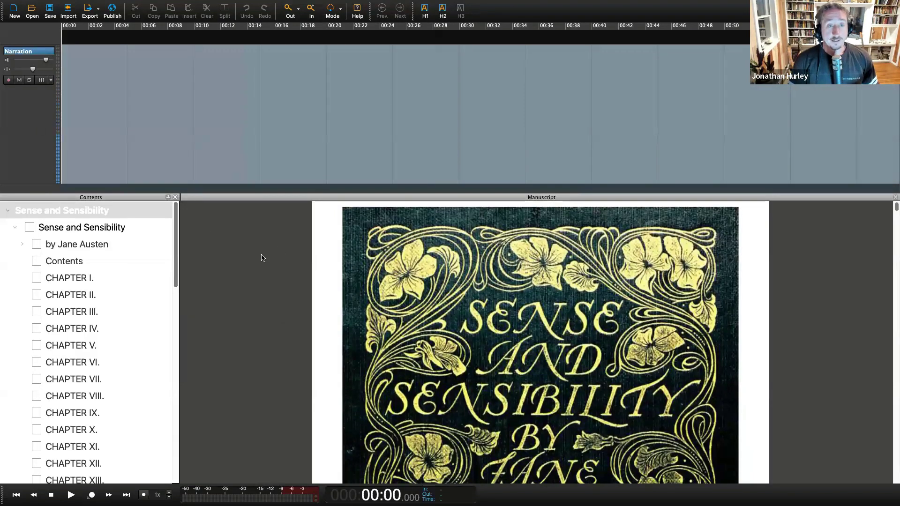
# Go through the contents entries from the book title to CHAPTER I., and enlarge the manuscript area by shrinking the track area
pyautogui.click(121, 228)
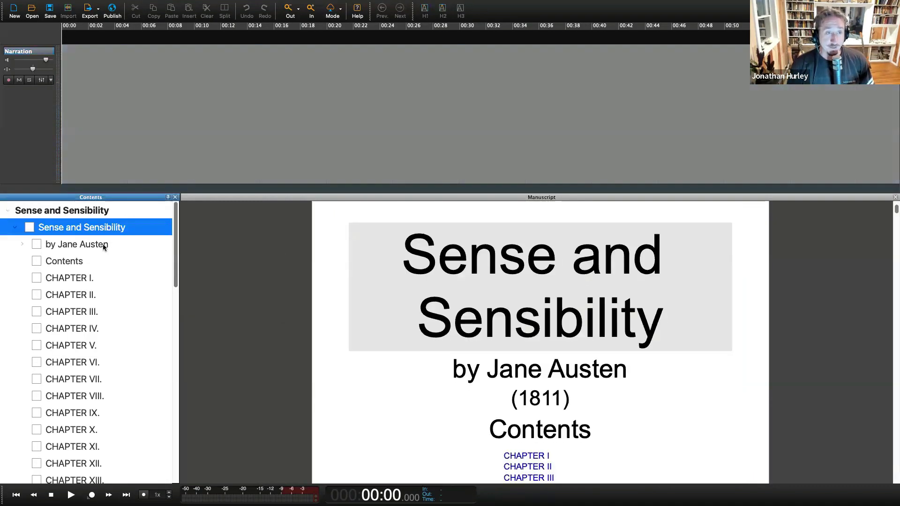
pyautogui.click(102, 244)
pyautogui.click(86, 279)
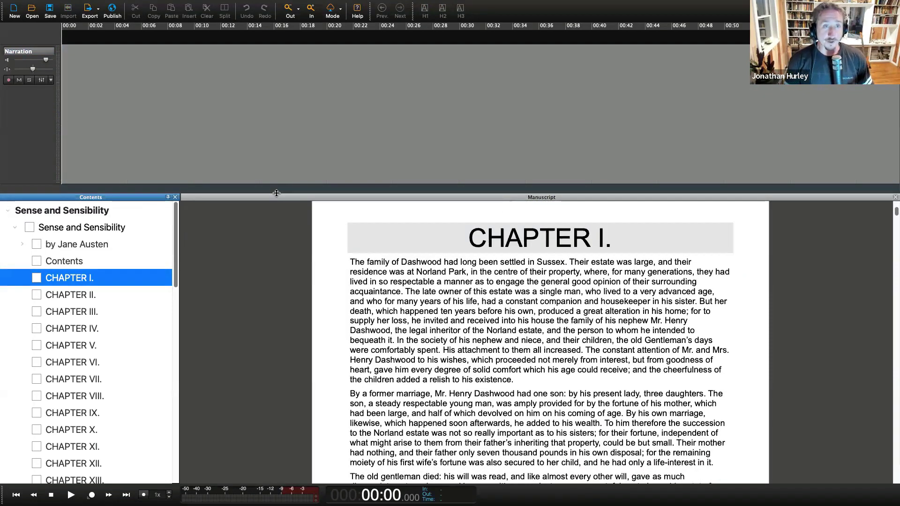
pyautogui.moveTo(278, 191); pyautogui.dragTo(281, 124)
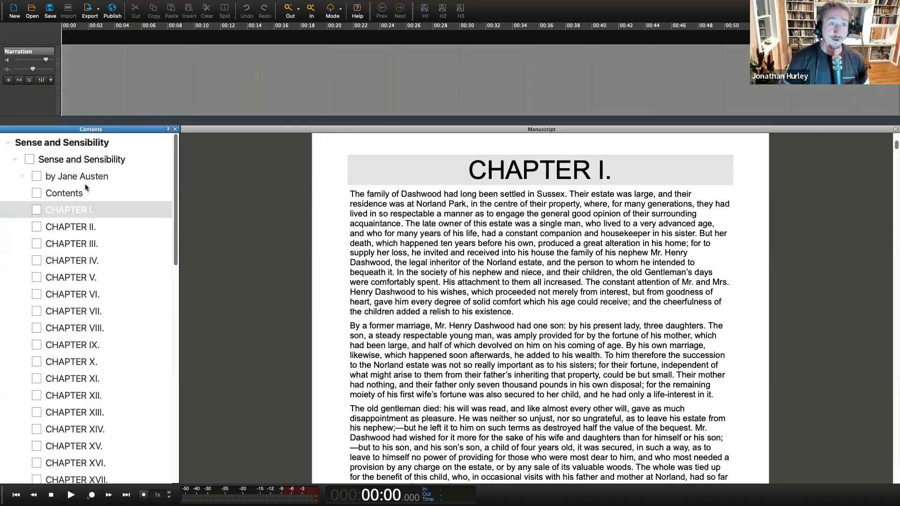
# Arm the Narration track and record from the Sense and Sensibility title, advancing through the author line, (1811), Contents and the first chapter entries
pyautogui.click(80, 161)
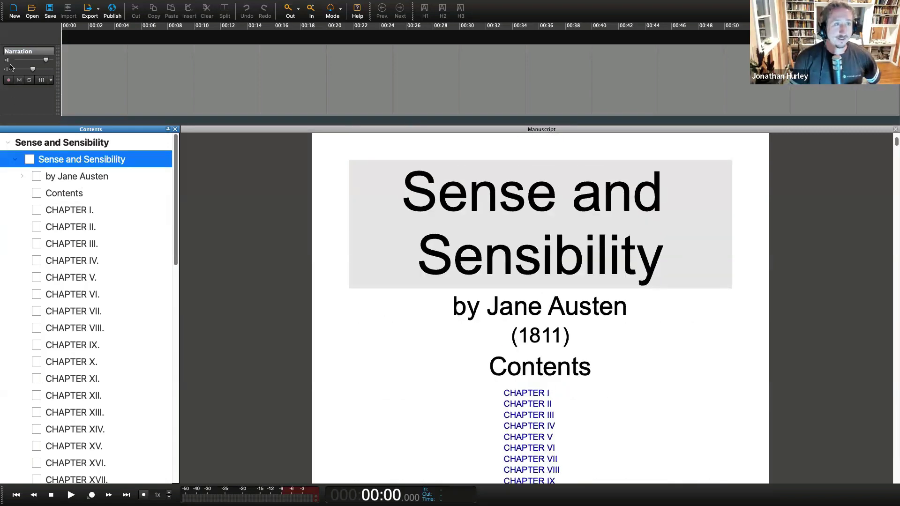
pyautogui.click(8, 80)
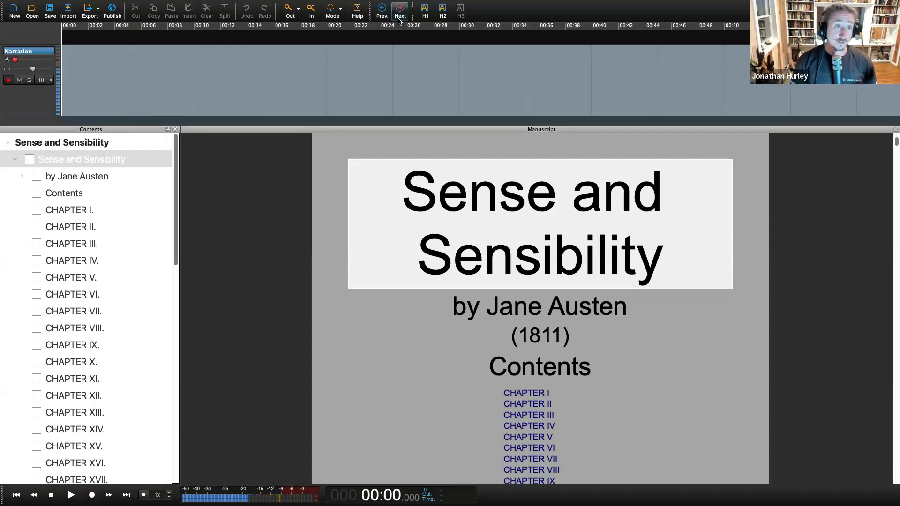
pyautogui.press('super+r')
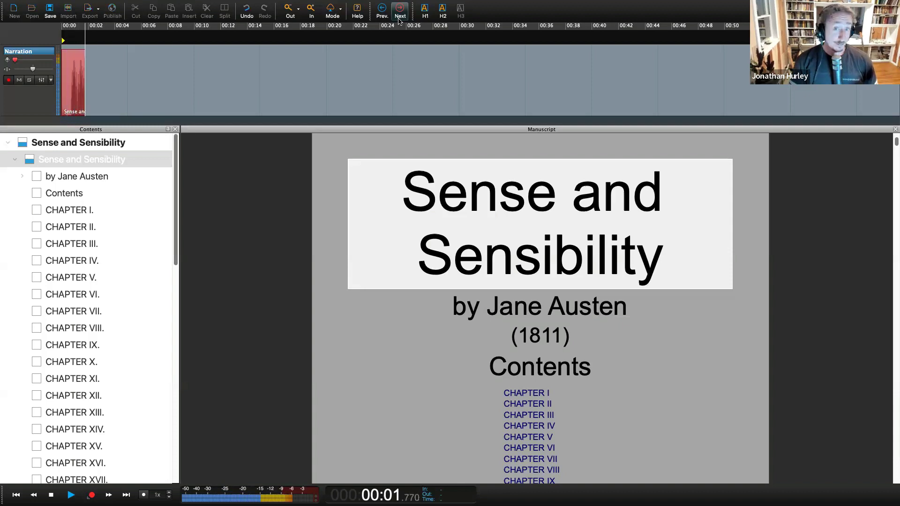
pyautogui.click(400, 18)
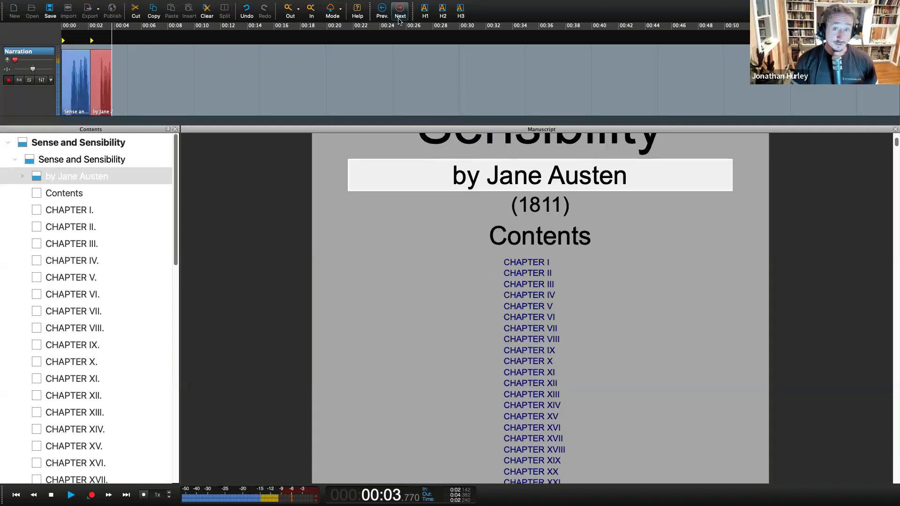
pyautogui.click(400, 19)
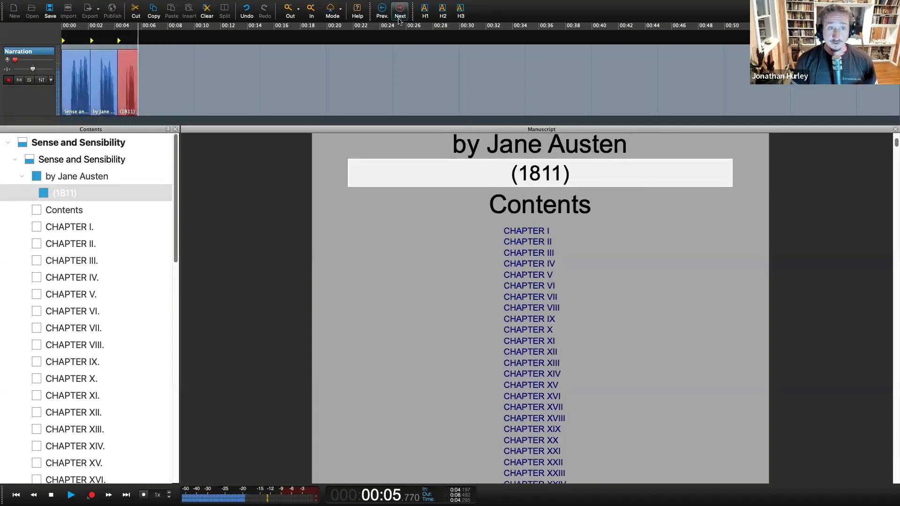
pyautogui.click(400, 19)
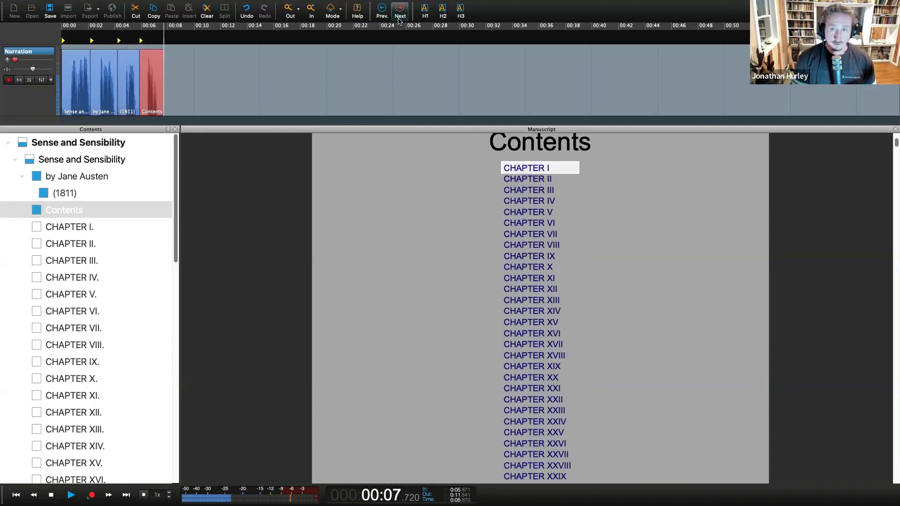
pyautogui.click(400, 18)
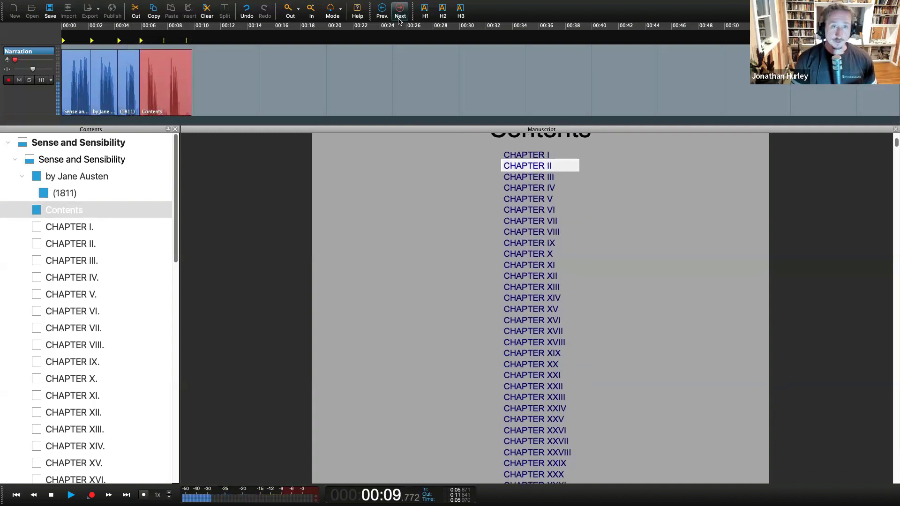
pyautogui.press('space')
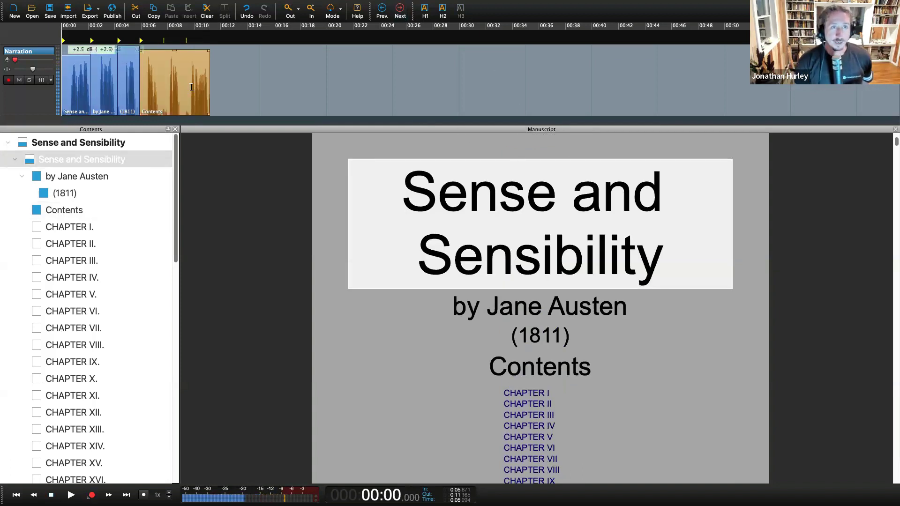
# Jump between the recorded title, author, year and Contents lines in the manuscript and play back their audio
pyautogui.click(514, 313)
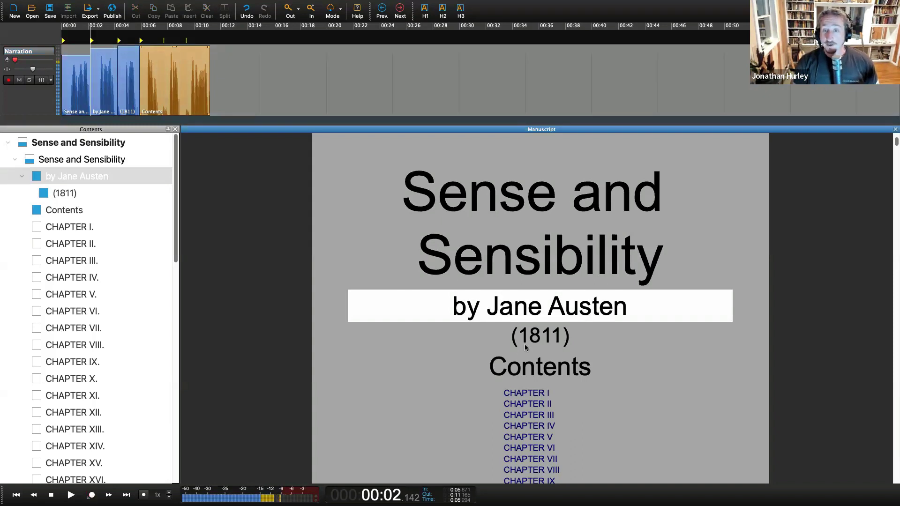
pyautogui.click(526, 347)
pyautogui.click(527, 319)
pyautogui.click(523, 268)
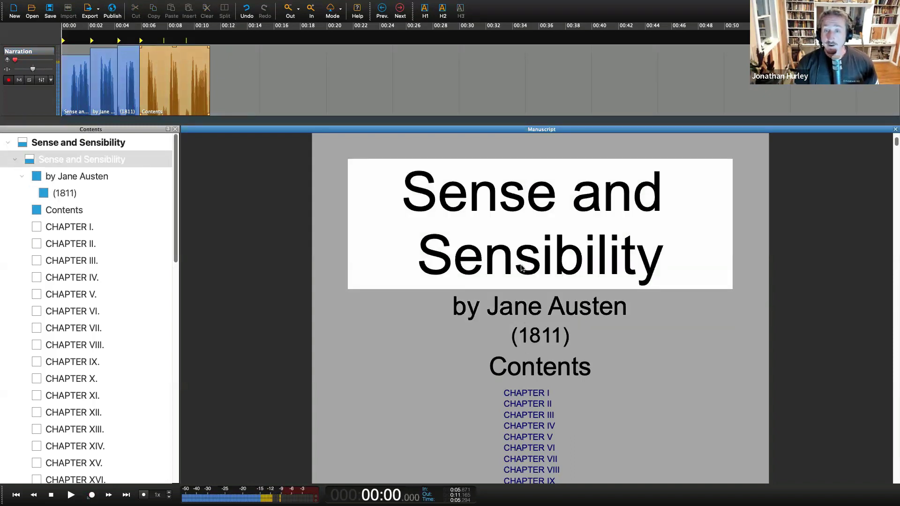
pyautogui.click(526, 311)
pyautogui.press('r')
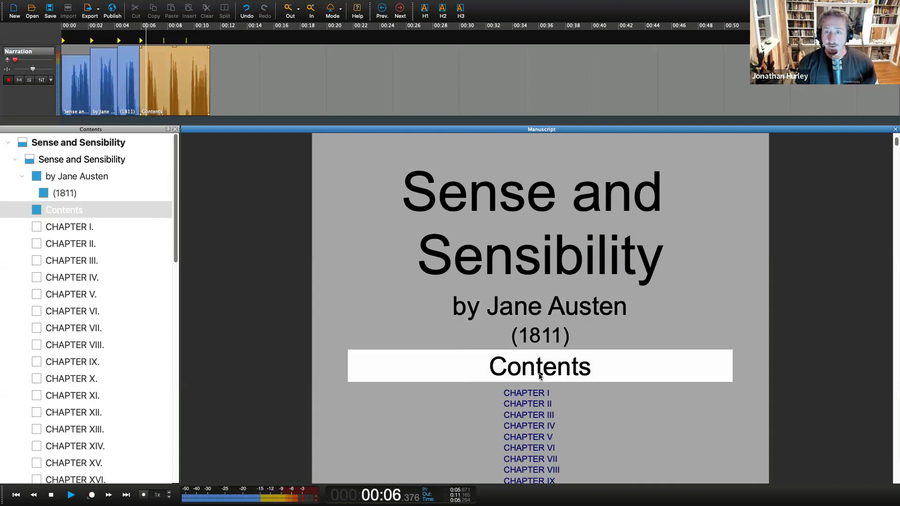
pyautogui.click(538, 240)
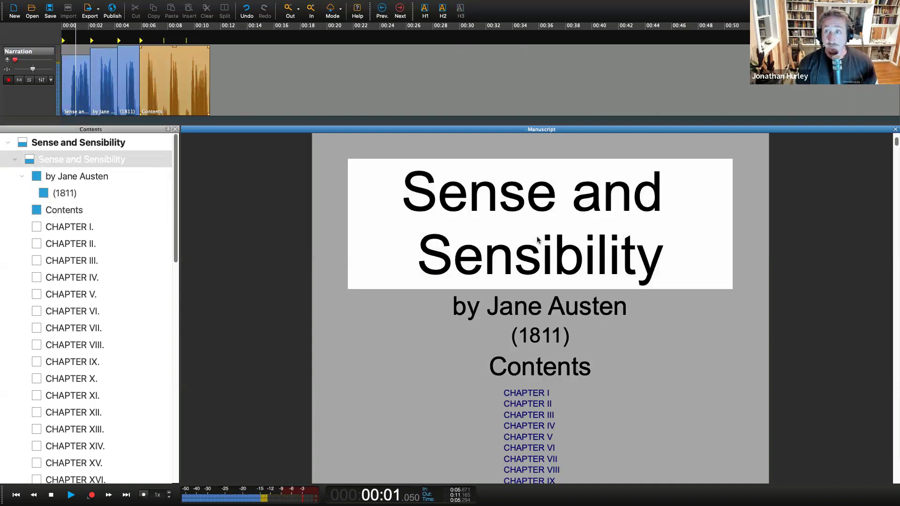
pyautogui.click(538, 240)
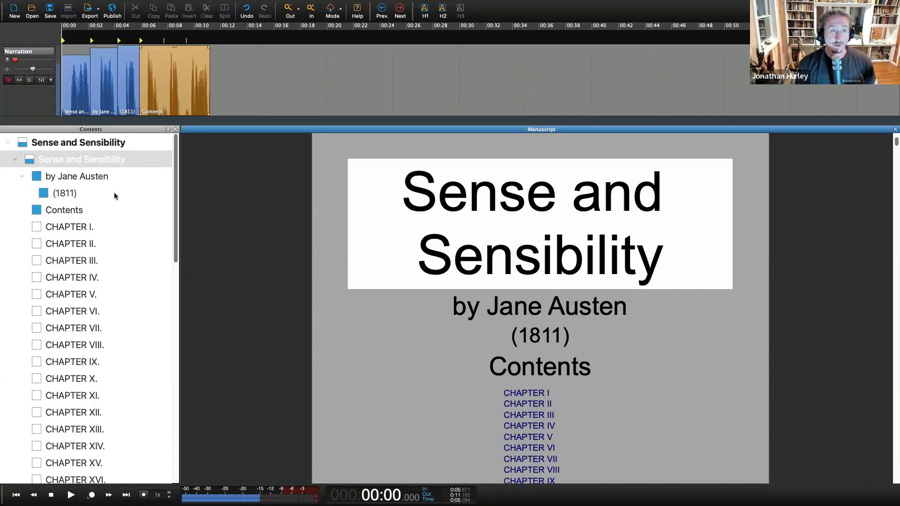
# Record CHAPTER I. from the end of the Contents clip, advancing from the heading through the first two paragraphs, and stop recording
pyautogui.click(79, 225)
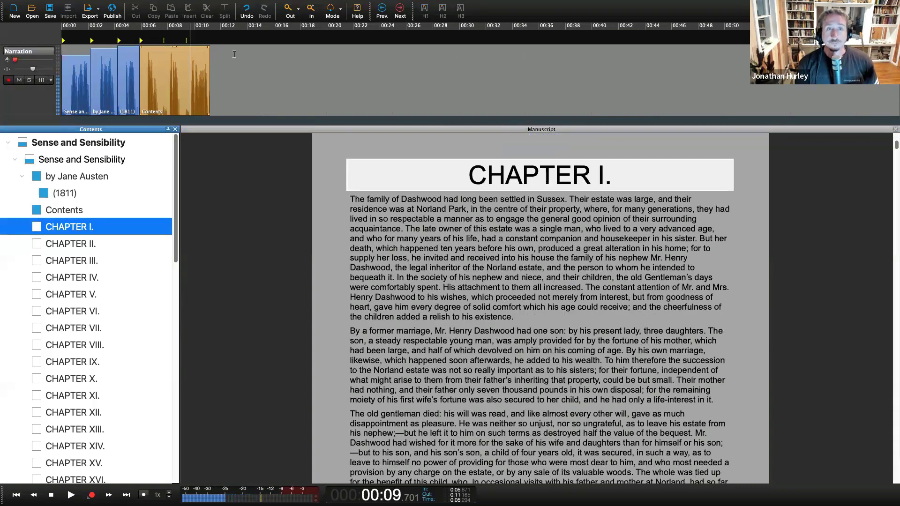
pyautogui.click(211, 32)
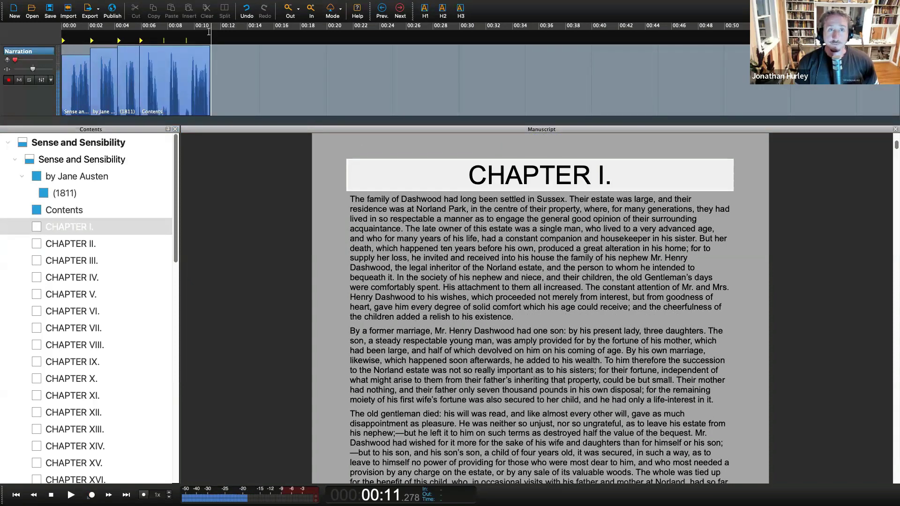
pyautogui.click(207, 32)
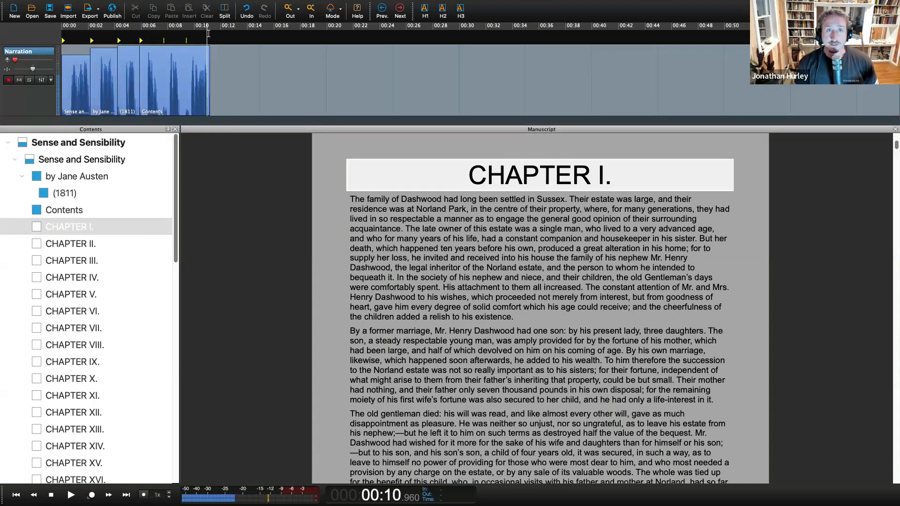
pyautogui.hotkey('ctrl', 'r')
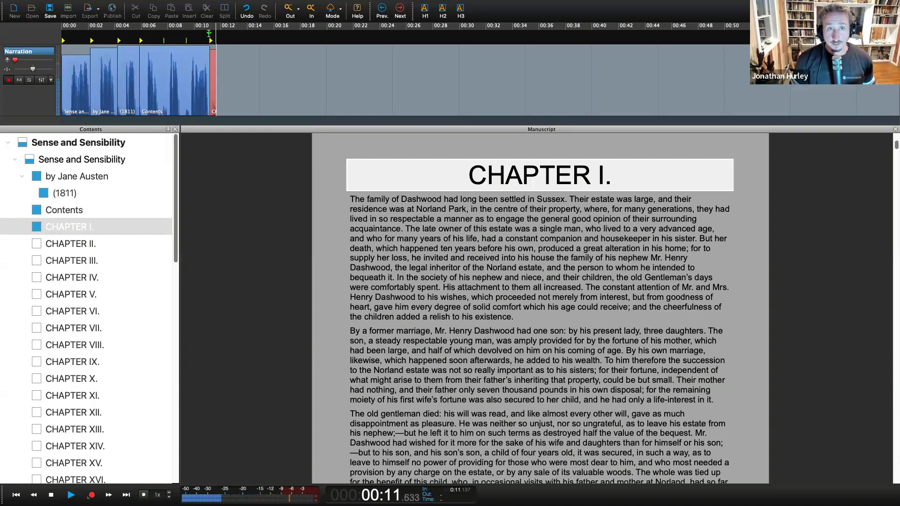
pyautogui.press('Down')
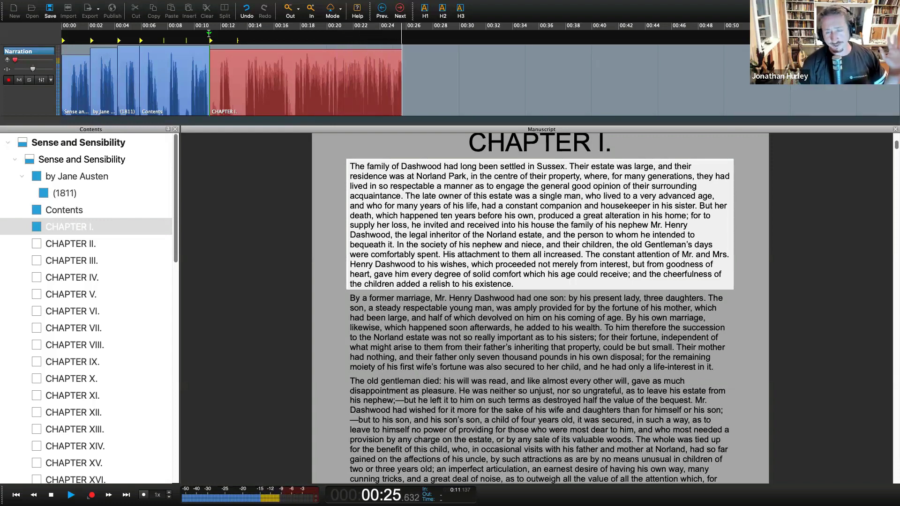
pyautogui.press('Down')
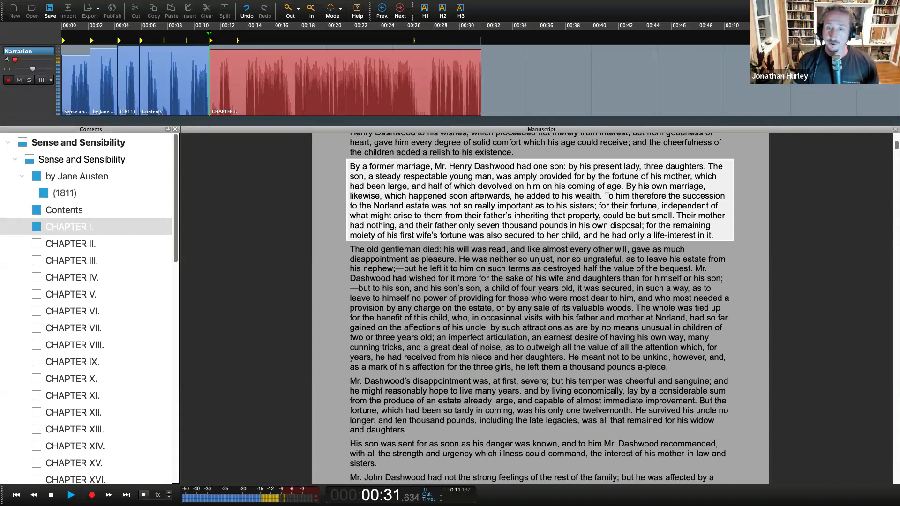
pyautogui.press('space')
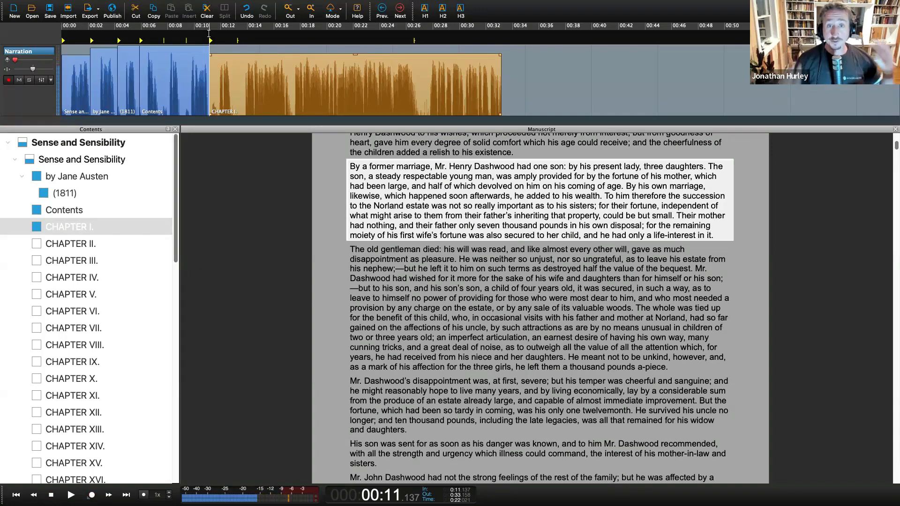
# Locate the recording of CHAPTER I.'s first paragraph by selecting that paragraph in the manuscript
pyautogui.scroll(4, 424, 160)
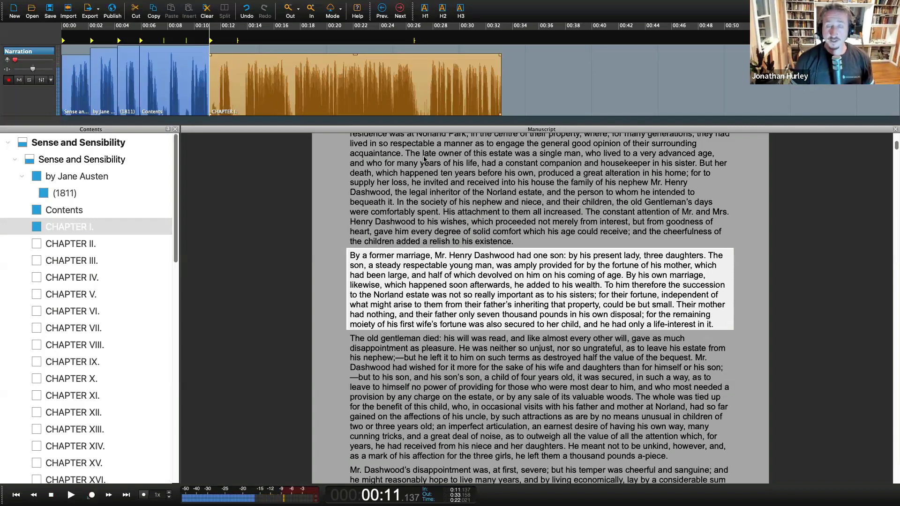
pyautogui.click(425, 160)
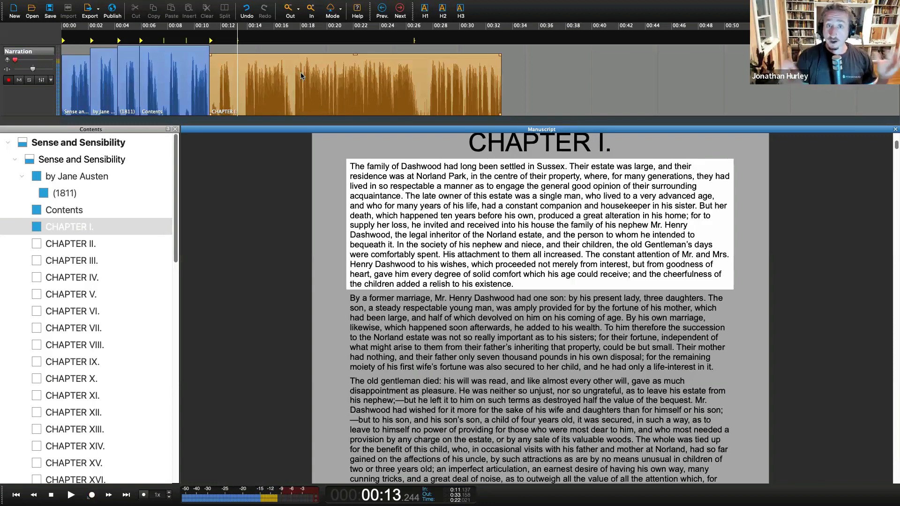
# Re-record CHAPTER I.'s first paragraph in place with Record Selection and stop the recording
pyautogui.rightClick(415, 177)
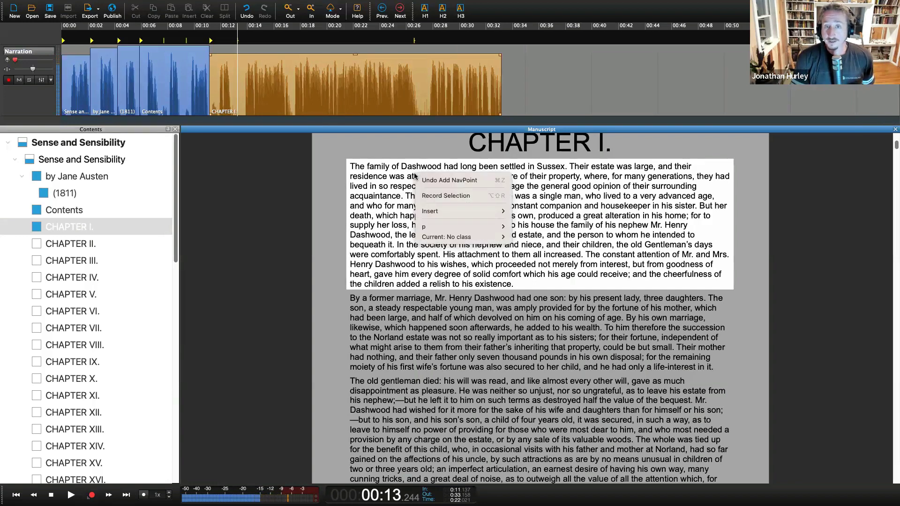
pyautogui.click(451, 196)
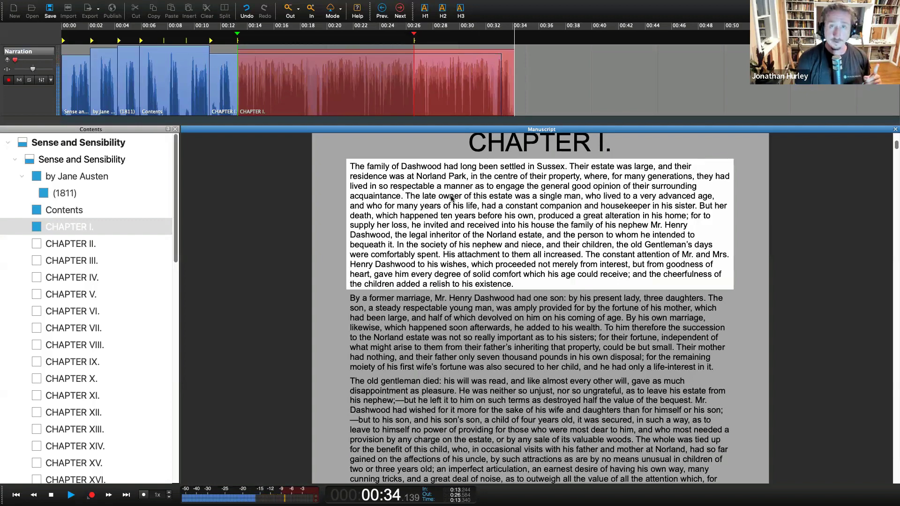
pyautogui.press('space')
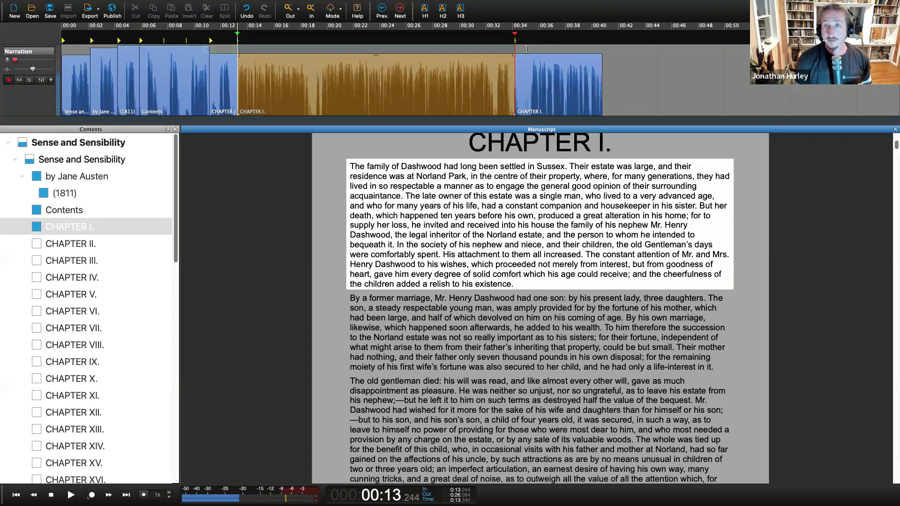
# Play back the second paragraph's recording after the re-recorded section and clear the timeline selection
pyautogui.press('super+r')
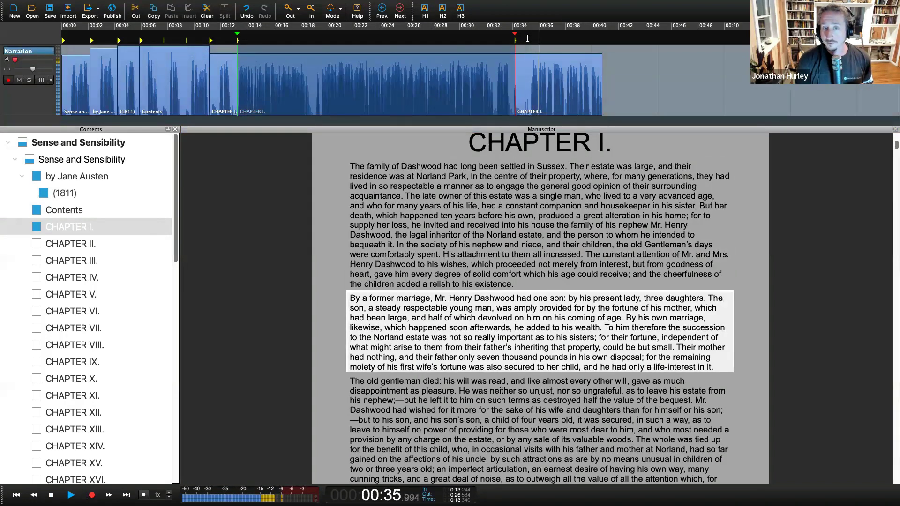
pyautogui.click(527, 38)
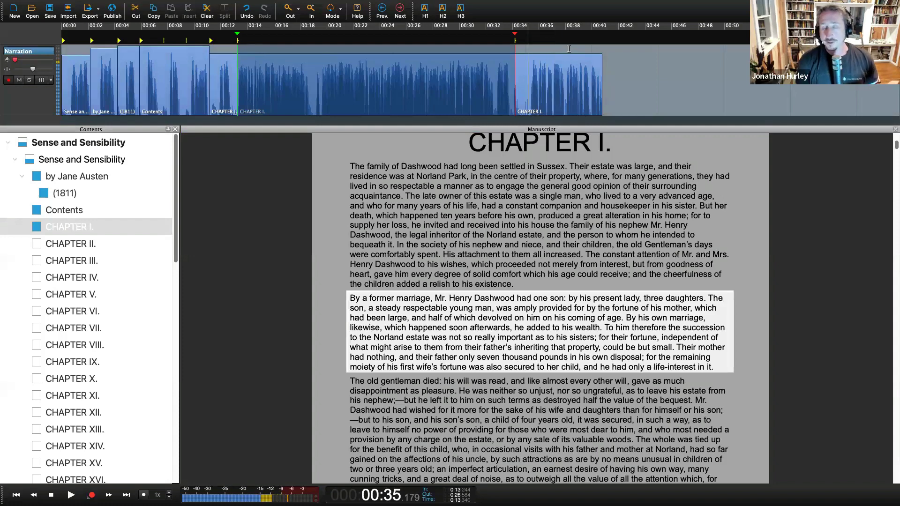
pyautogui.click(485, 40)
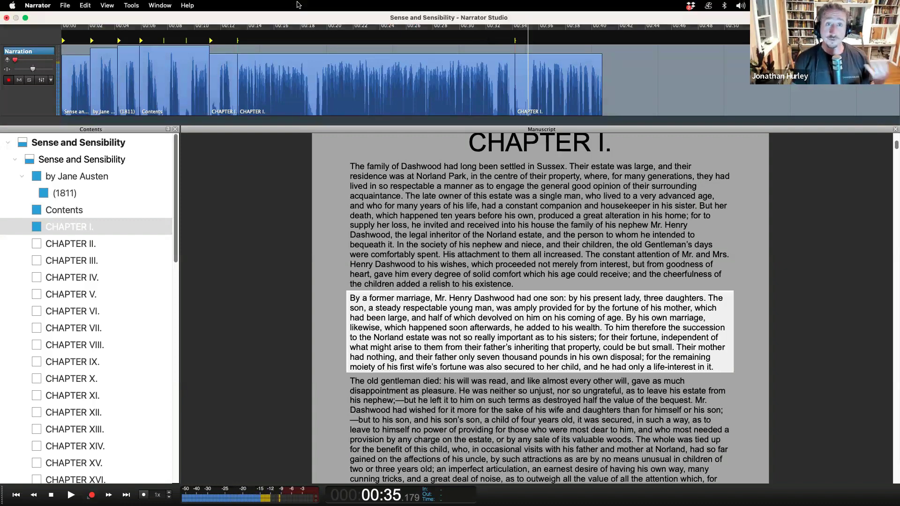
# Place the cursor inside the first paragraph's recording and open Narration View at full screen
pyautogui.click(355, 92)
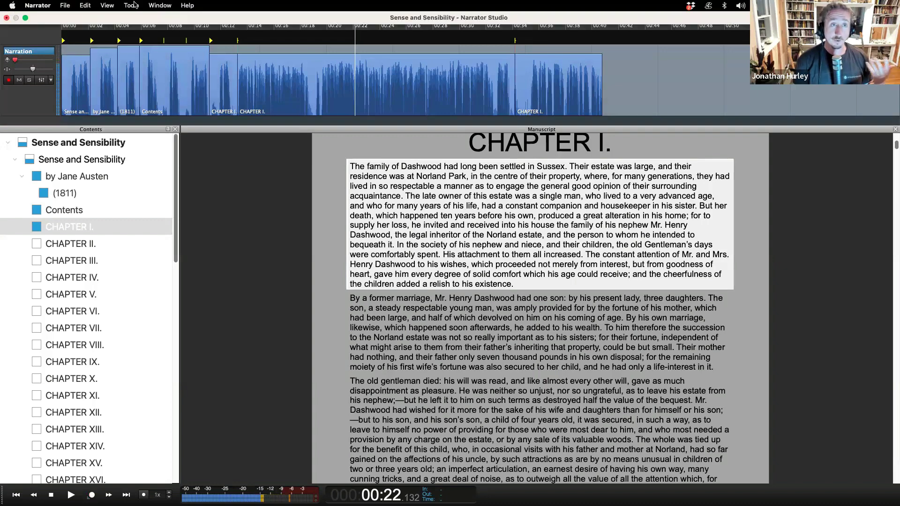
pyautogui.click(113, 5)
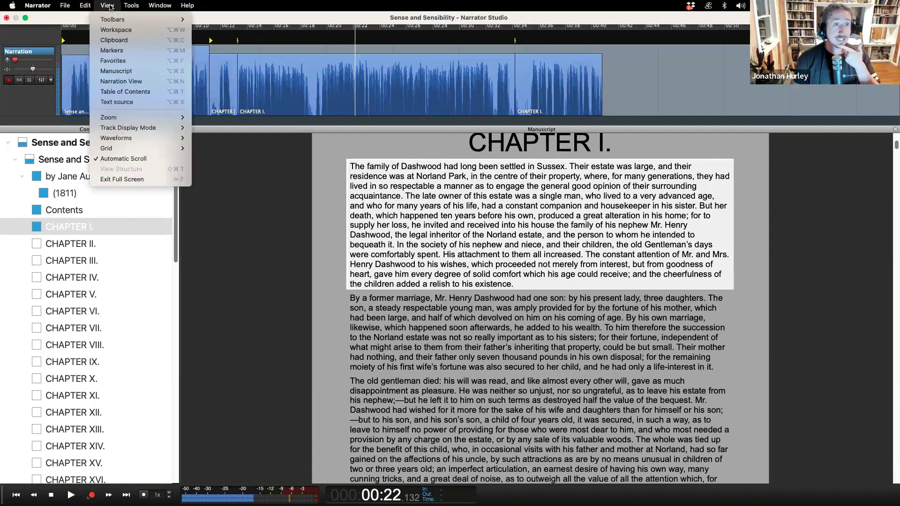
pyautogui.click(147, 81)
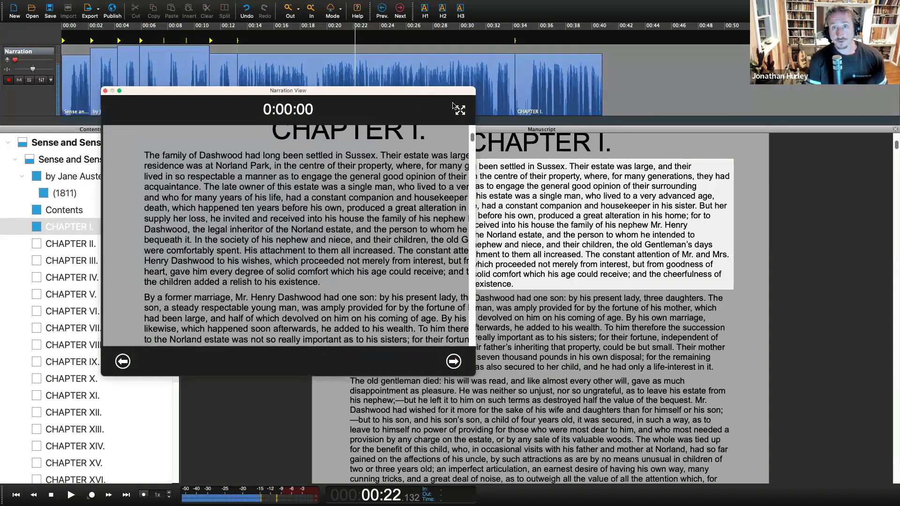
pyautogui.click(460, 111)
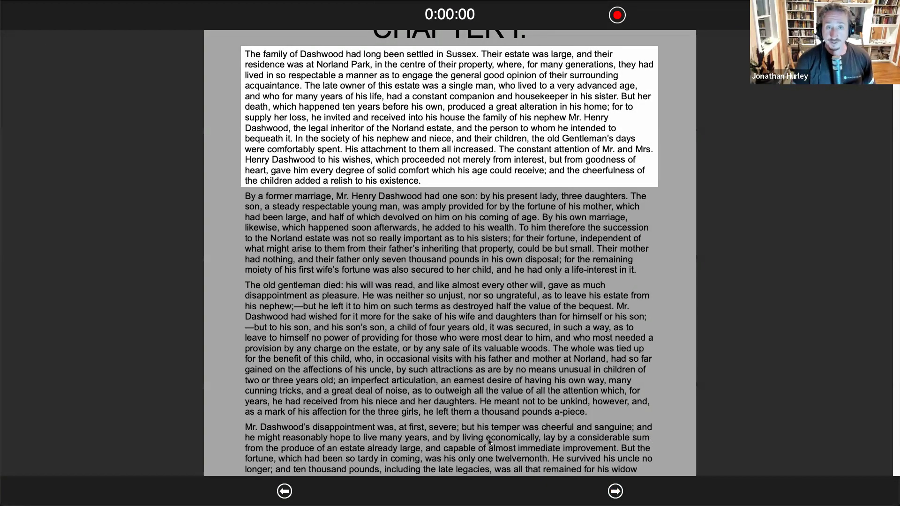
# Record from the paragraph "His son was sent for", advance to "Mr. John Dashwood had not", stop, and close Narration View
pyautogui.scroll(-5, 425, 318)
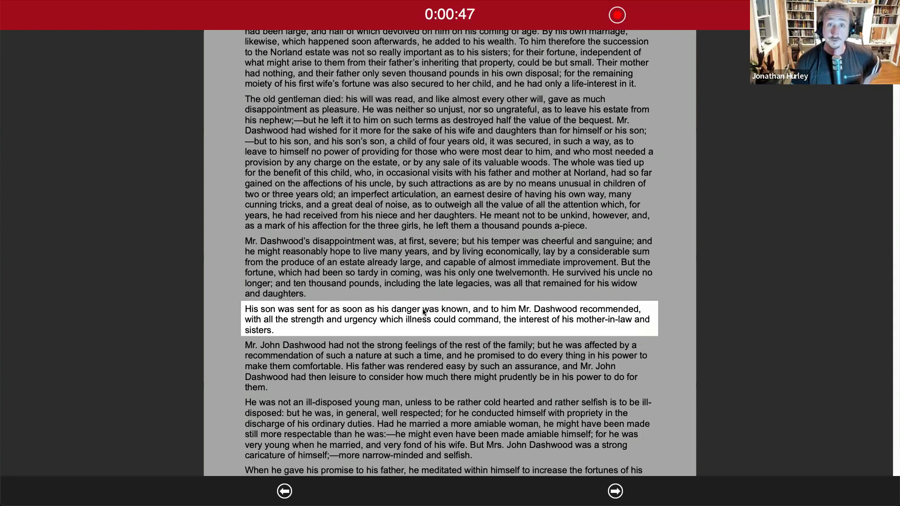
pyautogui.press('Down')
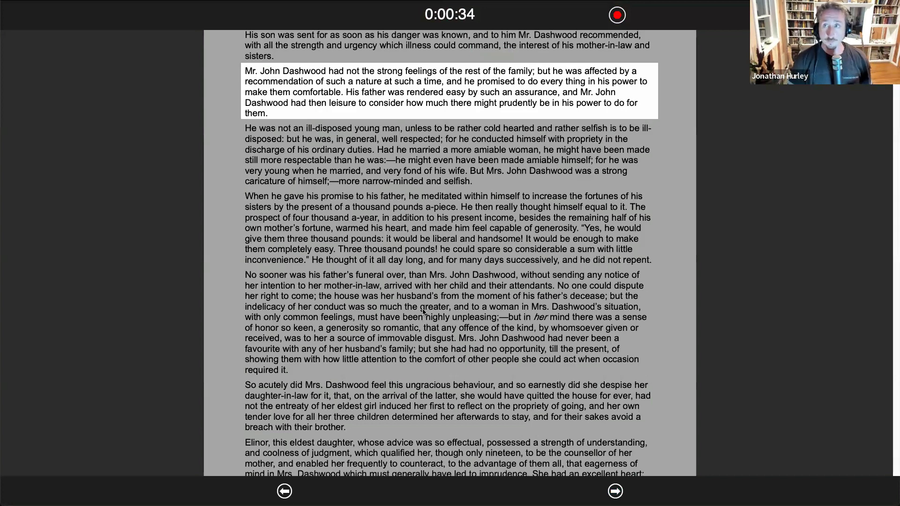
pyautogui.press('Escape')
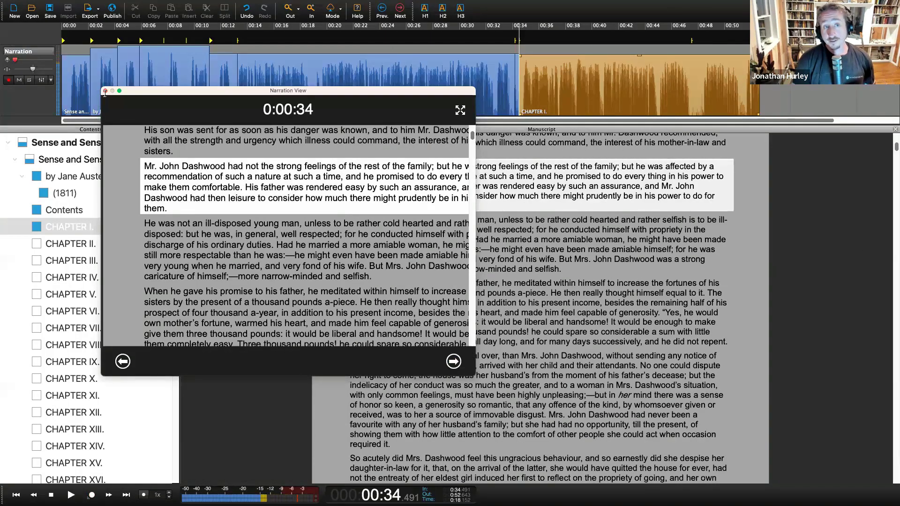
pyautogui.click(105, 90)
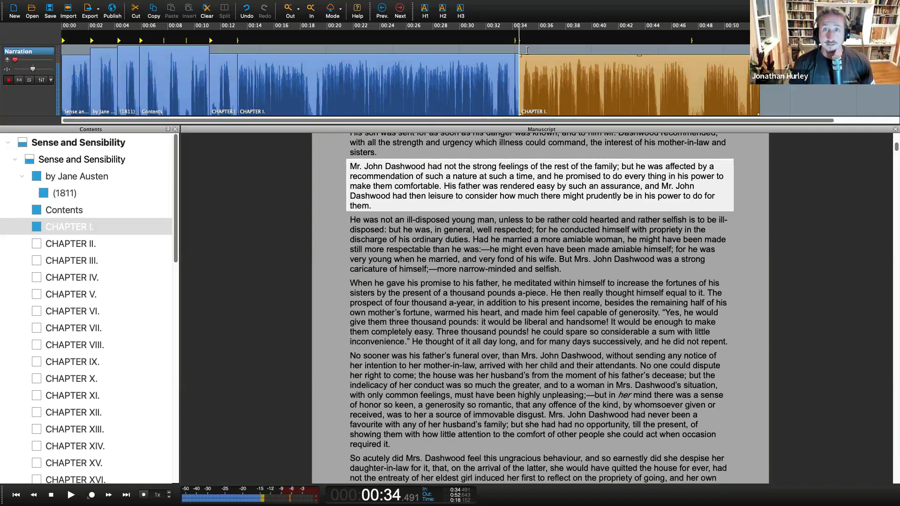
# Locate the manuscript paragraphs for two points in the CHAPTER I. audio, including the newest clip's final section
pyautogui.click(451, 45)
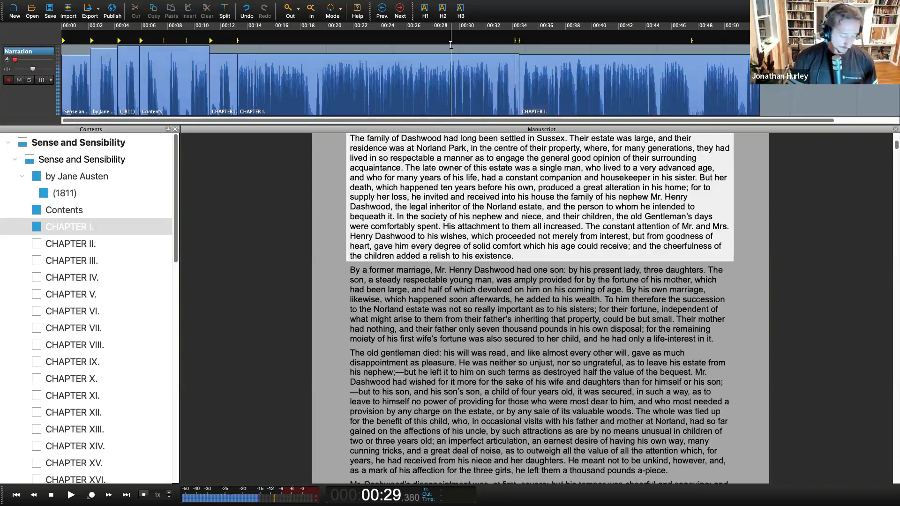
pyautogui.scroll(-5, 451, 44)
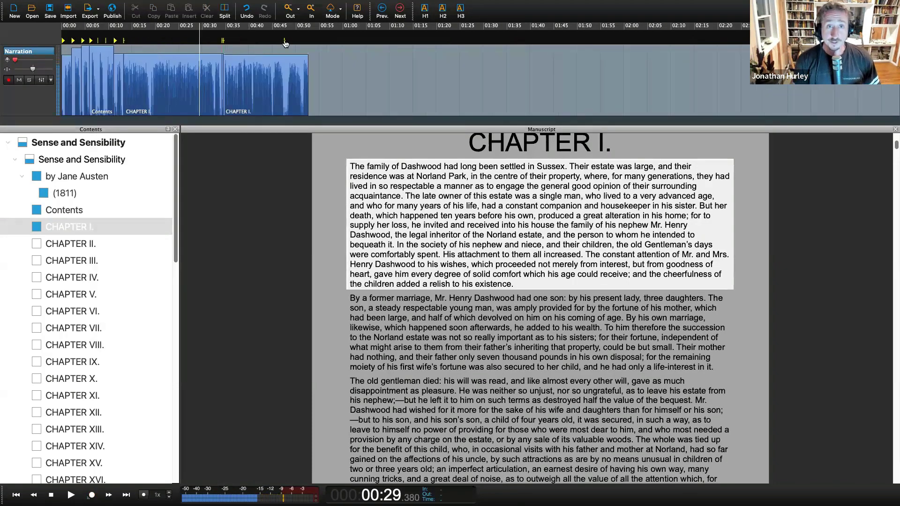
pyautogui.click(303, 39)
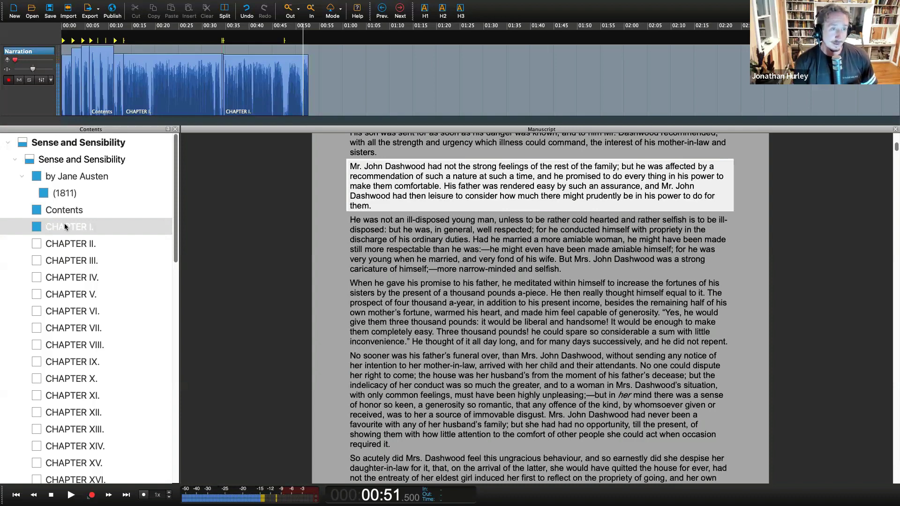
# Browse the manuscript by heading through CHAPTER II., III., V., VI. and VIII., and between Contents and CHAPTER I
pyautogui.click(64, 243)
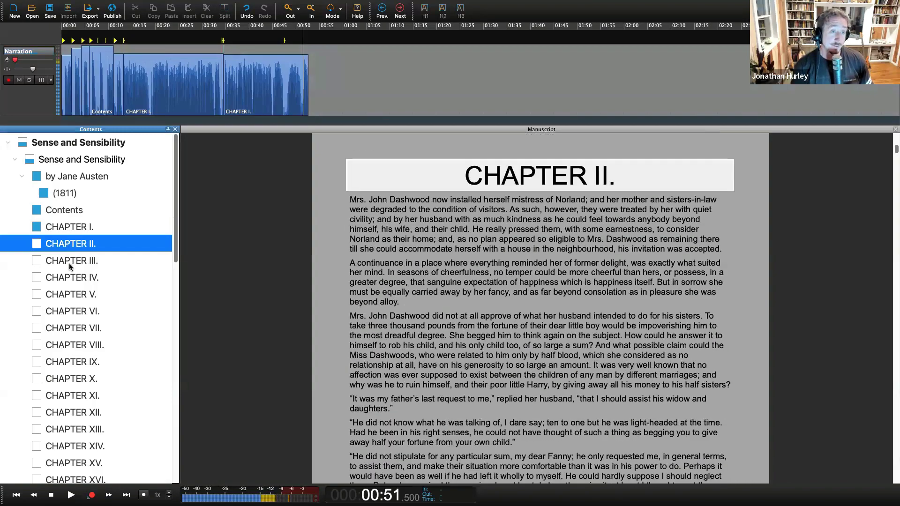
pyautogui.click(69, 262)
pyautogui.click(72, 292)
pyautogui.click(69, 311)
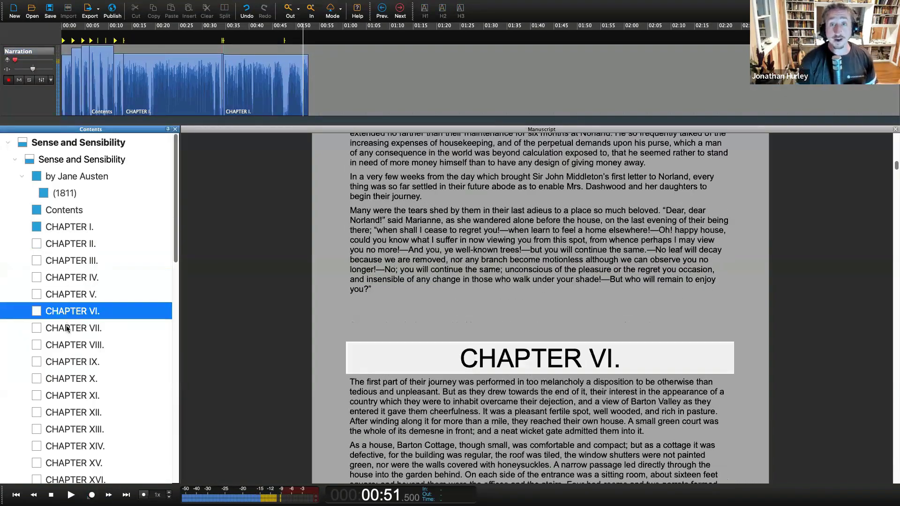
pyautogui.click(66, 345)
pyautogui.click(68, 227)
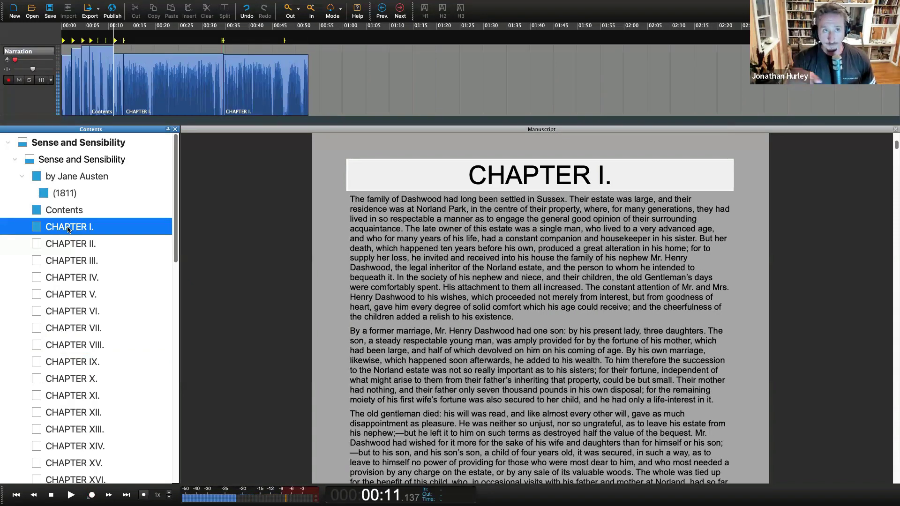
pyautogui.click(72, 214)
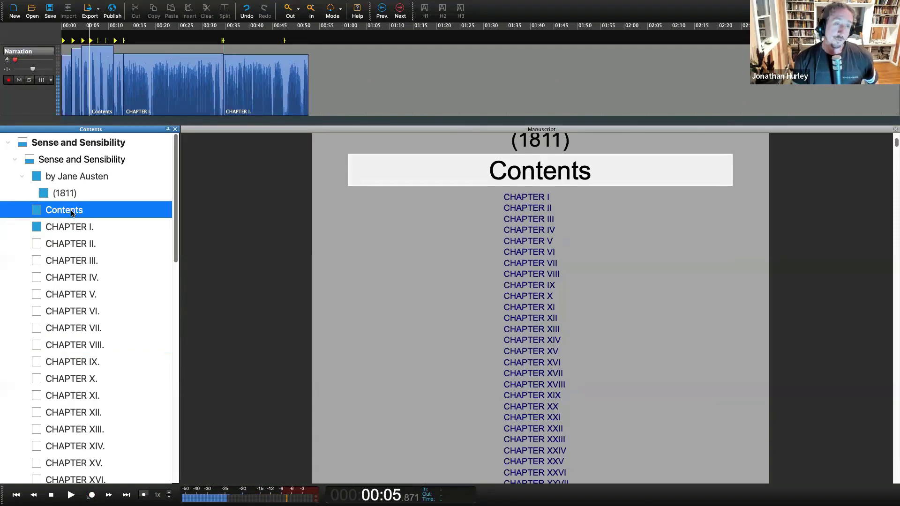
pyautogui.click(78, 228)
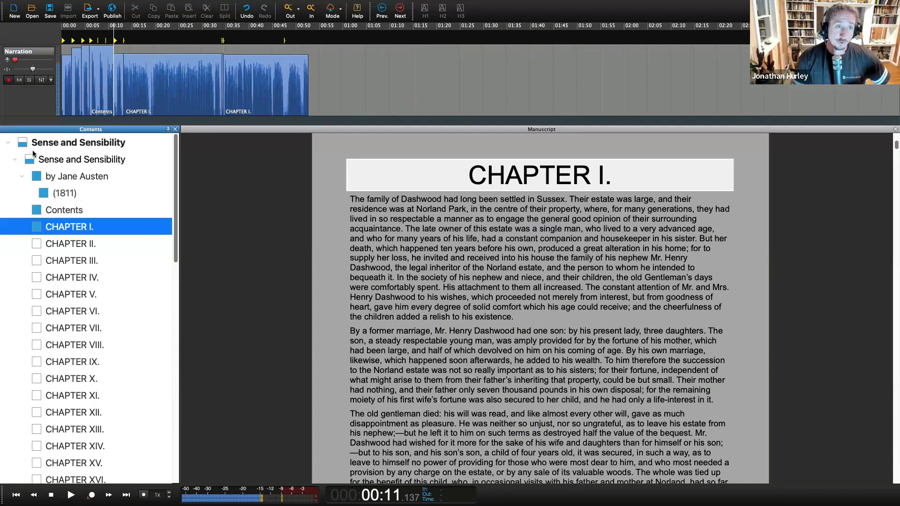
pyautogui.click(523, 34)
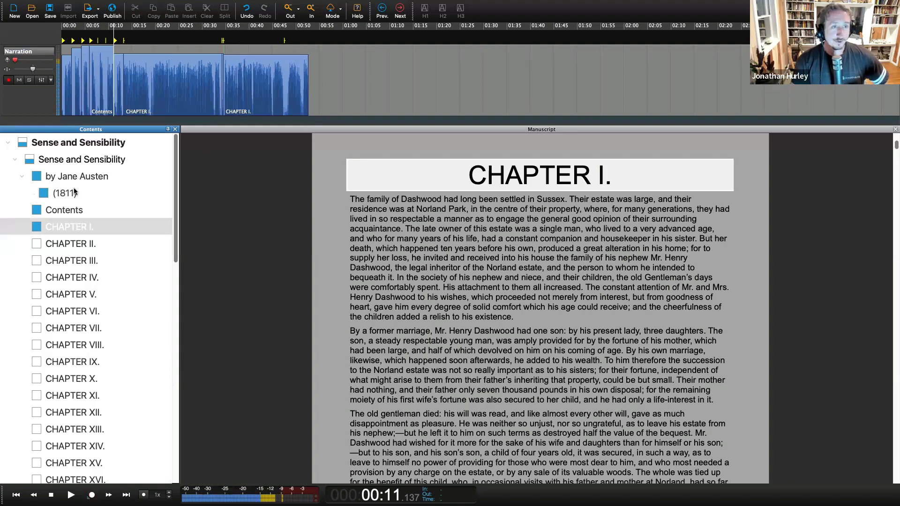
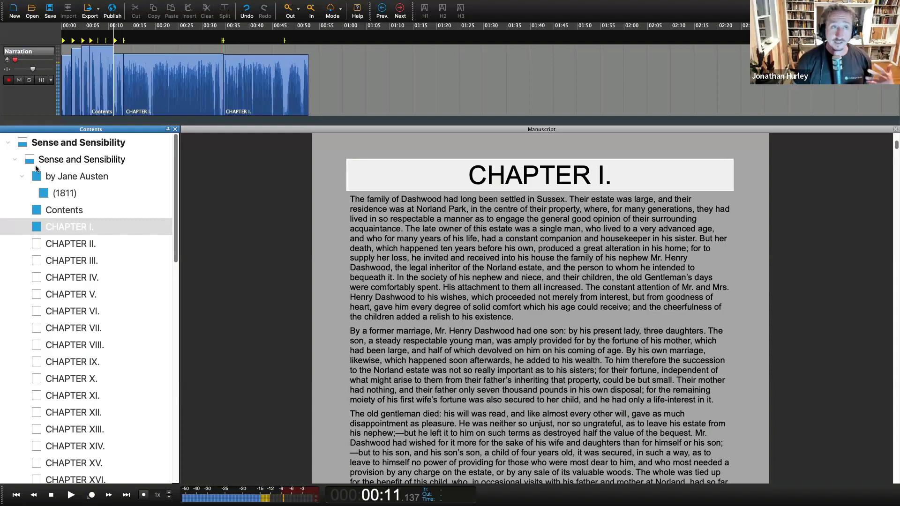
pyautogui.click(36, 19)
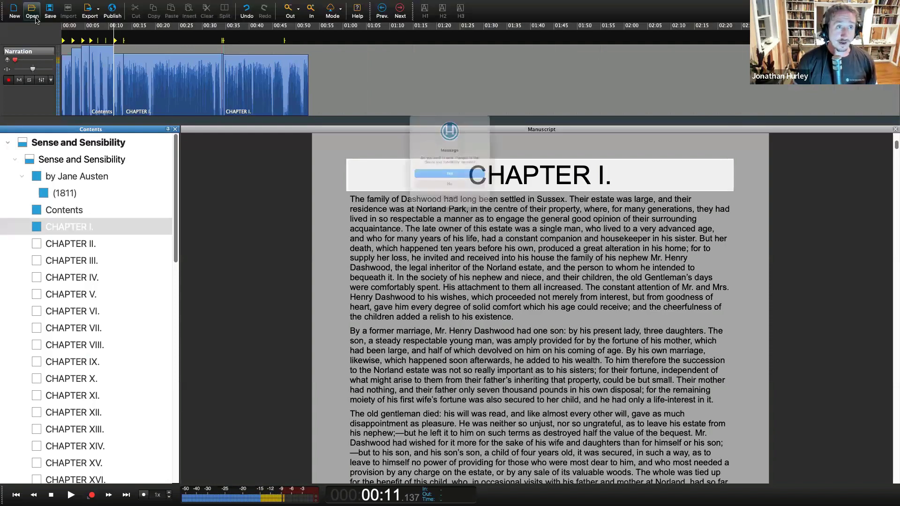
pyautogui.click(426, 196)
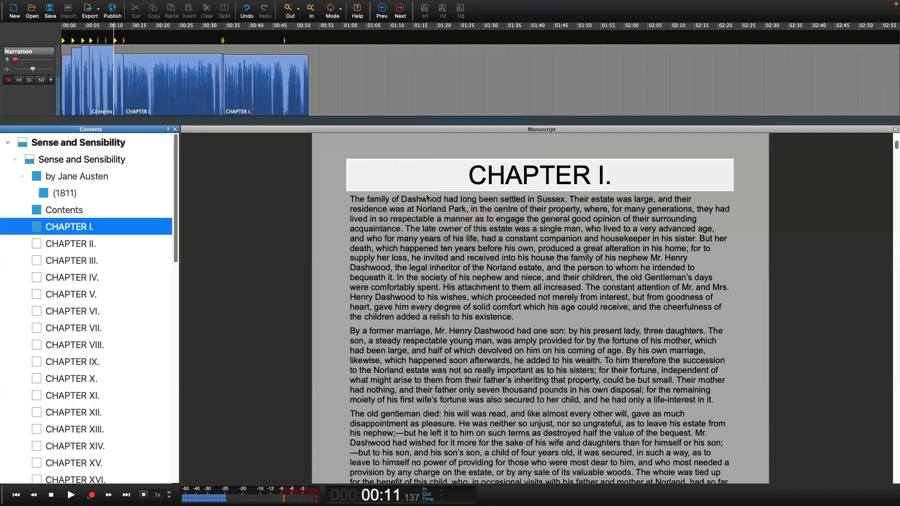
pyautogui.click(640, 285)
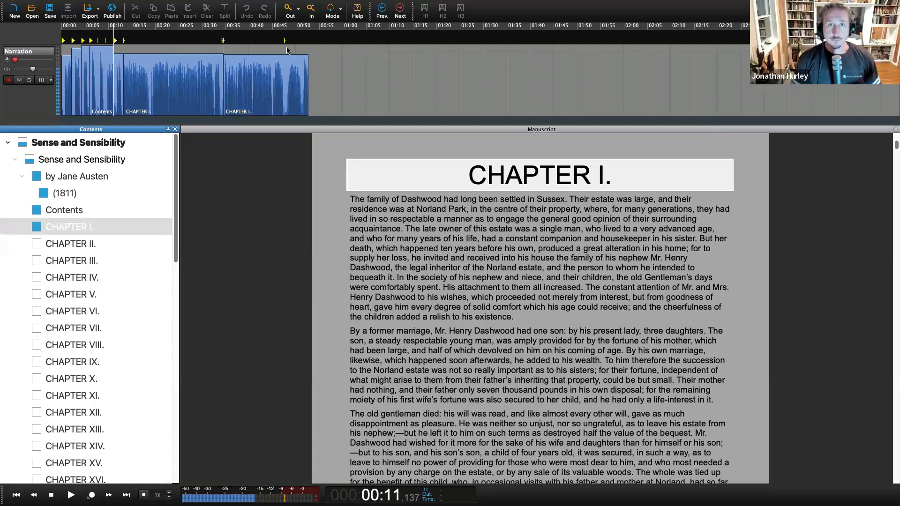
# Undock the manuscript into a floating window and enlarge it to show the full page width
pyautogui.click(402, 129)
pyautogui.moveTo(405, 126); pyautogui.dragTo(419, 79)
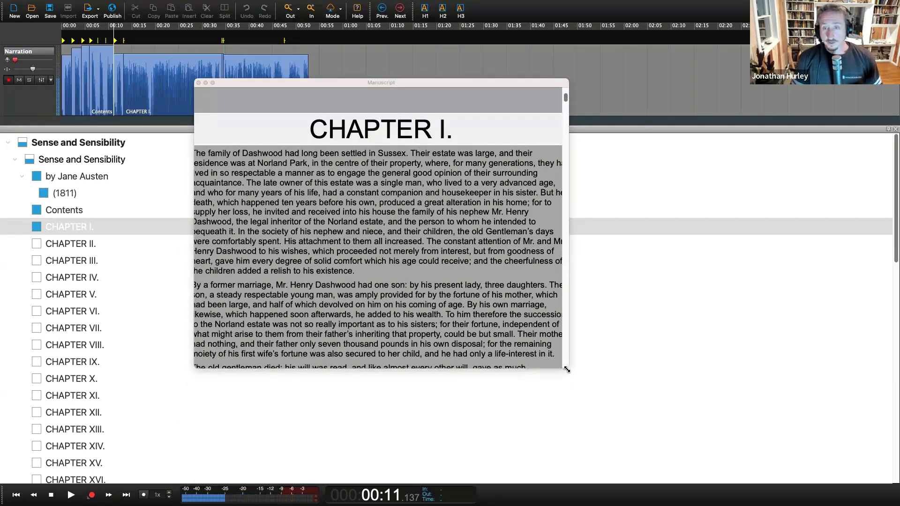
pyautogui.moveTo(569, 367); pyautogui.dragTo(894, 463)
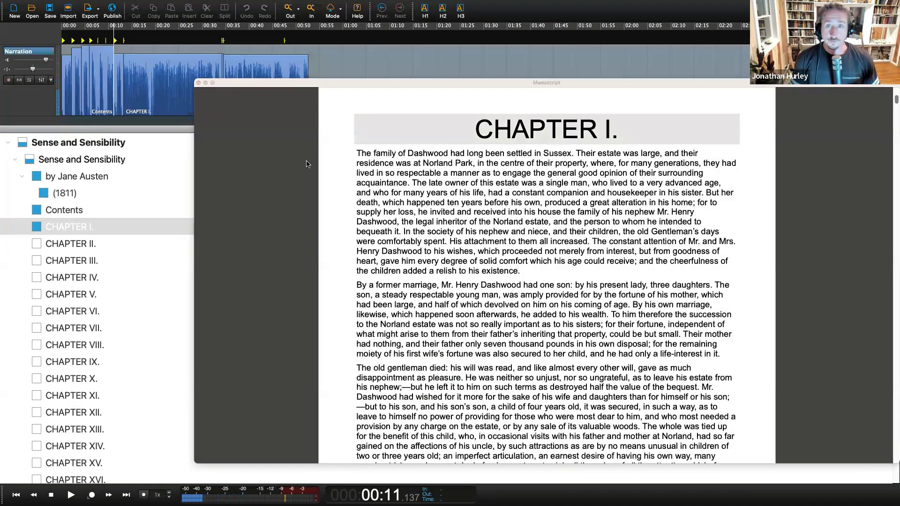
# Replace "existence." at the end of CHAPTER I.'s first paragraph with a new paragraph reading ".ksdjfhg;ksjenrg/lsjner;gkjns"
pyautogui.doubleClick(485, 222)
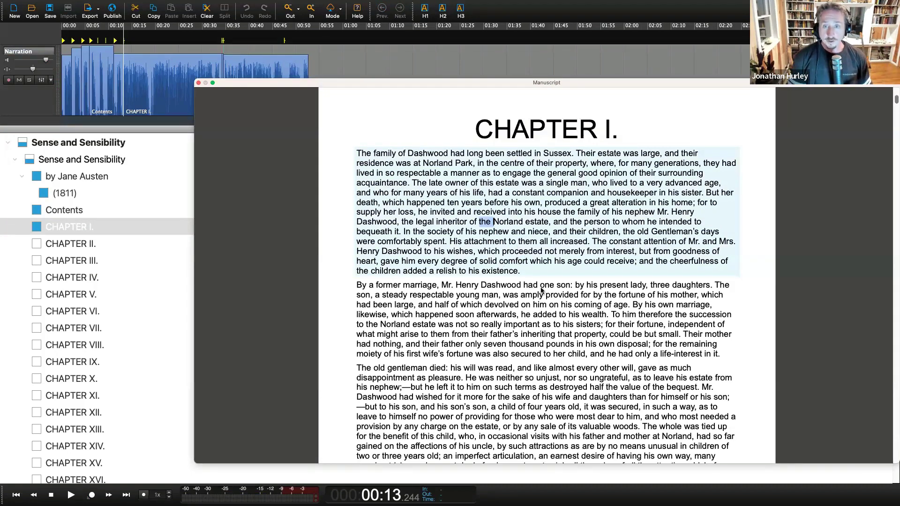
pyautogui.click(521, 273)
pyautogui.press('Return')
pyautogui.press('Return')
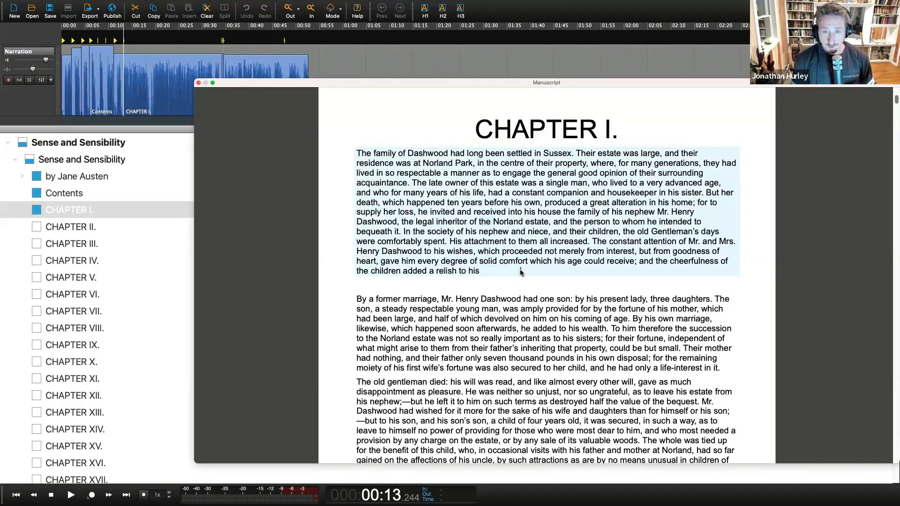
pyautogui.write('.ksdjfhg;ksjenrg/lsjner;gkjns')
# Add two more paragraphs below it: "s.krjgn;ksejng;lsdfjng;lkjnsdg" and "s.kdfjg;lsjdfng;ljsdnfg;ljsnd"
pyautogui.press('Return')
pyautogui.press('Return')
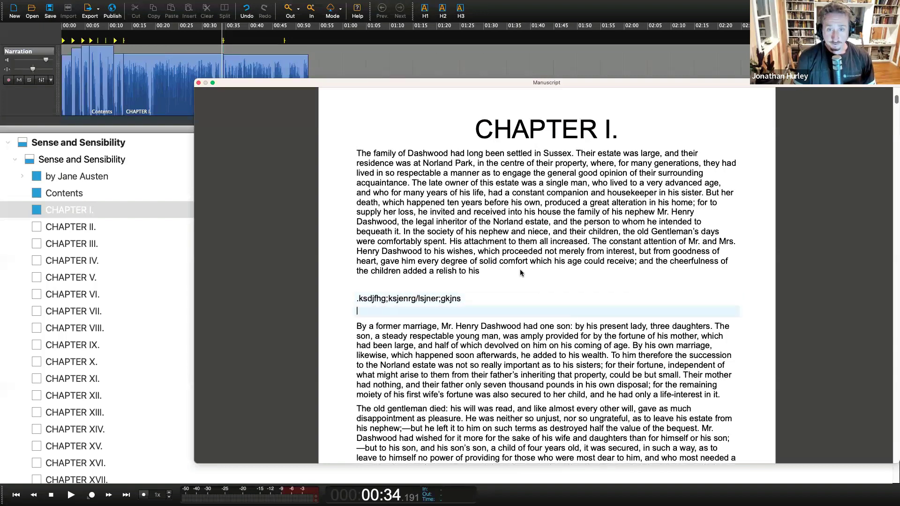
pyautogui.write('s.krjgn;ksejng;lsdfjng;lkjnsdg')
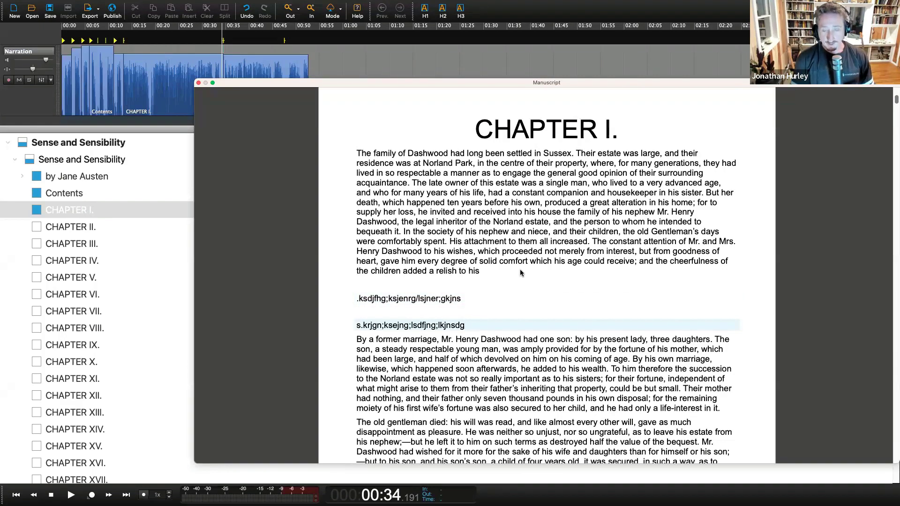
pyautogui.press('Return')
pyautogui.press('Return')
pyautogui.write('s.kdfjg;lsjdfng;ljsnd')
# Append "fg'ljsndfg'ljkn" to the end of CHAPTER I.'s first paragraph and insert a blank paragraph below it
pyautogui.click(520, 273)
pyautogui.write("fg'lj")
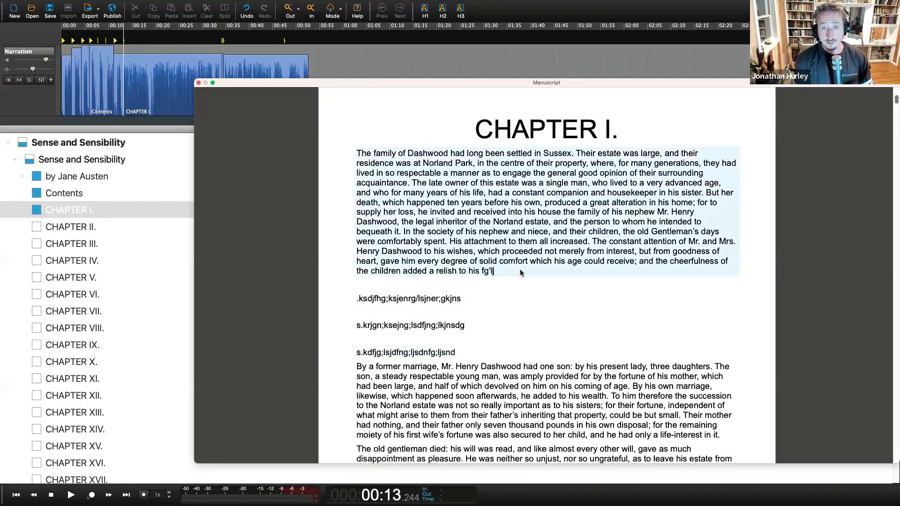
pyautogui.write("sndfg'ljkn")
pyautogui.press('Return')
pyautogui.press('Return')
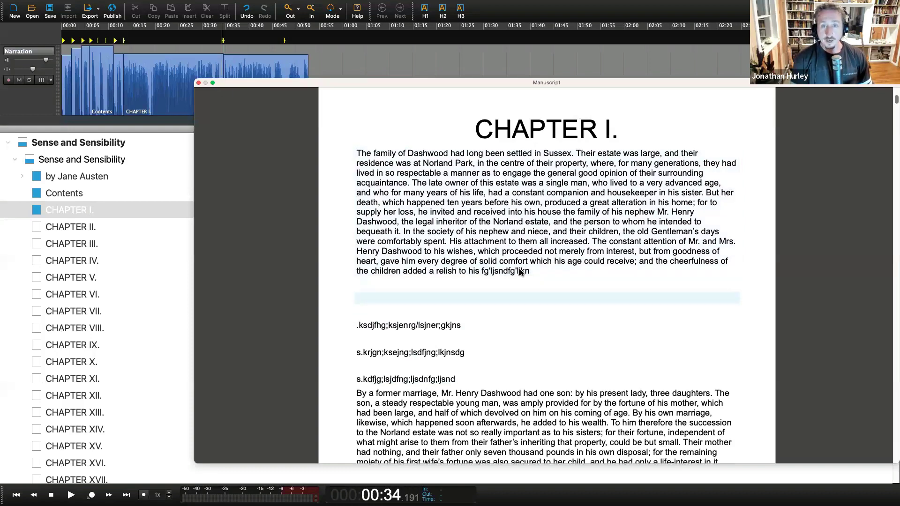
# Undo all the test text edits in CHAPTER I. to restore "existence." at the end of its first paragraph
pyautogui.press('BackSpace')
pyautogui.press('BackSpace')
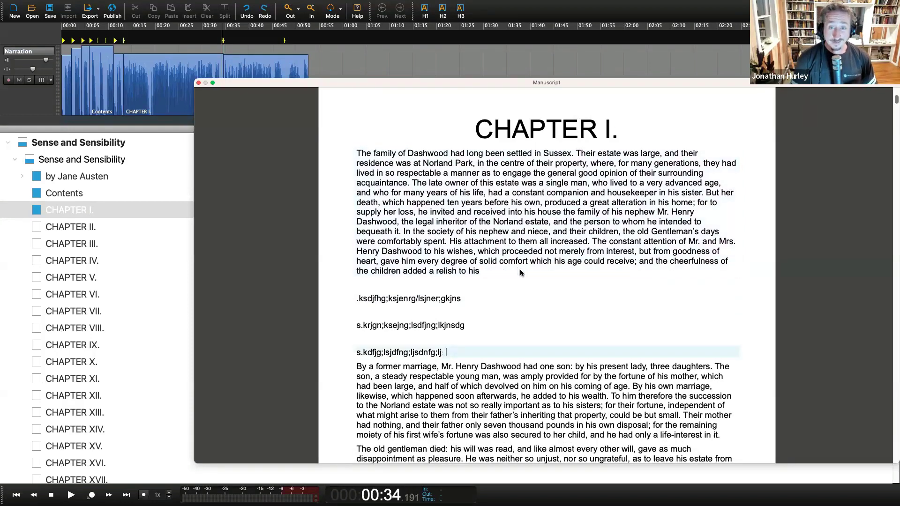
pyautogui.press('BackSpace')
pyautogui.press('BackSpace')
pyautogui.press('BackSpace')
pyautogui.press('BackSpace')
pyautogui.press('BackSpace')
pyautogui.press('BackSpace')
pyautogui.press('BackSpace')
pyautogui.press('BackSpace')
pyautogui.press('BackSpace')
pyautogui.press('BackSpace')
pyautogui.press('BackSpace')
pyautogui.press('BackSpace')
pyautogui.press('BackSpace')
pyautogui.press('BackSpace')
pyautogui.press('BackSpace')
pyautogui.press('BackSpace')
pyautogui.press('BackSpace')
pyautogui.press('BackSpace')
pyautogui.press('BackSpace')
pyautogui.press('BackSpace')
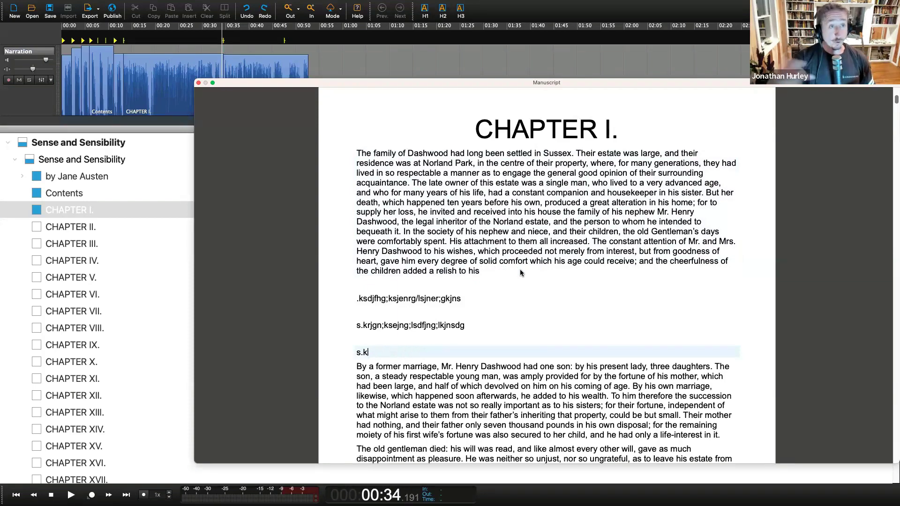
pyautogui.press('BackSpace')
pyautogui.press('BackSpace')
pyautogui.press('BackSpace')
pyautogui.press('BackSpace')
pyautogui.press('BackSpace')
pyautogui.press('BackSpace')
pyautogui.press('BackSpace')
pyautogui.press('BackSpace')
pyautogui.press('BackSpace')
pyautogui.press('BackSpace')
pyautogui.press('BackSpace')
pyautogui.press('BackSpace')
pyautogui.press('BackSpace')
pyautogui.press('BackSpace')
pyautogui.press('BackSpace')
pyautogui.press('BackSpace')
pyautogui.press('BackSpace')
pyautogui.press('BackSpace')
pyautogui.press('BackSpace')
pyautogui.press('BackSpace')
pyautogui.press('BackSpace')
pyautogui.press('BackSpace')
pyautogui.press('BackSpace')
pyautogui.press('BackSpace')
pyautogui.press('BackSpace')
pyautogui.press('BackSpace')
pyautogui.press('BackSpace')
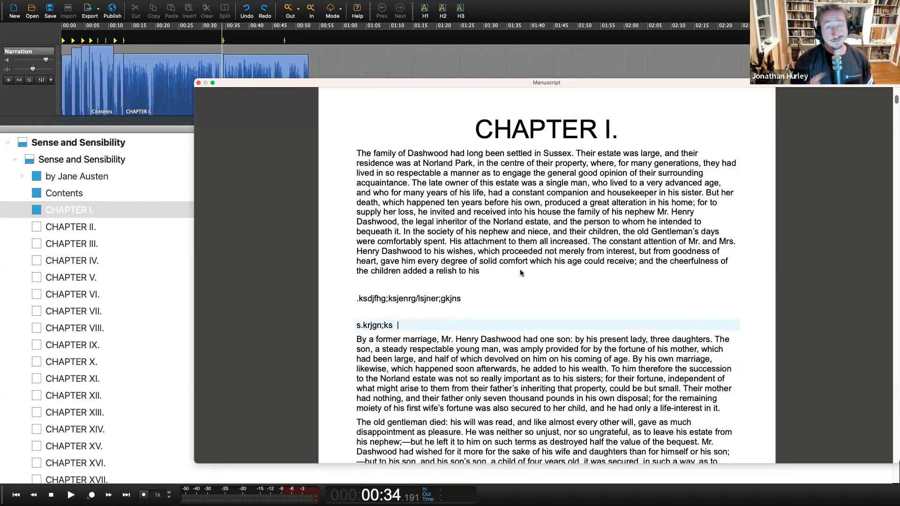
pyautogui.press('BackSpace')
pyautogui.press('BackSpace')
pyautogui.press('BackSpace')
pyautogui.press('BackSpace')
pyautogui.press('BackSpace')
pyautogui.press('BackSpace')
pyautogui.press('BackSpace')
pyautogui.press('BackSpace')
pyautogui.press('BackSpace')
pyautogui.press('BackSpace')
pyautogui.press('BackSpace')
pyautogui.press('BackSpace')
pyautogui.press('BackSpace')
pyautogui.press('BackSpace')
pyautogui.press('BackSpace')
pyautogui.press('BackSpace')
pyautogui.press('BackSpace')
pyautogui.press('BackSpace')
pyautogui.press('BackSpace')
pyautogui.press('BackSpace')
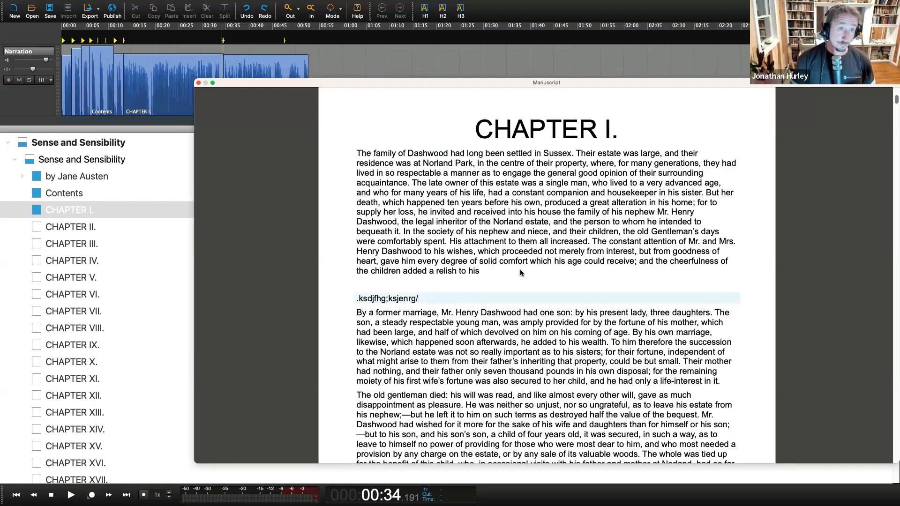
pyautogui.press('super+z')
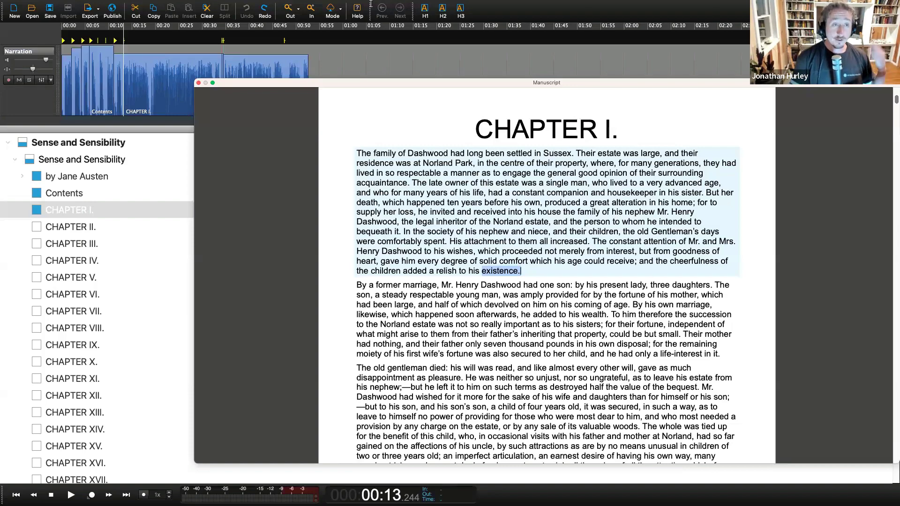
# Dock the floating manuscript back into the main window and undock it again into its own window
pyautogui.moveTo(370, 5)
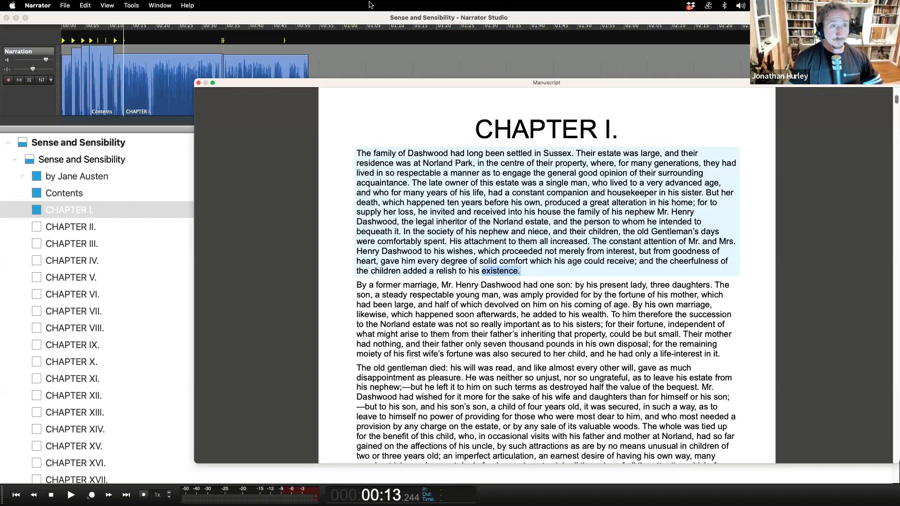
pyautogui.doubleClick(345, 82)
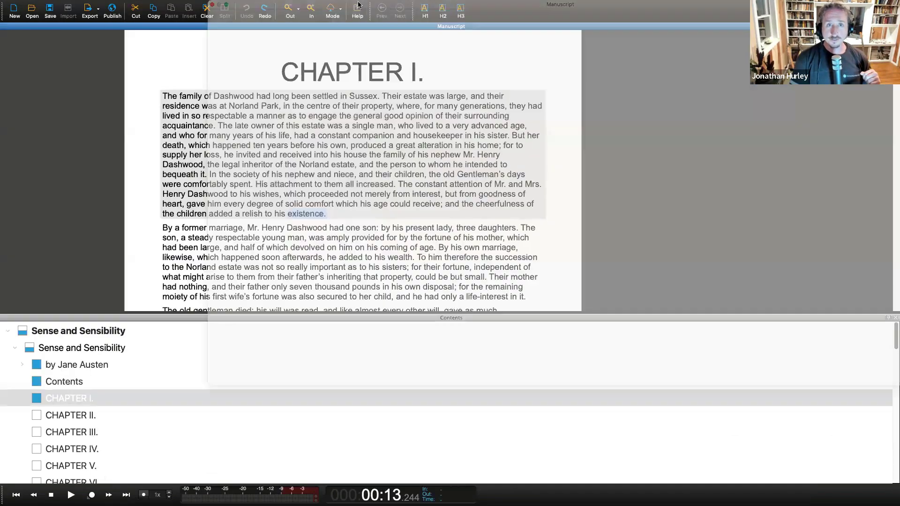
pyautogui.moveTo(359, 5)
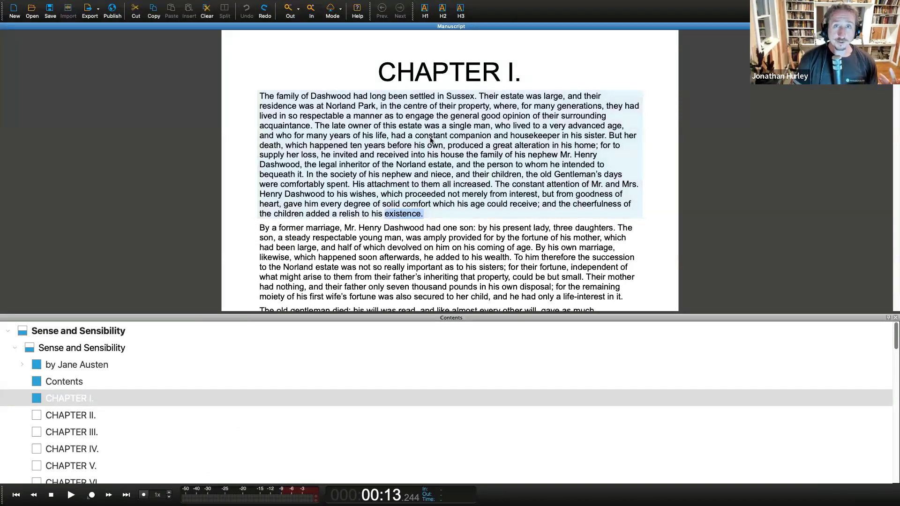
pyautogui.doubleClick(349, 27)
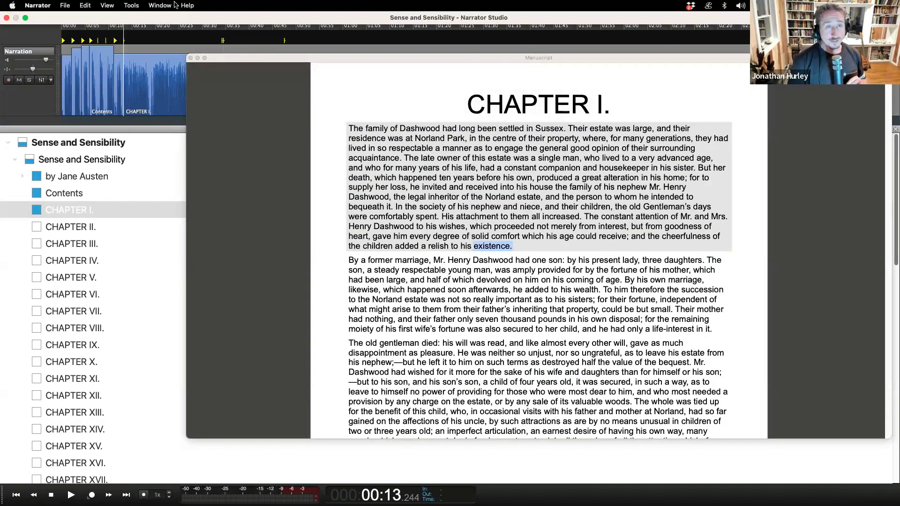
# Reset the window layout and place the text cursor in the first paragraph of CHAPTER I
pyautogui.click(159, 5)
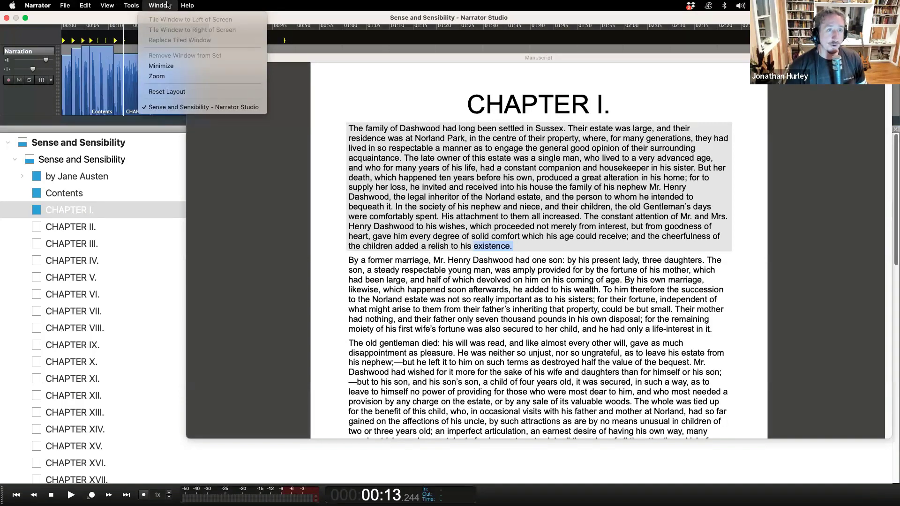
pyautogui.click(166, 92)
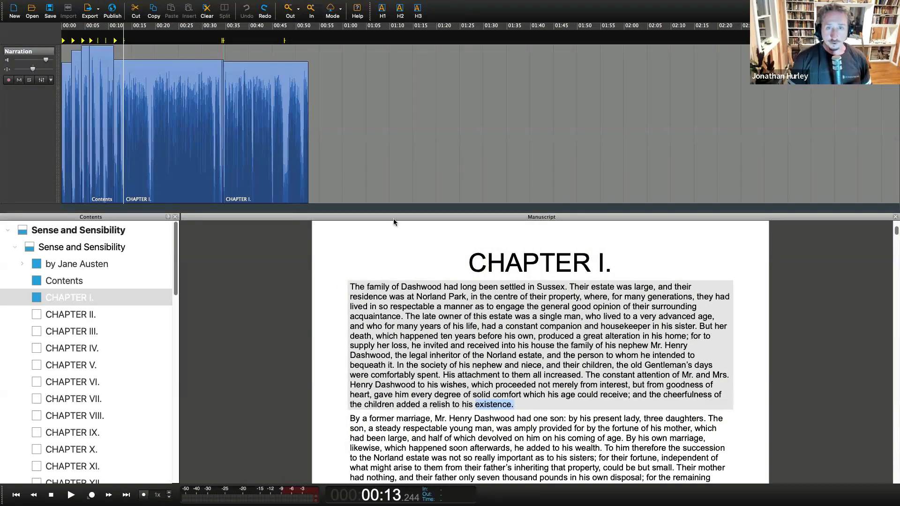
pyautogui.click(408, 303)
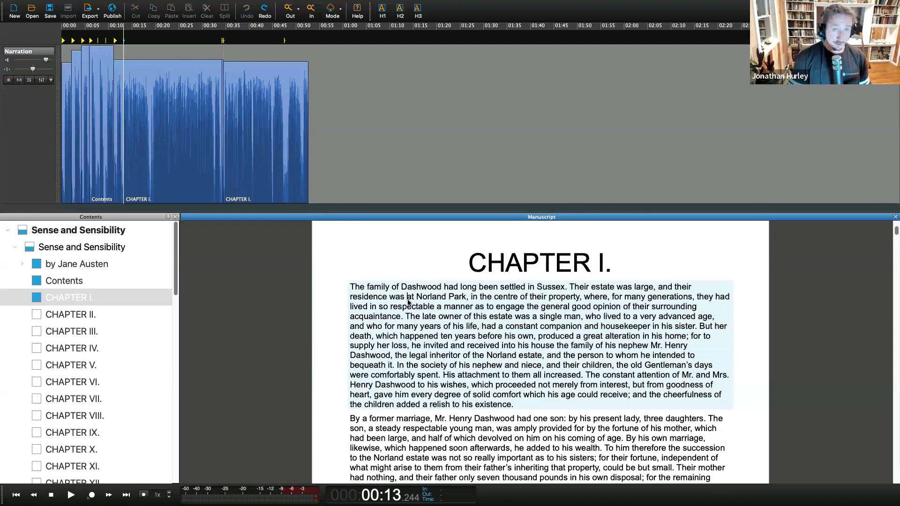
# Place the playhead at about 40.8 s and examine the narration waveform around it at closer and wider zoom levels
pyautogui.click(241, 45)
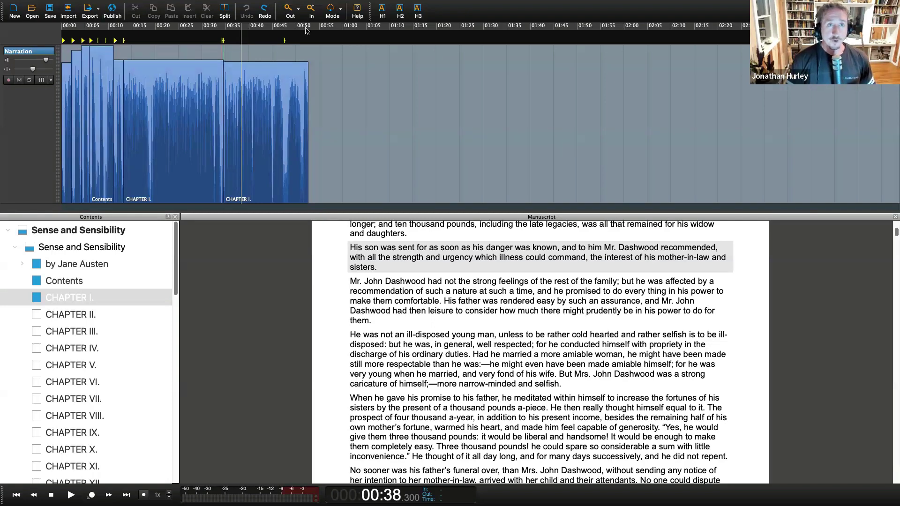
pyautogui.moveTo(310, 4)
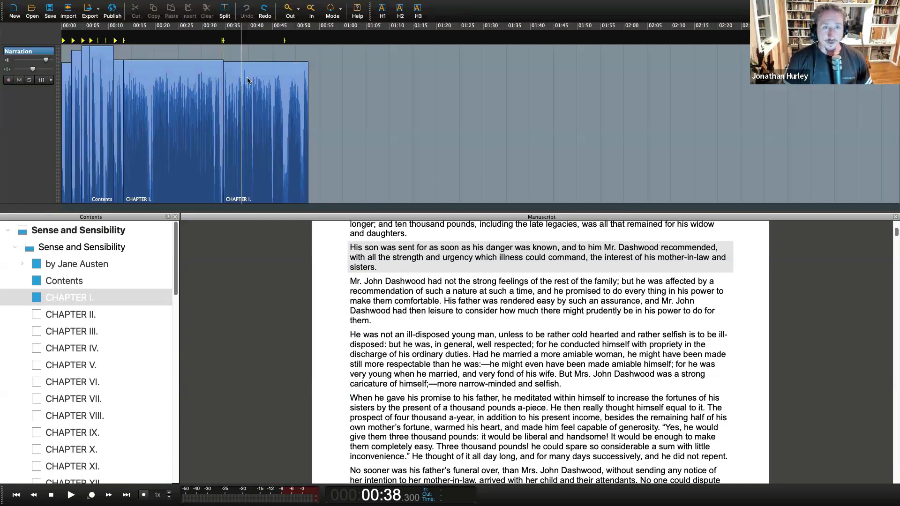
pyautogui.click(253, 32)
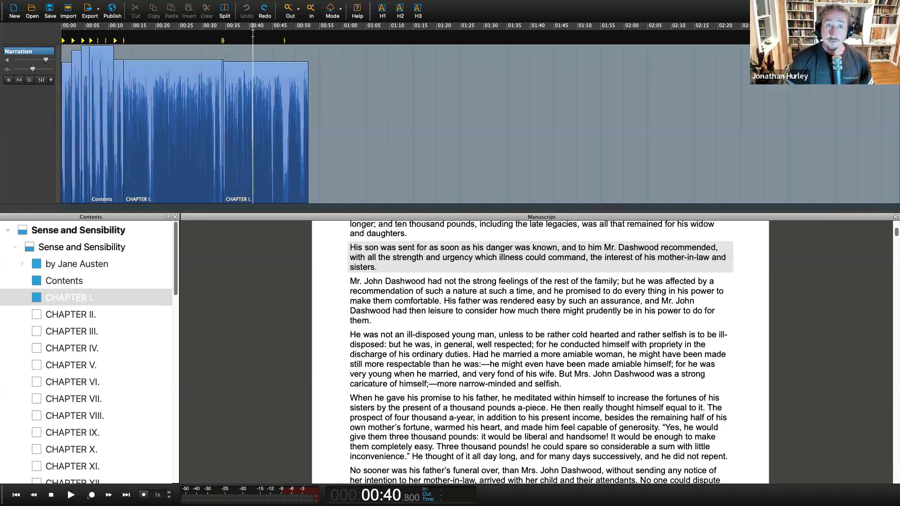
pyautogui.scroll(10, 253, 32)
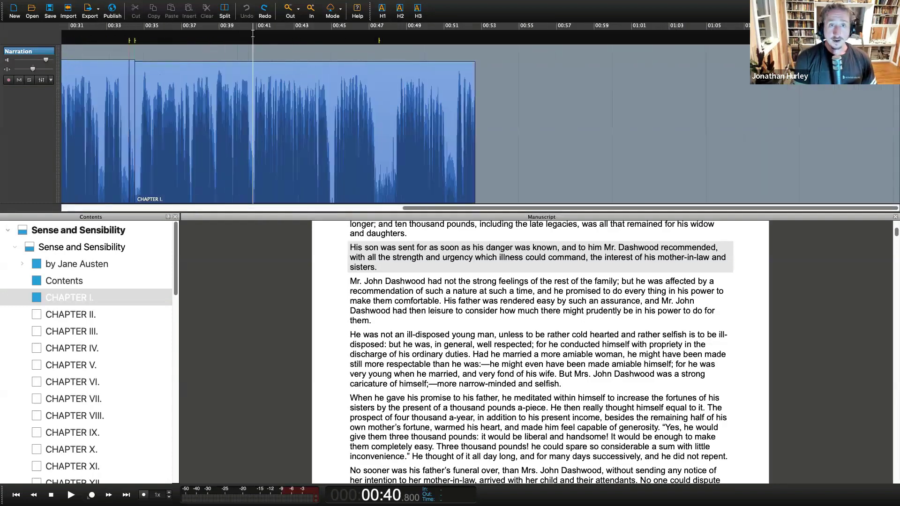
pyautogui.scroll(-5, 253, 32)
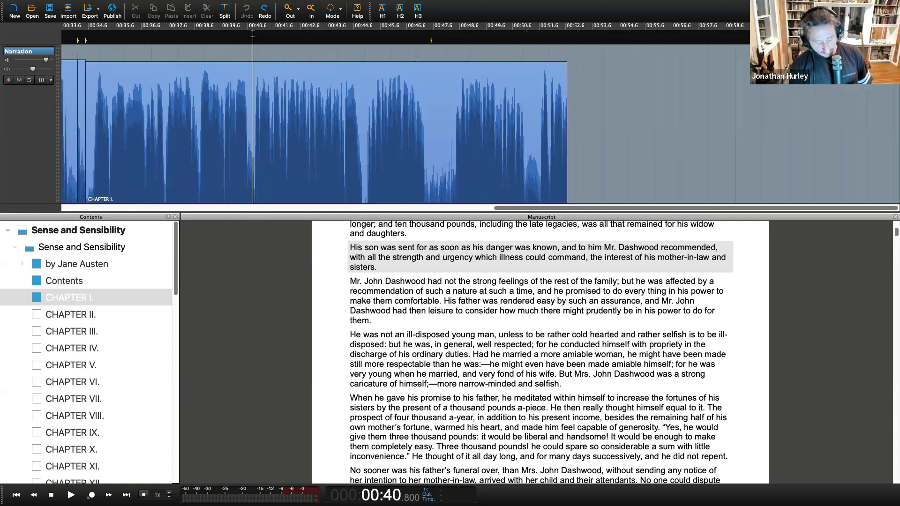
pyautogui.scroll(-4, 252, 32)
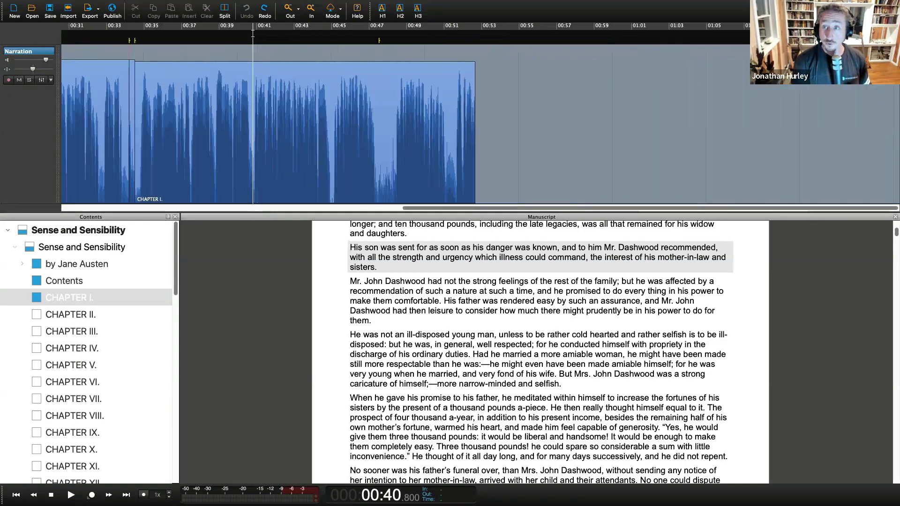
pyautogui.scroll(8, 252, 32)
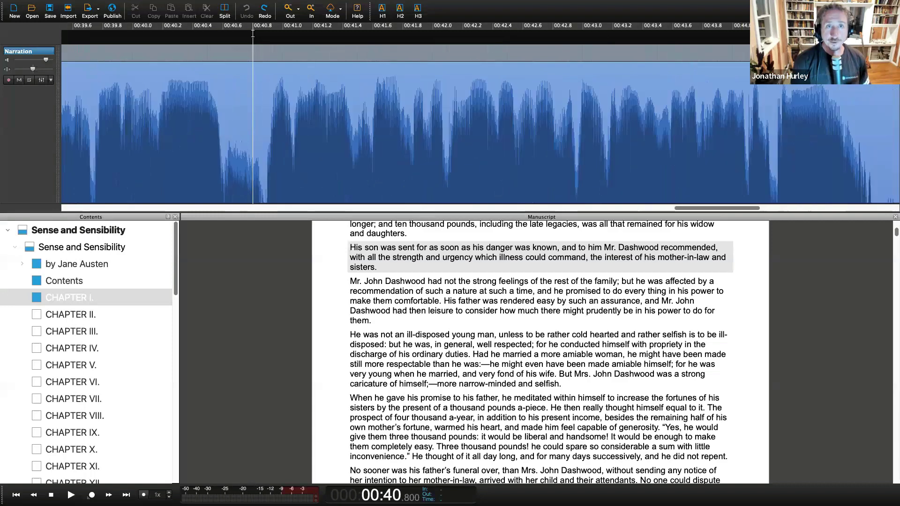
pyautogui.scroll(-2, 253, 33)
# Move the playhead to about 39 s and compare the surrounding waveform at several timeline zoom levels
pyautogui.click(170, 32)
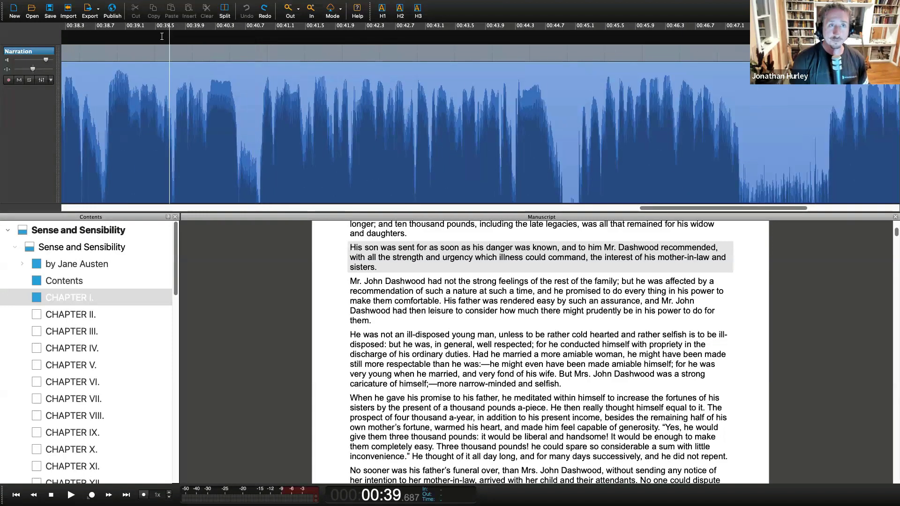
pyautogui.click(113, 49)
pyautogui.scroll(2, 113, 49)
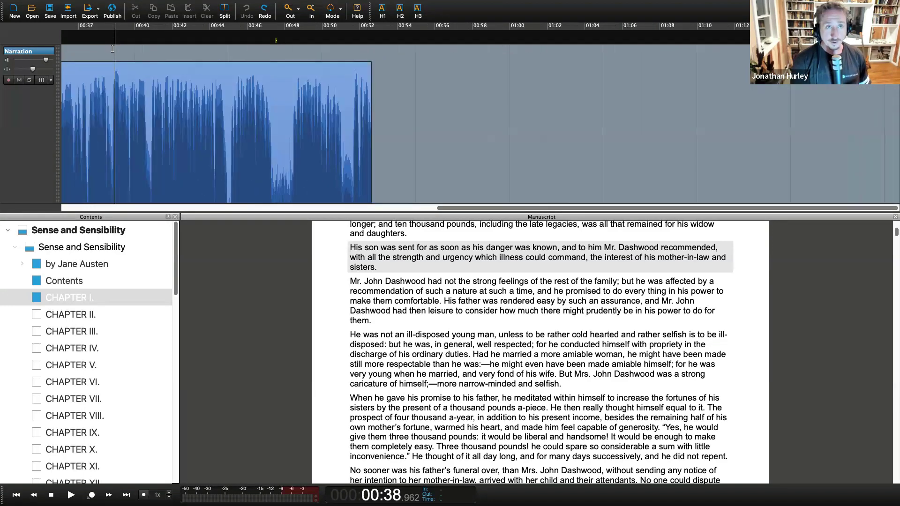
pyautogui.scroll(-4, 113, 49)
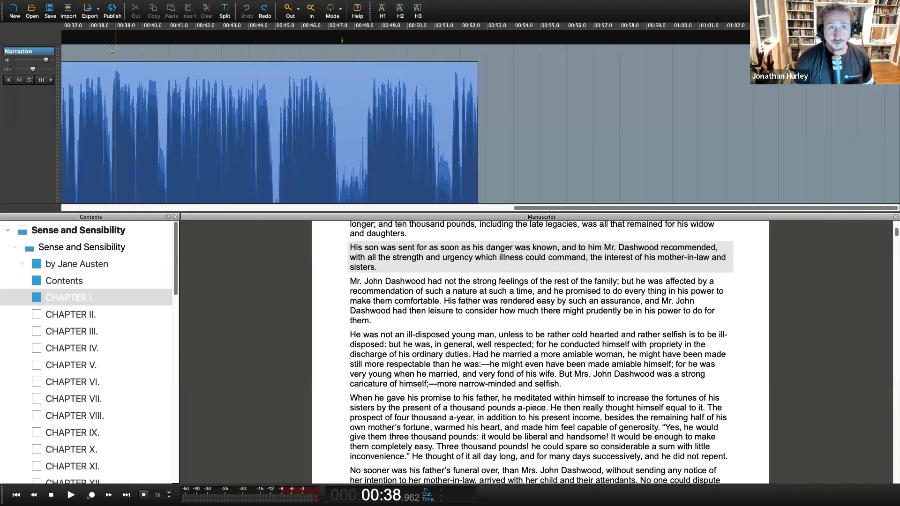
pyautogui.scroll(5, 113, 48)
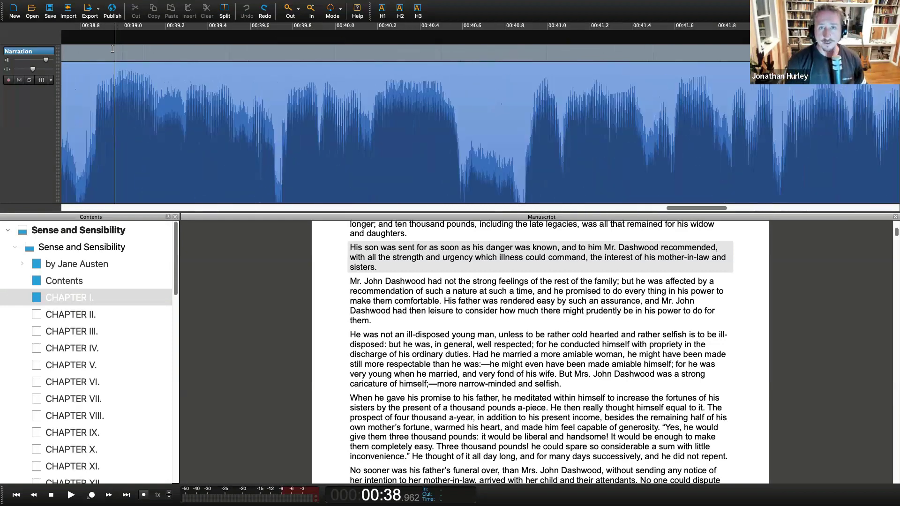
pyautogui.scroll(-7, 113, 49)
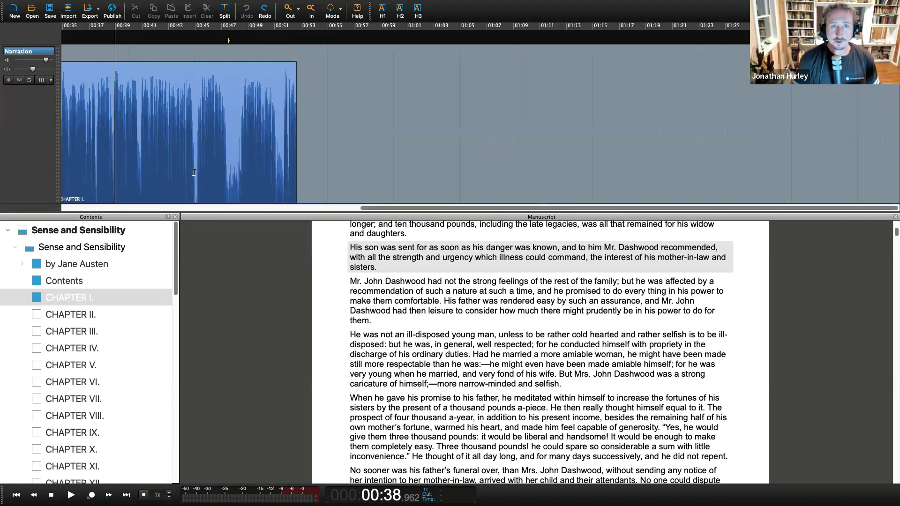
# Place the playhead at about 47.6 s, near the last marker, and examine the narration in overview and close-up
pyautogui.click(229, 190)
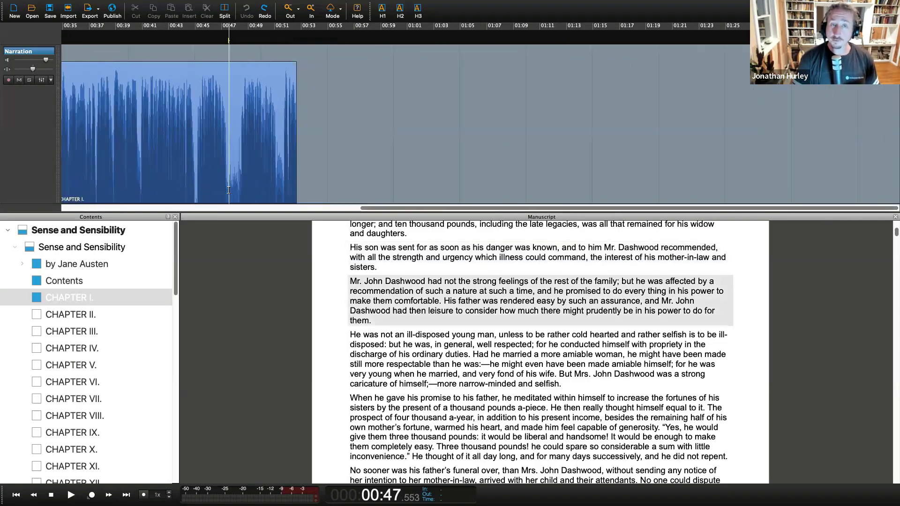
pyautogui.scroll(-6, 228, 190)
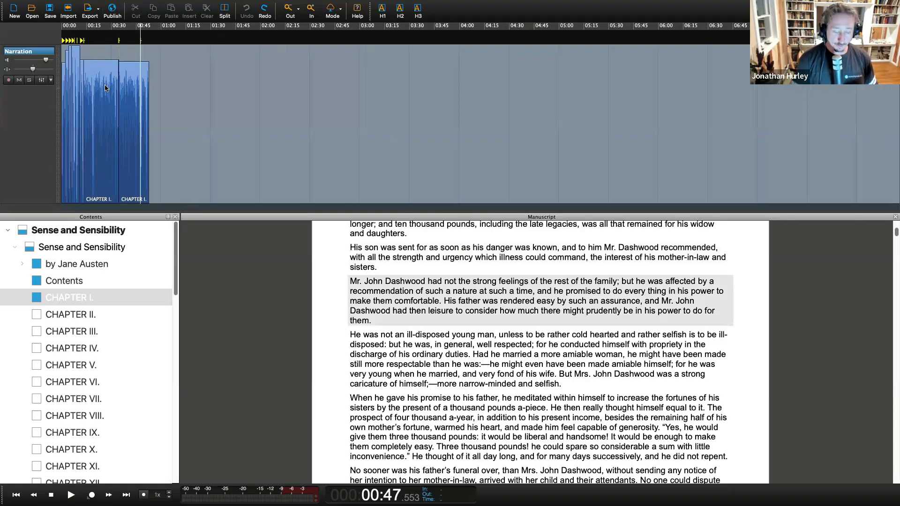
pyautogui.scroll(10, 105, 88)
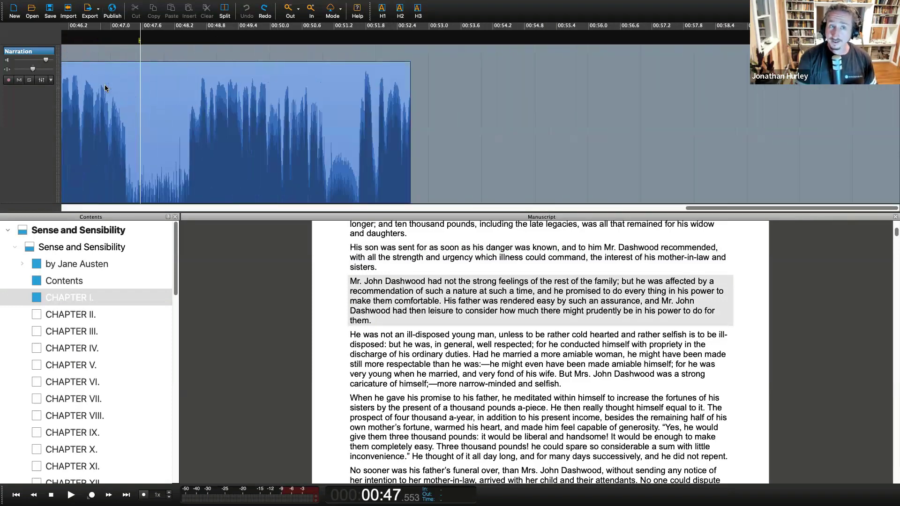
# Locate the narration of the paragraph starting "His son was sent for" and set the playhead at about 40.8 s within it
pyautogui.click(390, 248)
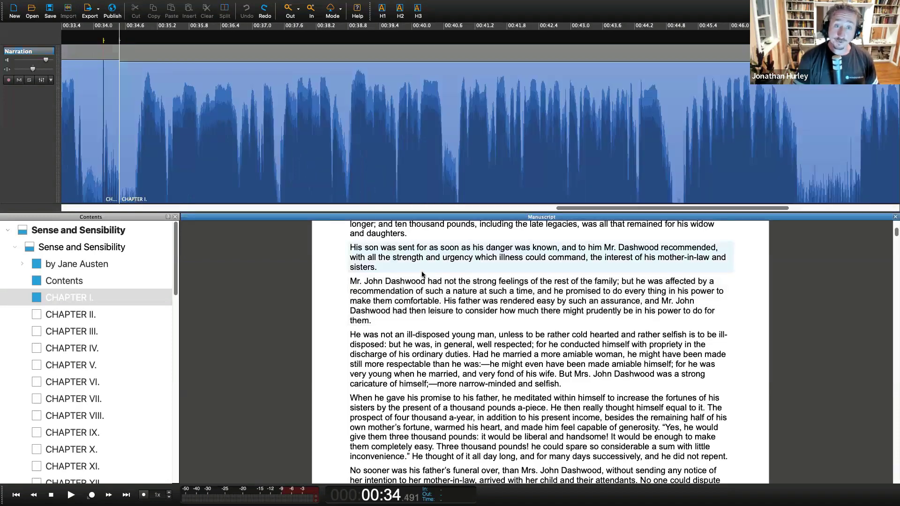
pyautogui.click(415, 38)
pyautogui.click(454, 42)
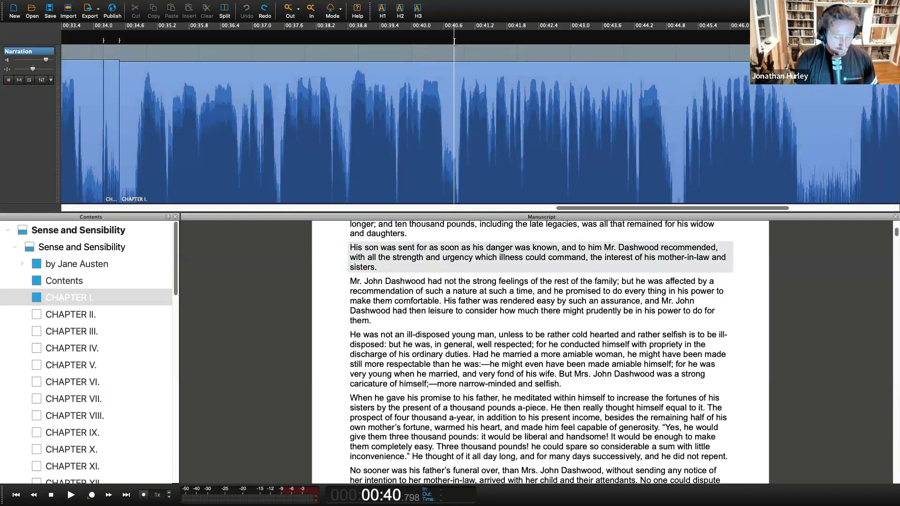
# Return to the start of the narration, place the playhead at about 1.3 s, and zoom the timeline out and in
pyautogui.press('Home')
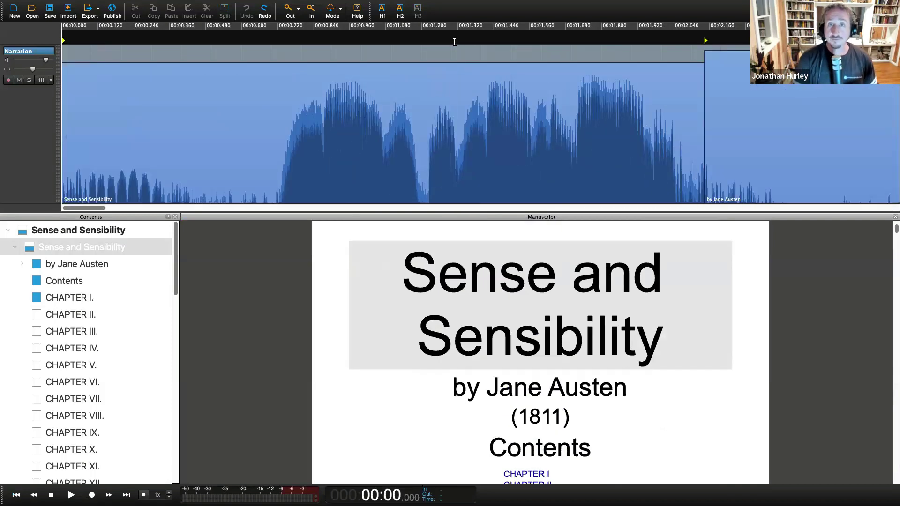
pyautogui.click(455, 42)
pyautogui.scroll(-10, 454, 42)
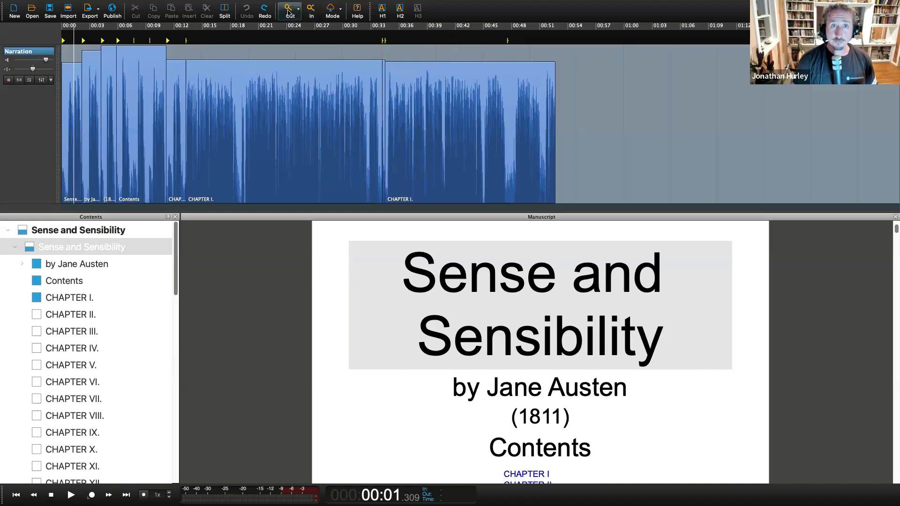
pyautogui.click(302, 12)
pyautogui.click(311, 13)
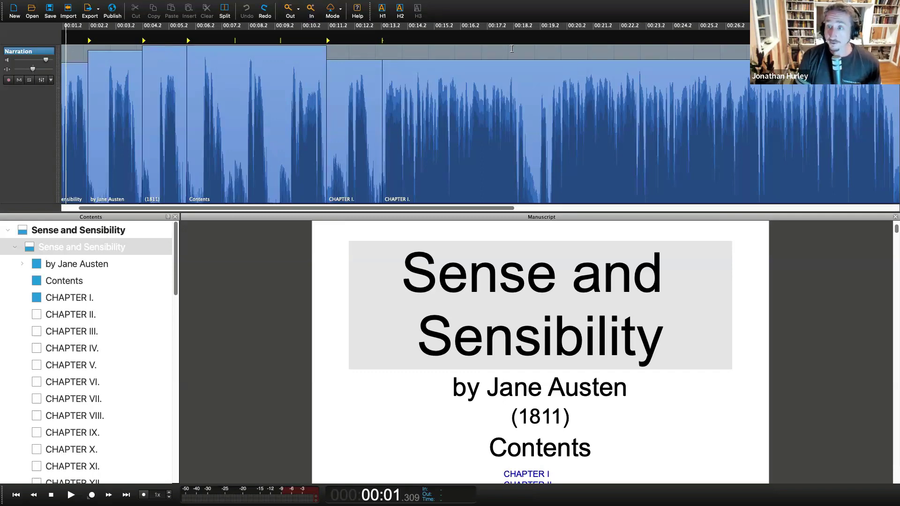
# Set the playhead at about 25.3 s, magnify the timeline around it, and place the text cursor in CHAPTER I.'s first paragraph
pyautogui.press('super+minus')
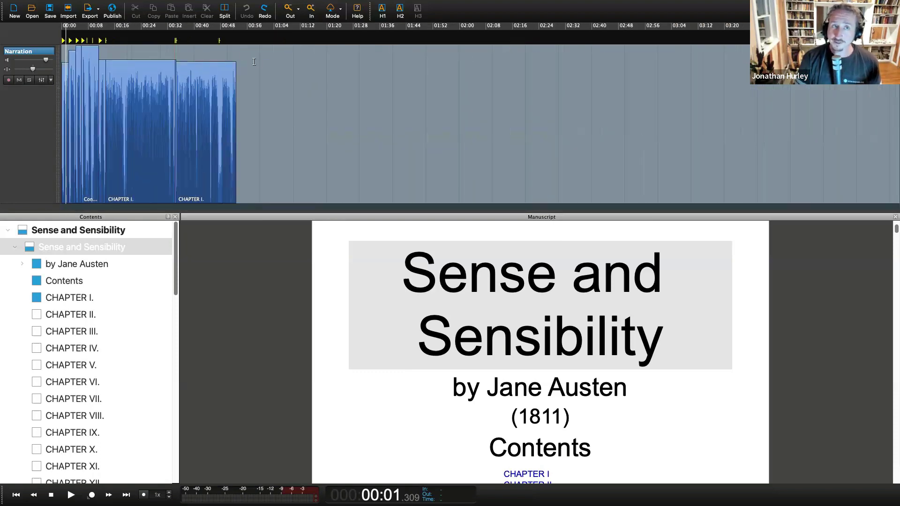
pyautogui.click(145, 36)
pyautogui.press('super+plus')
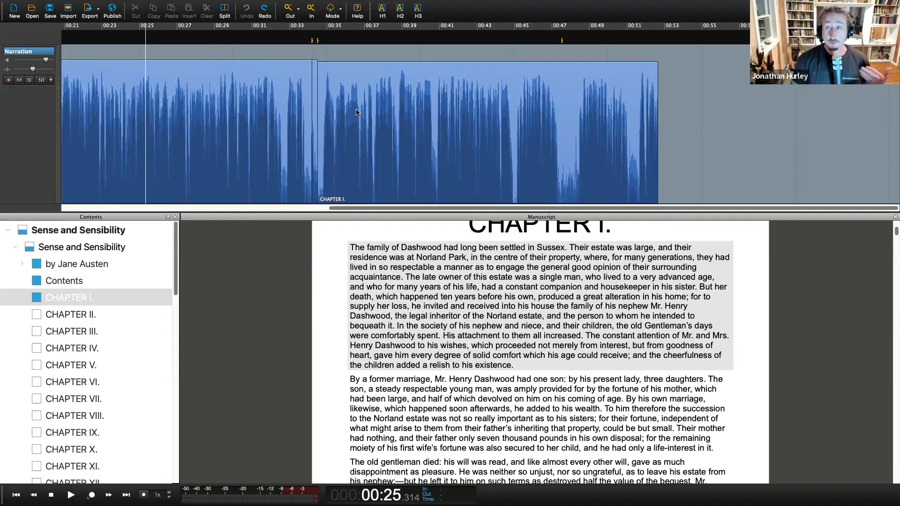
pyautogui.click(484, 306)
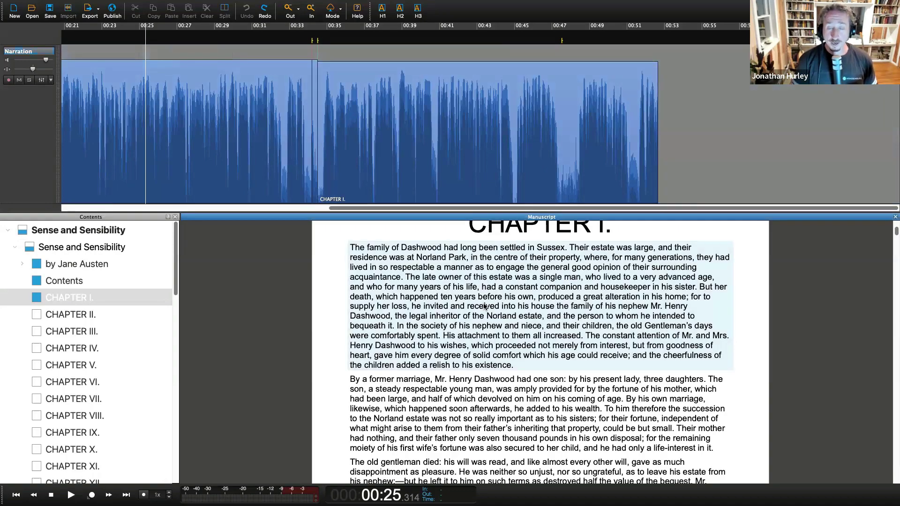
# Shrink the manuscript text until whole chapters fit in view, and skim forward through the chapters and back
pyautogui.press('super+minus')
pyautogui.press('super+minus')
pyautogui.press('super+minus')
pyautogui.press('super+minus')
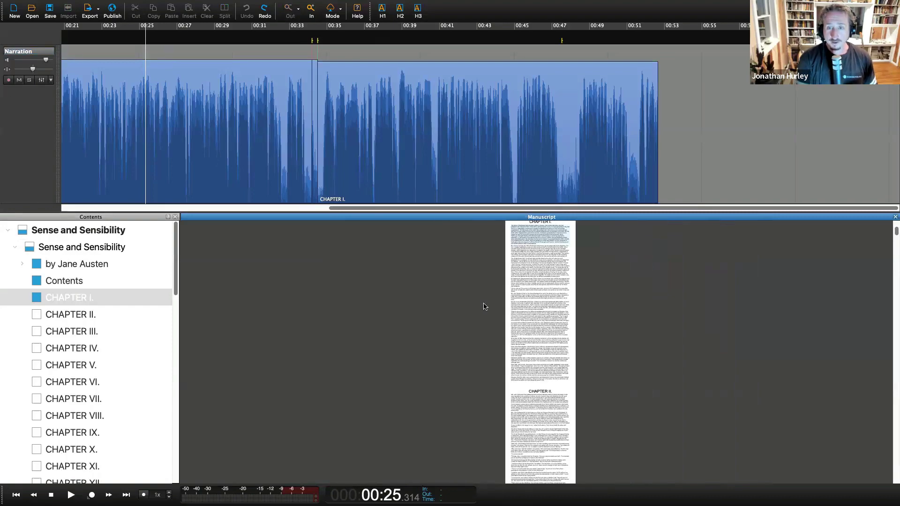
pyautogui.scroll(-20, 520, 333)
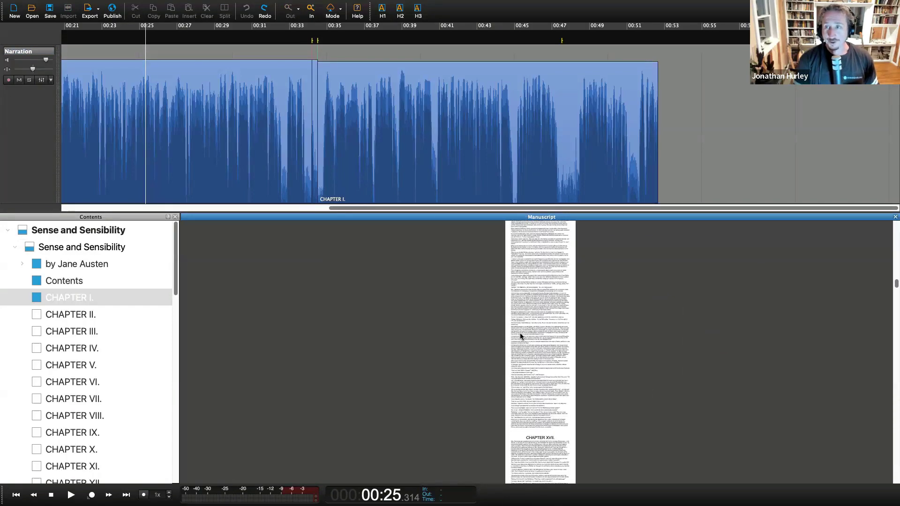
pyautogui.scroll(20, 520, 336)
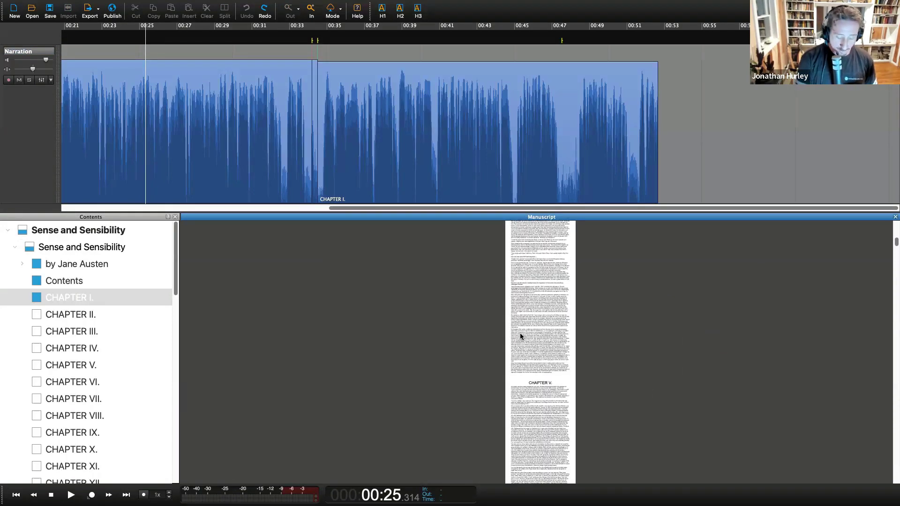
# Enlarge the manuscript to full pane width, return to CHAPTER I.'s opening paragraphs, and reduce the text to a comfortable reading size
pyautogui.press('super+plus')
pyautogui.press('super+plus')
pyautogui.press('super+plus')
pyautogui.press('super+plus')
pyautogui.press('super+plus')
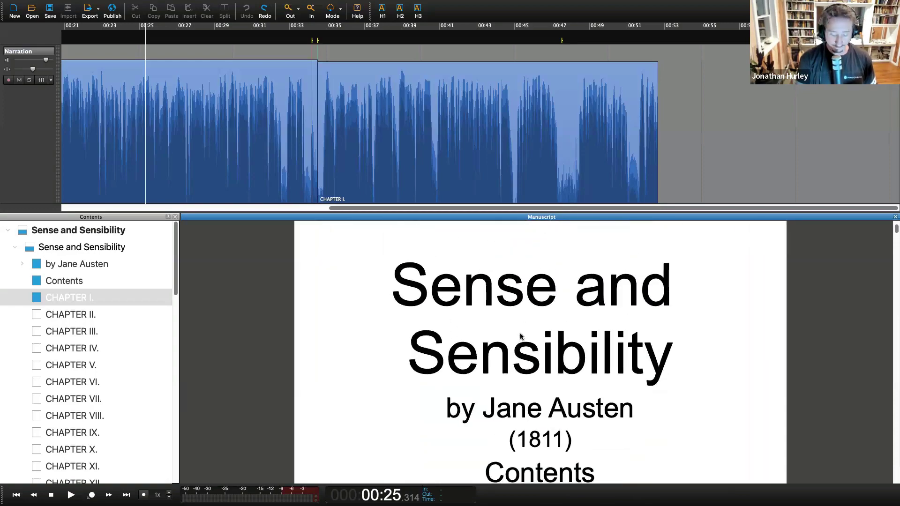
pyautogui.press('super+plus')
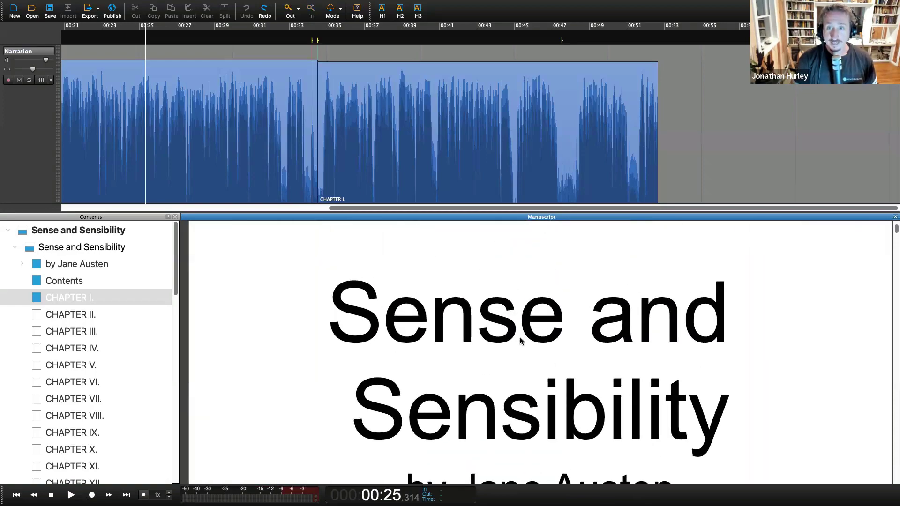
pyautogui.scroll(-20, 521, 341)
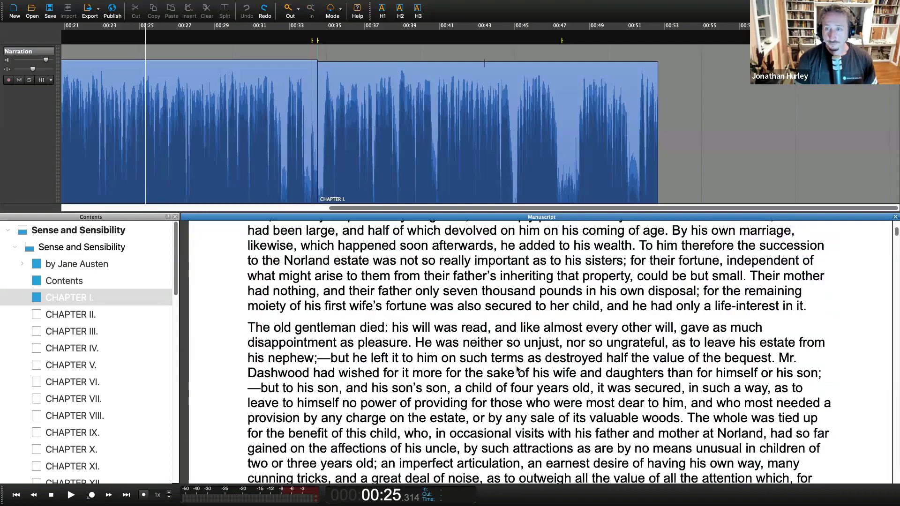
pyautogui.press('super+minus')
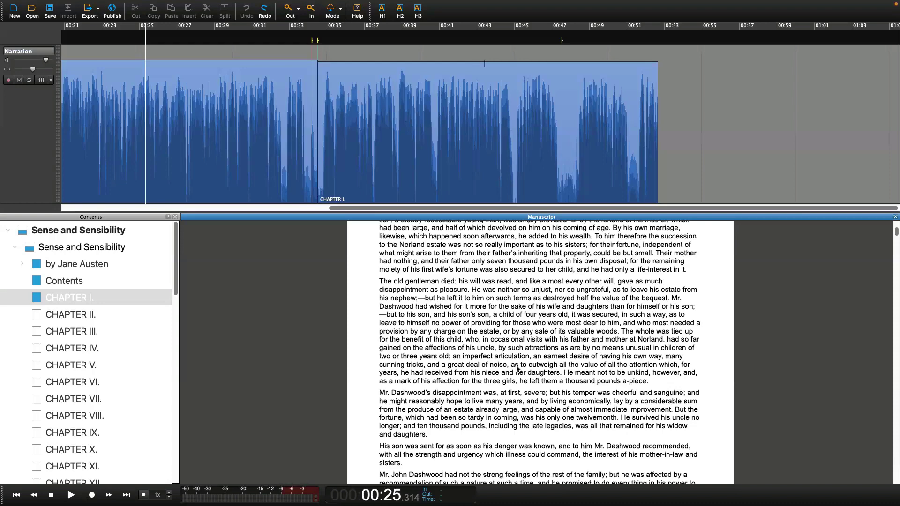
# Place the text cursor inside "completely" in CHAPTER II.'s paragraph starting "To be sure," and insert an "r" there
pyautogui.moveTo(890, 4)
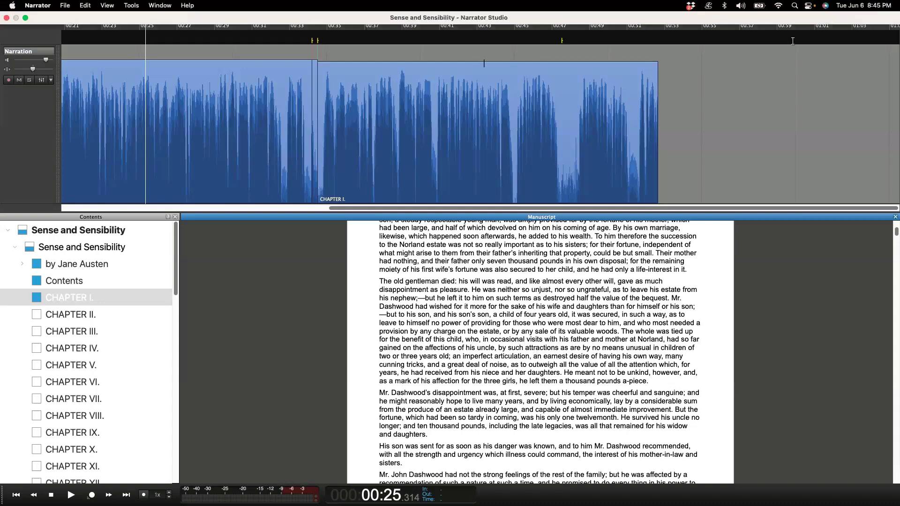
pyautogui.click(577, 257)
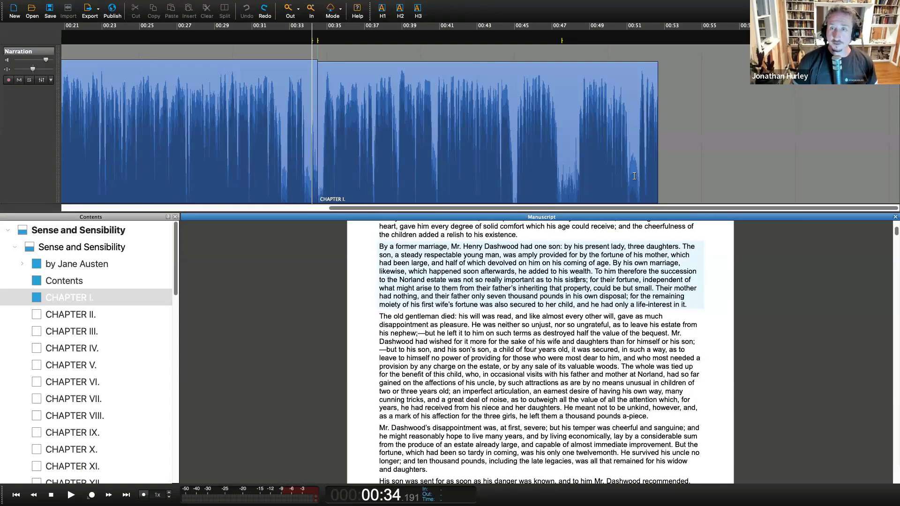
pyautogui.scroll(-15, 589, 338)
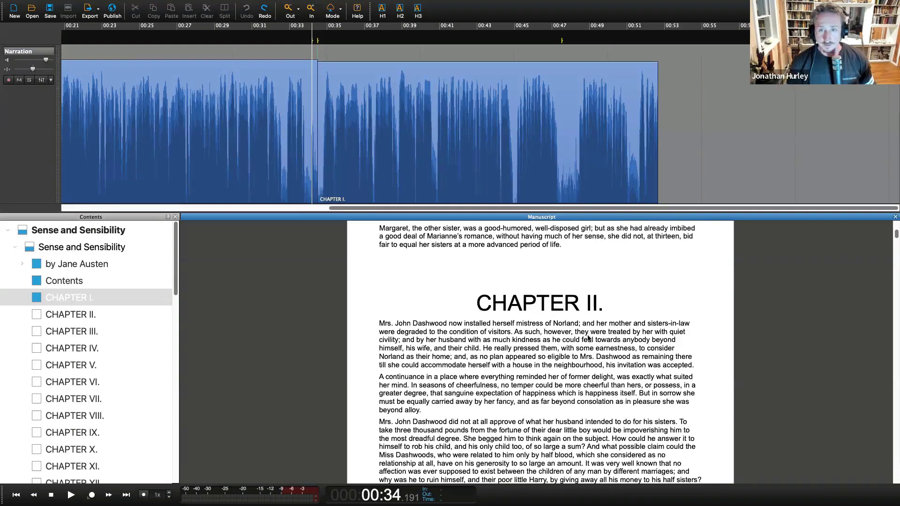
pyautogui.scroll(3, 588, 338)
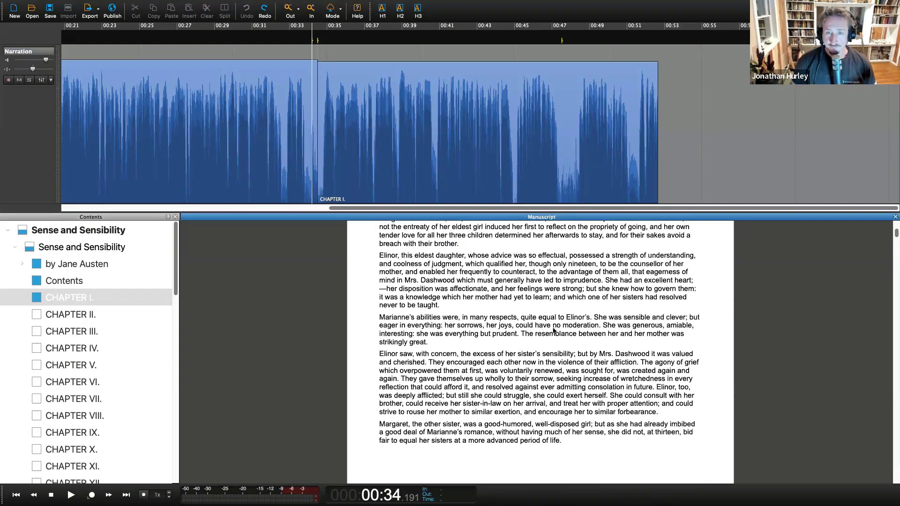
pyautogui.scroll(-10, 543, 327)
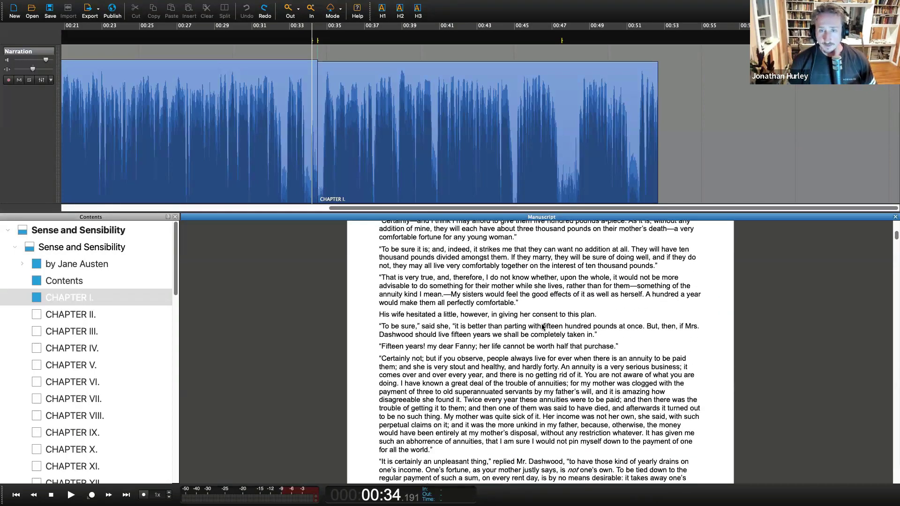
pyautogui.click(540, 333)
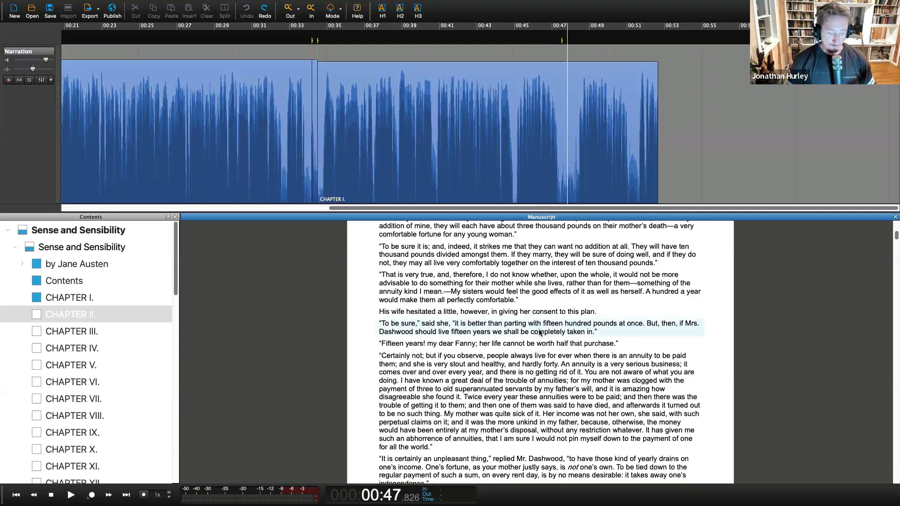
pyautogui.press('m')
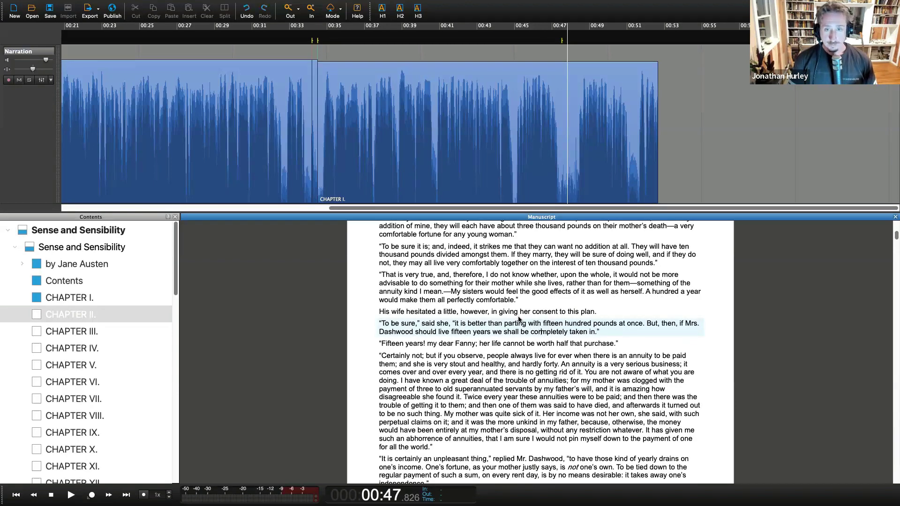
# Arm the Narration track for recording and set the playhead at about 51.6 s
pyautogui.click(8, 81)
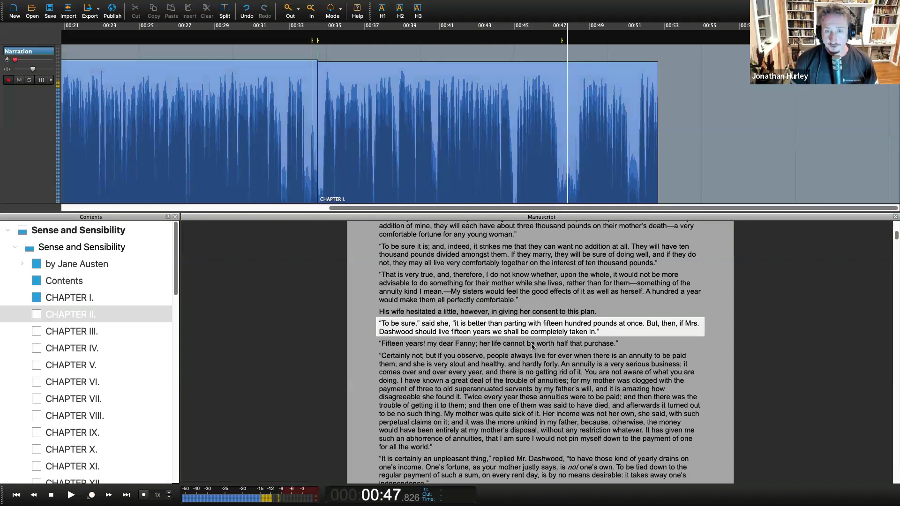
pyautogui.click(639, 47)
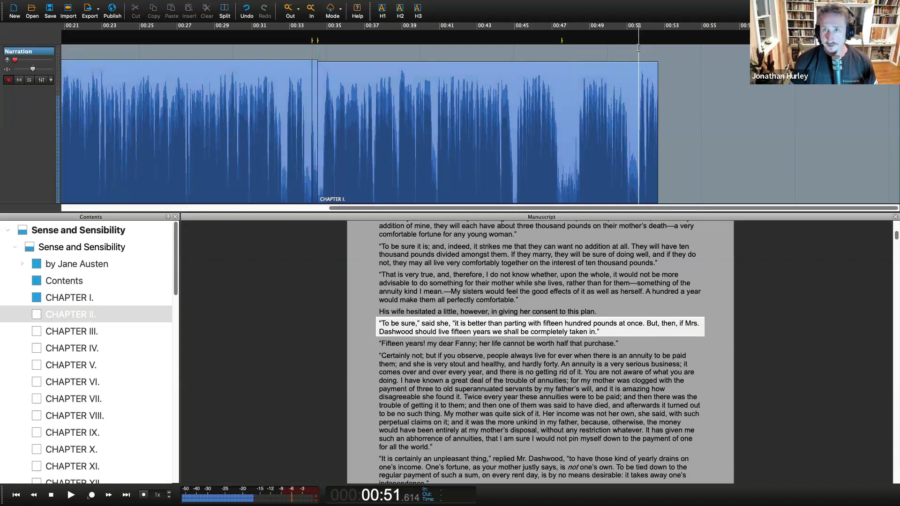
# Record CHAPTER II. narration from the playhead, advance to the paragraph "Fifteen years!" during the take, and undo the recording
pyautogui.press('r')
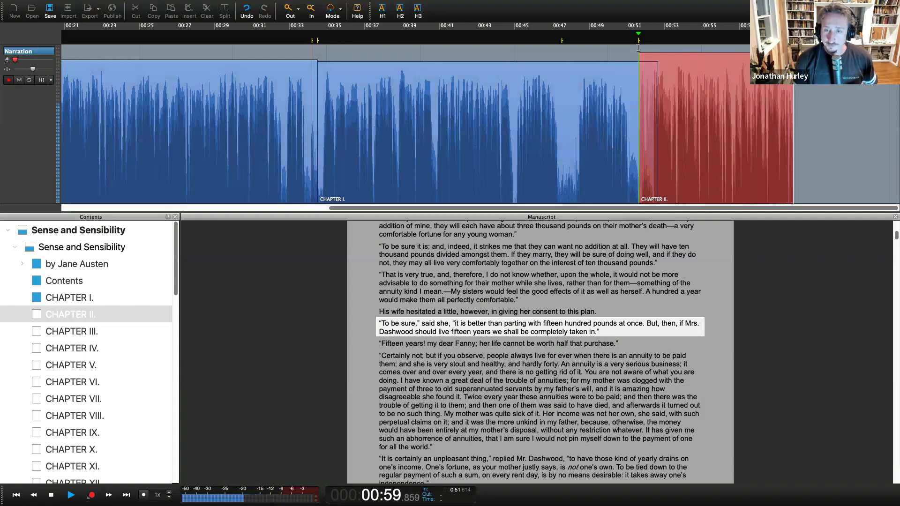
pyautogui.press('Down')
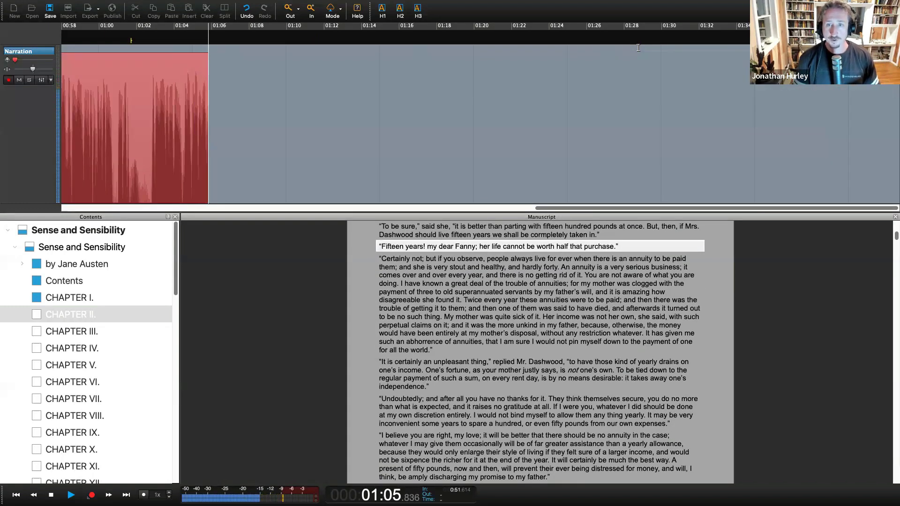
pyautogui.press('space')
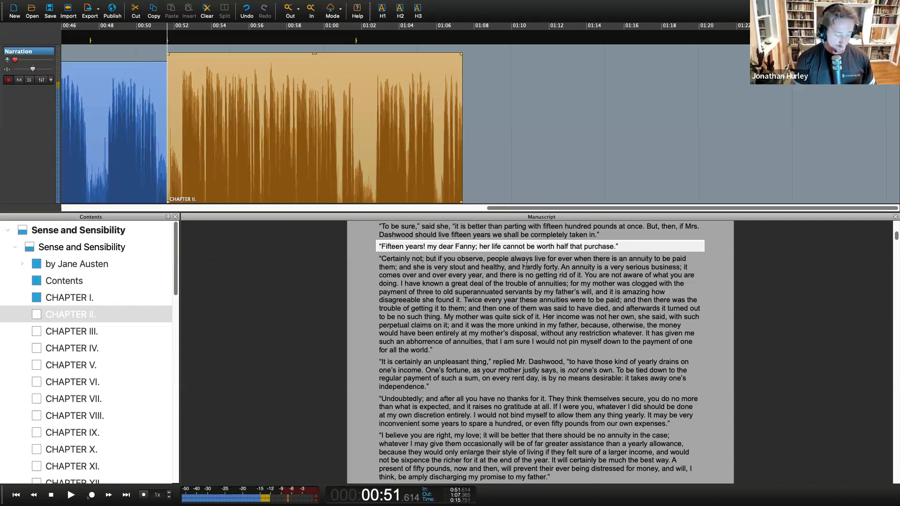
pyautogui.press('super+z')
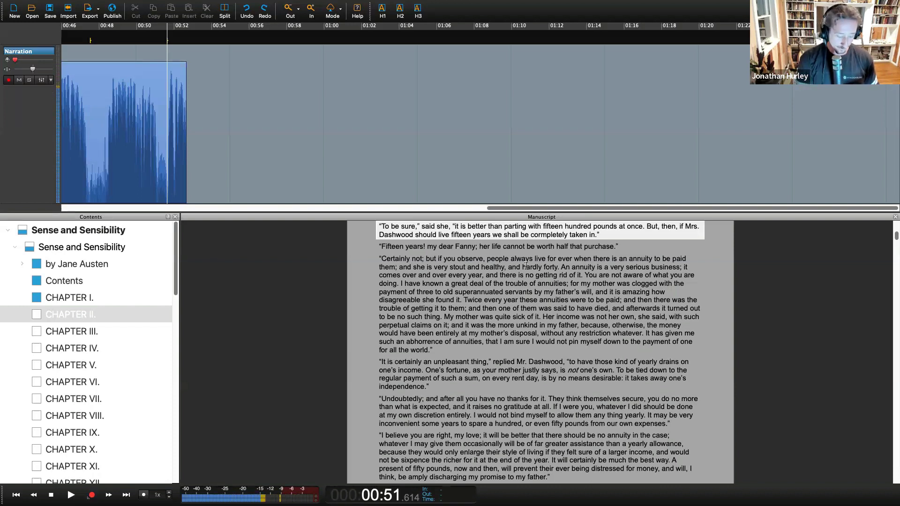
# Record another CHAPTER II. take of about 8.6 s from the same position, step the playhead back, and undo the take
pyautogui.hotkey('ctrl', 'r')
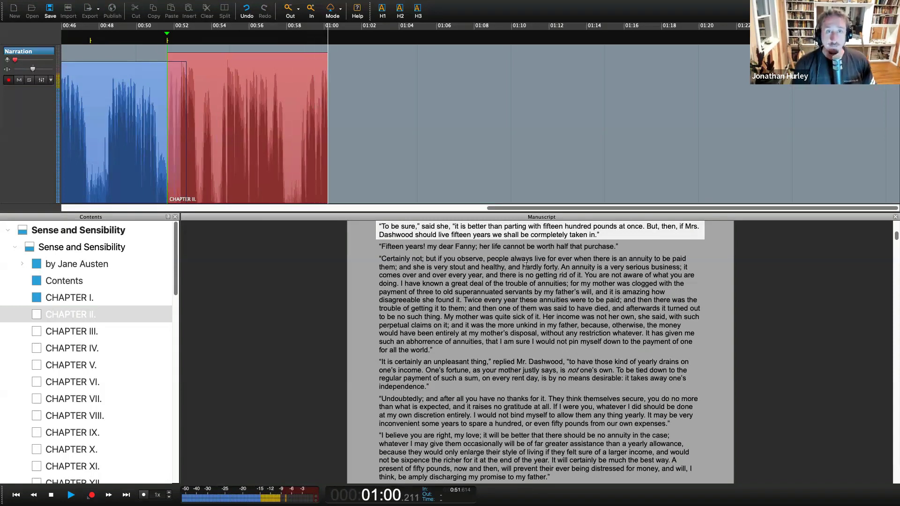
pyautogui.press('space')
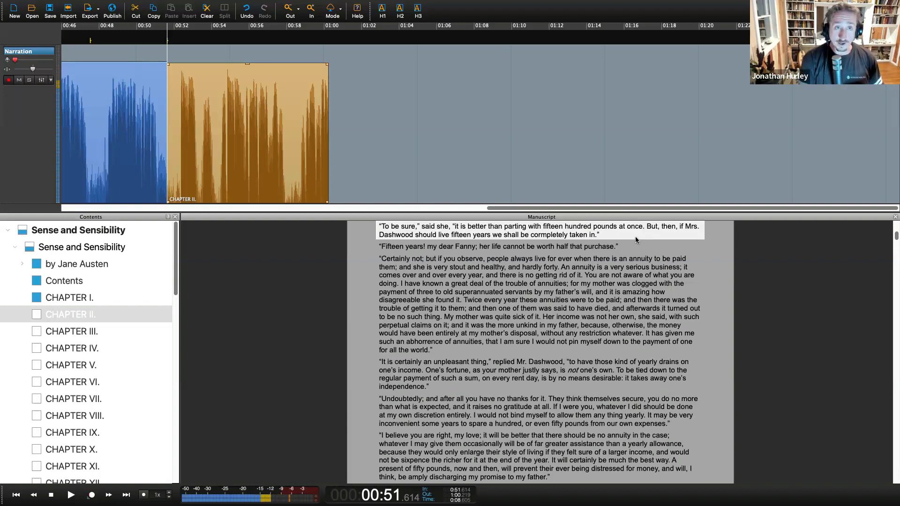
pyautogui.press('Left')
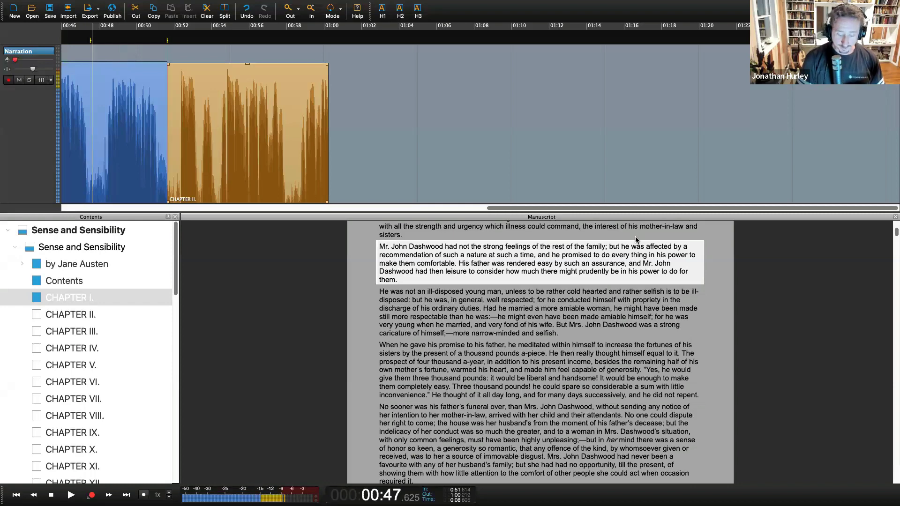
pyautogui.hotkey('ctrl', 'z')
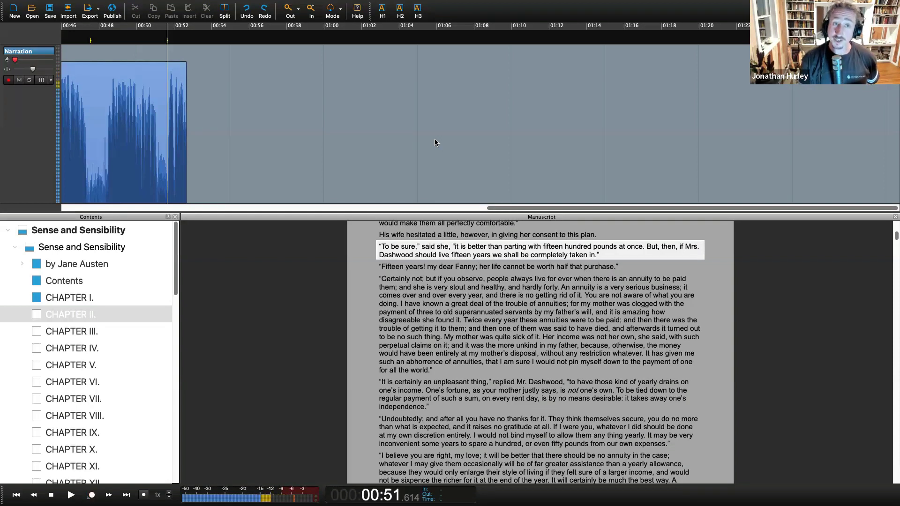
# Move the playhead to about 51.1 s, just before the end of the CHAPTER I. clip, and record a take of about 3.9 s
pyautogui.press('Left')
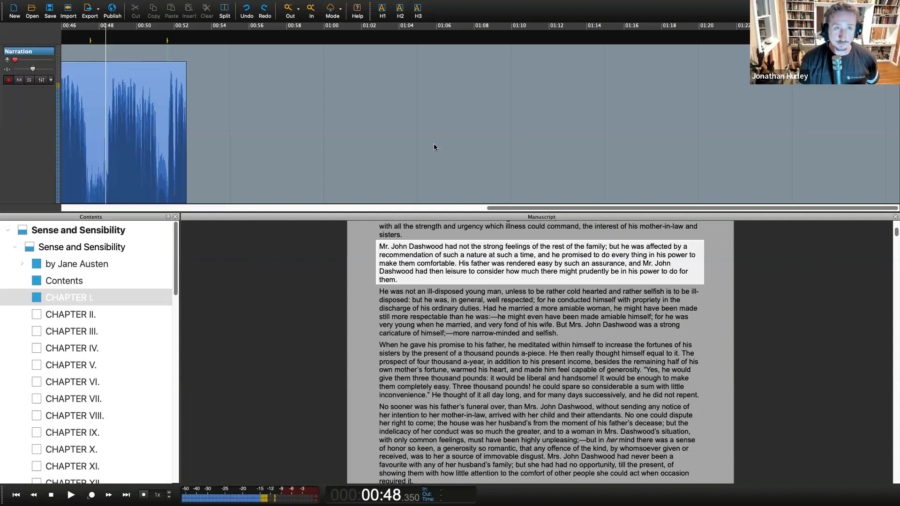
pyautogui.press('Right')
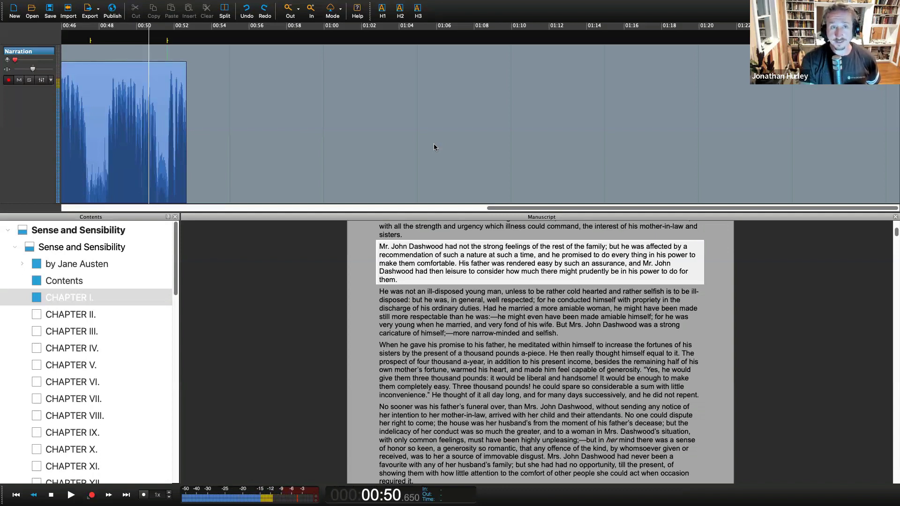
pyautogui.press('Right')
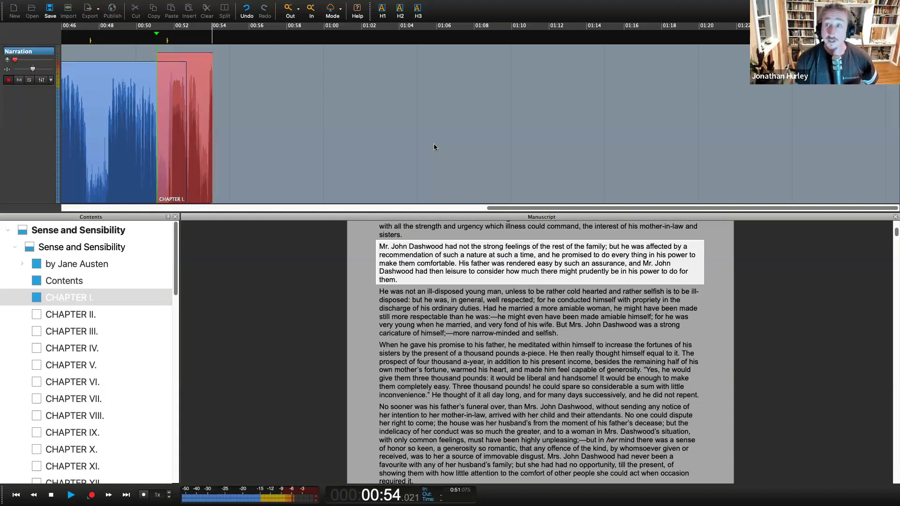
pyautogui.press('space')
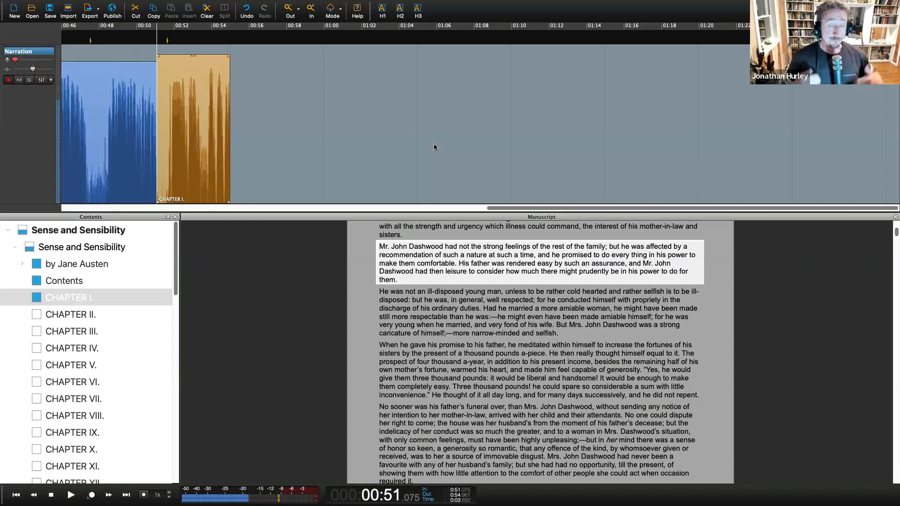
# Jump to CHAPTER III. and on to CHAPTER IV. through the book's contents list
pyautogui.moveTo(77, 5)
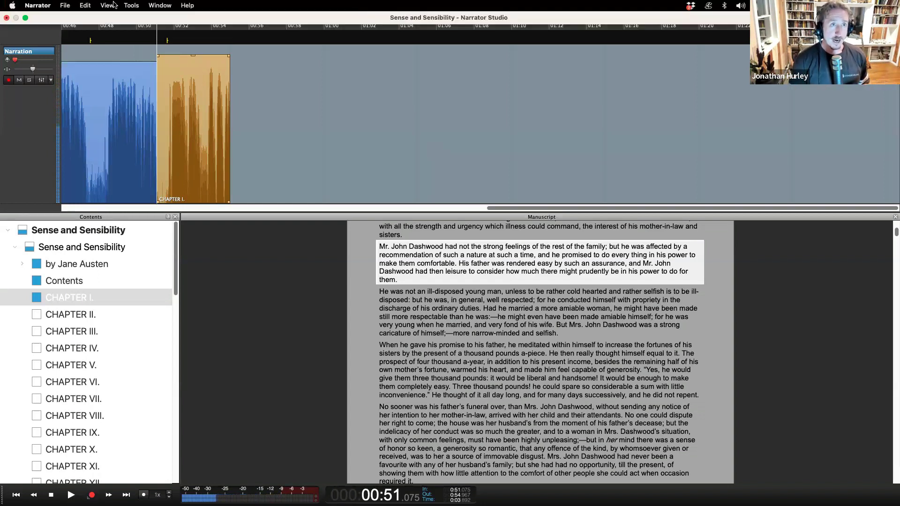
pyautogui.click(103, 328)
pyautogui.click(102, 331)
pyautogui.click(103, 347)
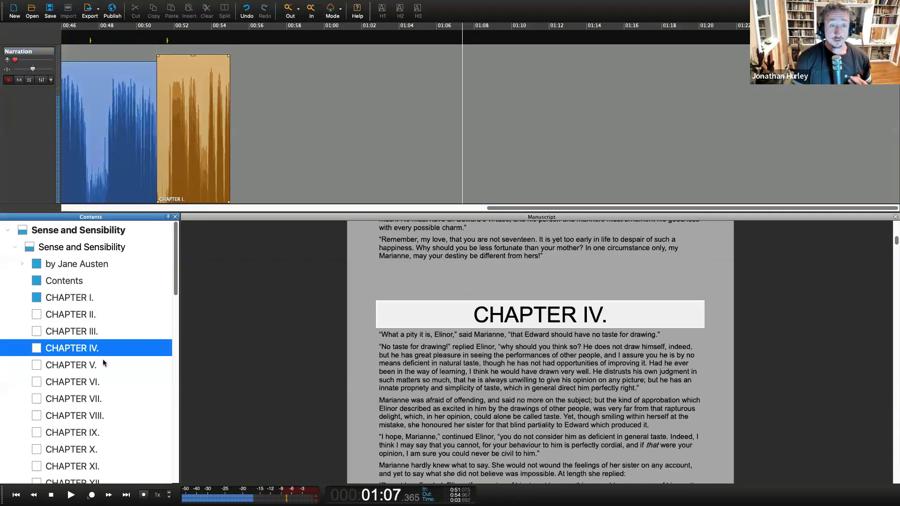
# Browse the book's contents from Chapter V through Chapter XLV, viewing the manuscript text at several chapters along the way
pyautogui.click(103, 365)
pyautogui.scroll(-3, 102, 365)
pyautogui.click(96, 328)
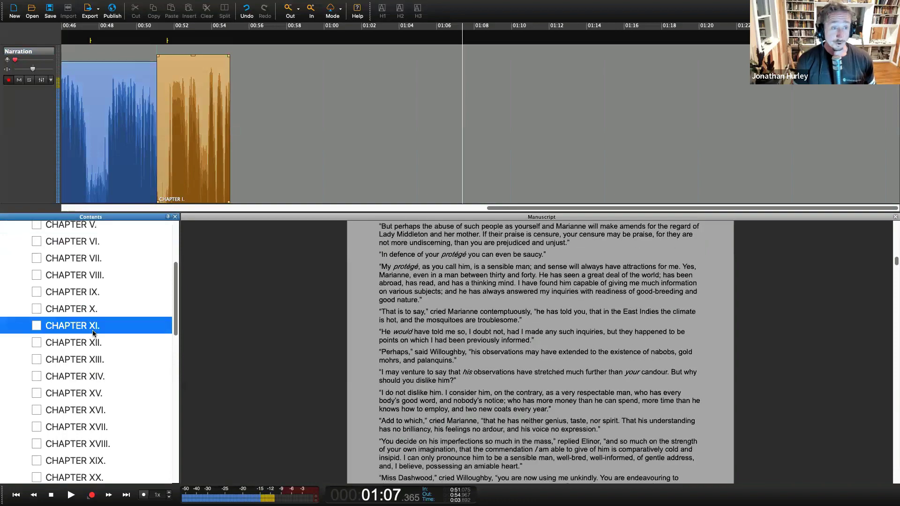
pyautogui.click(100, 364)
pyautogui.scroll(-4, 97, 355)
pyautogui.click(97, 352)
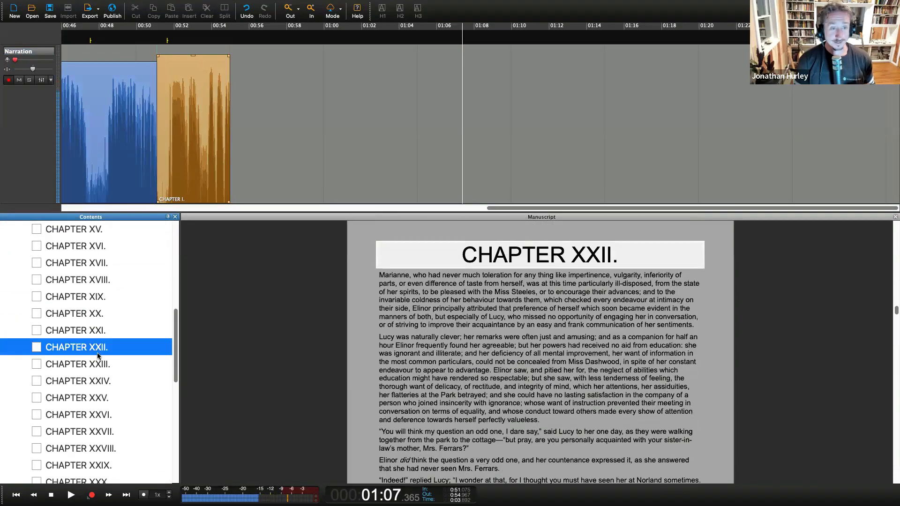
pyautogui.scroll(-3, 97, 355)
pyautogui.click(98, 357)
pyautogui.scroll(-4, 98, 357)
pyautogui.click(98, 356)
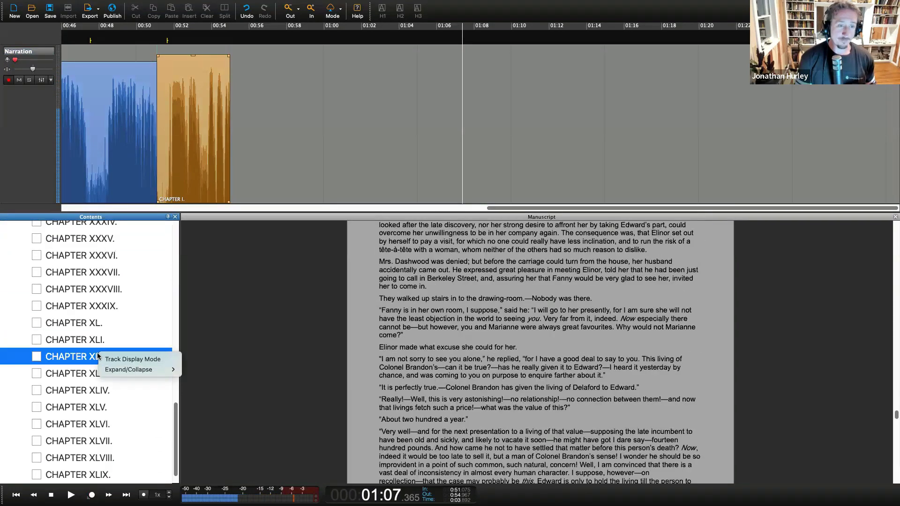
pyautogui.click(83, 405)
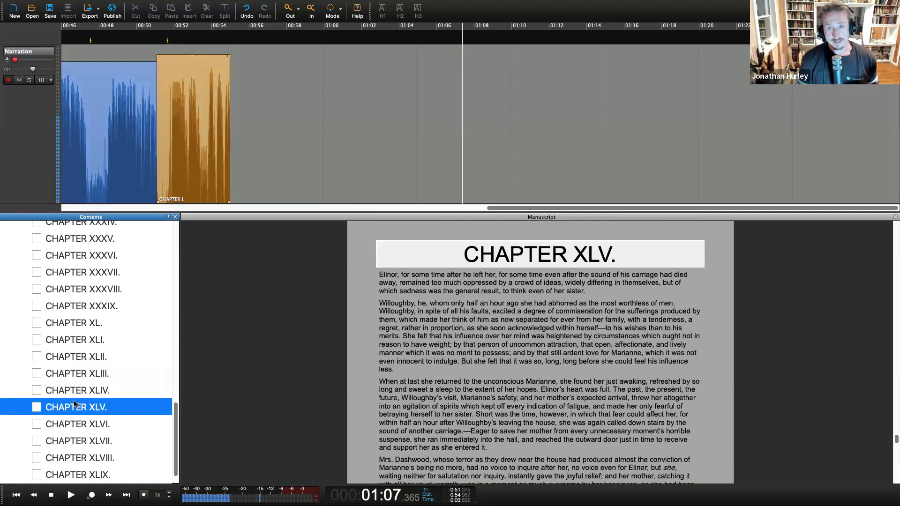
pyautogui.scroll(-1, 99, 371)
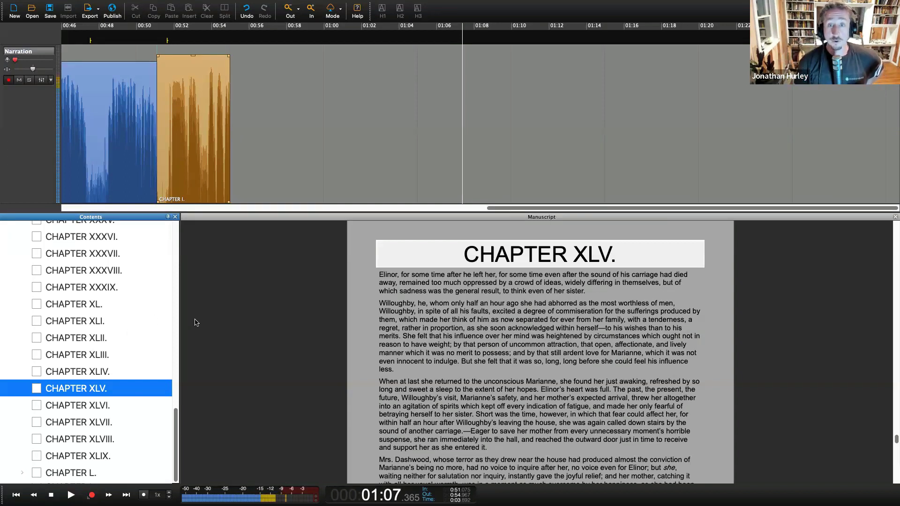
# Select the opening paragraph of Chapter XLV in the manuscript, and finish with its second paragraph, beginning "Willoughby, he, whom", selected
pyautogui.click(430, 277)
pyautogui.click(435, 308)
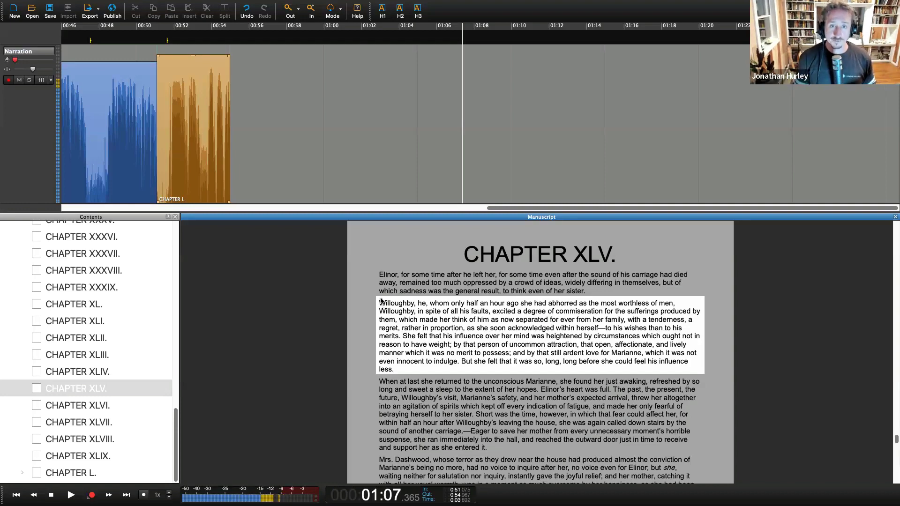
pyautogui.click(479, 282)
pyautogui.click(489, 314)
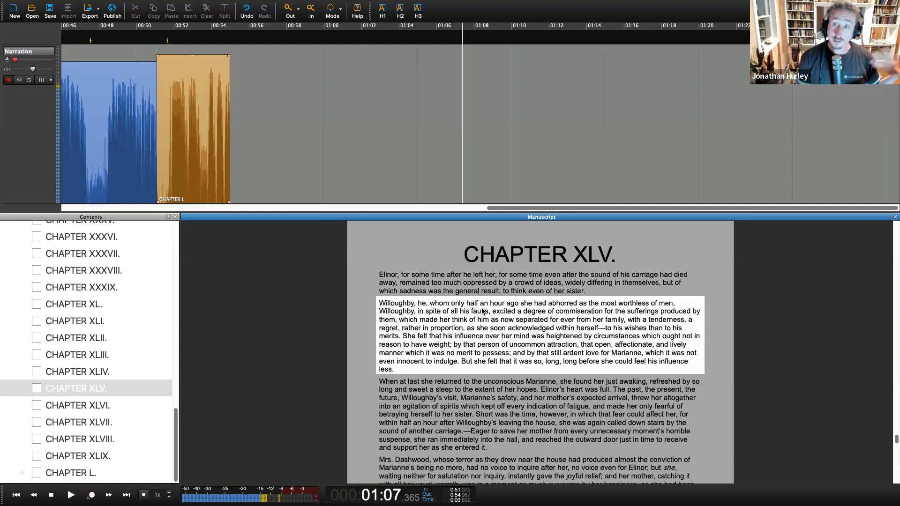
# Review the available export formats for the audiobook without exporting anything
pyautogui.click(99, 12)
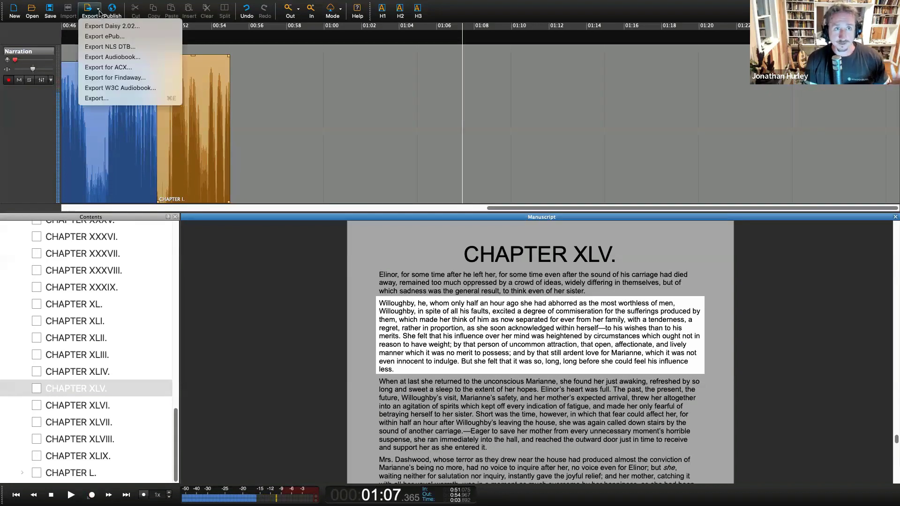
pyautogui.click(225, 41)
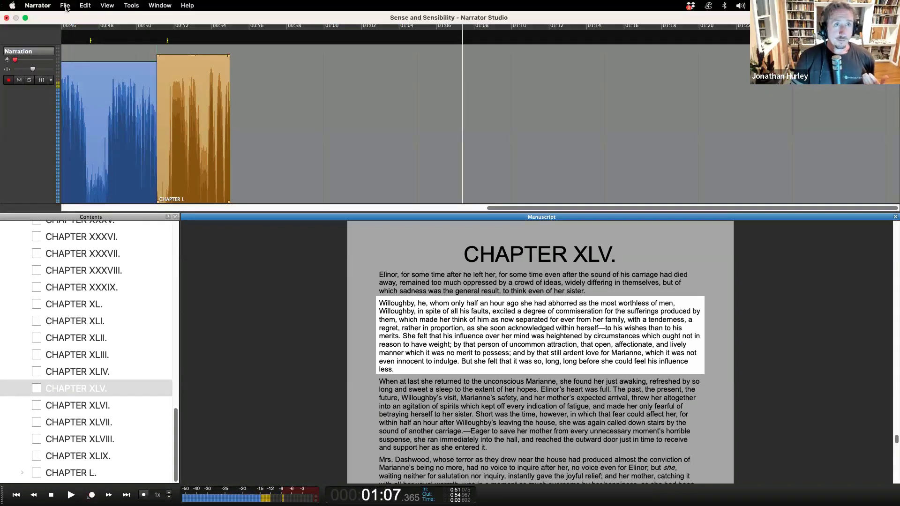
pyautogui.press('r')
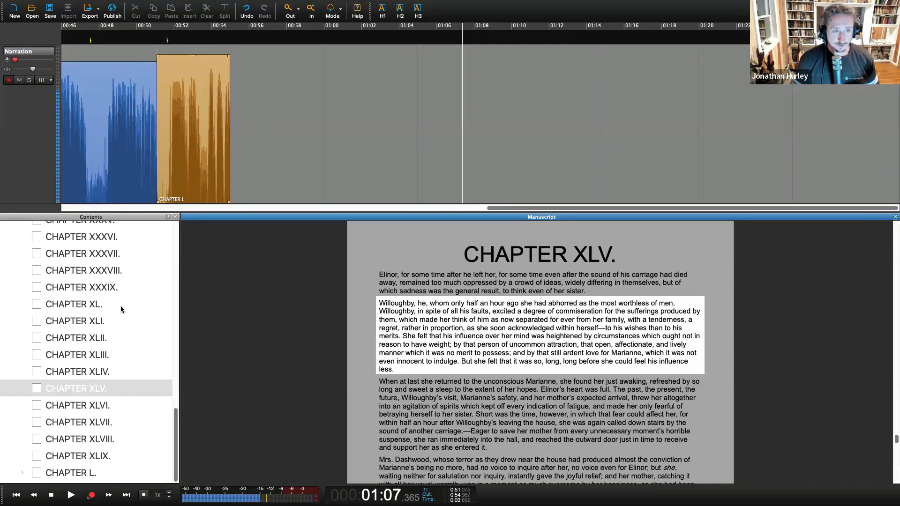
# Return to Chapter I in the contents, and jump through Chapters III and XXXII to Chapter XLIX
pyautogui.scroll(15, 94, 302)
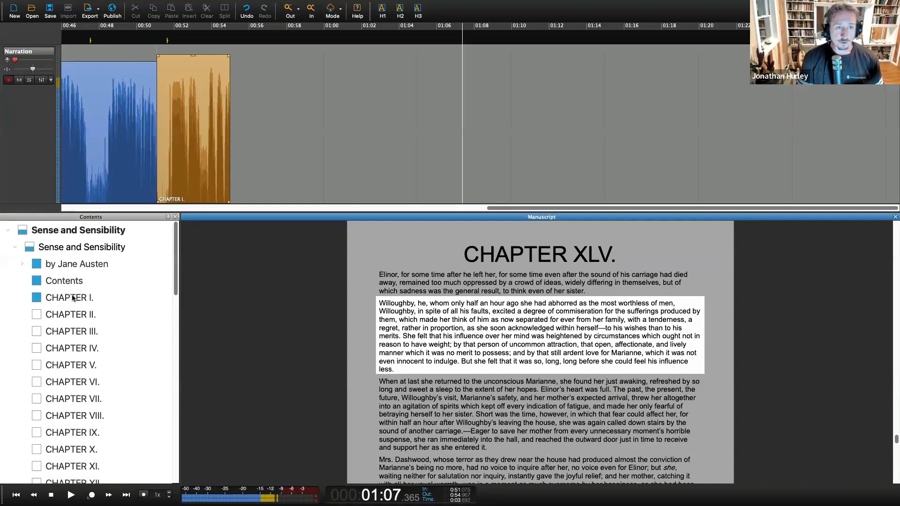
pyautogui.click(72, 298)
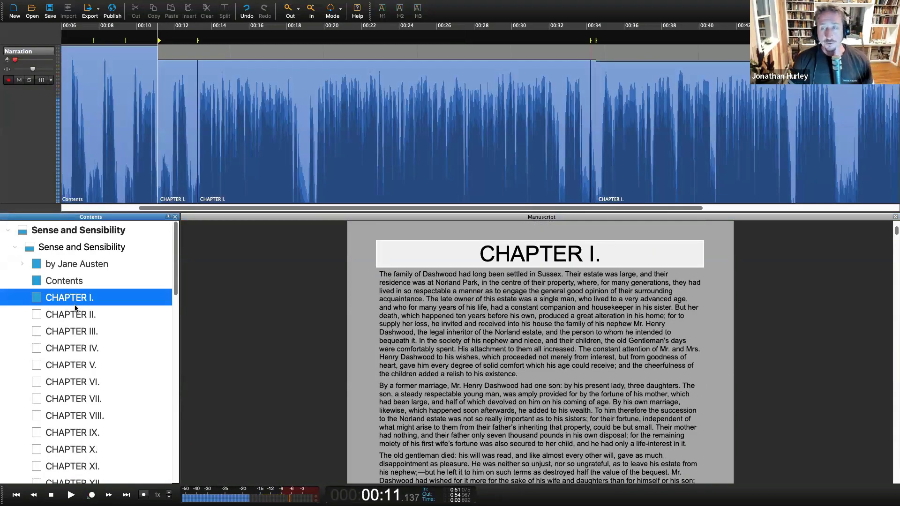
pyautogui.click(73, 330)
pyautogui.scroll(-10, 72, 366)
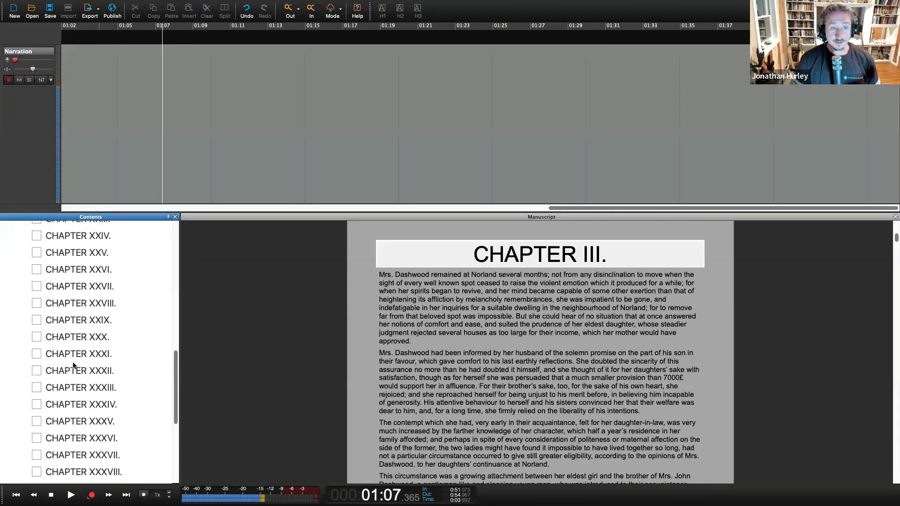
pyautogui.click(73, 366)
pyautogui.scroll(-8, 117, 420)
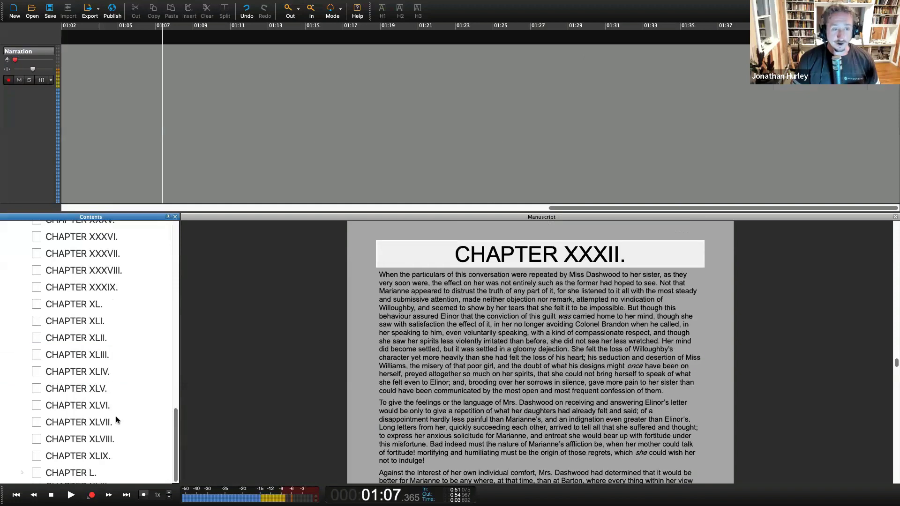
pyautogui.click(97, 457)
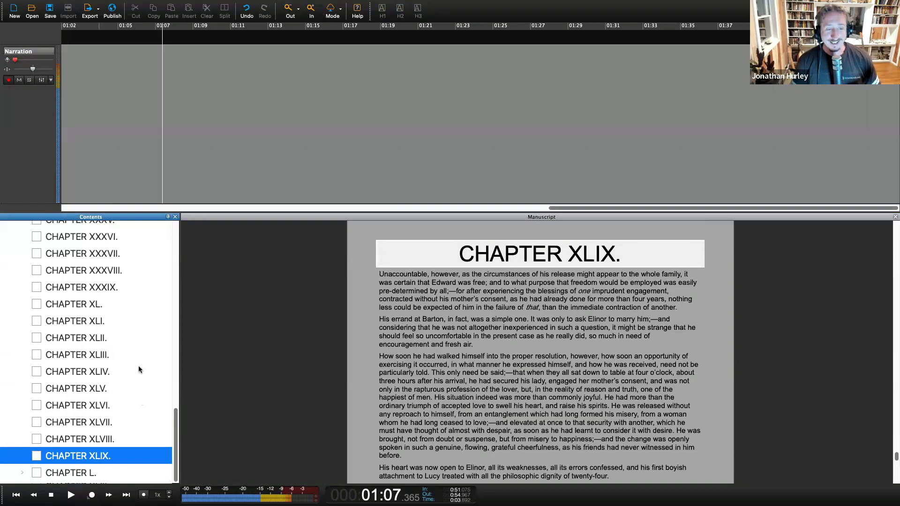
# Go back to the early chapters and step through Chapters V, VI and VII in the manuscript
pyautogui.press('r')
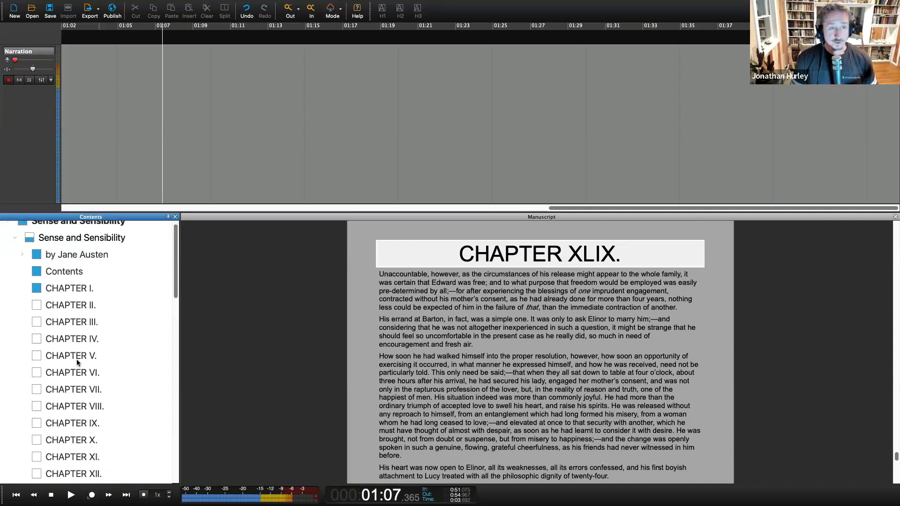
pyautogui.click(77, 359)
pyautogui.click(79, 375)
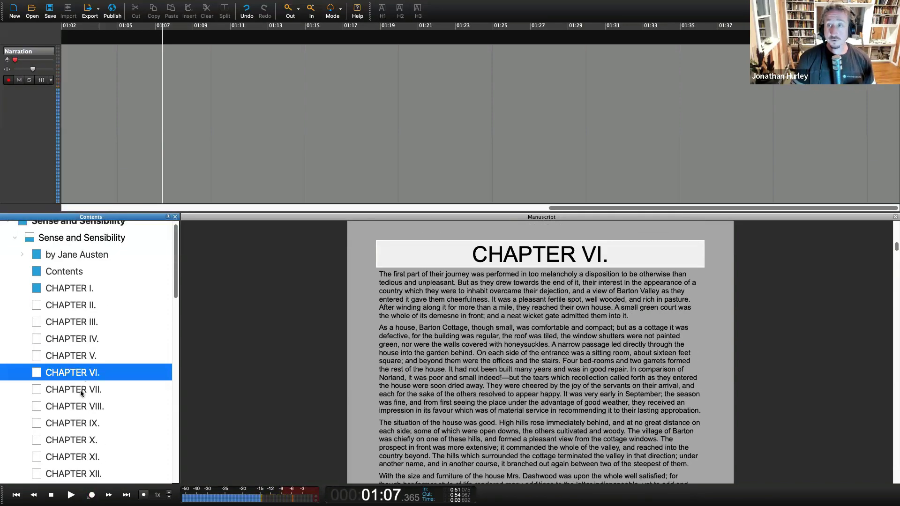
pyautogui.click(81, 392)
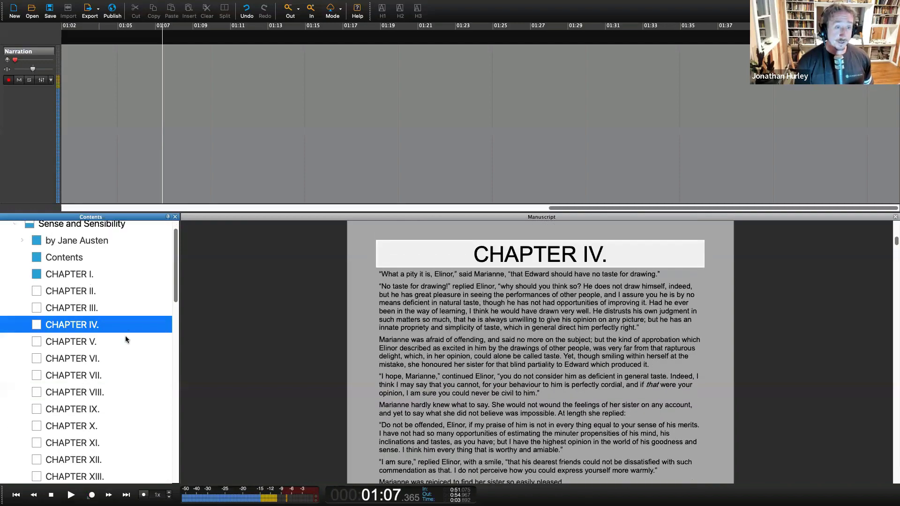
# View Chapters XXIII and XXVI in the manuscript, and return to the start of the contents
pyautogui.scroll(-10, 125, 338)
pyautogui.click(94, 338)
pyautogui.press('Down')
pyautogui.click(109, 397)
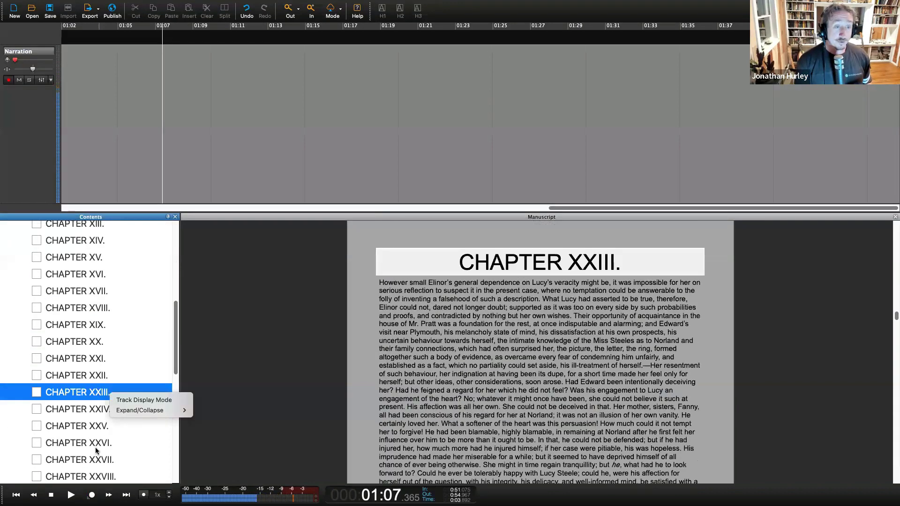
pyautogui.click(94, 445)
pyautogui.scroll(10, 105, 317)
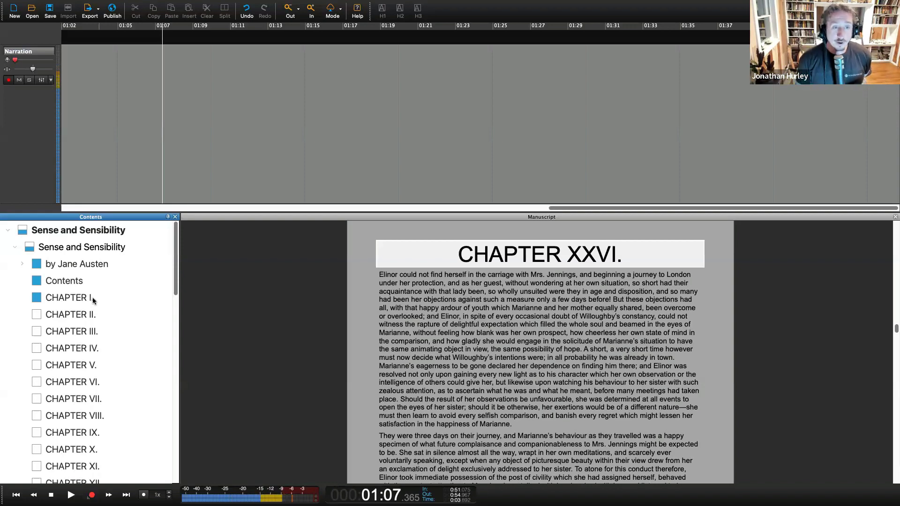
# Step through Chapters I to V in order to compare their recorded audio and manuscript text
pyautogui.click(100, 298)
pyautogui.click(94, 315)
pyautogui.click(93, 330)
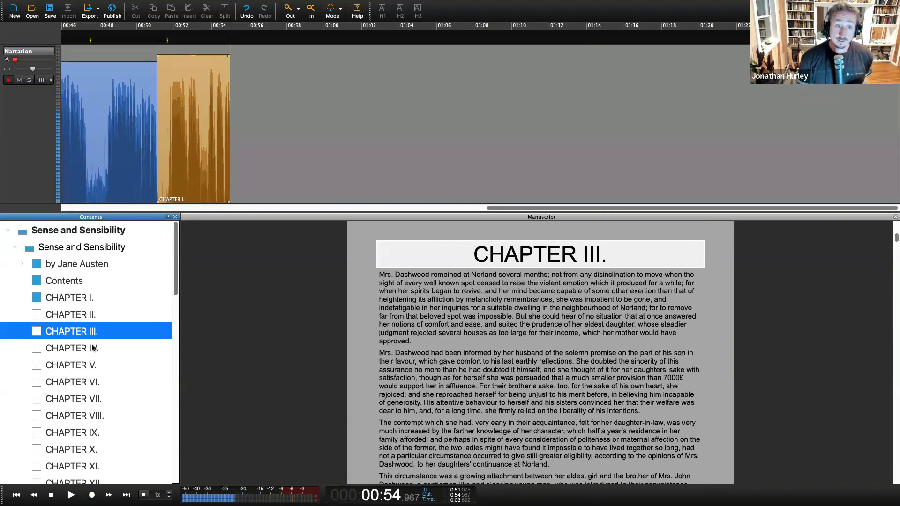
pyautogui.click(93, 348)
pyautogui.click(93, 365)
# Switch back and forth between Chapters I and II to check their positions in the narration audio
pyautogui.click(92, 297)
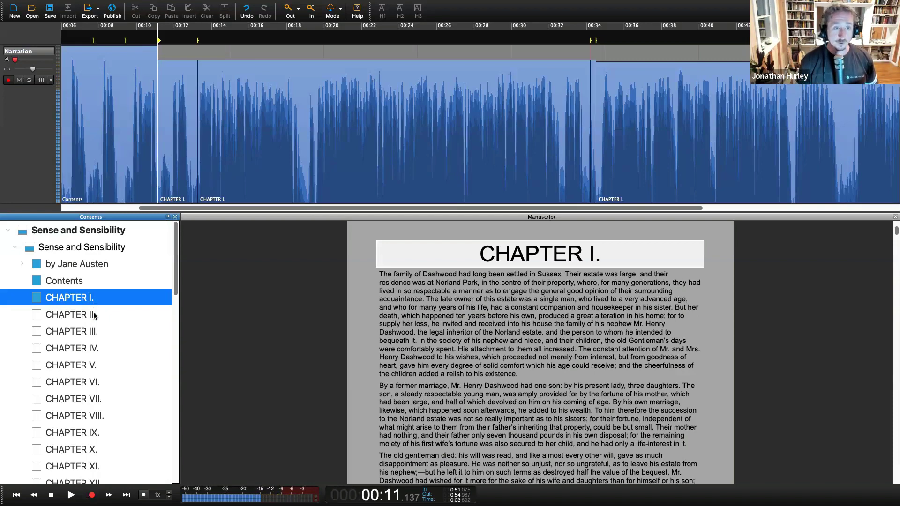
pyautogui.click(94, 316)
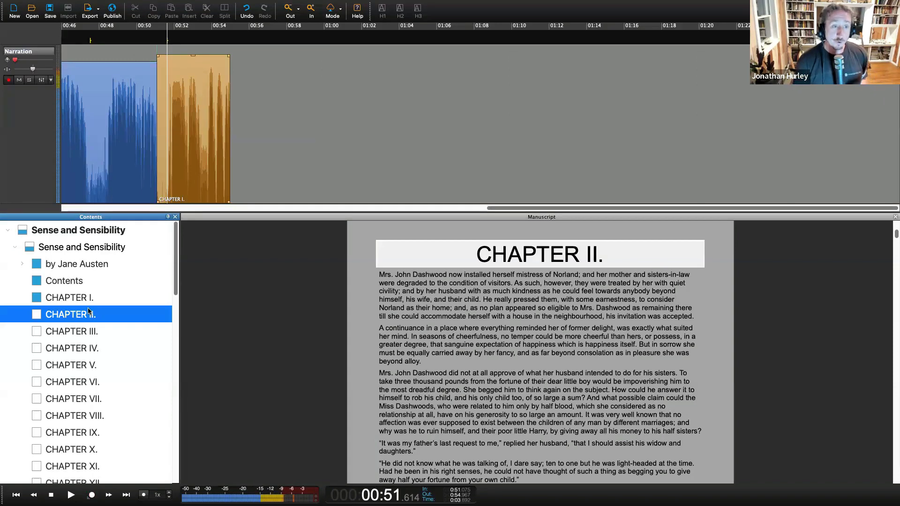
pyautogui.click(86, 304)
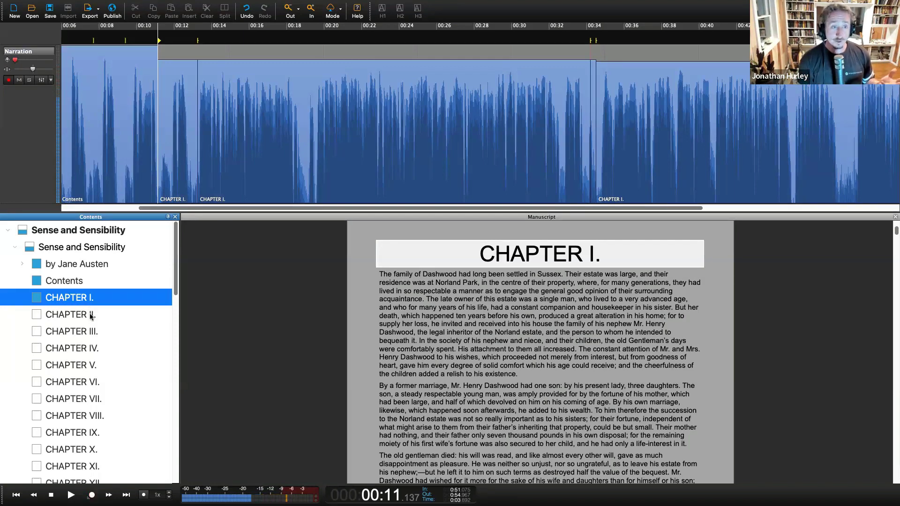
pyautogui.click(91, 316)
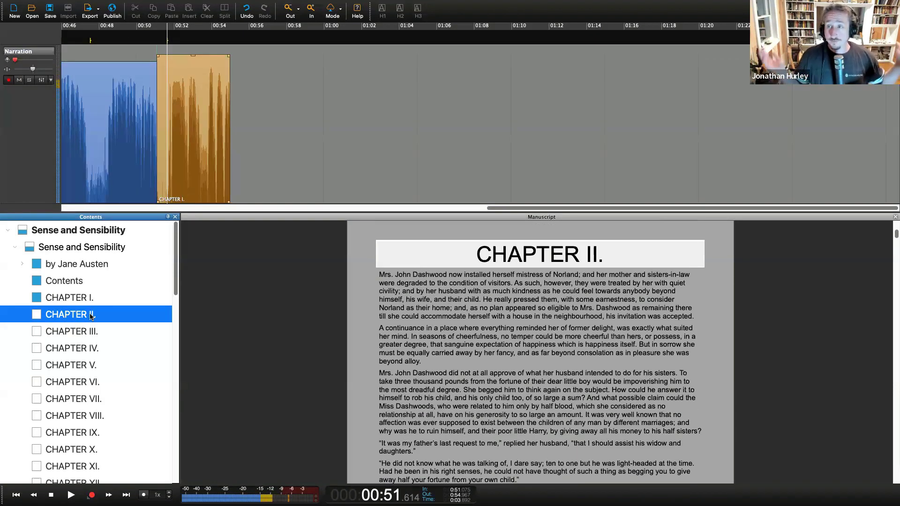
# View Chapters IV, XXXV and XXIX in the manuscript, and go back to the start of the contents
pyautogui.press('r')
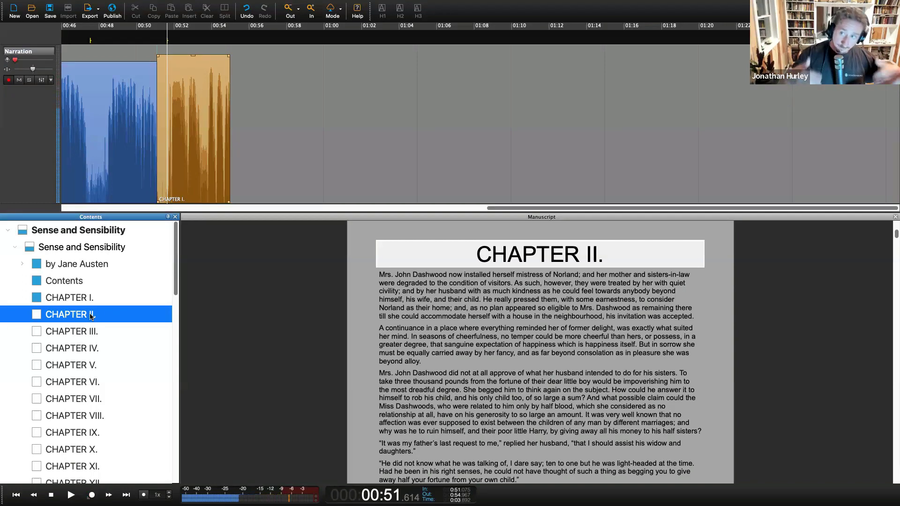
pyautogui.click(91, 352)
pyautogui.scroll(-10, 90, 354)
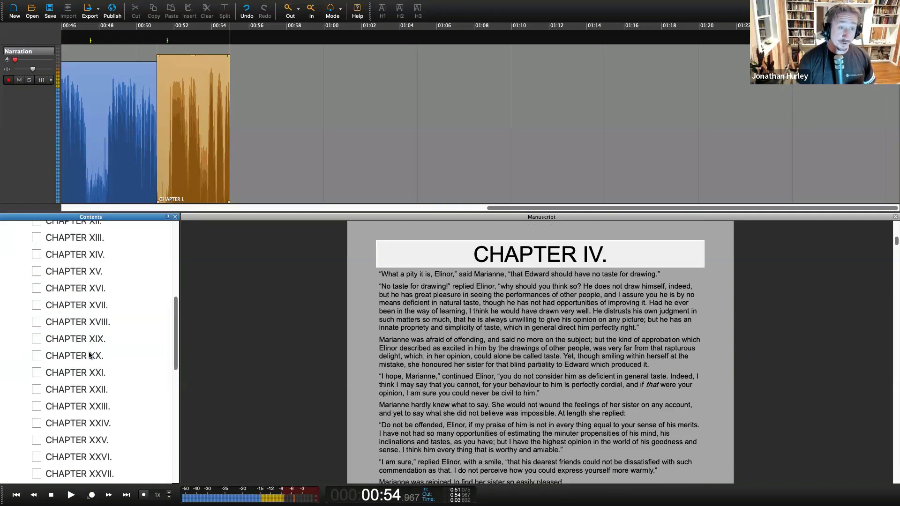
pyautogui.rightClick(91, 354)
pyautogui.rightClick(88, 411)
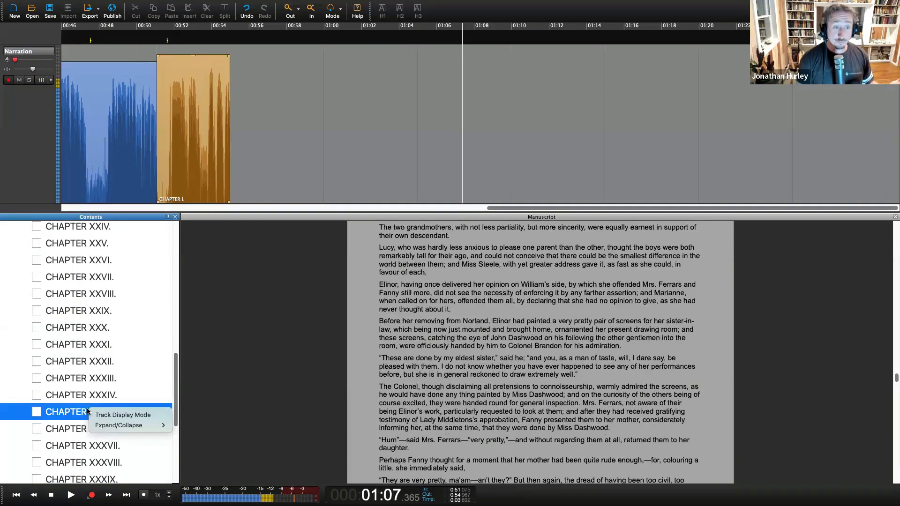
pyautogui.click(105, 360)
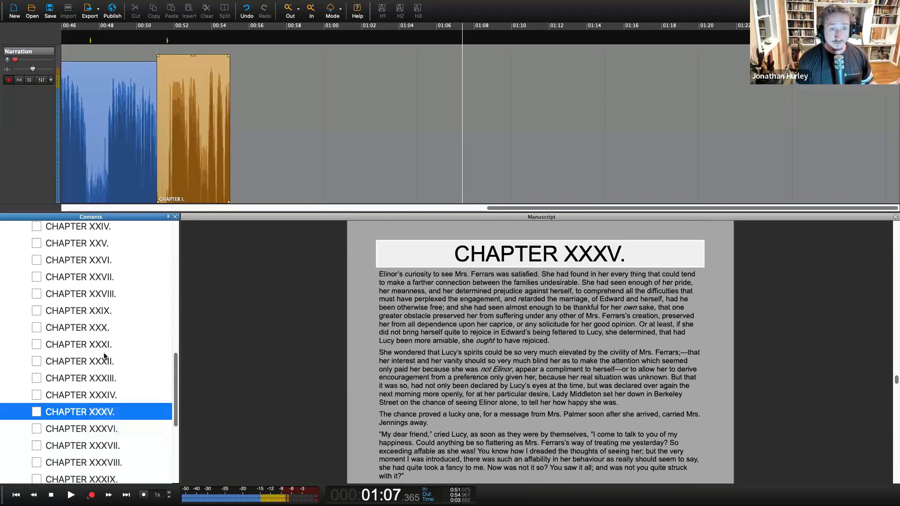
pyautogui.click(106, 310)
pyautogui.scroll(10, 101, 285)
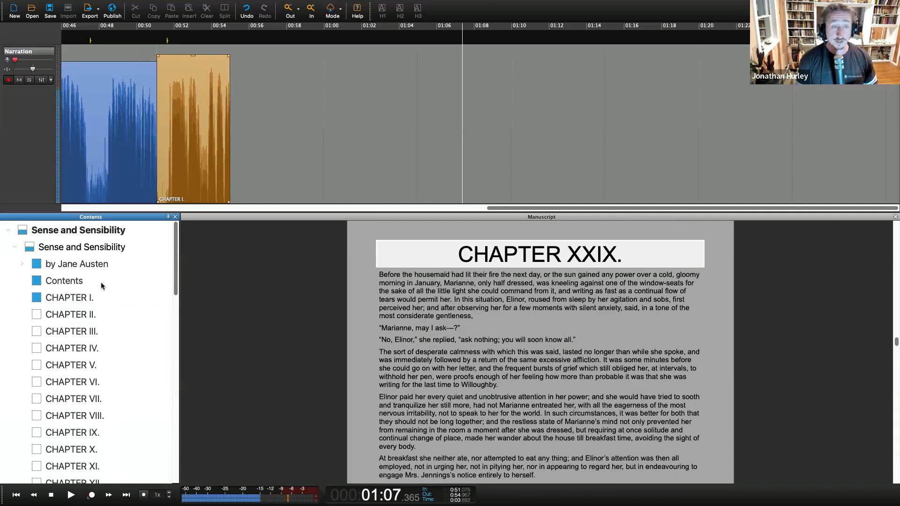
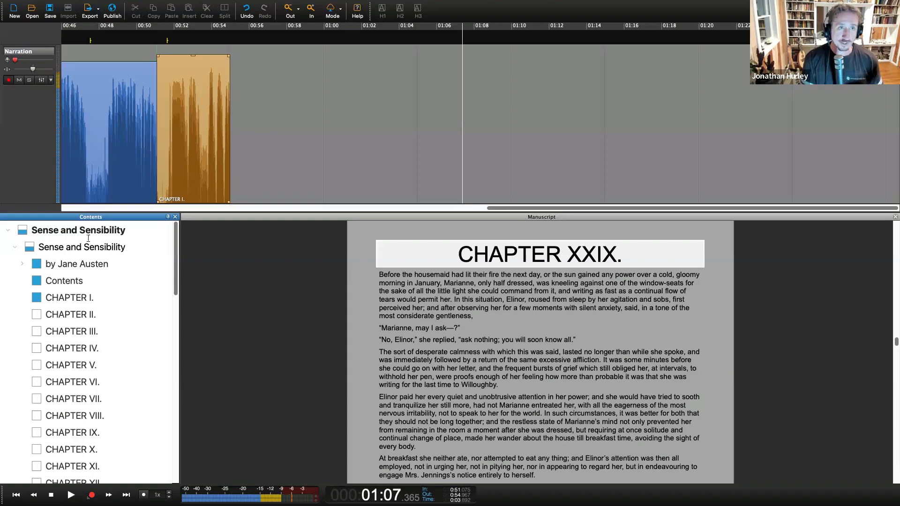
# Open the recent file "ADORABLE for Publication.epub", discarding the unsaved changes to the Sense and Sensibility session
pyautogui.click(85, 5)
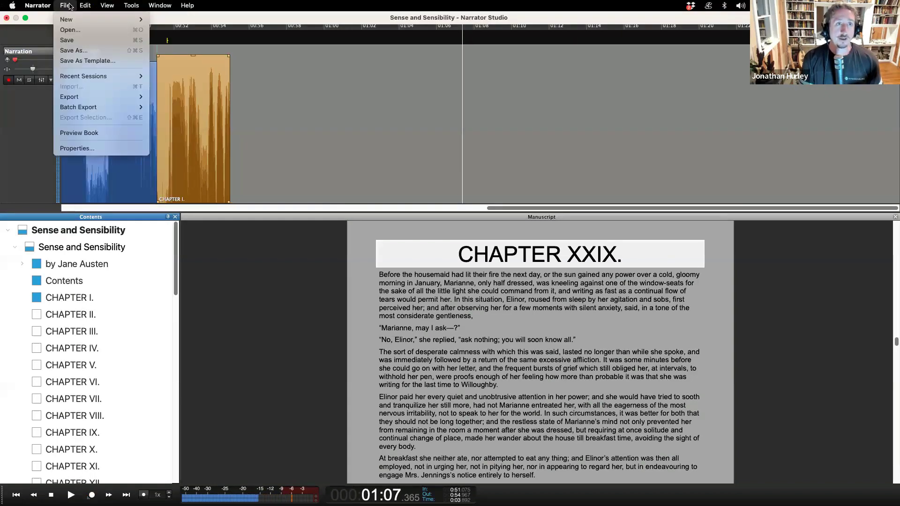
pyautogui.moveTo(66, 5)
pyautogui.moveTo(81, 79)
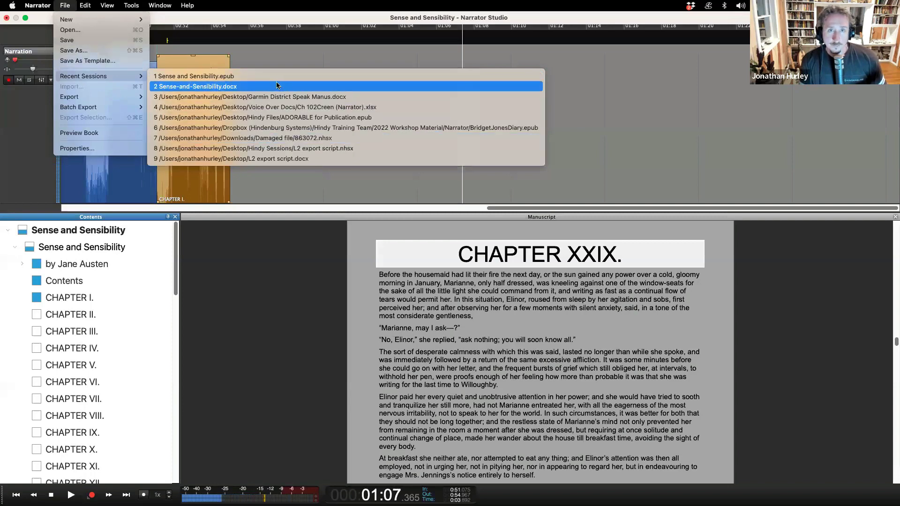
pyautogui.click(275, 117)
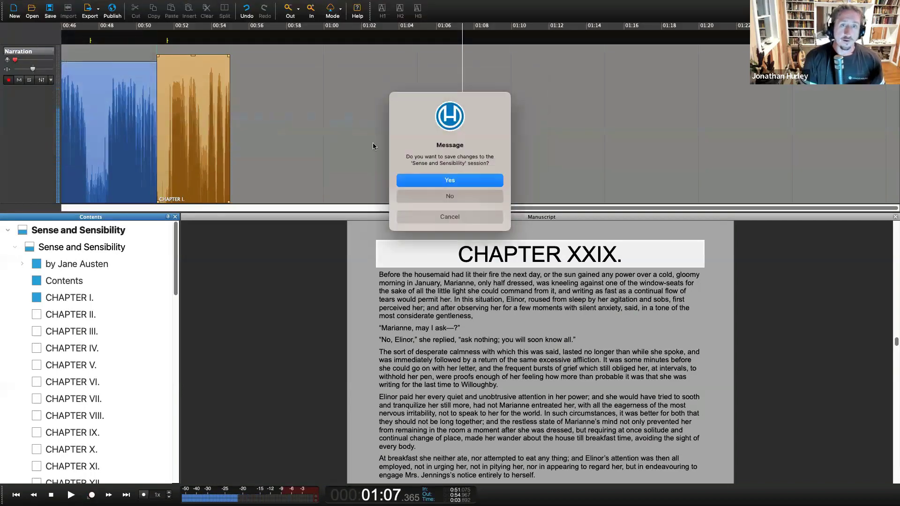
pyautogui.click(449, 196)
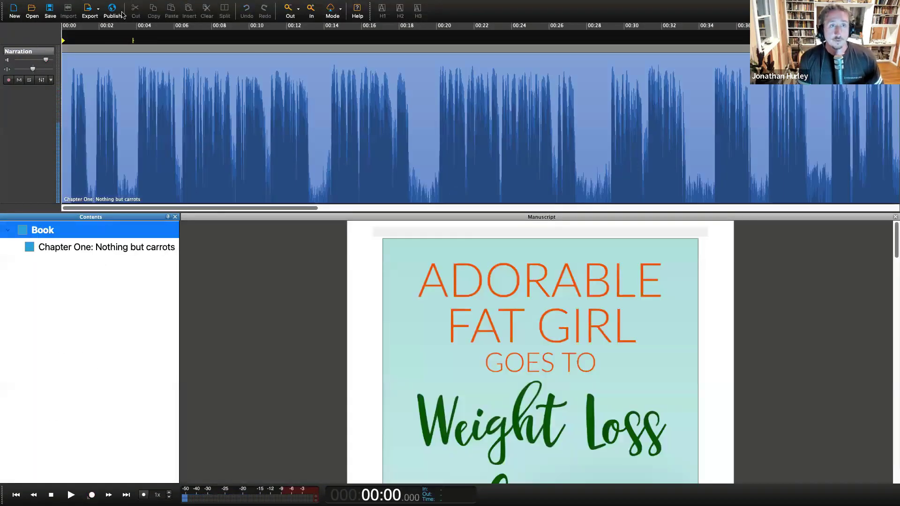
# Go to Chapter One: Nothing but carrots and place the playhead near the end of its narration recording
pyautogui.click(117, 195)
pyautogui.click(125, 250)
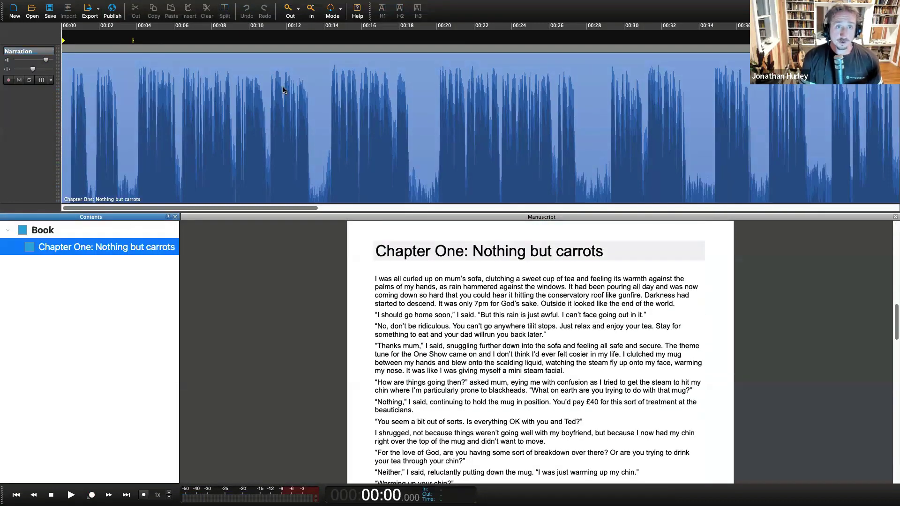
pyautogui.click(296, 43)
pyautogui.scroll(-5, 296, 42)
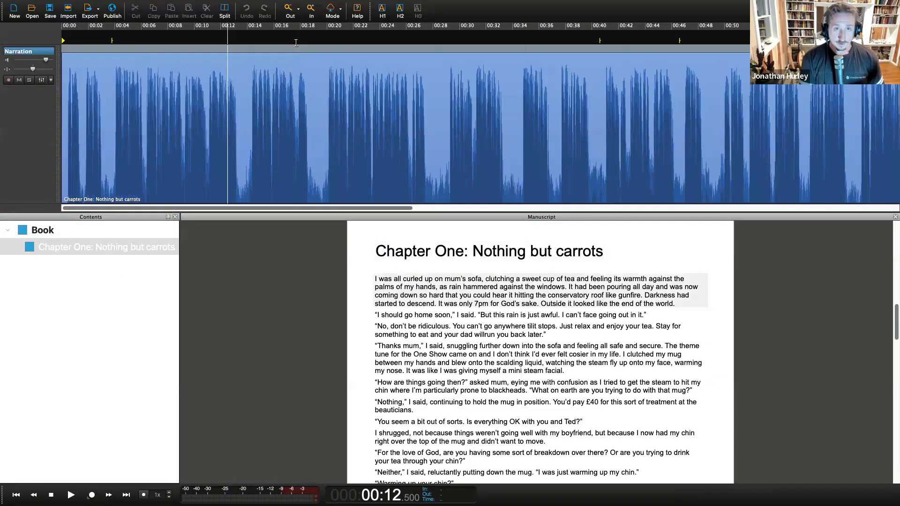
pyautogui.click(346, 39)
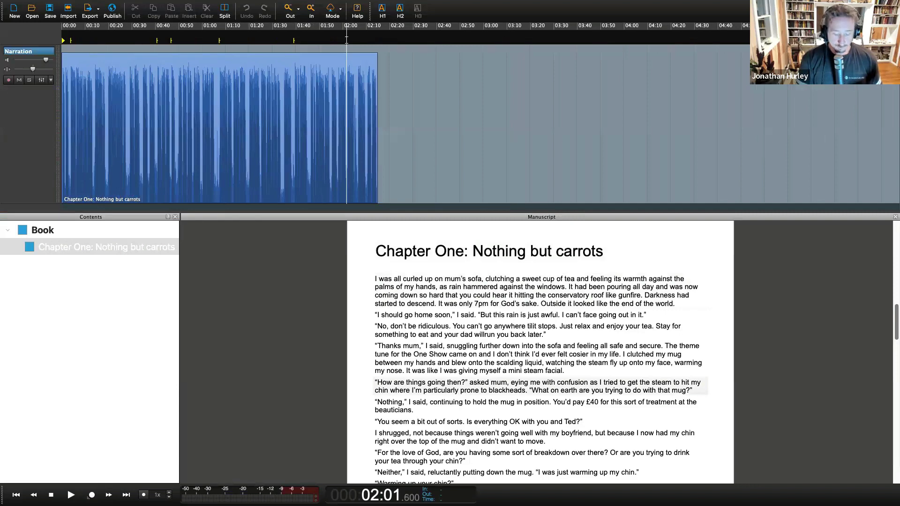
pyautogui.scroll(4, 347, 40)
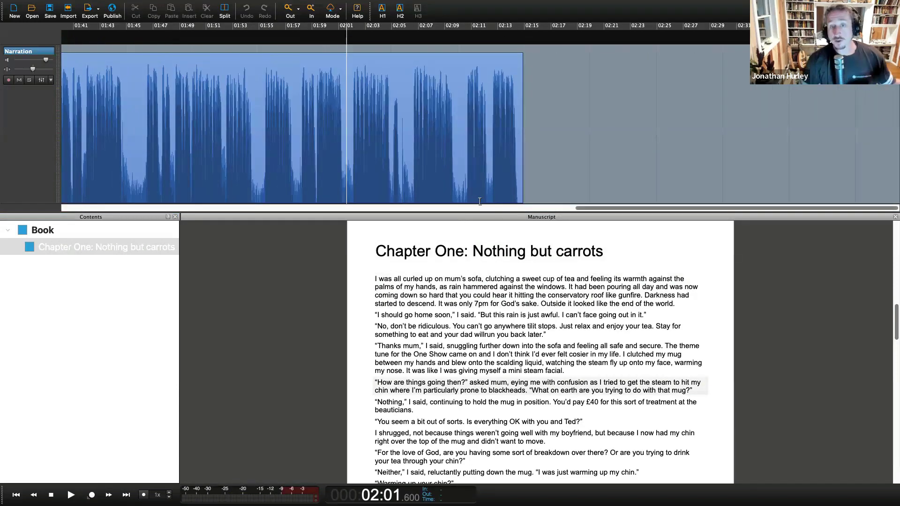
pyautogui.click(497, 42)
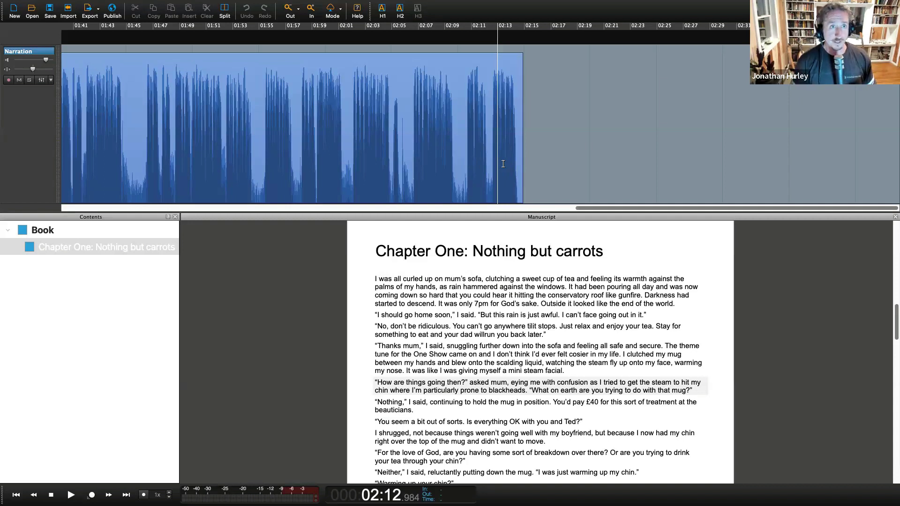
# Run the Export for ACX validation, decline to continue exporting, and select the short added segment at the end of the narration
pyautogui.click(97, 11)
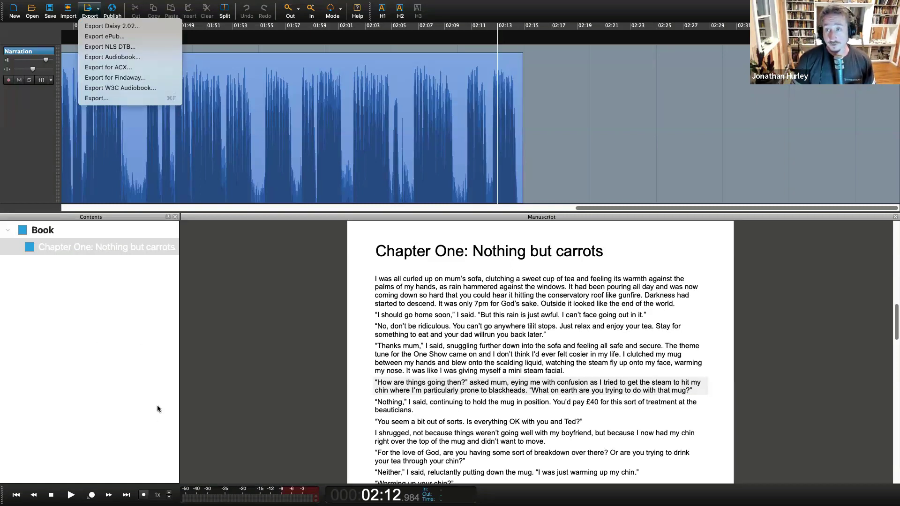
pyautogui.click(118, 68)
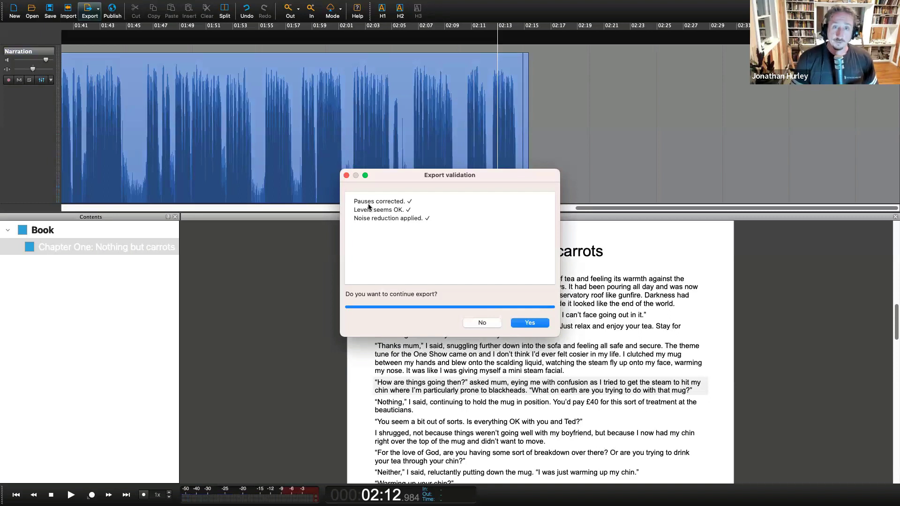
pyautogui.moveTo(398, 181); pyautogui.dragTo(256, 167)
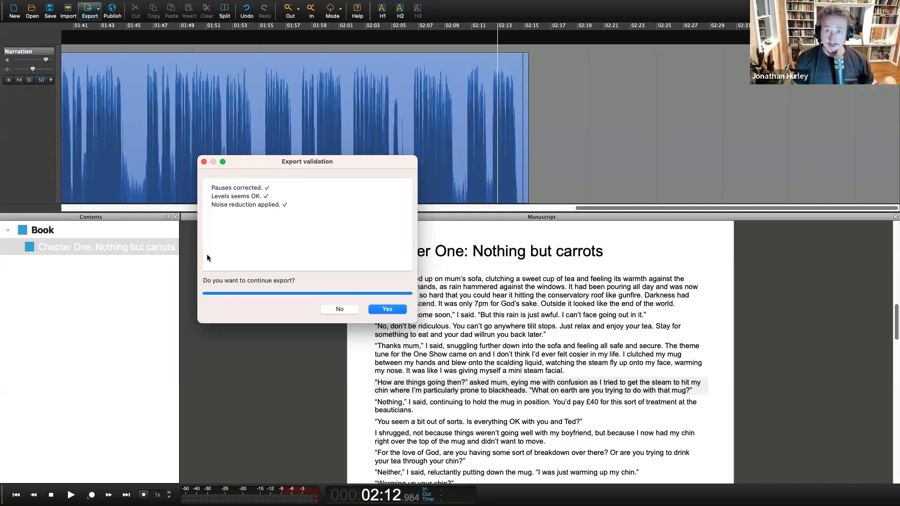
pyautogui.click(335, 308)
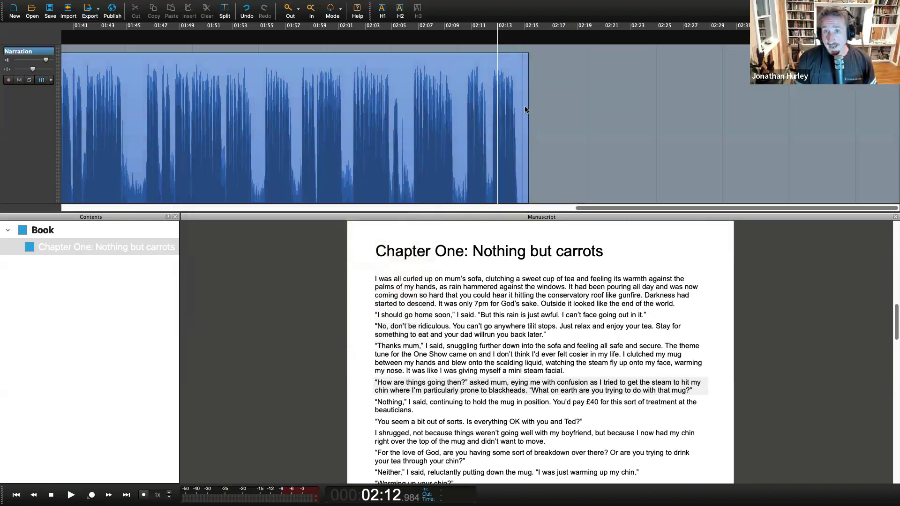
pyautogui.moveTo(525, 106); pyautogui.dragTo(529, 106)
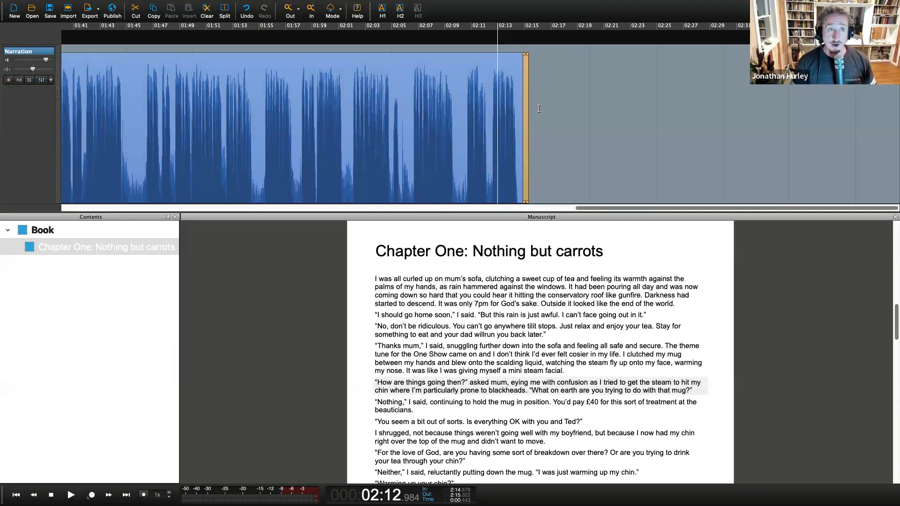
# Inspect the Noise Reduction and Audiobook Process effects on the Narration track, briefly playing the audio through the noise reduction
pyautogui.click(41, 80)
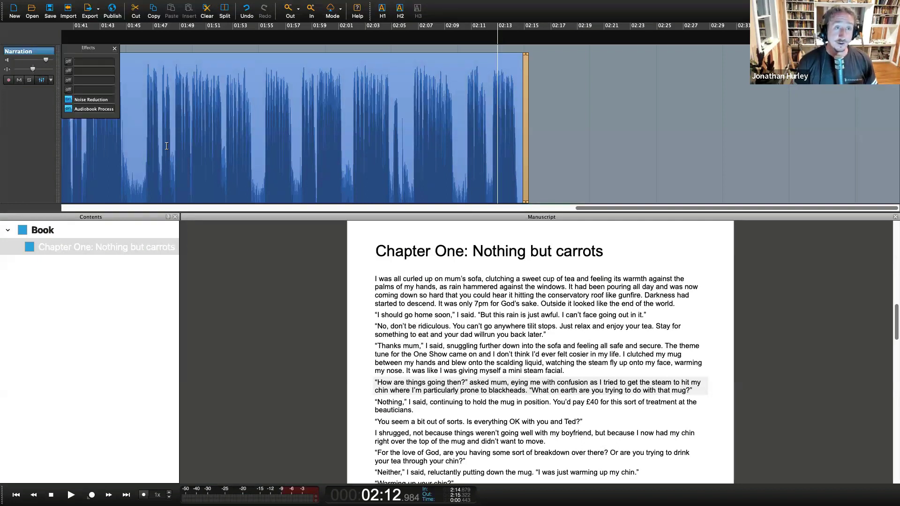
pyautogui.click(103, 100)
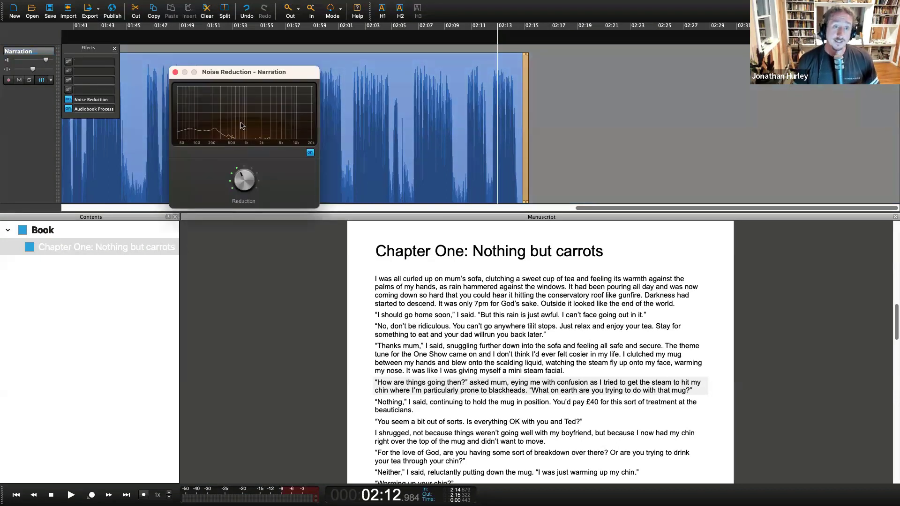
pyautogui.click(244, 34)
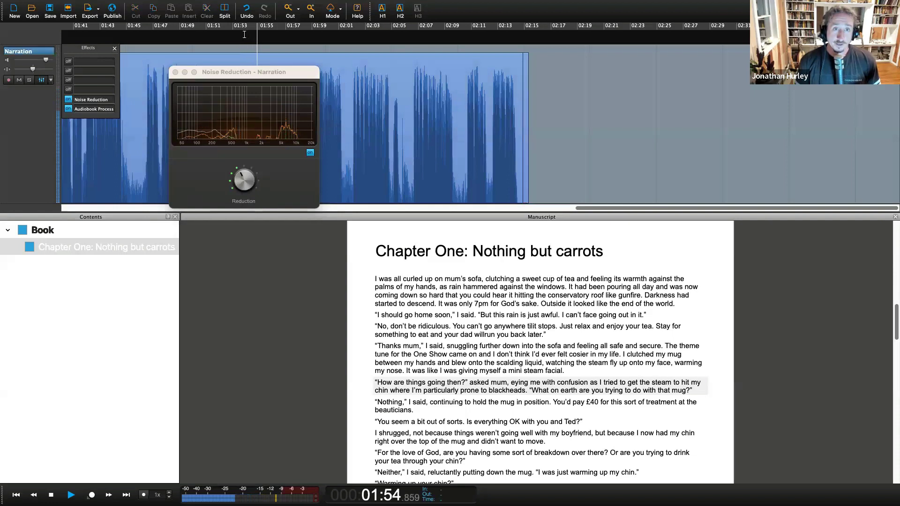
pyautogui.click(176, 71)
pyautogui.press('space')
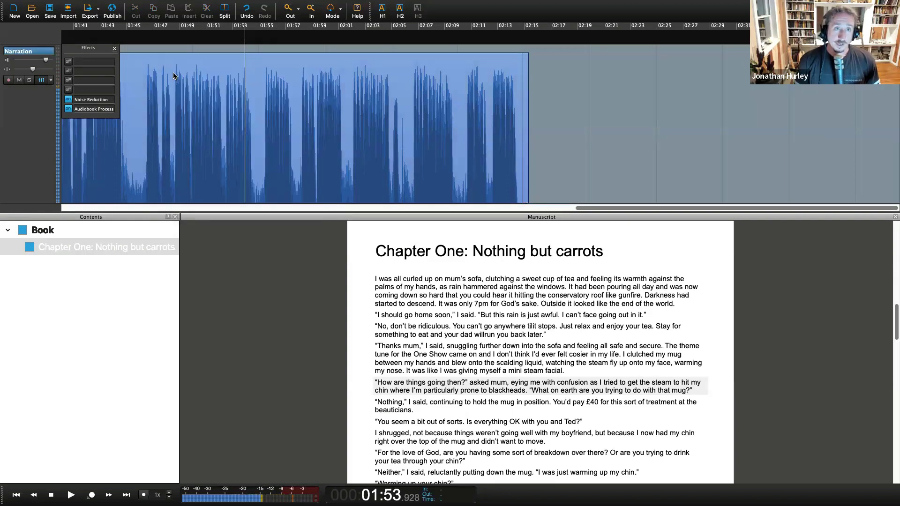
pyautogui.click(92, 111)
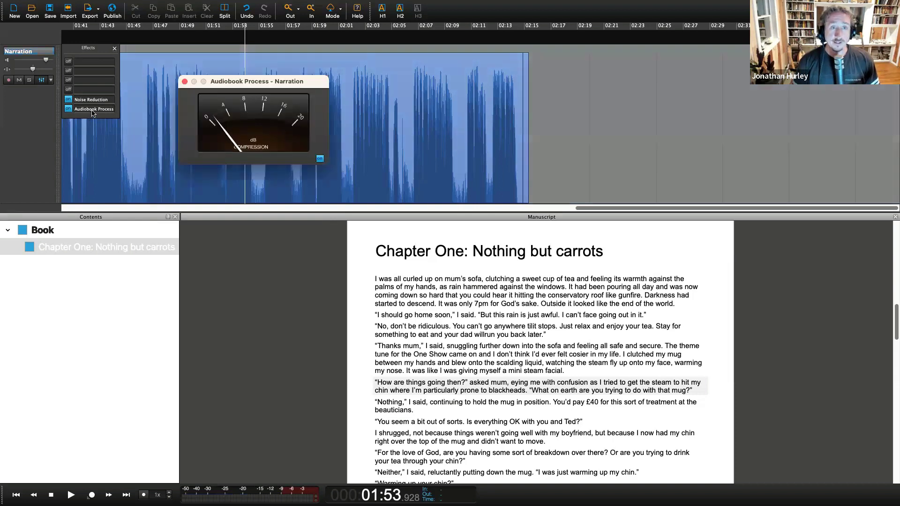
pyautogui.click(185, 83)
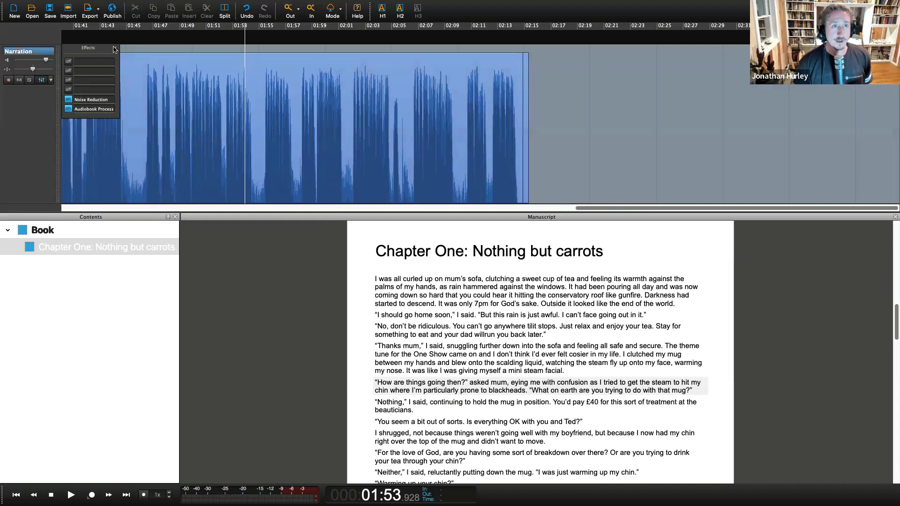
pyautogui.click(115, 48)
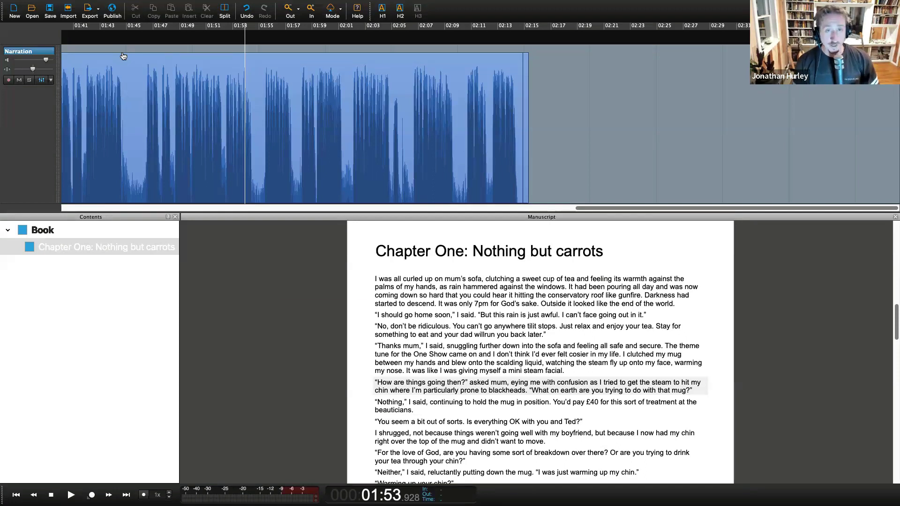
# Switch to Numbers and move the Ch 102Creen spreadsheet window aside
pyautogui.press('super+Tab')
pyautogui.press('super+Tab')
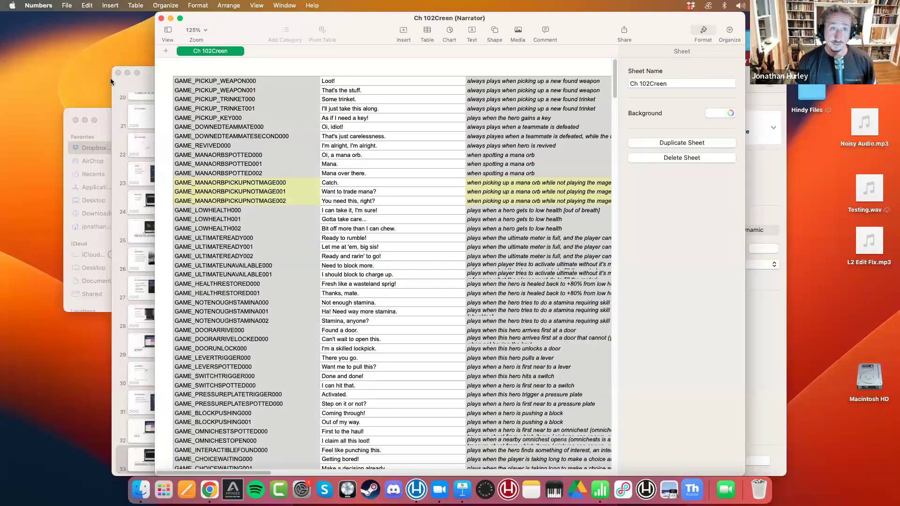
pyautogui.click(121, 80)
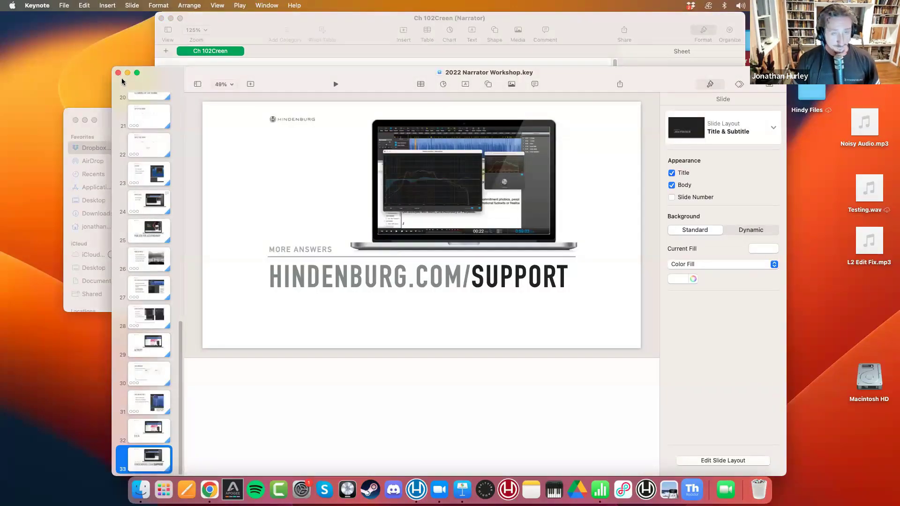
pyautogui.press('super+Tab')
pyautogui.moveTo(238, 32); pyautogui.dragTo(228, 169)
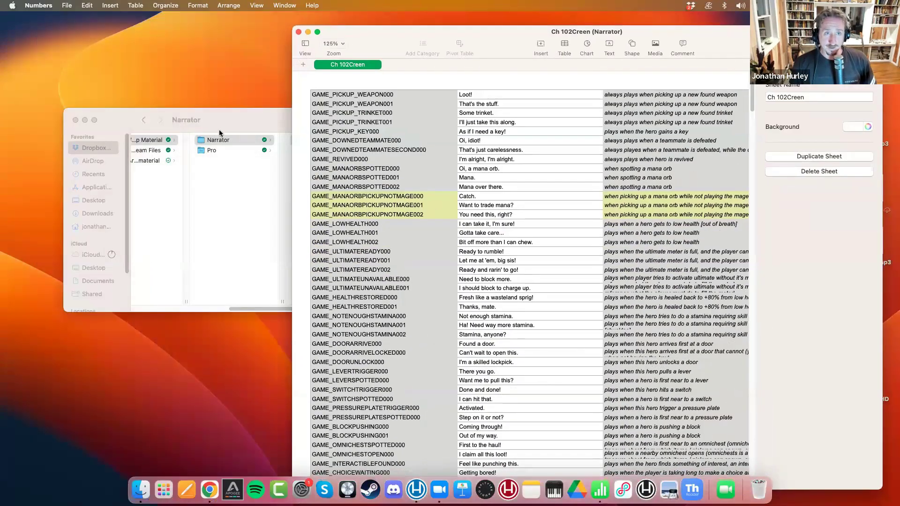
# Open the recent spreadsheet "jh FRMC_4006 Travis the Turtle is Missing" and reposition its window
pyautogui.click(222, 129)
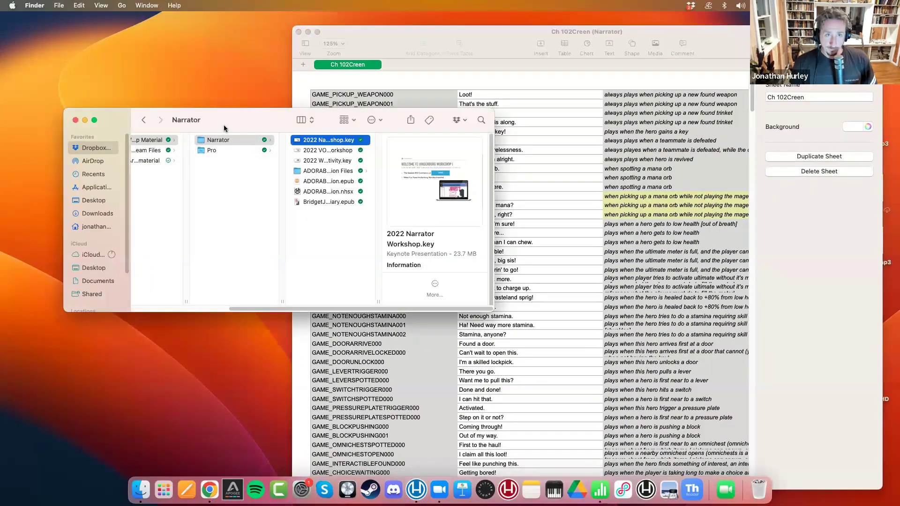
pyautogui.click(394, 39)
pyautogui.click(63, 7)
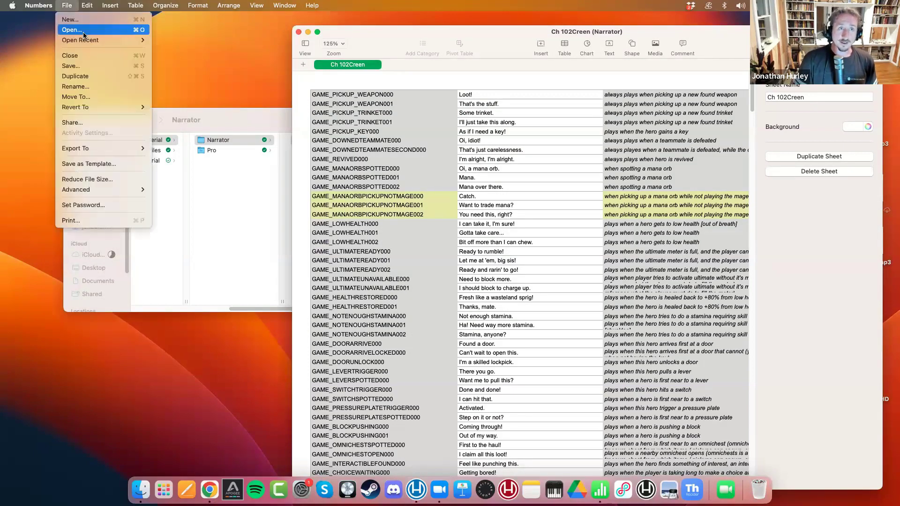
pyautogui.moveTo(80, 39)
pyautogui.click(259, 50)
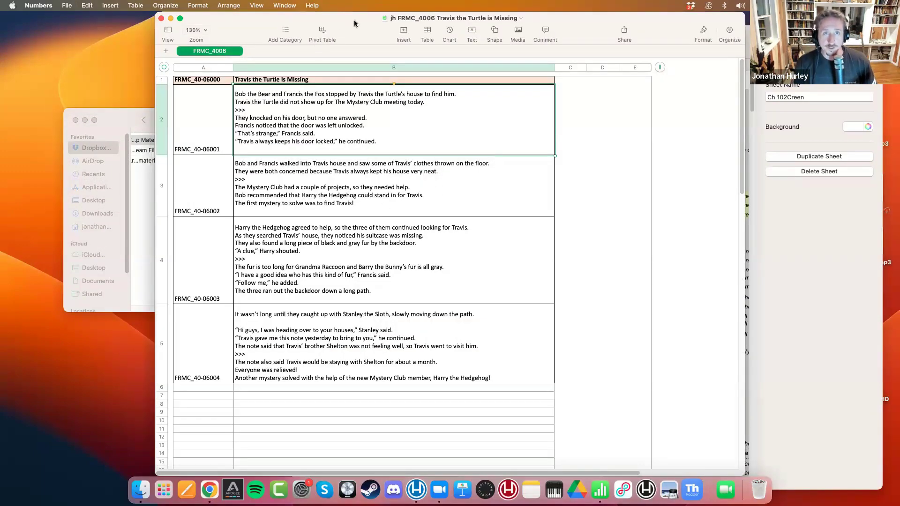
pyautogui.moveTo(330, 27); pyautogui.dragTo(188, 33)
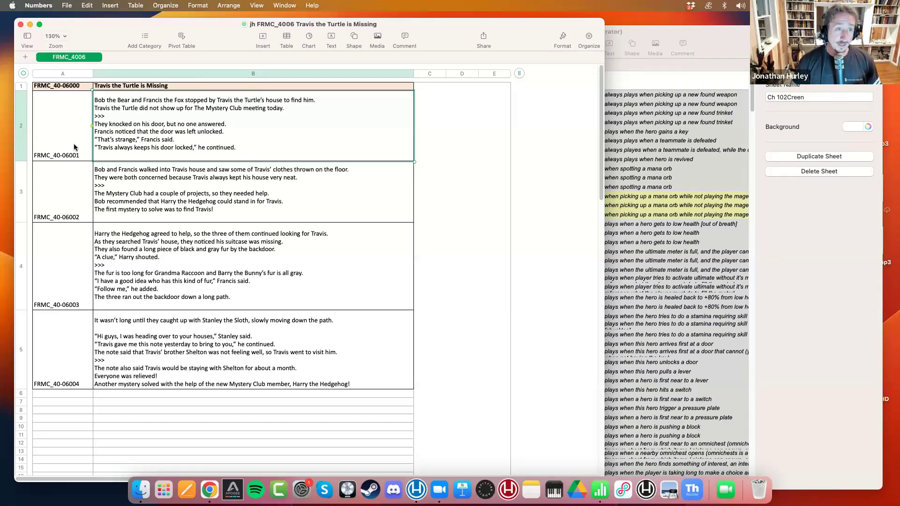
# Examine the file names FRMC_40-06001 to FRMC_40-06004 and the script text that belongs to them
pyautogui.click(63, 158)
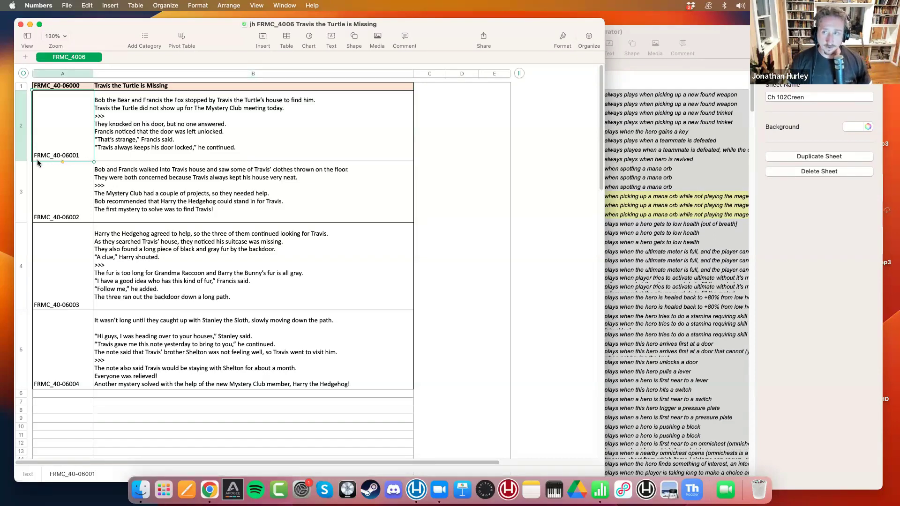
pyautogui.click(107, 183)
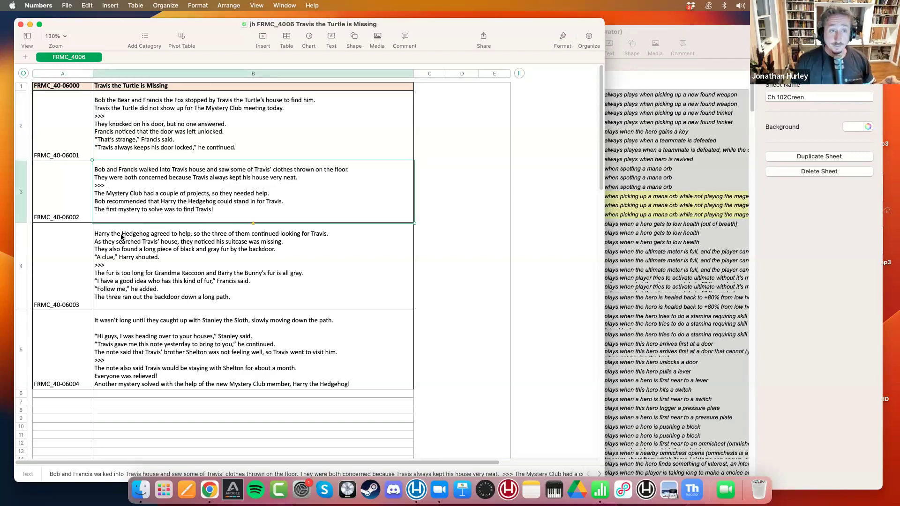
pyautogui.click(131, 256)
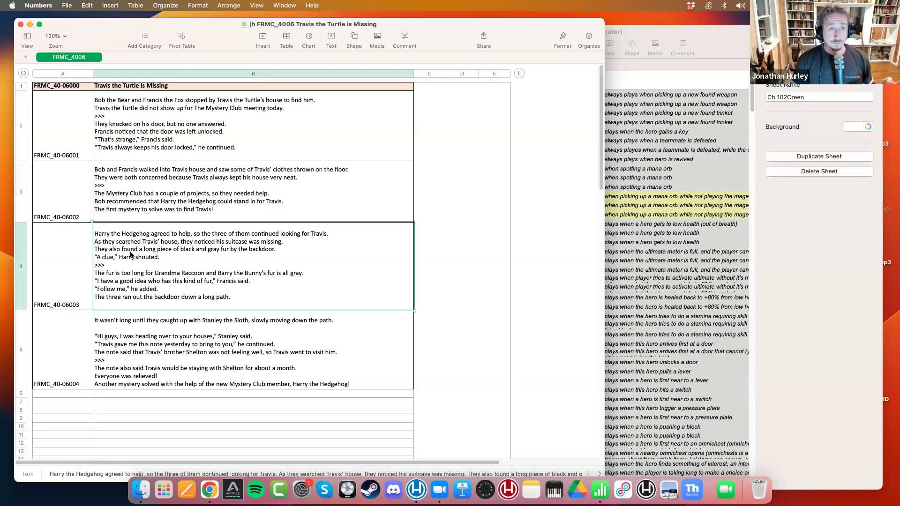
pyautogui.click(73, 149)
pyautogui.click(78, 217)
pyautogui.click(86, 303)
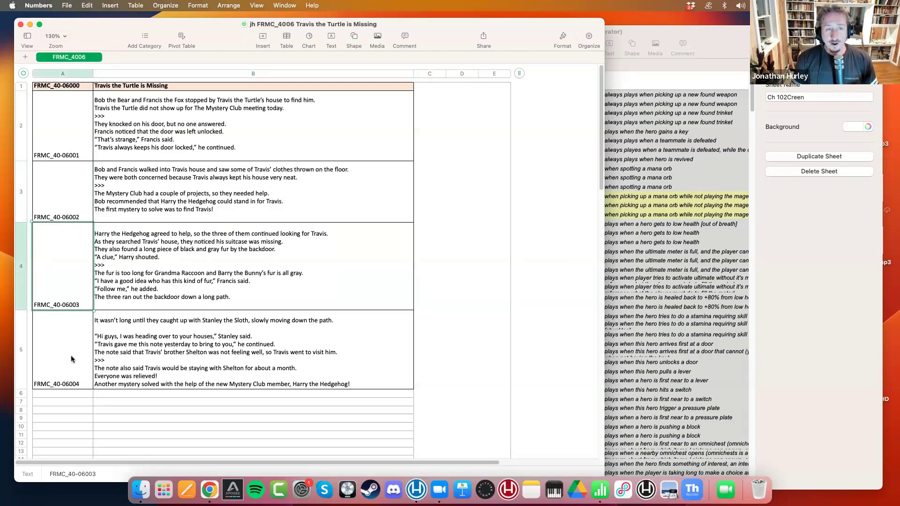
pyautogui.click(68, 387)
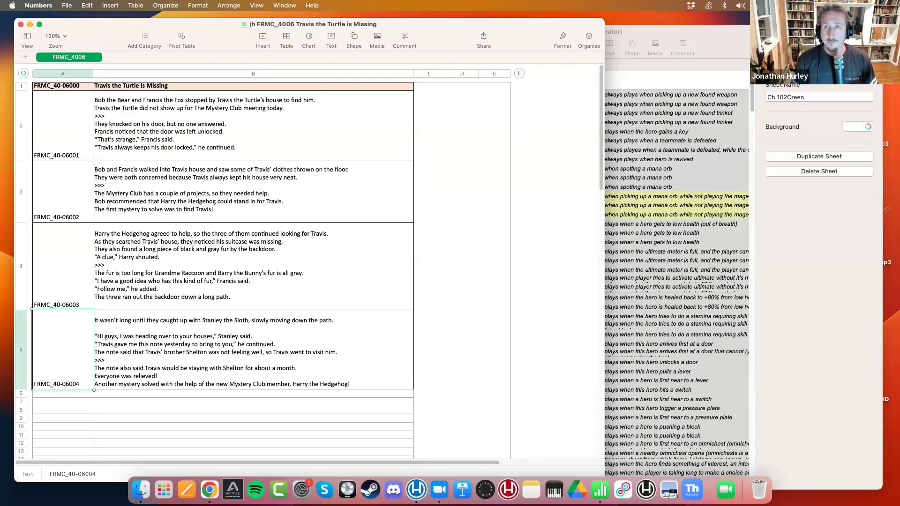
# Bring the Ch 102Creen spreadsheet to the front, hide its Format sidebar and show it full screen
pyautogui.click(719, 49)
pyautogui.moveTo(719, 49); pyautogui.dragTo(470, 11)
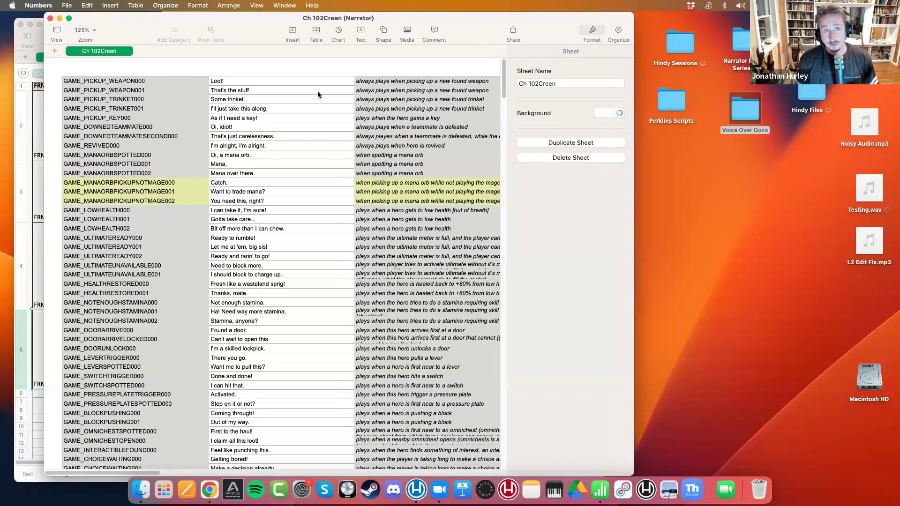
pyautogui.click(224, 81)
pyautogui.click(592, 32)
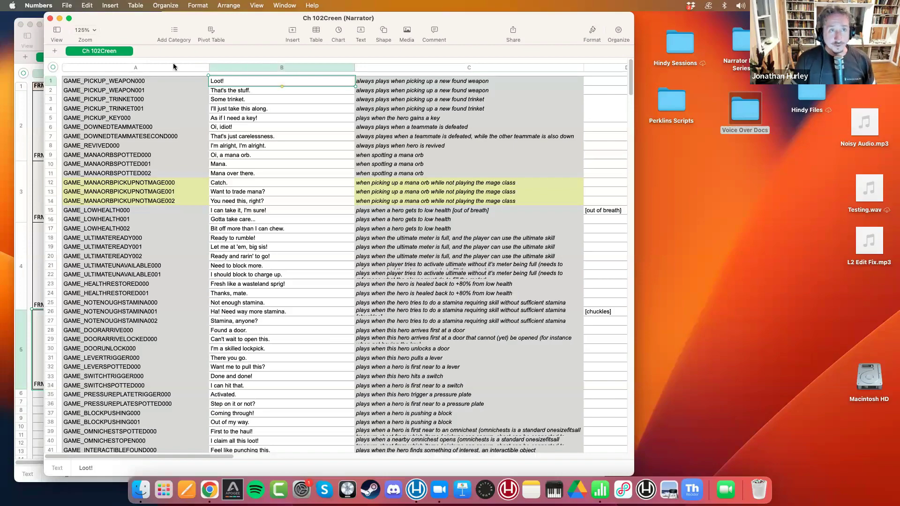
pyautogui.click(68, 19)
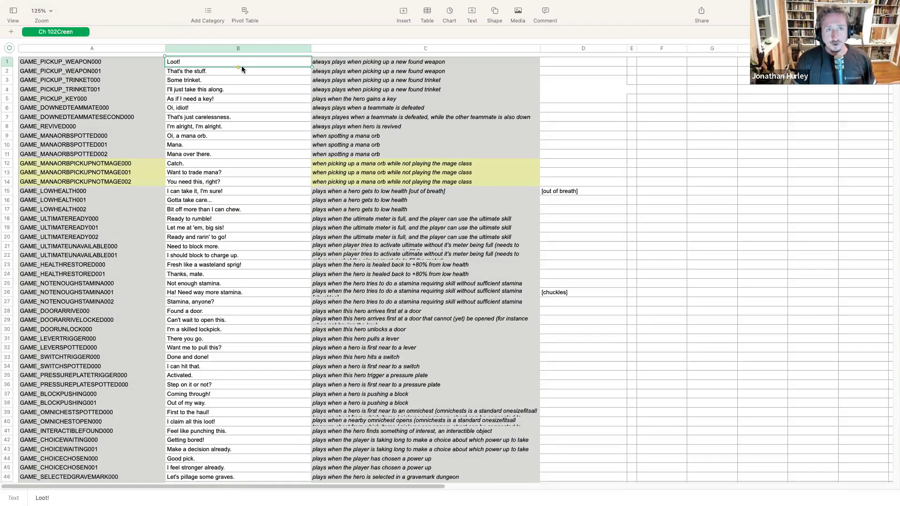
# Examine the context note in the first row and the file names in the first three rows of column A
pyautogui.click(406, 62)
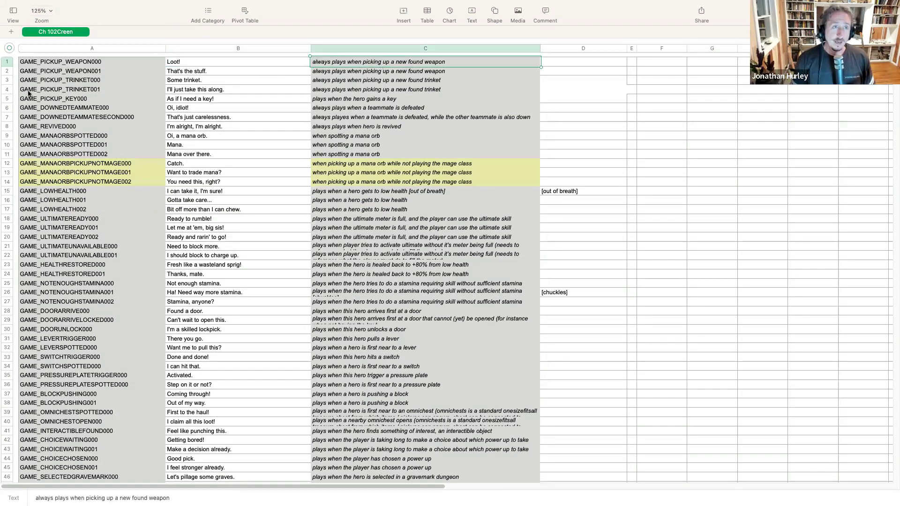
pyautogui.click(100, 62)
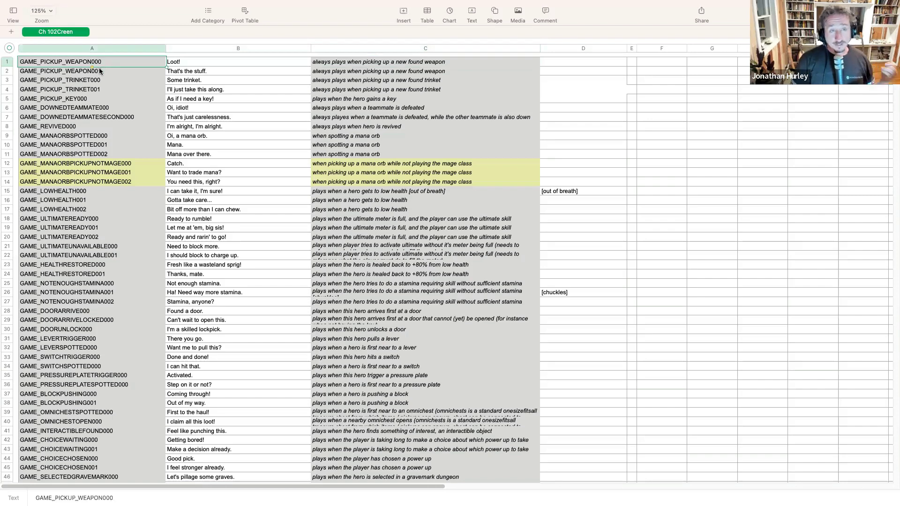
pyautogui.click(103, 70)
pyautogui.click(103, 81)
pyautogui.click(105, 61)
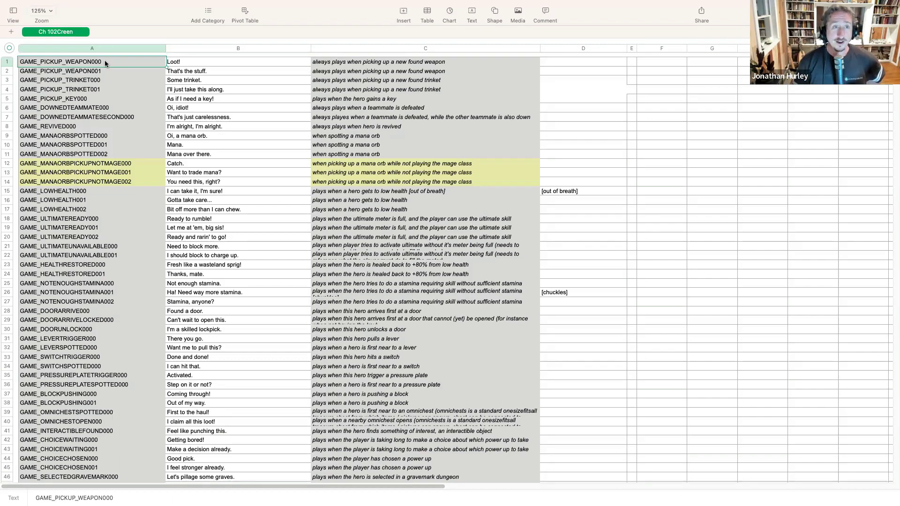
# Examine the spoken lines in column B from "Loot!" in row 1 to "You need this, right?" in row 14
pyautogui.click(186, 66)
pyautogui.click(188, 72)
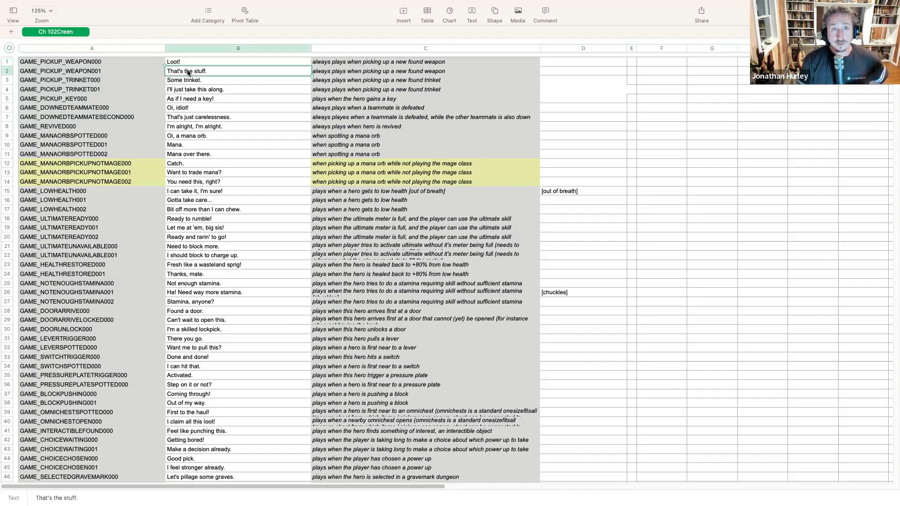
pyautogui.click(189, 81)
pyautogui.click(193, 99)
pyautogui.click(193, 117)
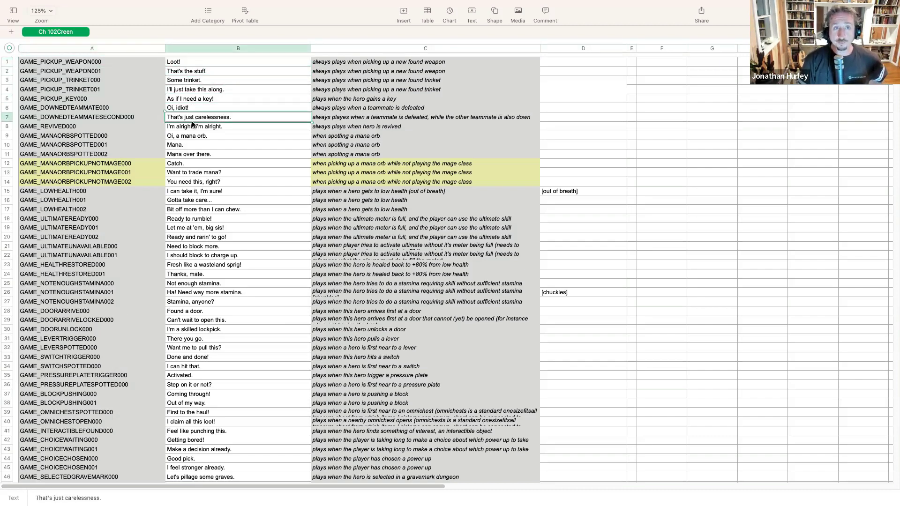
pyautogui.click(195, 136)
pyautogui.click(196, 154)
pyautogui.click(200, 183)
pyautogui.click(185, 66)
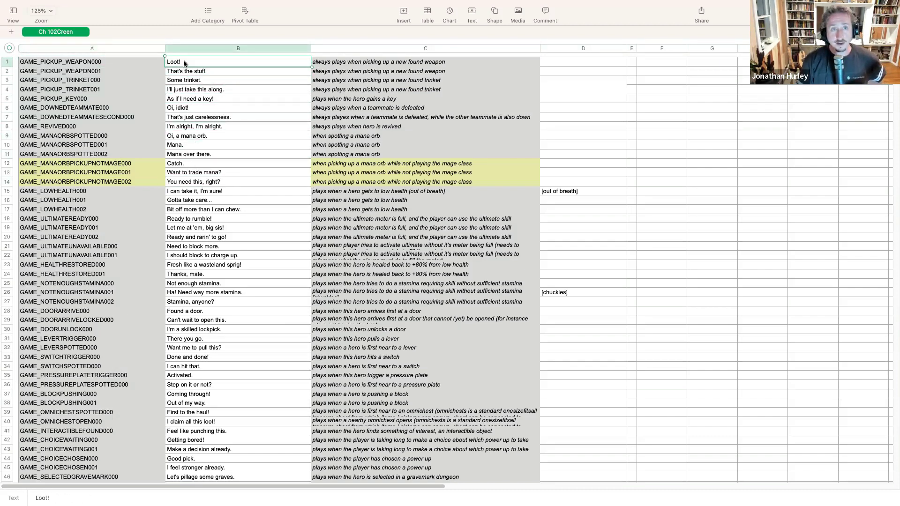
pyautogui.click(189, 75)
pyautogui.click(194, 63)
pyautogui.click(198, 70)
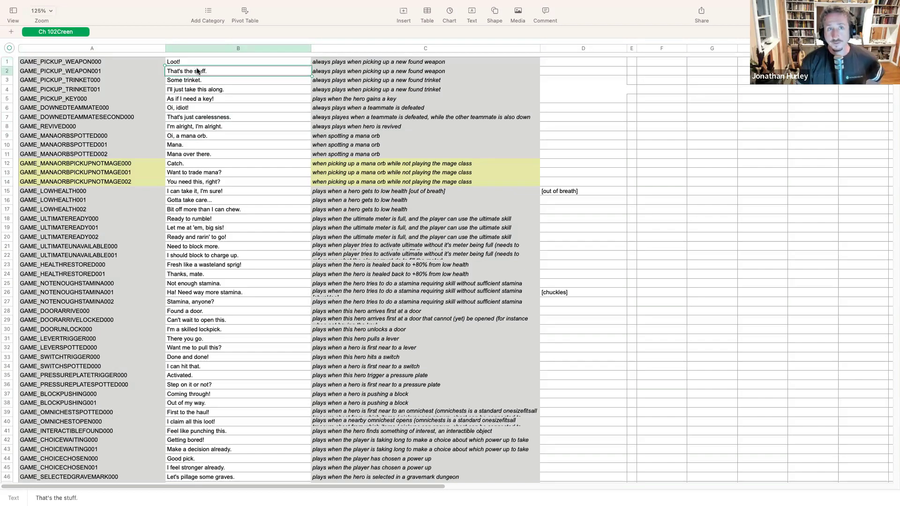
pyautogui.click(198, 83)
pyautogui.click(200, 139)
pyautogui.click(203, 183)
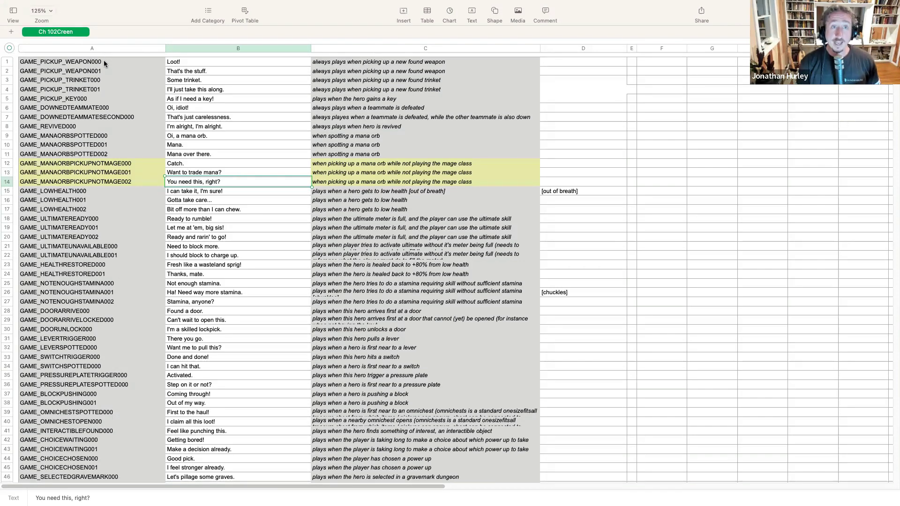
# Look over the file names in column A from GAME_PICKUP_WEAPON000 to the end of the script and return to the first row
pyautogui.click(88, 62)
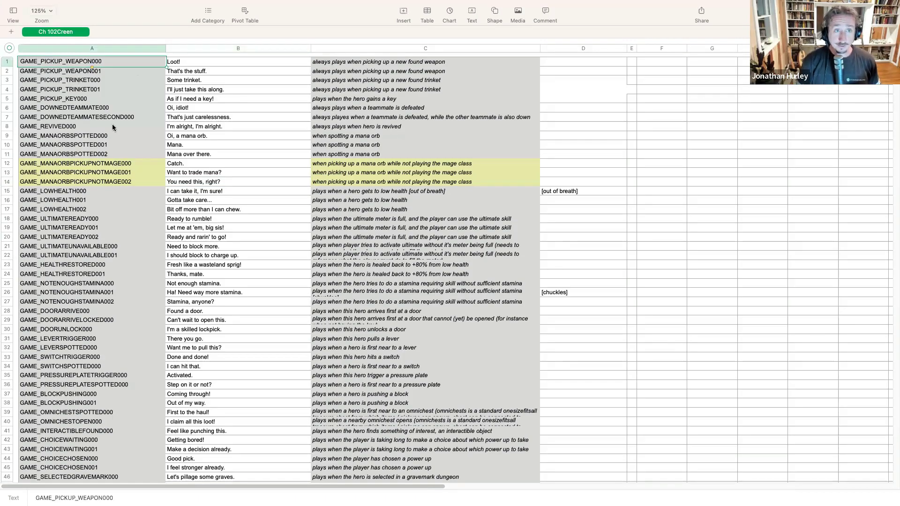
pyautogui.scroll(-15, 277, 255)
pyautogui.scroll(-20, 277, 255)
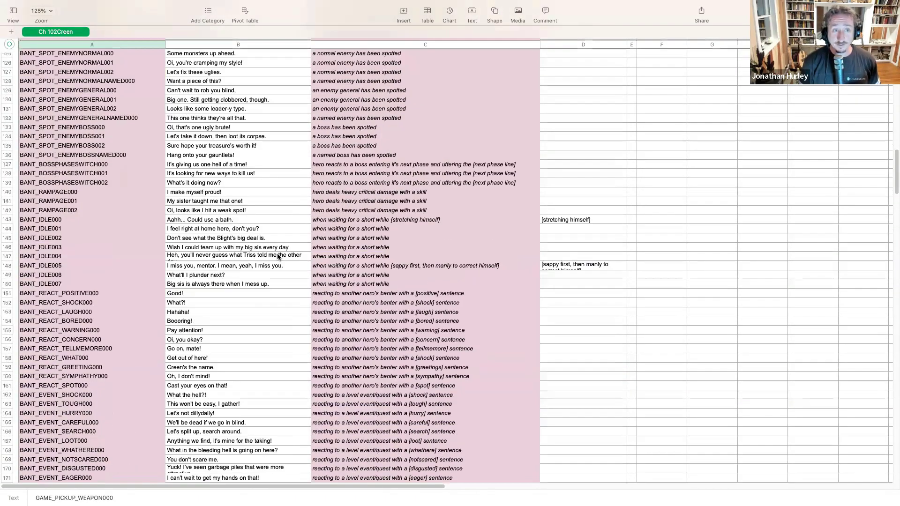
pyautogui.scroll(20, 277, 256)
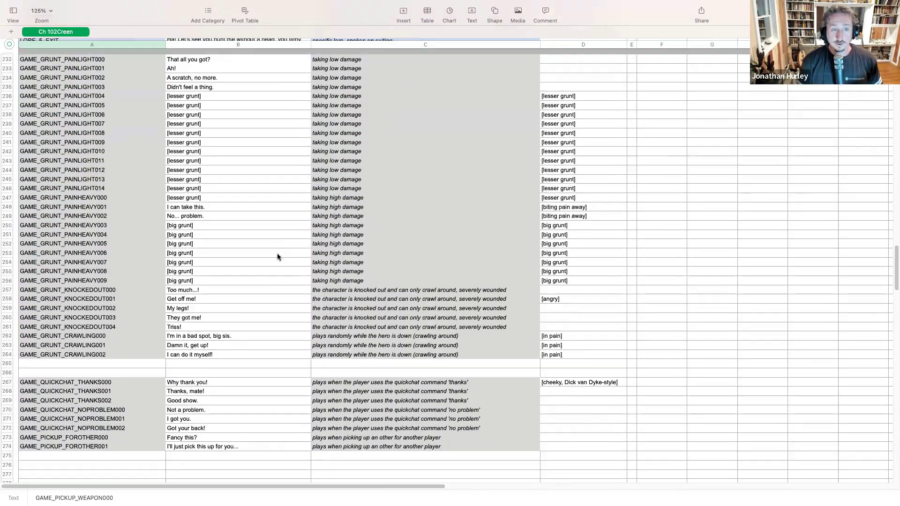
pyautogui.scroll(20, 277, 257)
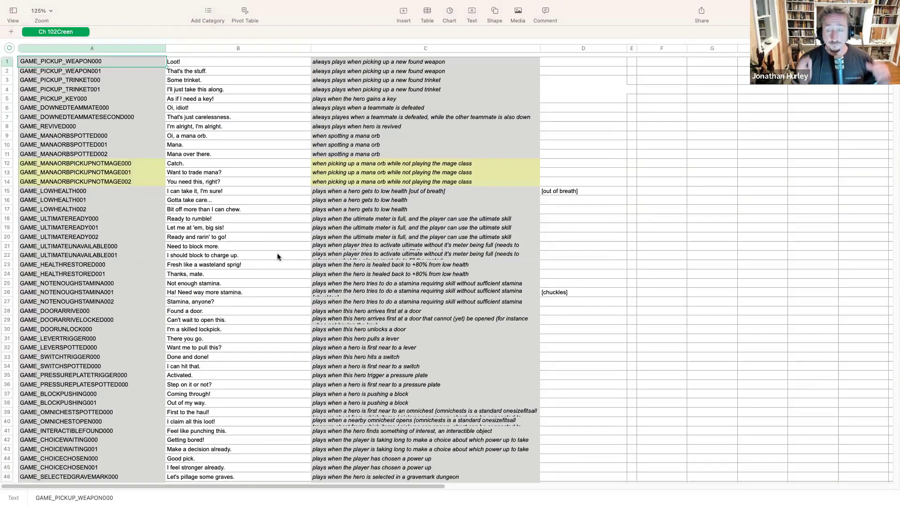
# Switch to Hindenburg Narrator and start opening another file without saving the changes to the current session
pyautogui.press('super+Tab')
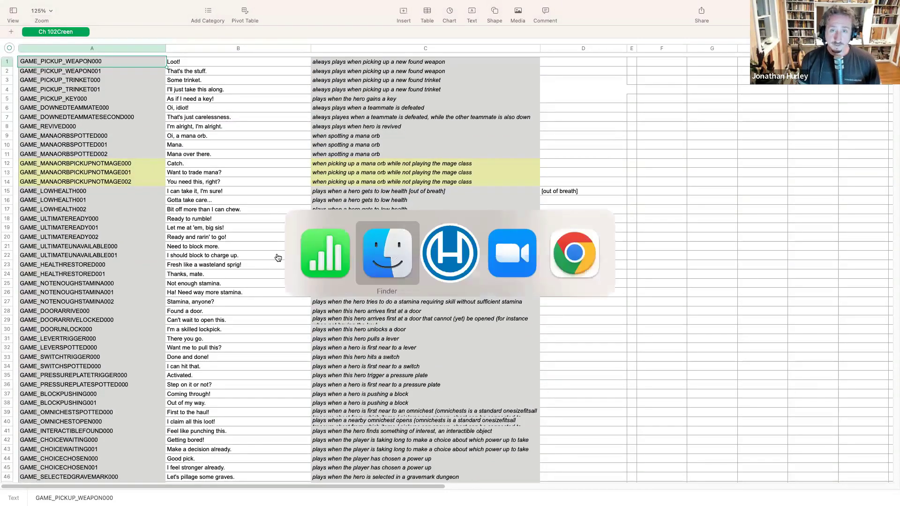
pyautogui.press('super+Tab')
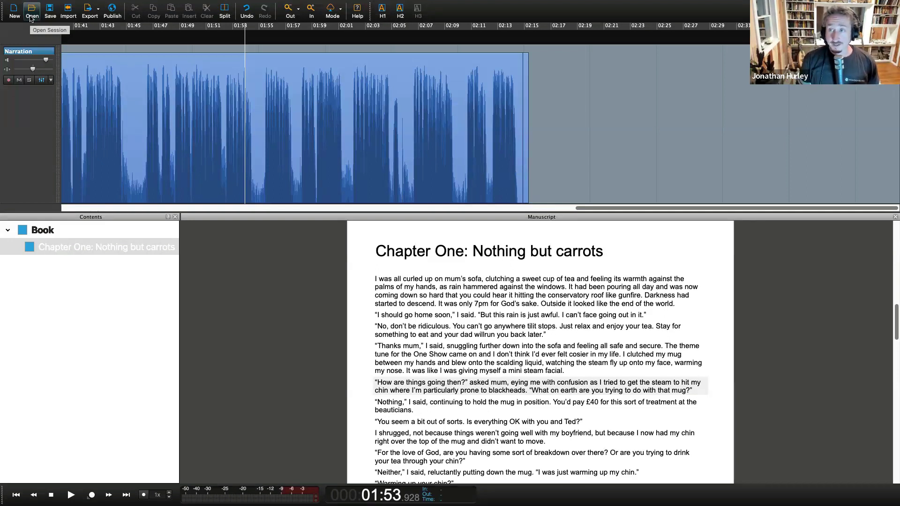
pyautogui.click(31, 14)
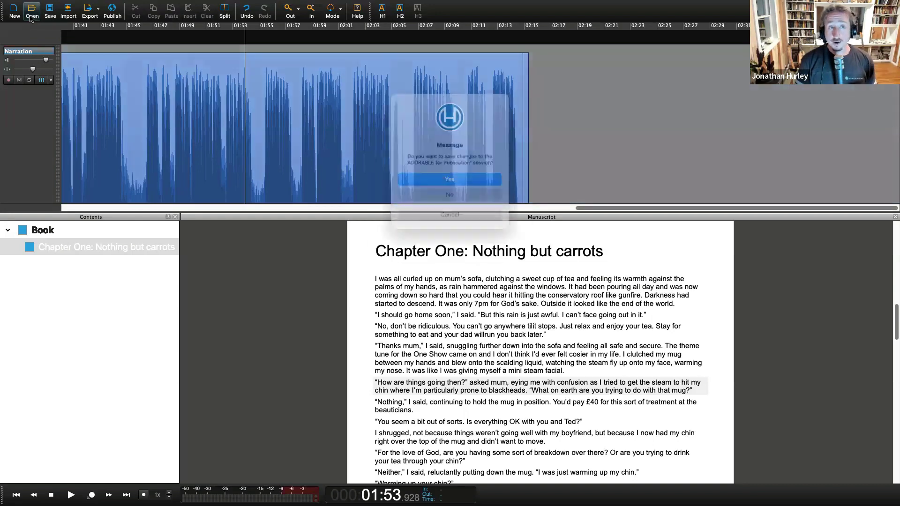
pyautogui.click(470, 196)
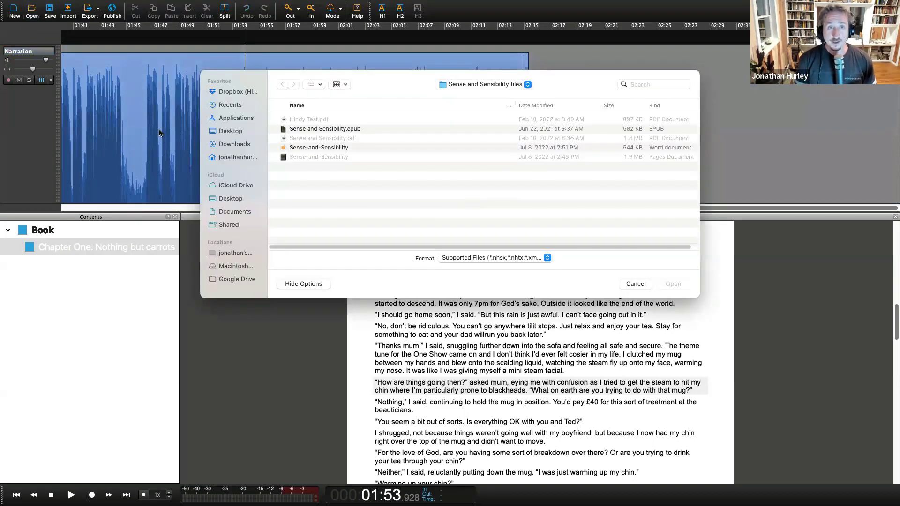
# Open the Ch 102Creen (Narrator) script from the Desktop's Voice Over Docs folder, without saving the current session, and enlarge the manuscript area
pyautogui.click(236, 132)
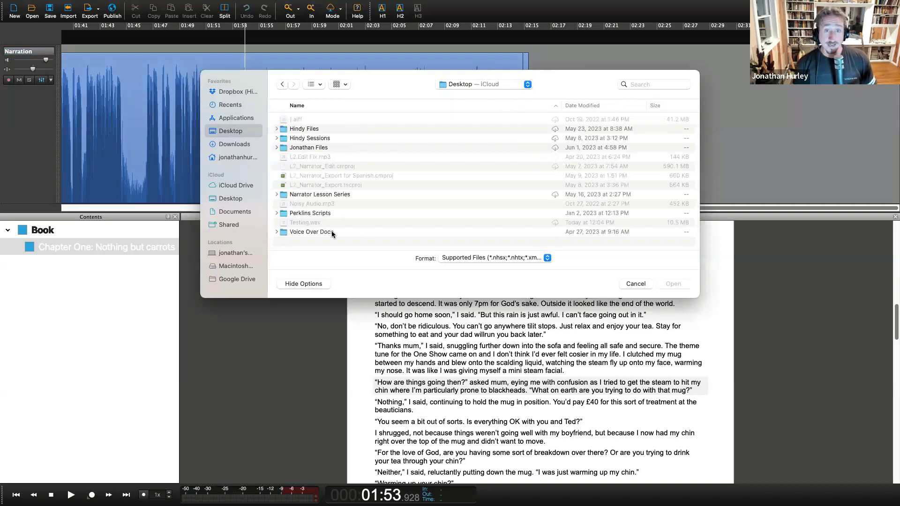
pyautogui.doubleClick(331, 232)
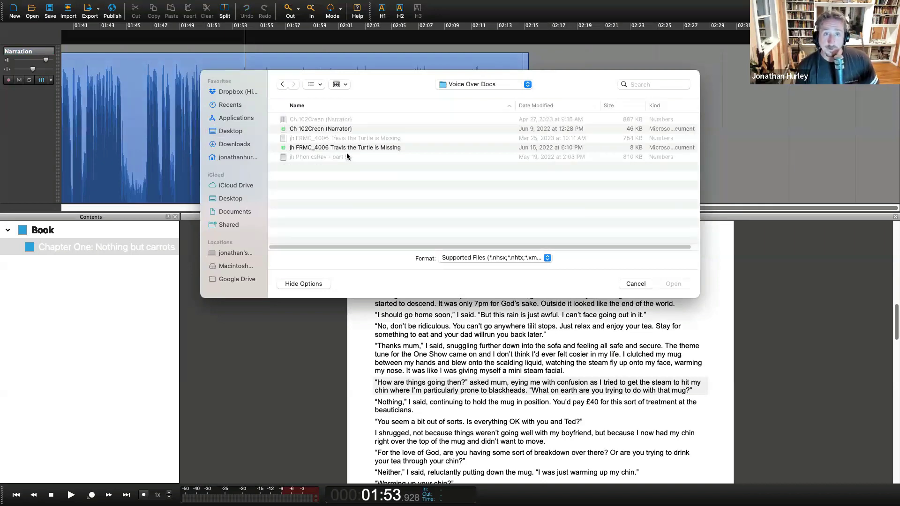
pyautogui.click(336, 129)
pyautogui.click(678, 285)
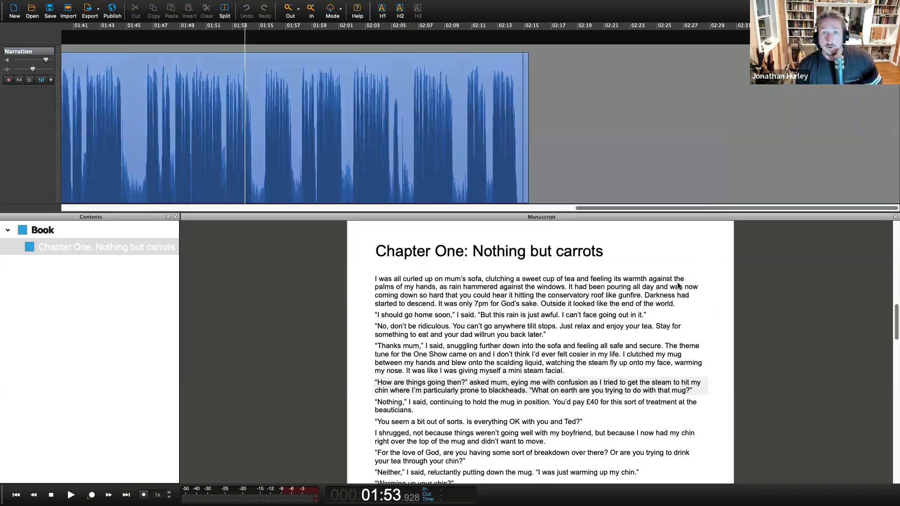
pyautogui.click(483, 196)
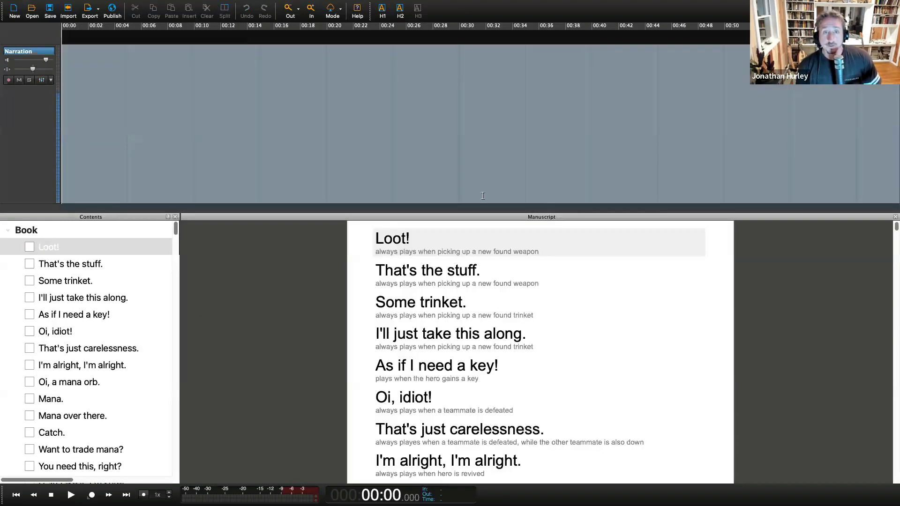
pyautogui.click(407, 241)
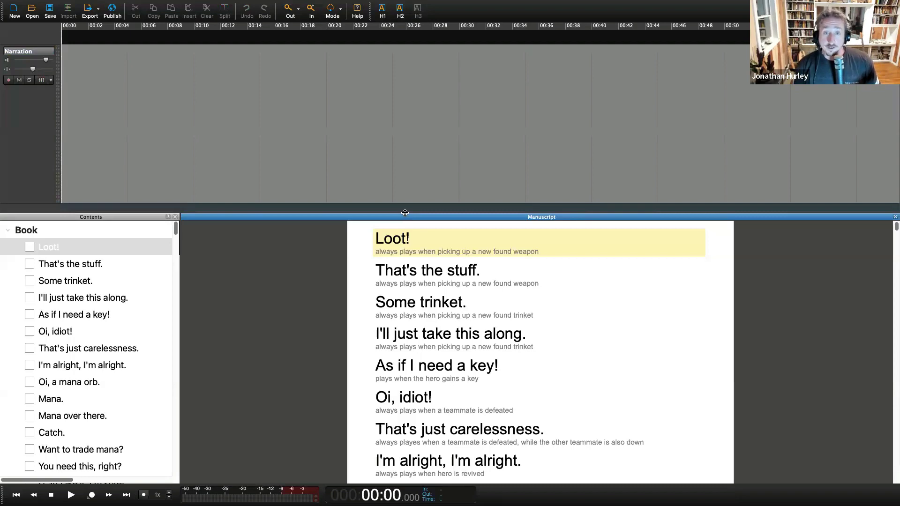
pyautogui.moveTo(405, 213); pyautogui.dragTo(405, 154)
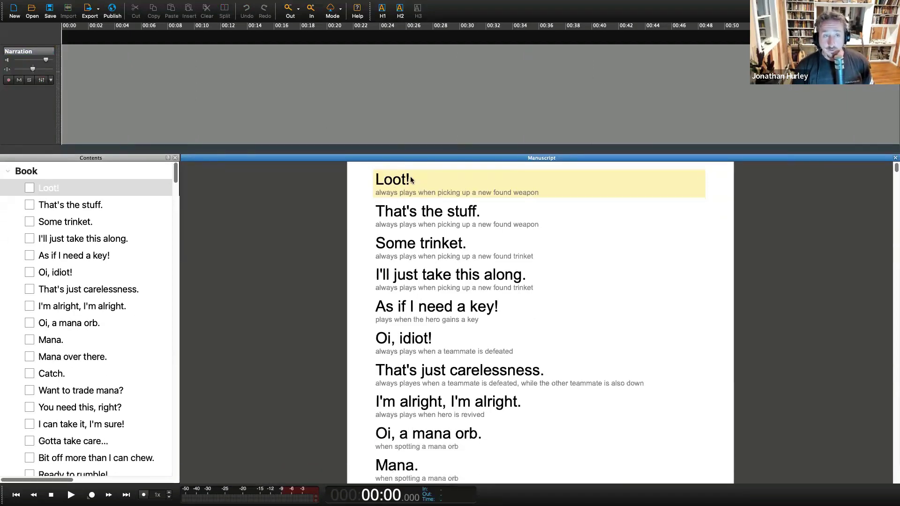
# Switch to the Numbers spreadsheet and compare the first five spoken lines in column B with the imported manuscript
pyautogui.press('super+Tab')
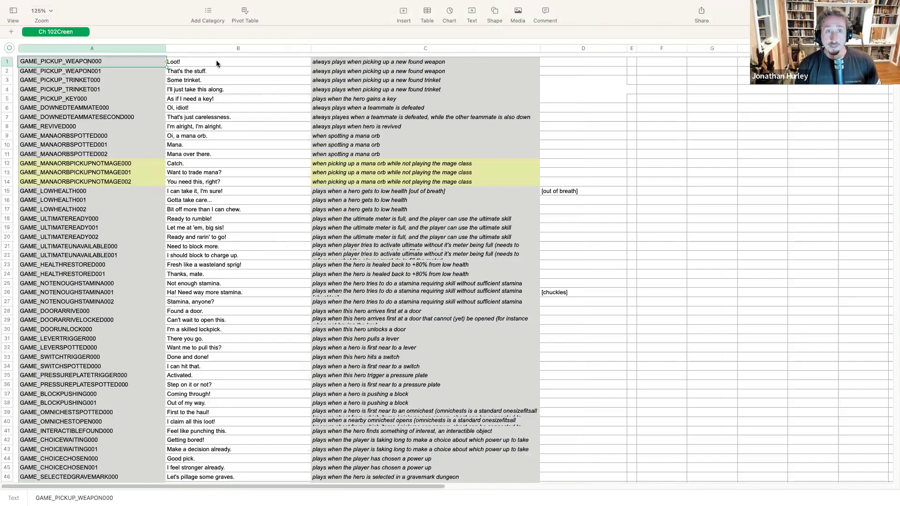
pyautogui.click(216, 61)
pyautogui.click(216, 71)
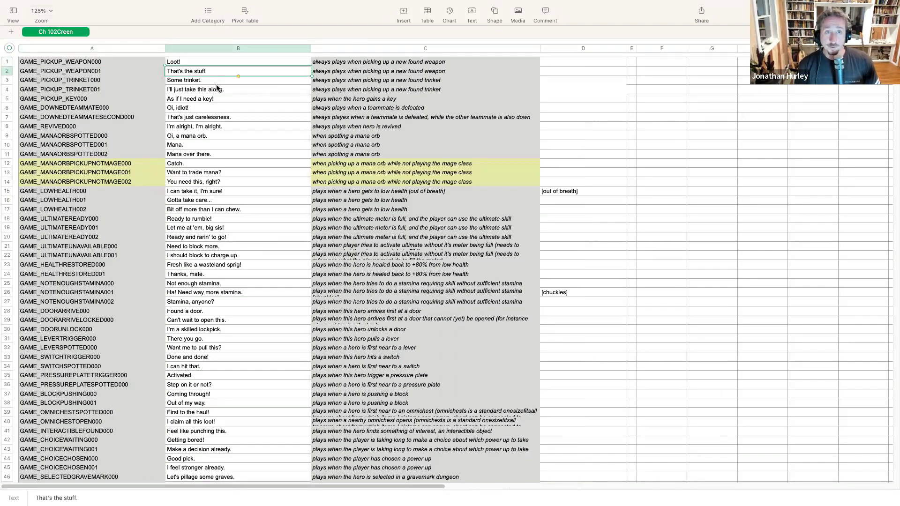
pyautogui.click(217, 90)
pyautogui.click(217, 97)
# Examine the context notes in column C from row 1 to the mage-class note in row 12
pyautogui.click(392, 63)
pyautogui.click(393, 71)
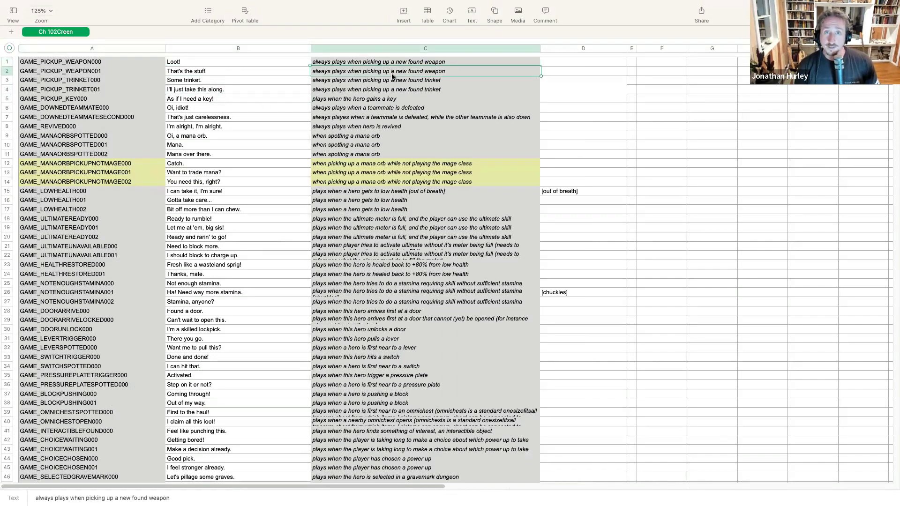
pyautogui.click(397, 90)
pyautogui.click(398, 107)
pyautogui.click(401, 126)
pyautogui.click(395, 146)
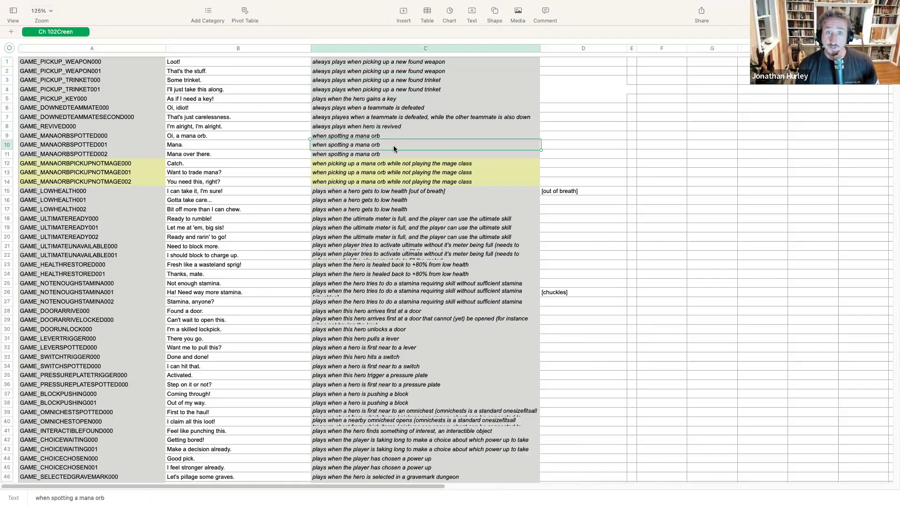
pyautogui.click(365, 163)
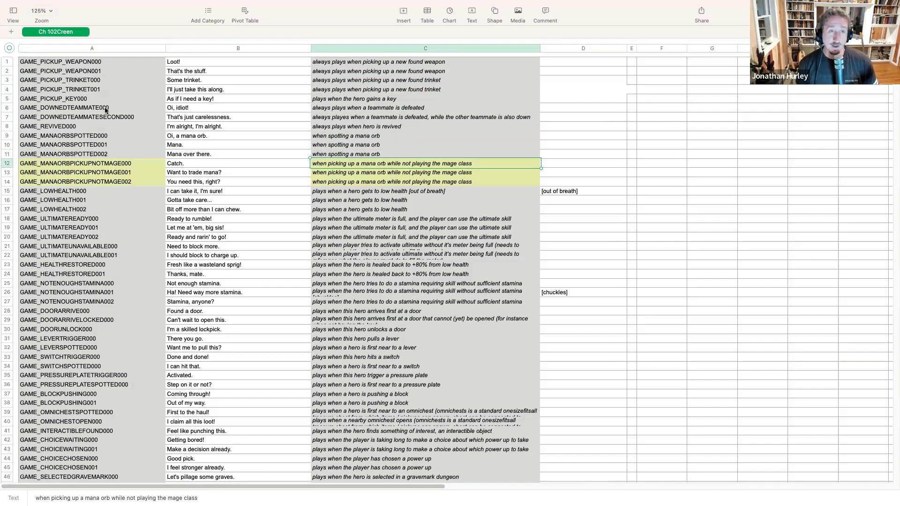
# Return to Hindenburg Narrator and go through the chapter entries from "Loot!" to "I'm alright, I'm alright.", ending with "Loot!" selected
pyautogui.press('super+Tab')
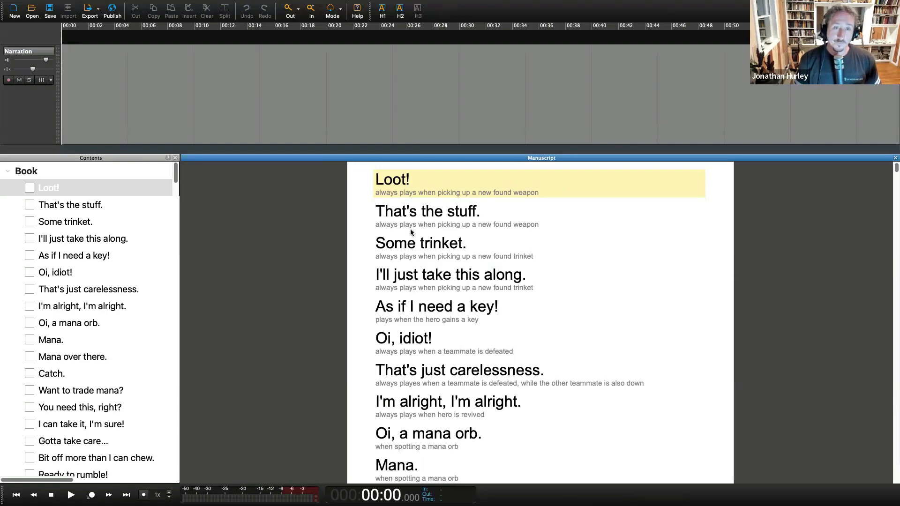
pyautogui.click(64, 192)
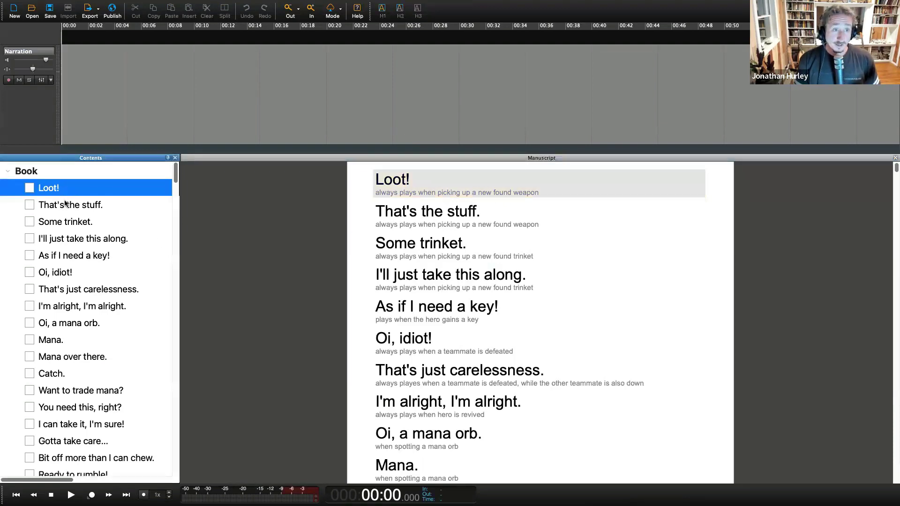
pyautogui.click(65, 206)
pyautogui.click(66, 225)
pyautogui.click(67, 243)
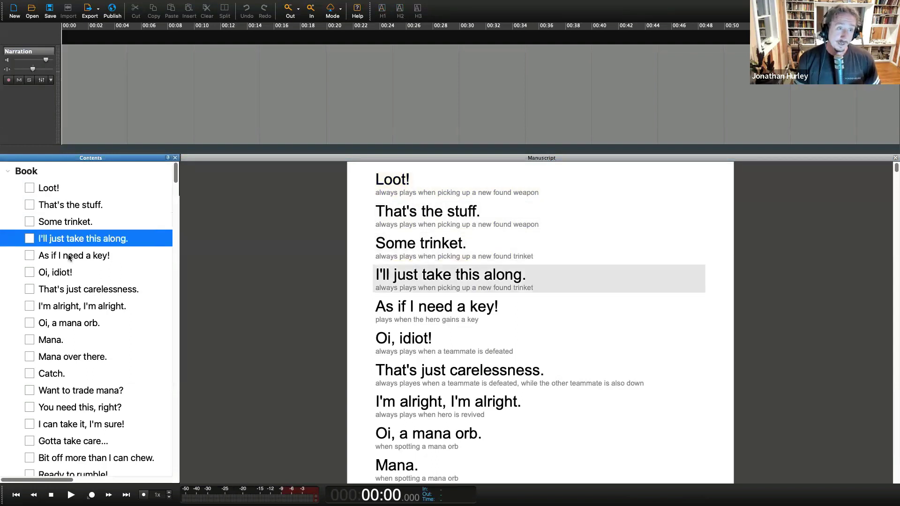
pyautogui.click(69, 257)
pyautogui.click(70, 273)
pyautogui.click(70, 310)
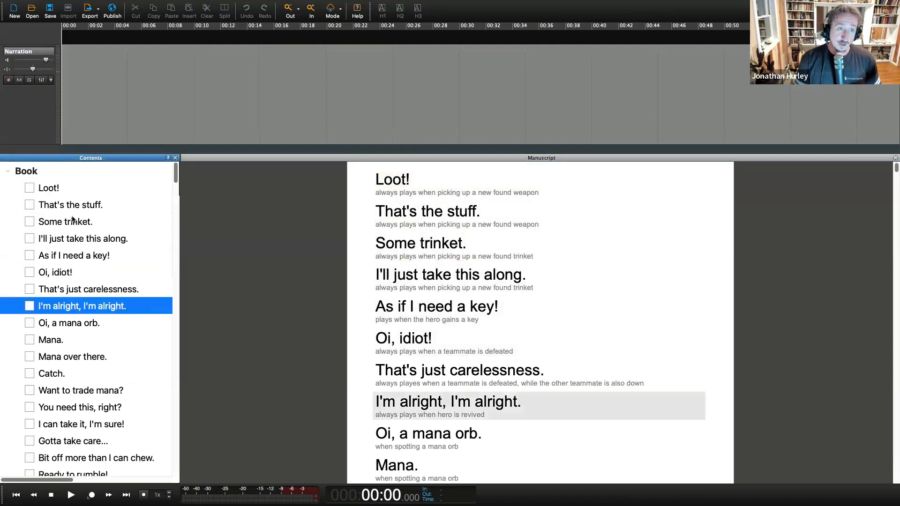
pyautogui.click(65, 188)
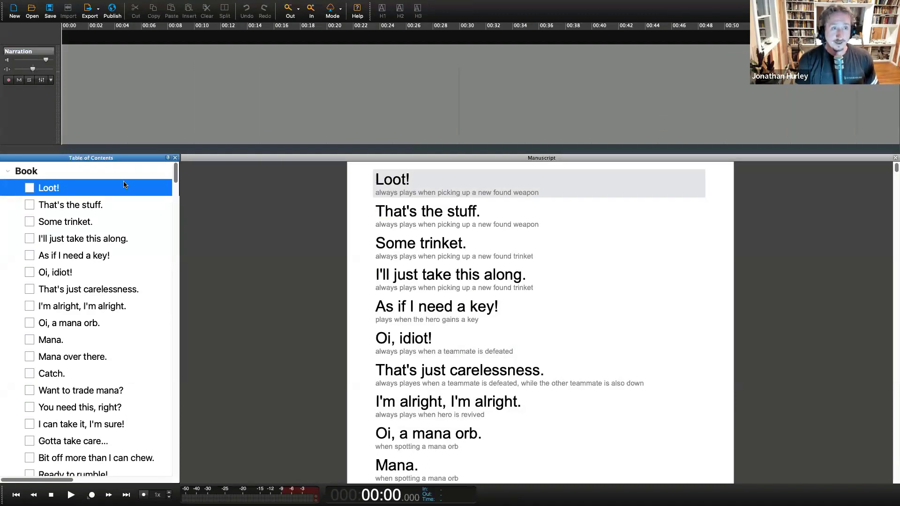
pyautogui.click(94, 207)
pyautogui.click(90, 188)
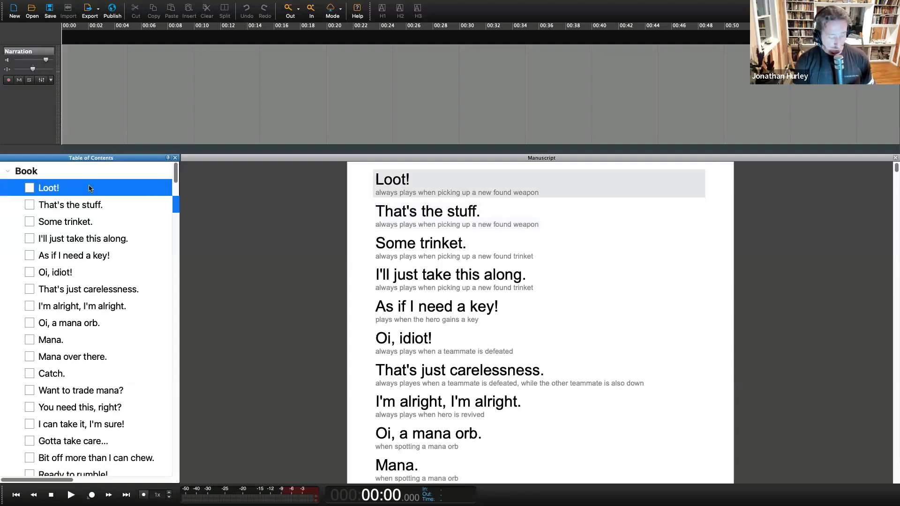
# Switch to the Numbers spreadsheet and check the file names in the first four rows of column A
pyautogui.press('super+Tab')
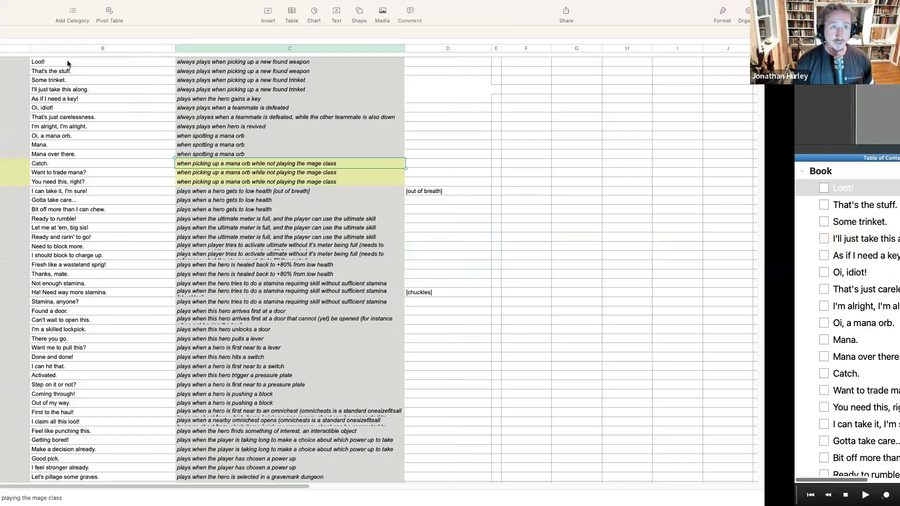
pyautogui.click(69, 72)
pyautogui.click(72, 90)
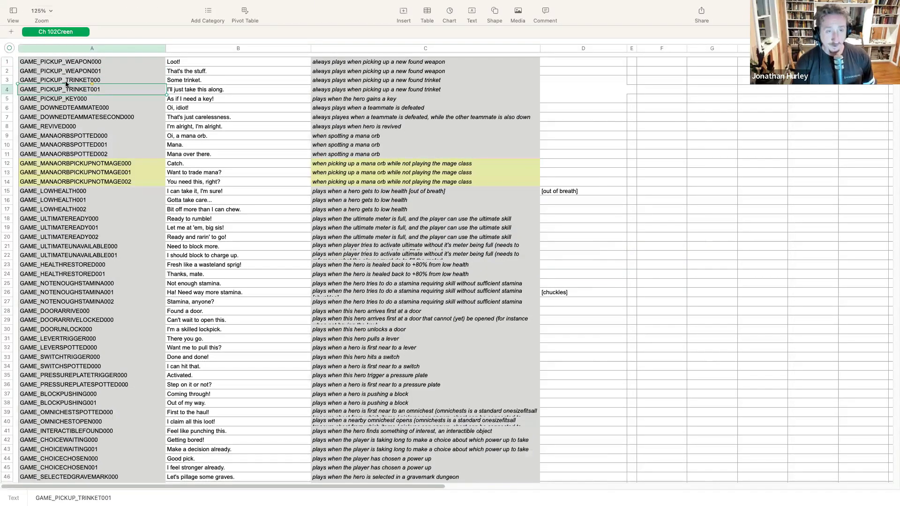
# Return to Hindenburg Narrator, move the focus to the "Loot!" line in the manuscript and arm the Narration track for recording
pyautogui.press('super+Tab')
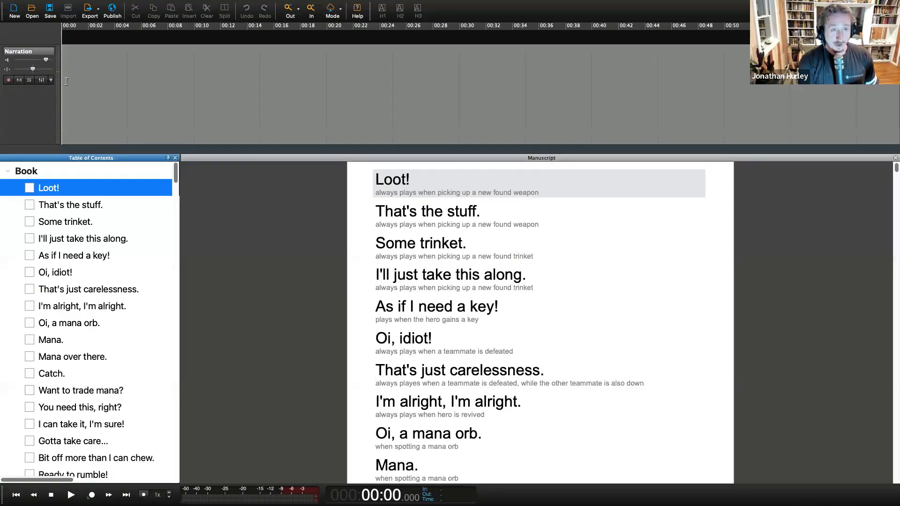
pyautogui.press('Tab')
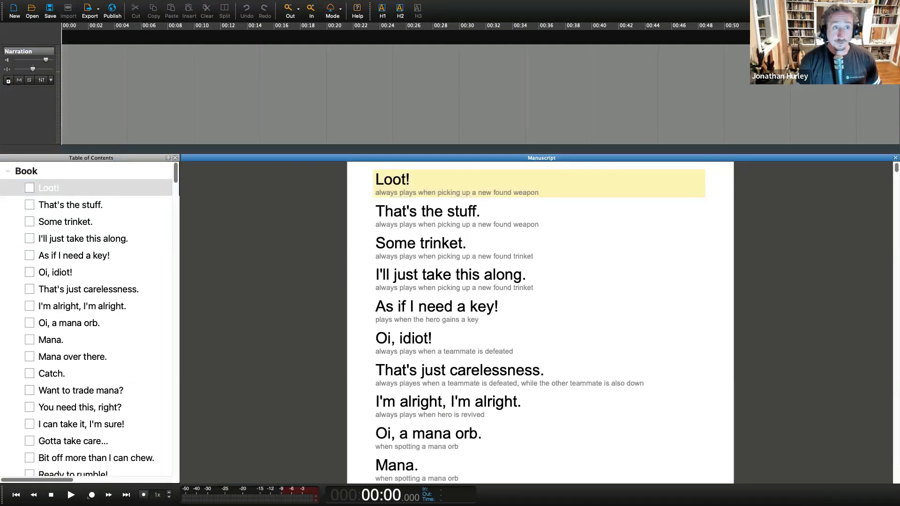
pyautogui.click(8, 80)
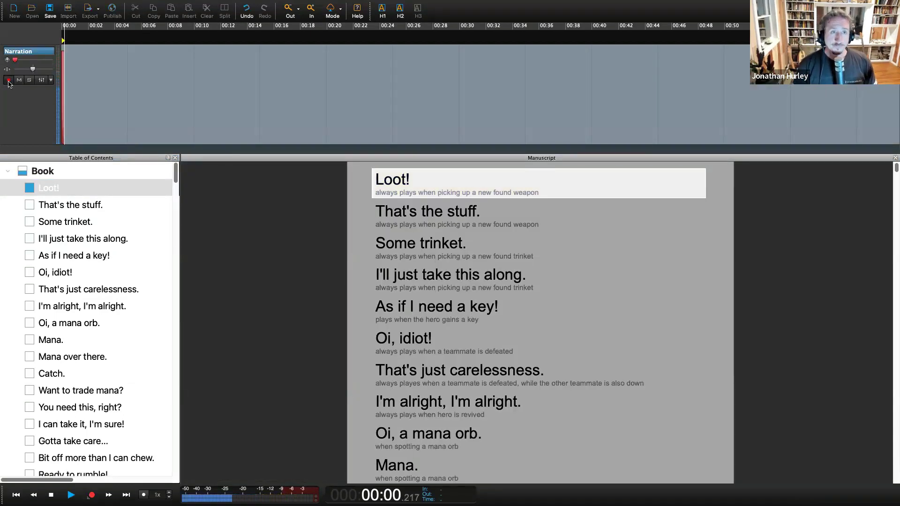
# Record the lines from "Loot!" to "Oi, idiot!" in order, advancing to the following line after each read, and stop the recording
pyautogui.press('Down')
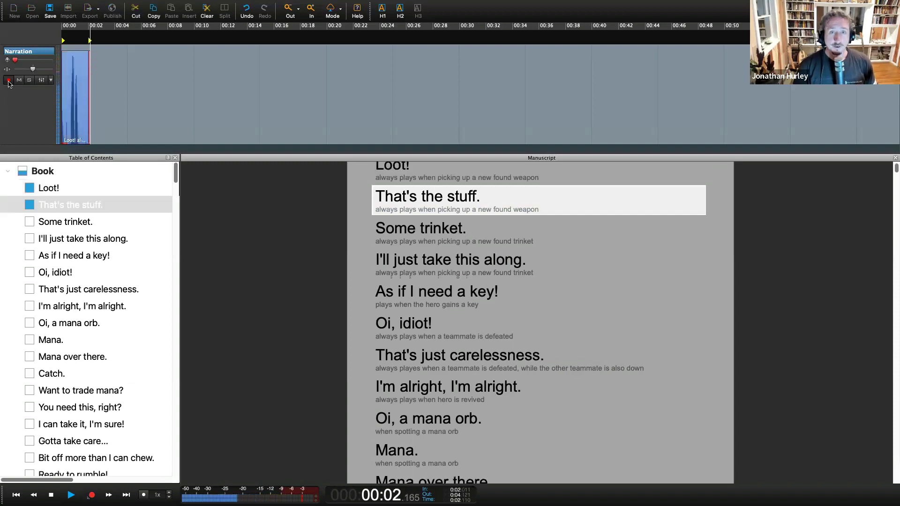
pyautogui.press('Down')
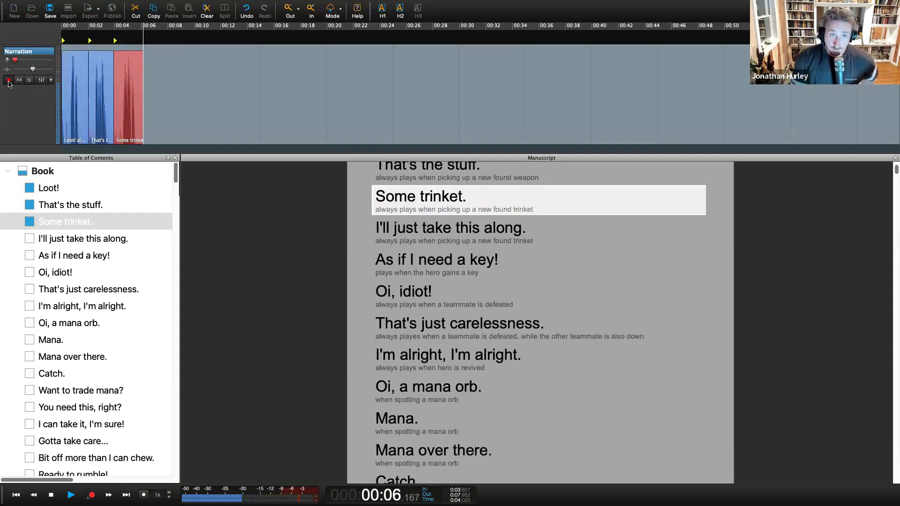
pyautogui.press('Down')
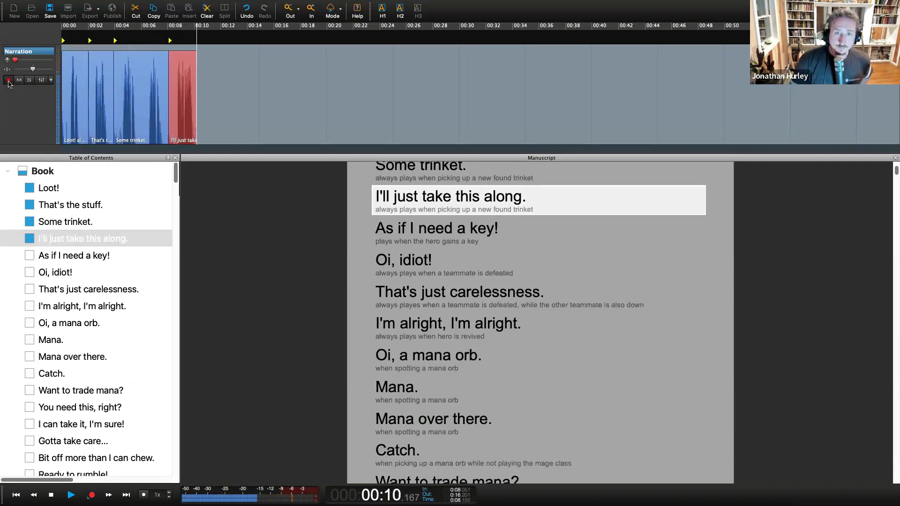
pyautogui.press('Down')
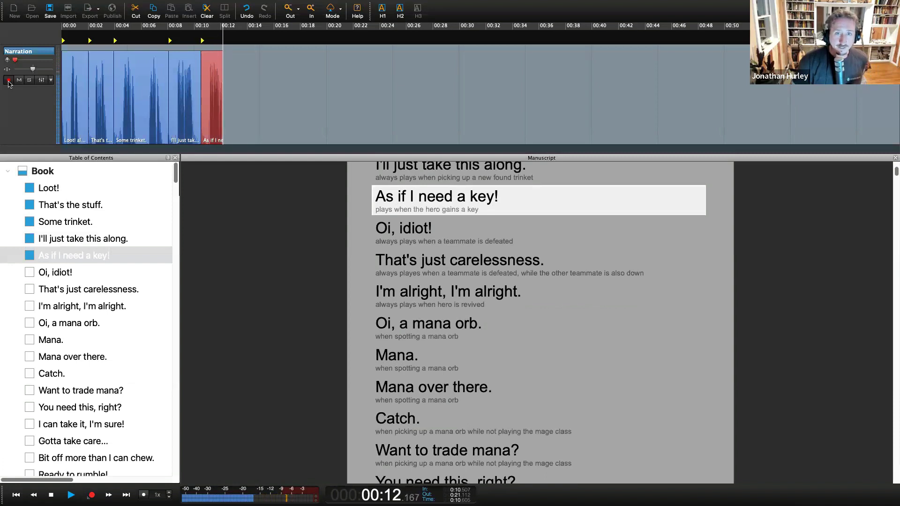
pyautogui.press('Down')
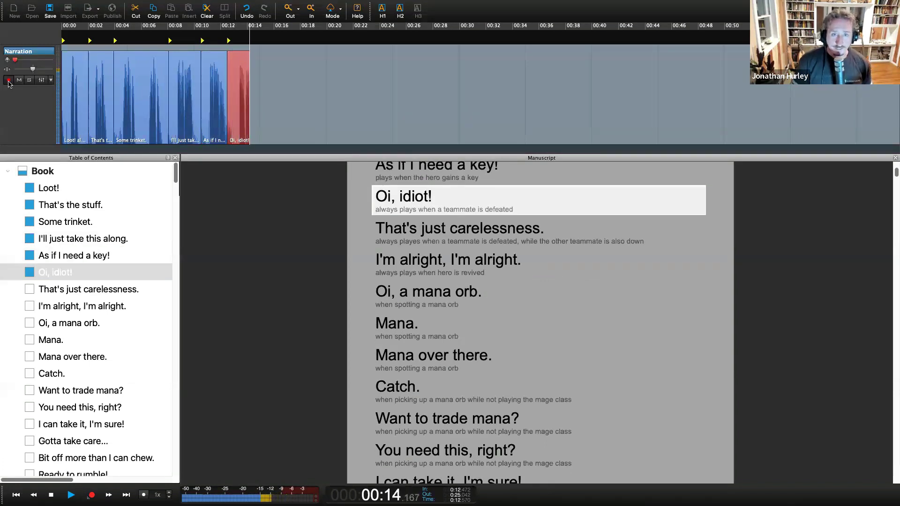
pyautogui.press('space')
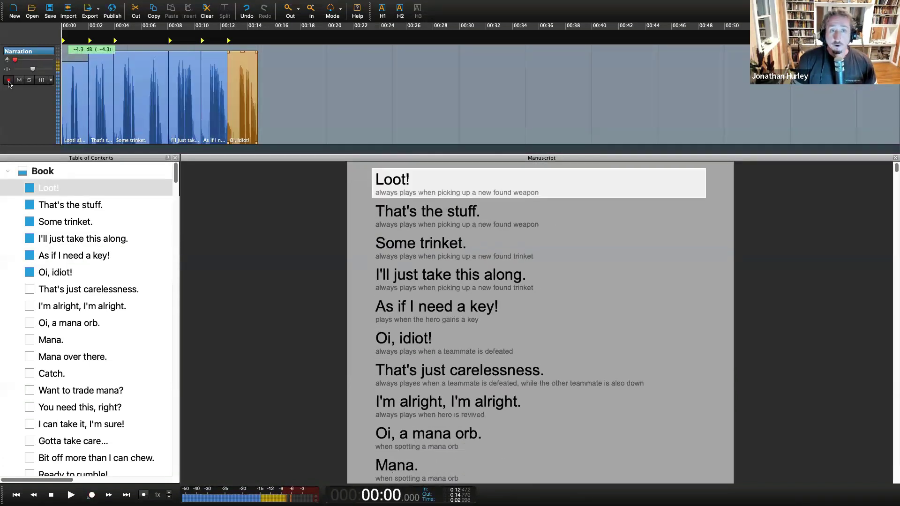
# Go through the recorded manuscript lines down to "As if I need a key!" and return to "Some trinket."
pyautogui.click(411, 244)
pyautogui.press('Down')
pyautogui.press('Down')
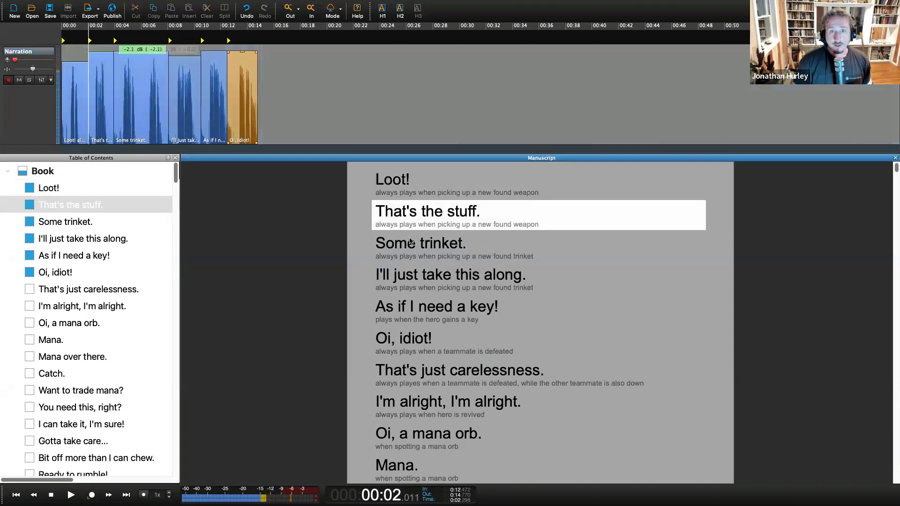
pyautogui.press('Down')
pyautogui.press('Down')
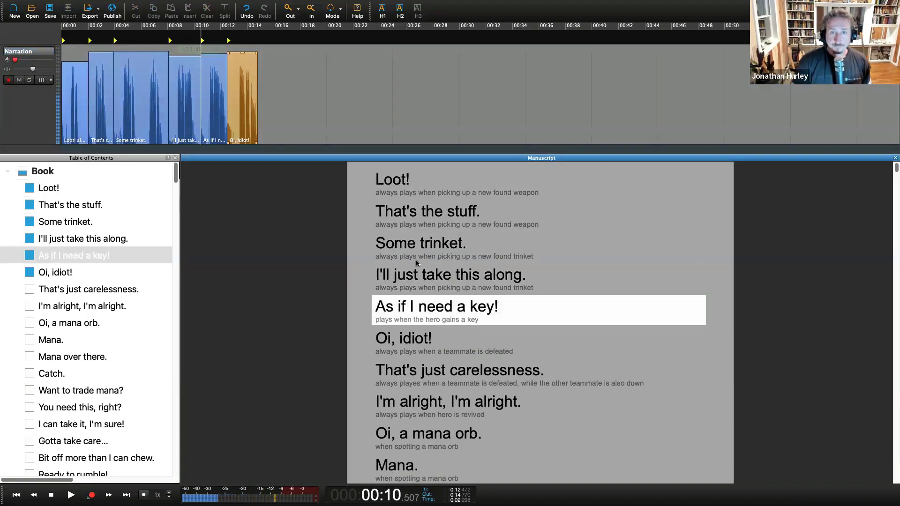
pyautogui.click(392, 255)
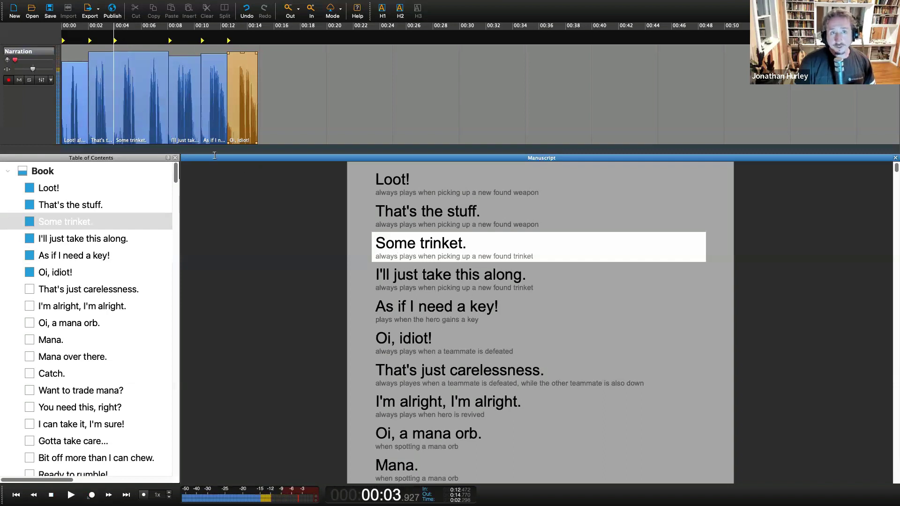
# Cut the surplus take from the "Some trinket." recording, from about 5.6 seconds to the end of its clip
pyautogui.click(145, 129)
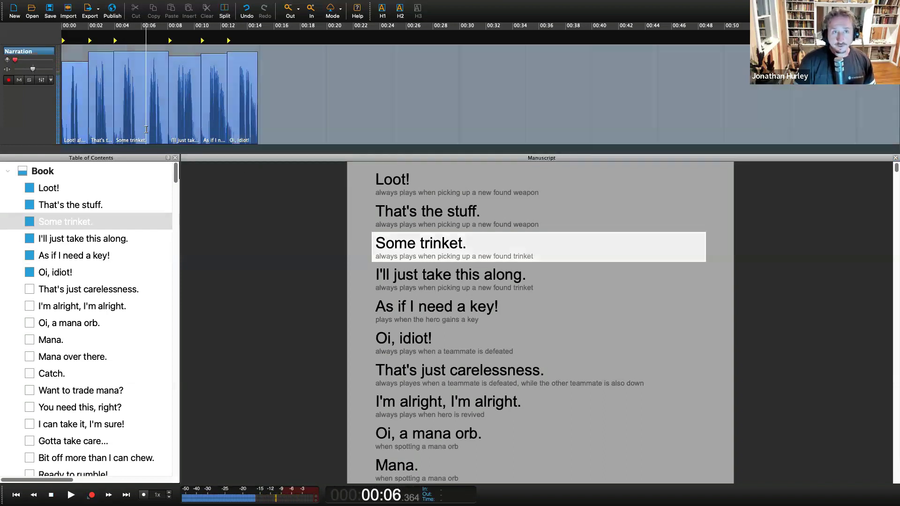
pyautogui.scroll(3, 146, 129)
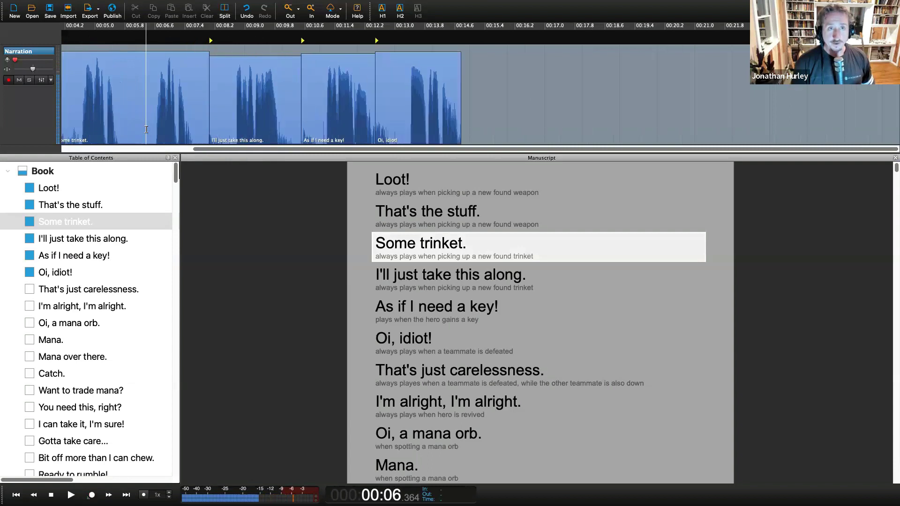
pyautogui.moveTo(118, 135); pyautogui.dragTo(210, 138)
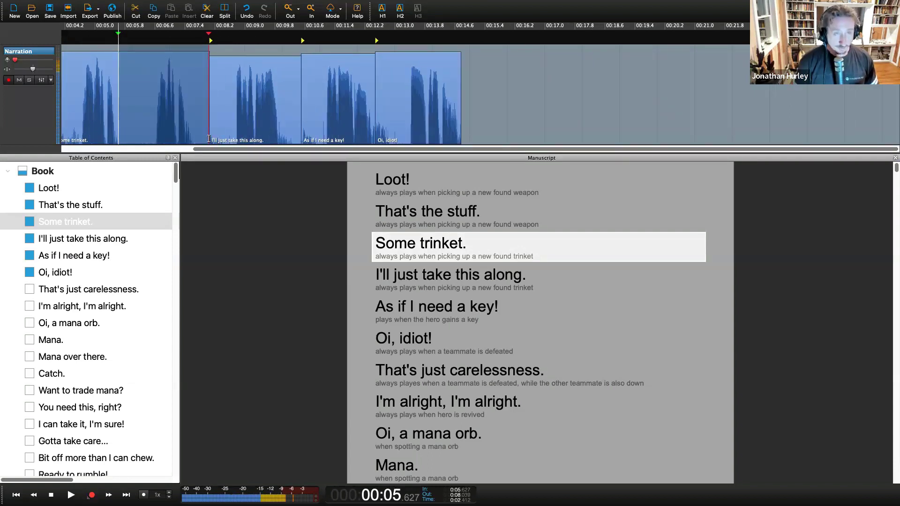
pyautogui.press('super+x')
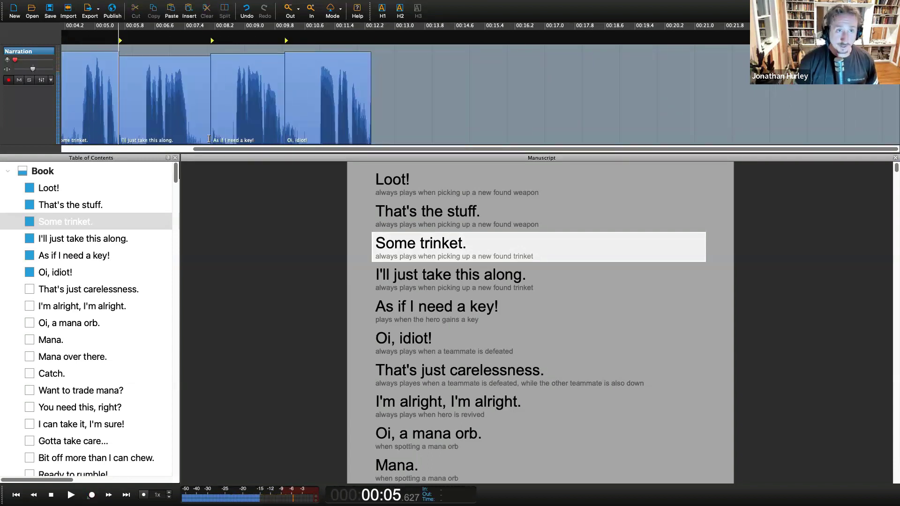
# Trim the silence before and after the spoken words in the "I'll just take this along." clip
pyautogui.click(146, 134)
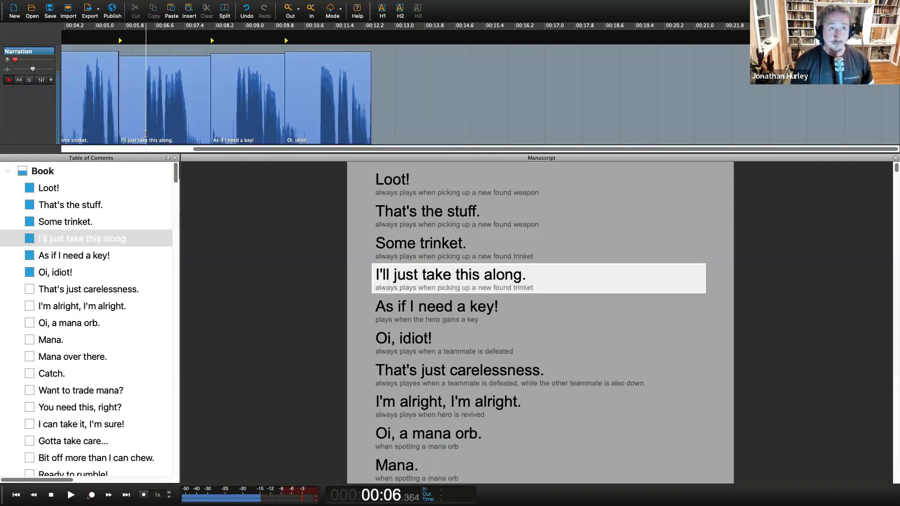
pyautogui.press('BackSpace')
pyautogui.click(162, 134)
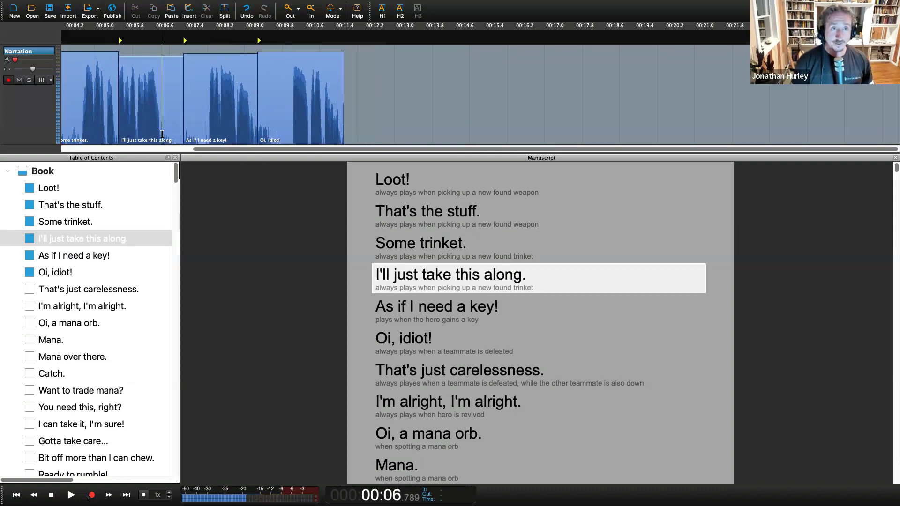
pyautogui.press('Delete')
# Trim the silence at the start of the "As if I need a key!" and "Oi, idiot!" clips
pyautogui.click(185, 136)
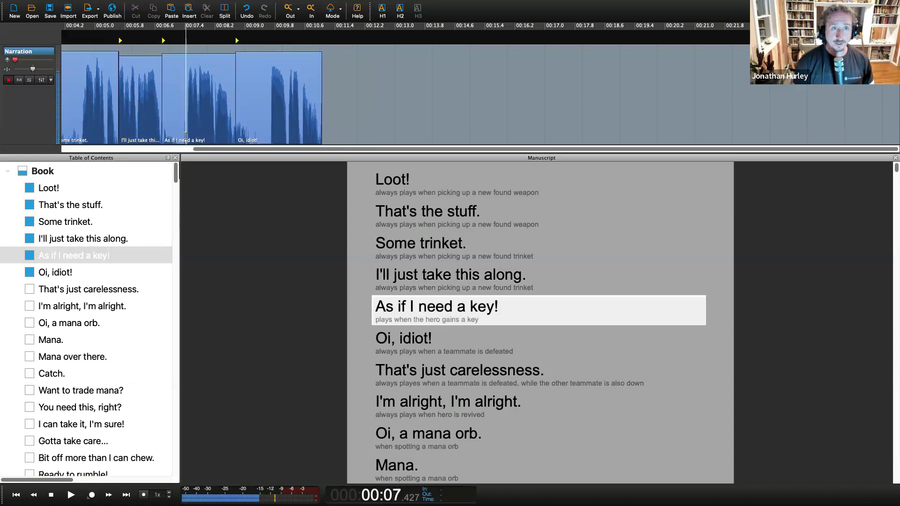
pyautogui.press('BackSpace')
pyautogui.click(247, 135)
pyautogui.press('BackSpace')
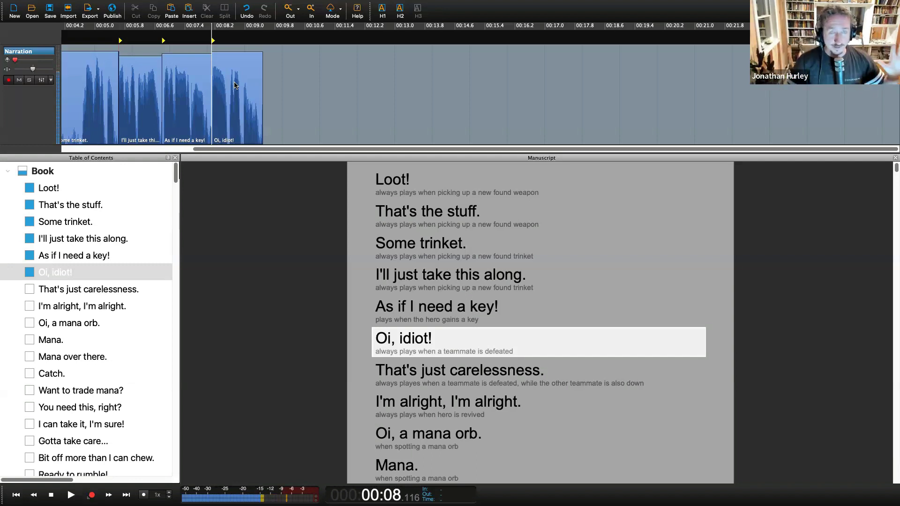
# Trim the start of the "That's the stuff." clip and the end of the "Loot!" clip, undoing an extra cut at the start of "Loot!"
pyautogui.press('Up')
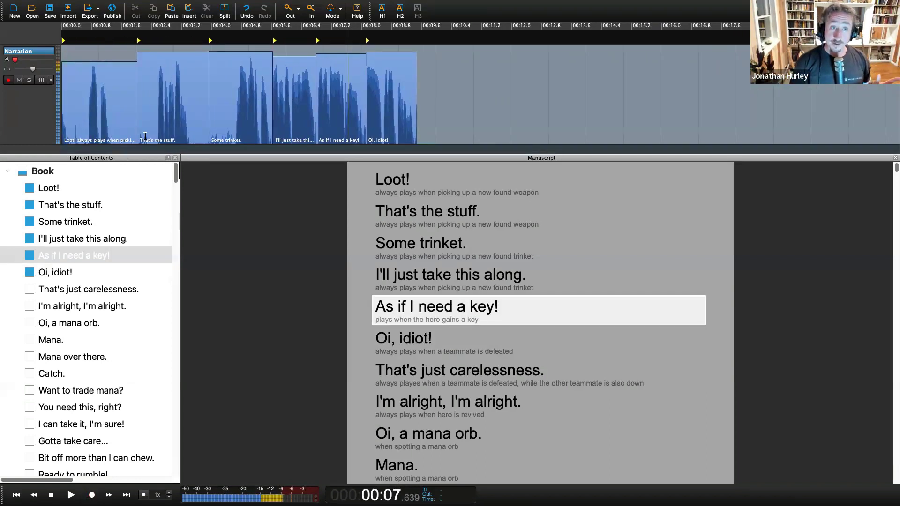
pyautogui.click(156, 136)
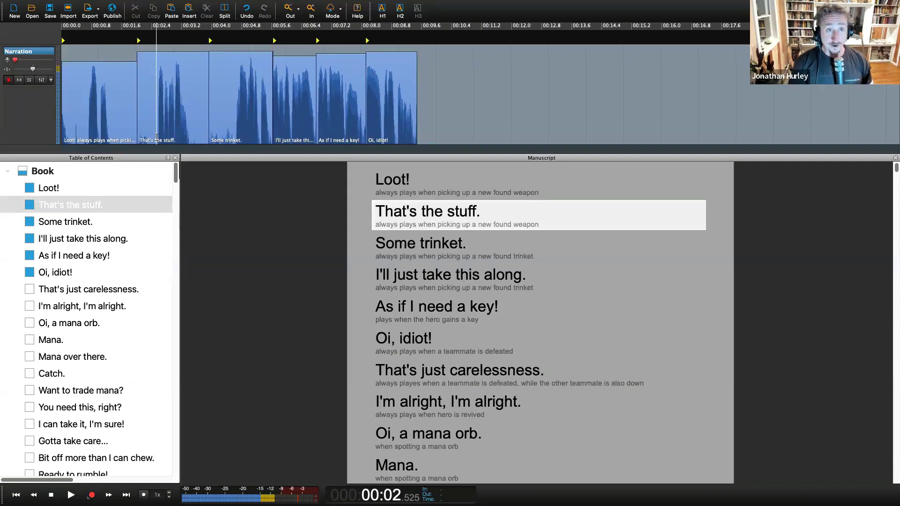
pyautogui.click(110, 137)
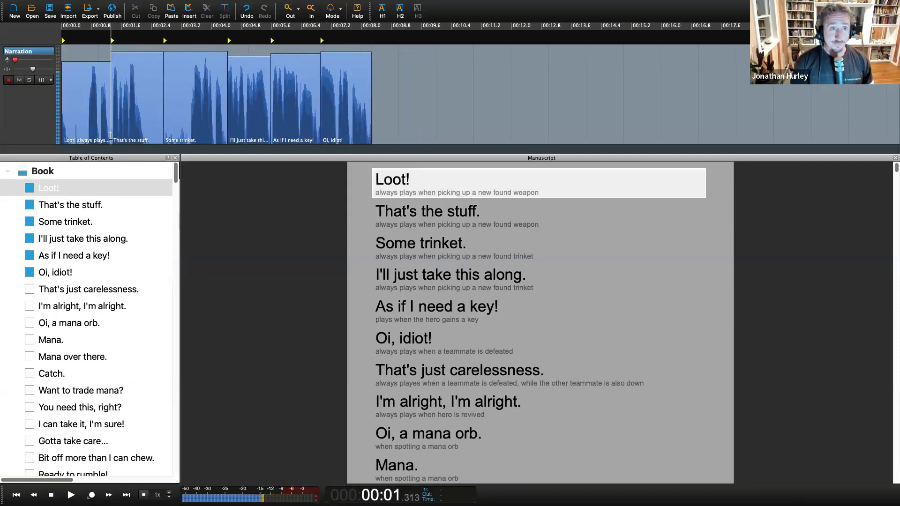
pyautogui.press('space')
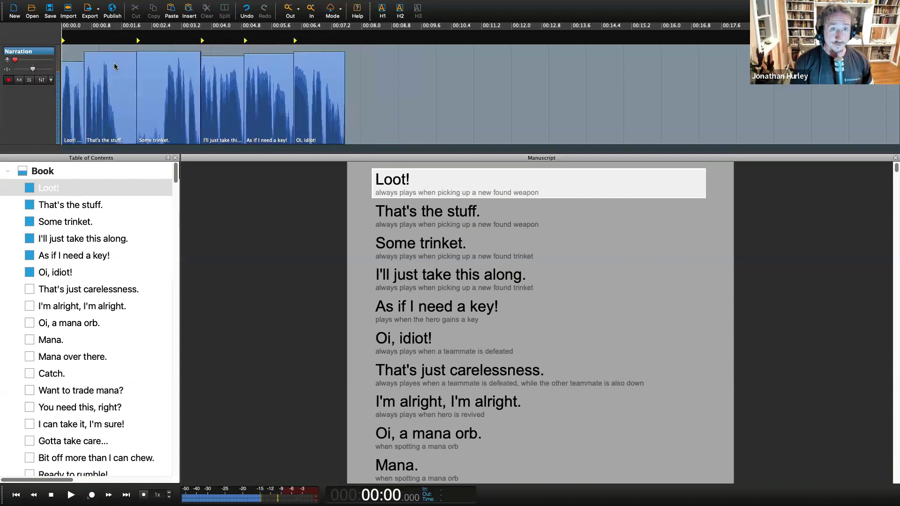
pyautogui.hotkey('ctrl', 'z')
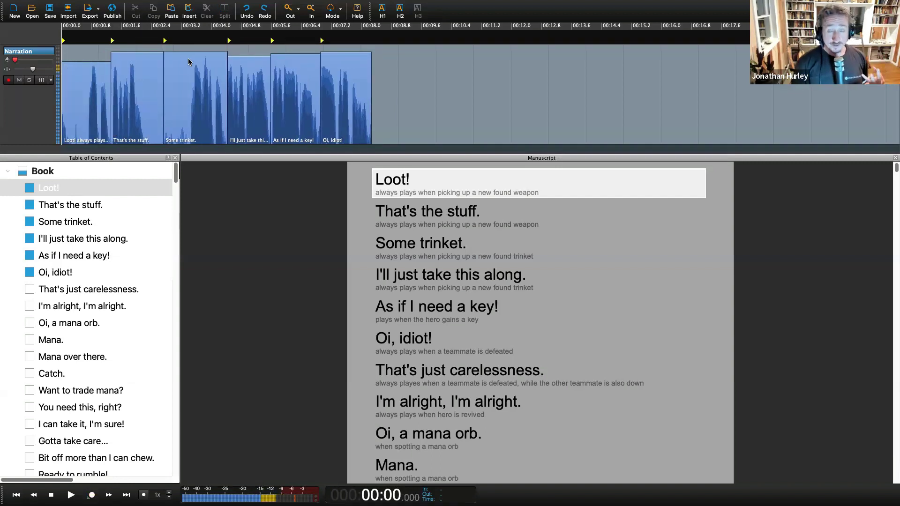
# Export the book contents into a new folder named Example on the Desktop
pyautogui.click(98, 15)
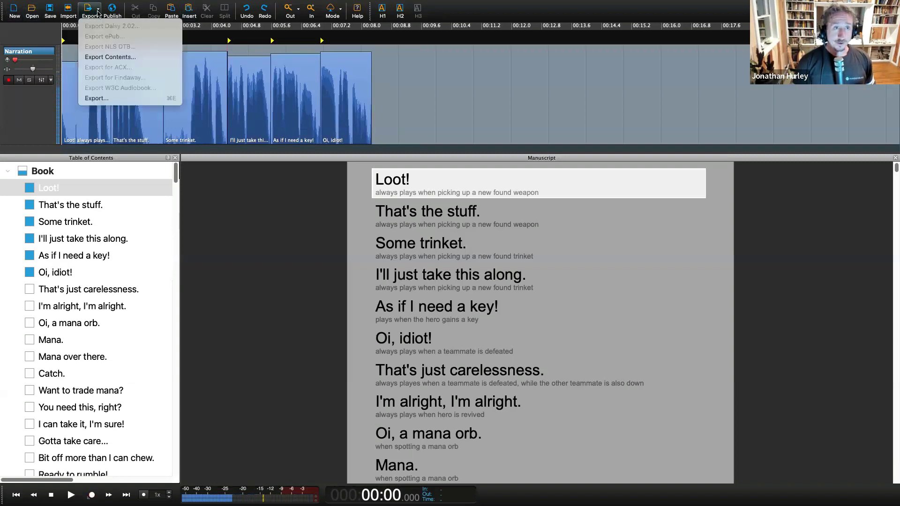
pyautogui.click(119, 57)
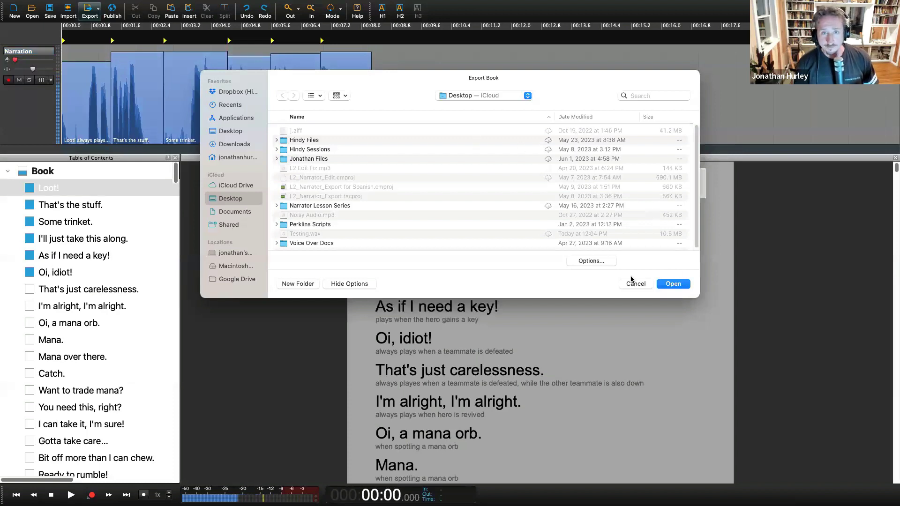
pyautogui.click(291, 284)
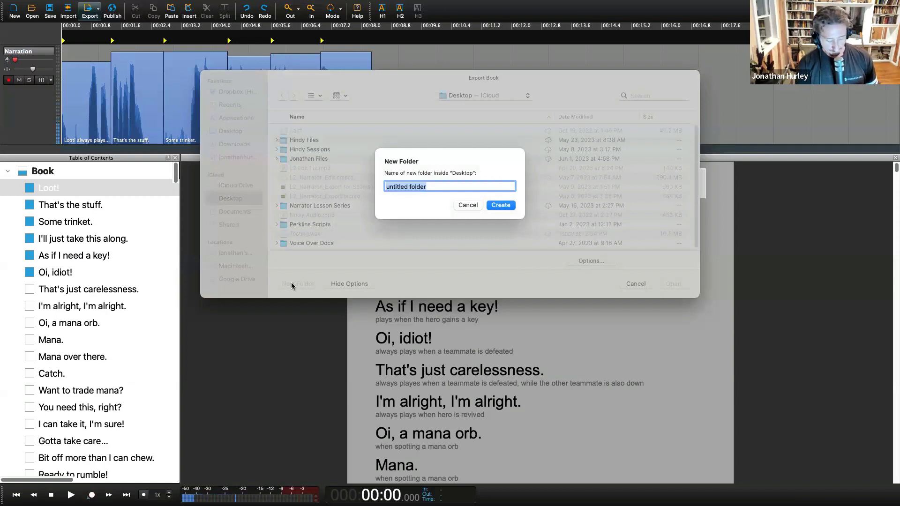
pyautogui.write('Example')
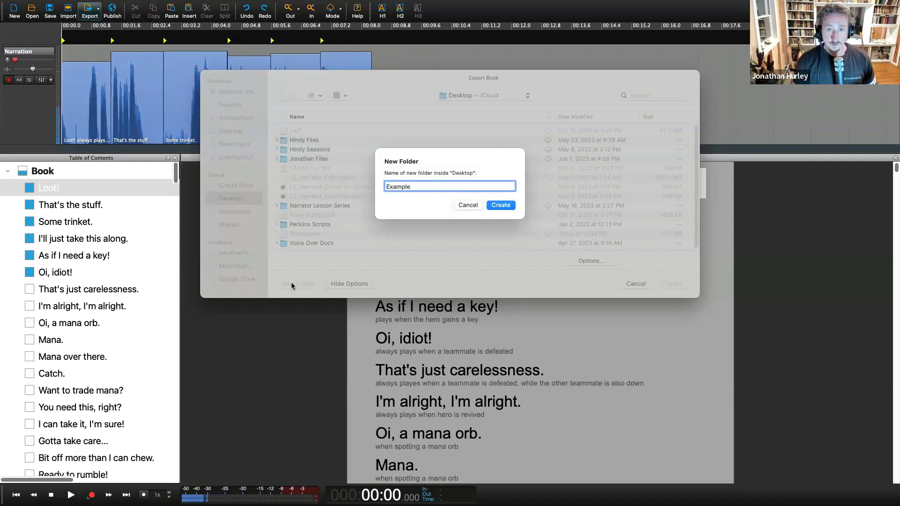
pyautogui.click(501, 206)
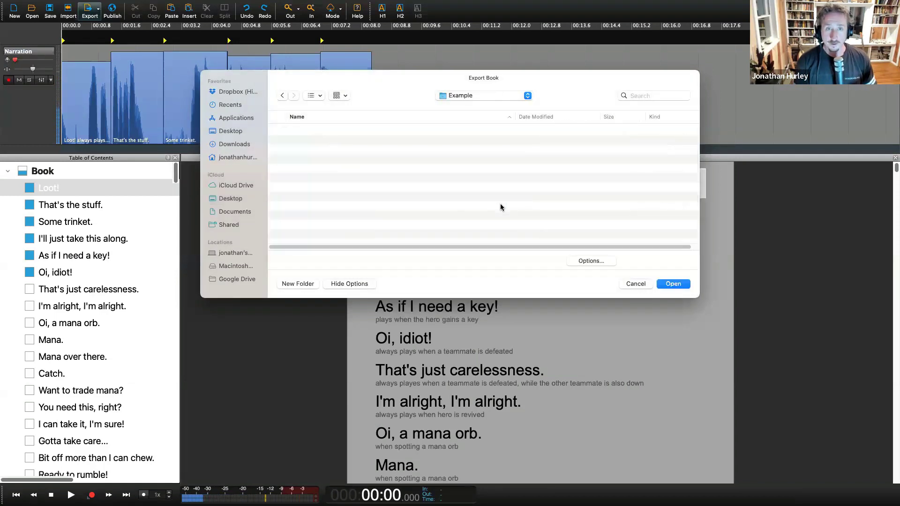
pyautogui.click(674, 284)
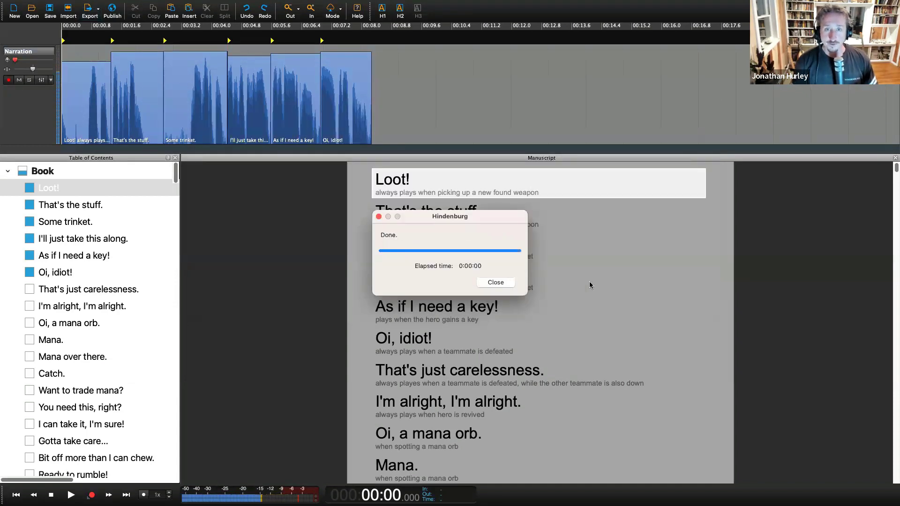
pyautogui.click(496, 282)
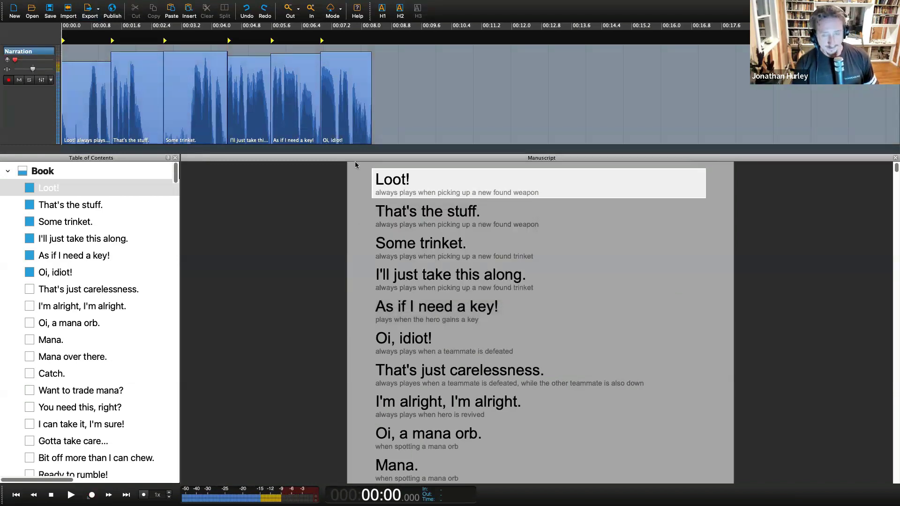
# Switch to Finder, close the open Narrator folder window and minimize the Travis the Turtle spreadsheet to clear the desktop
pyautogui.press('super+Tab')
pyautogui.press('super+Tab')
pyautogui.press('super+Tab')
pyautogui.press('super+Tab')
pyautogui.press('super+Tab')
pyautogui.press('super+Tab')
pyautogui.press('super+Tab')
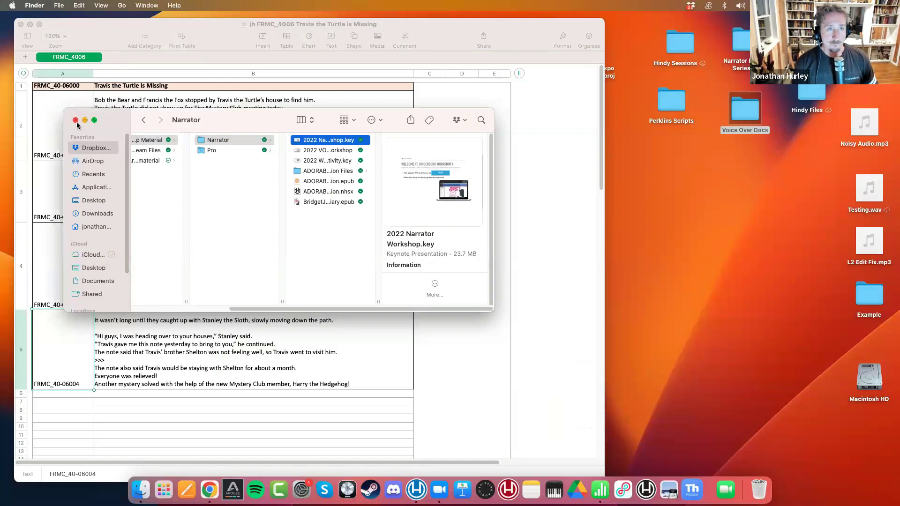
pyautogui.click(74, 123)
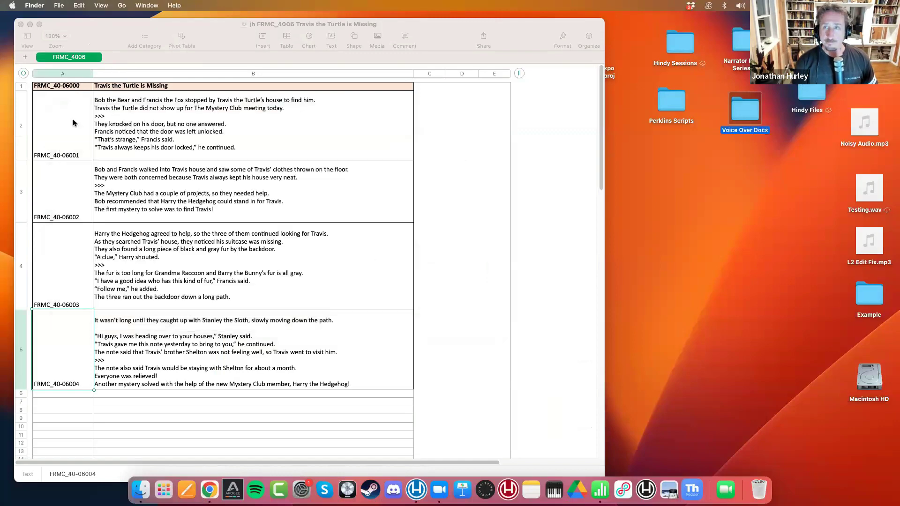
pyautogui.click(30, 24)
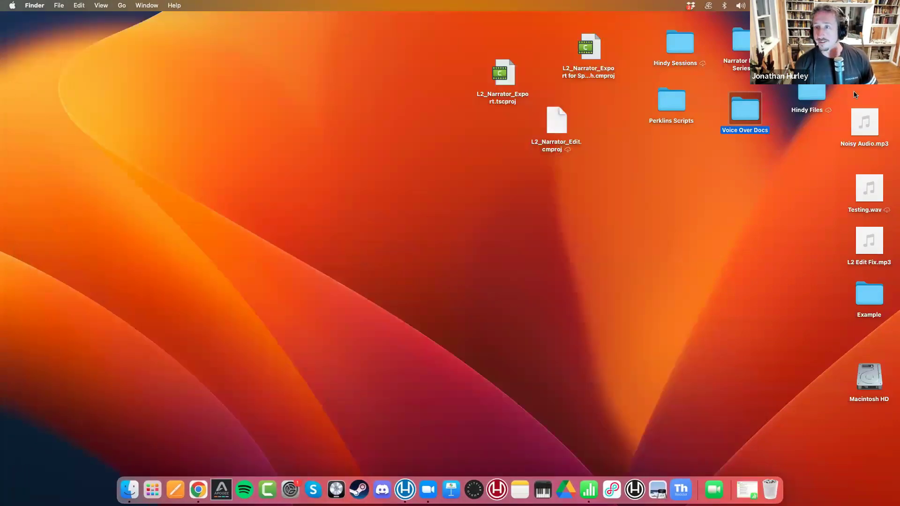
# Preview the Example folder on the desktop and open it to check the exported audio files
pyautogui.click(880, 288)
pyautogui.press('space')
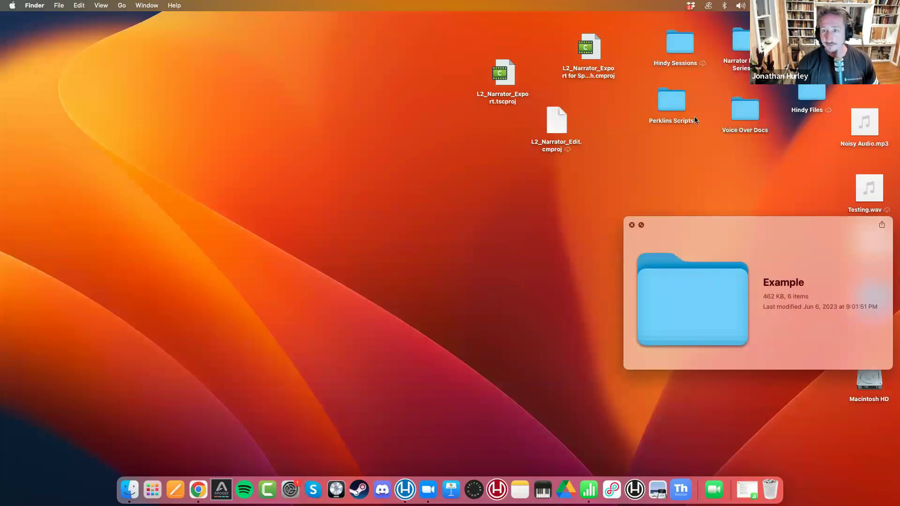
pyautogui.press('space')
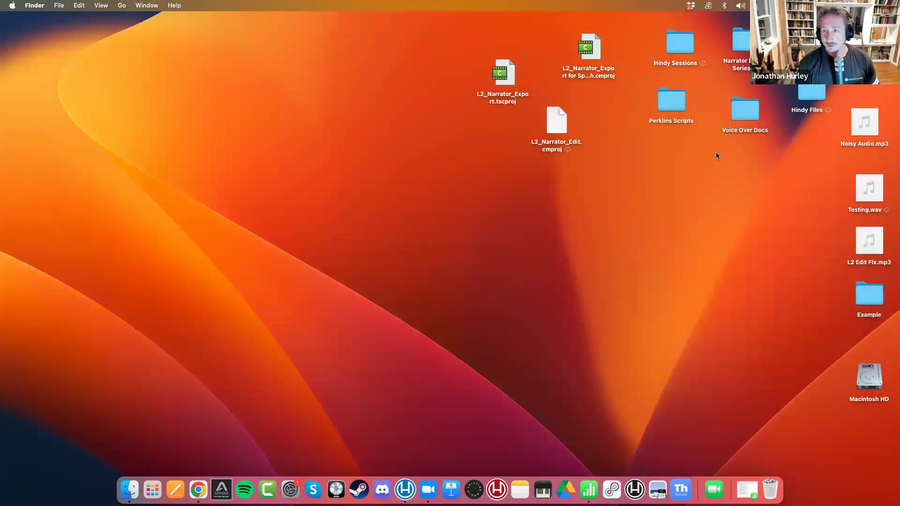
pyautogui.doubleClick(870, 293)
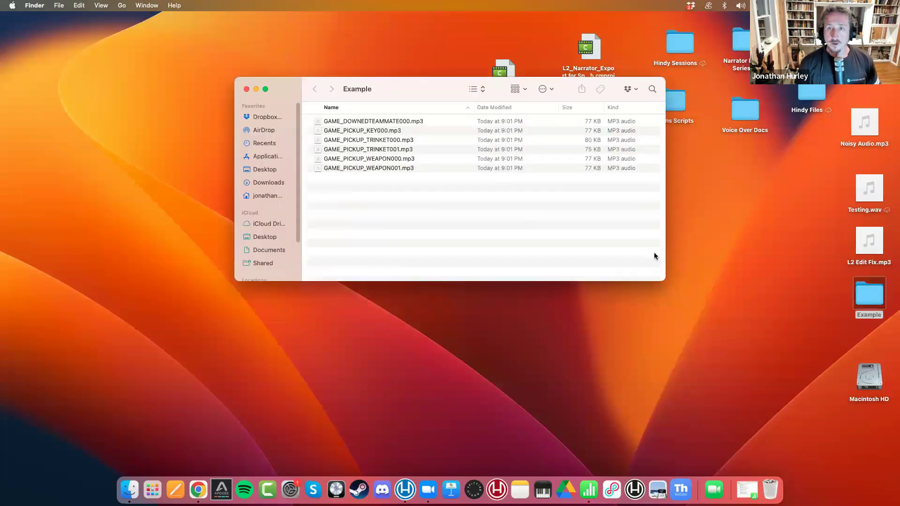
# Look through the exported MP3 files in the Example folder and play a quick preview of GAME_PICKUP_KEY000.mp3
pyautogui.click(344, 121)
pyautogui.click(352, 132)
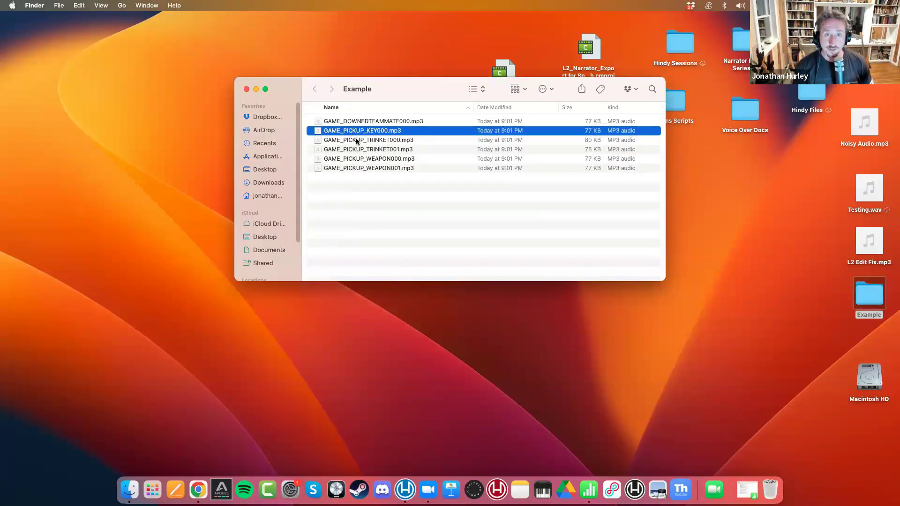
pyautogui.click(356, 141)
pyautogui.click(355, 149)
pyautogui.click(353, 133)
pyautogui.press('space')
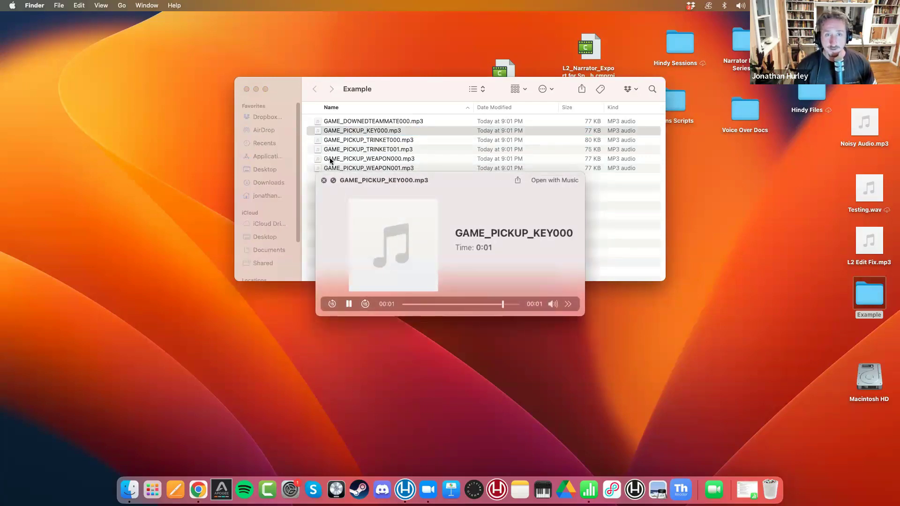
pyautogui.press('space')
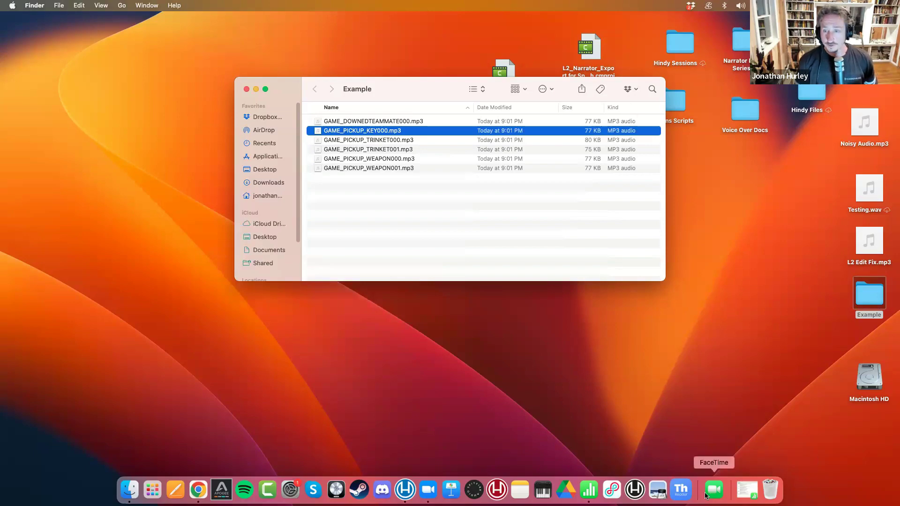
# Switch to Narrator and place the playhead in the "That's the stuff." and "I'll just take this along." clips on the timeline
pyautogui.press('super+Tab')
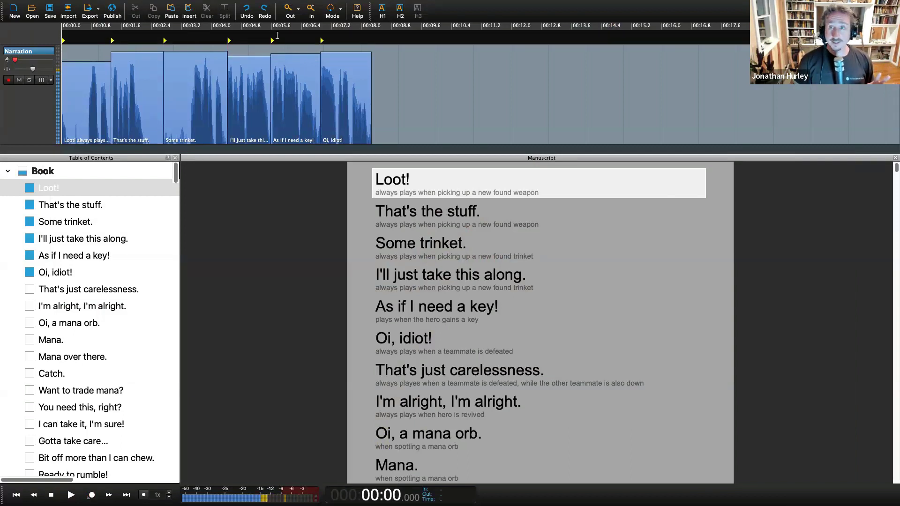
pyautogui.click(115, 36)
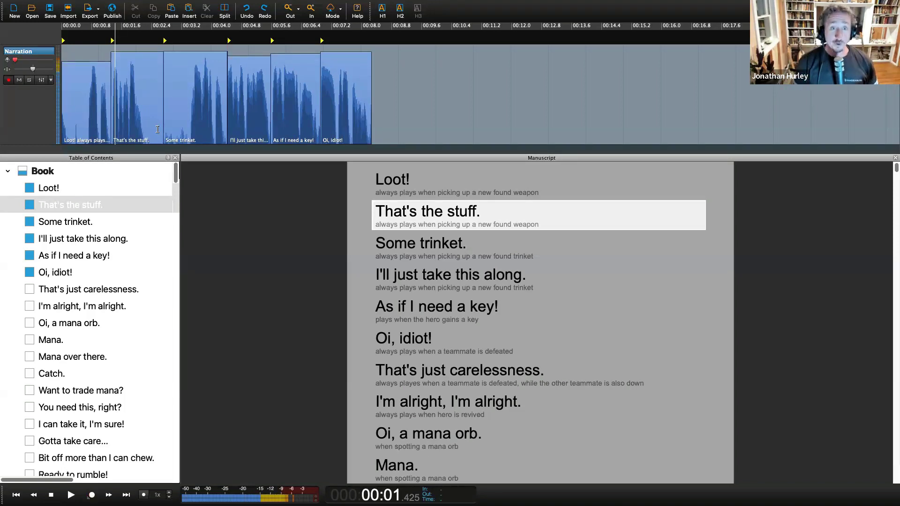
pyautogui.click(234, 36)
pyautogui.click(270, 29)
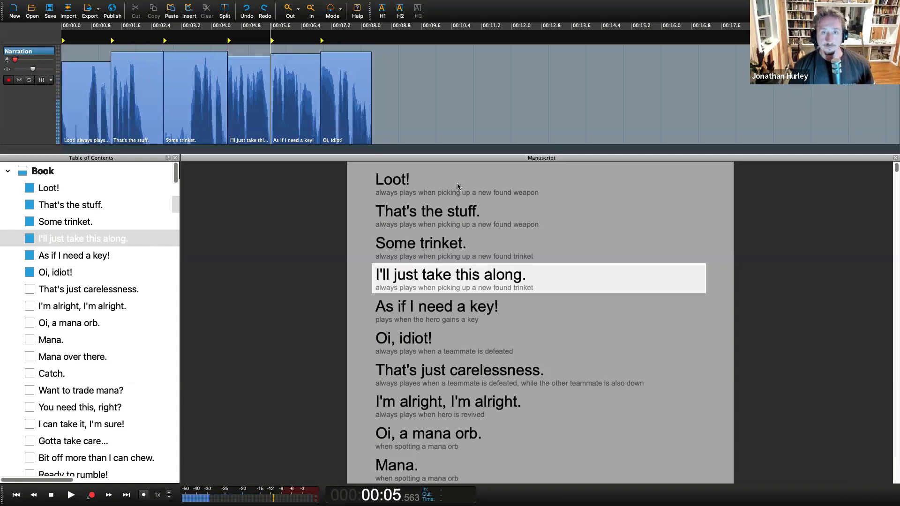
# Jump from the manuscript to the recorded lines "That's the stuff.", "Some trinket.", "Loot!" and "Oi, idiot!"
pyautogui.click(377, 203)
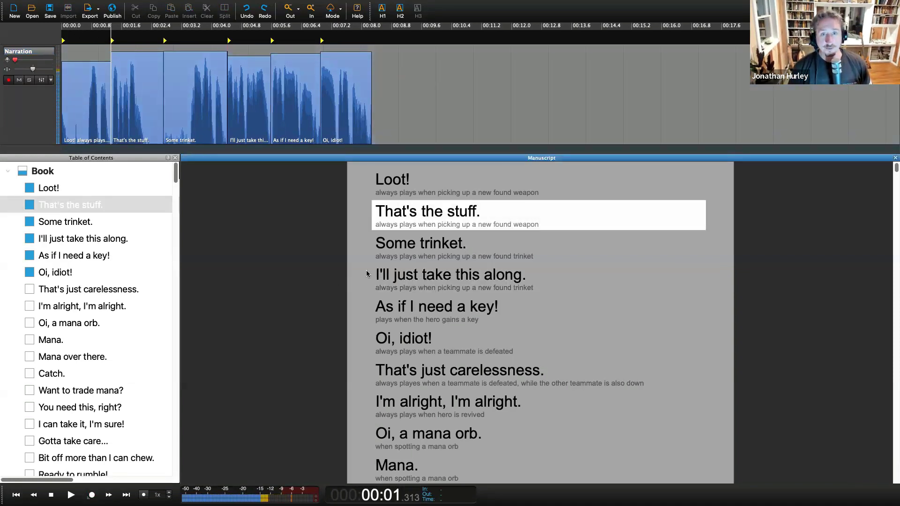
pyautogui.click(390, 248)
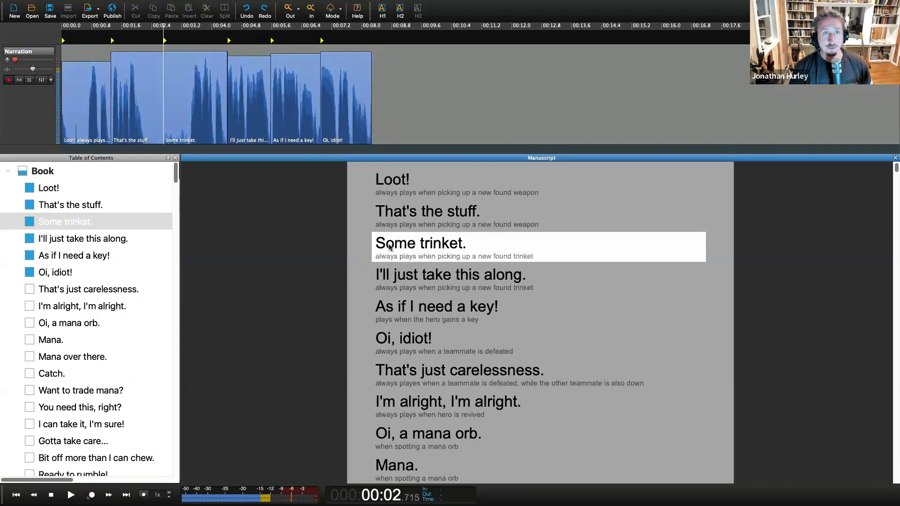
pyautogui.click(386, 182)
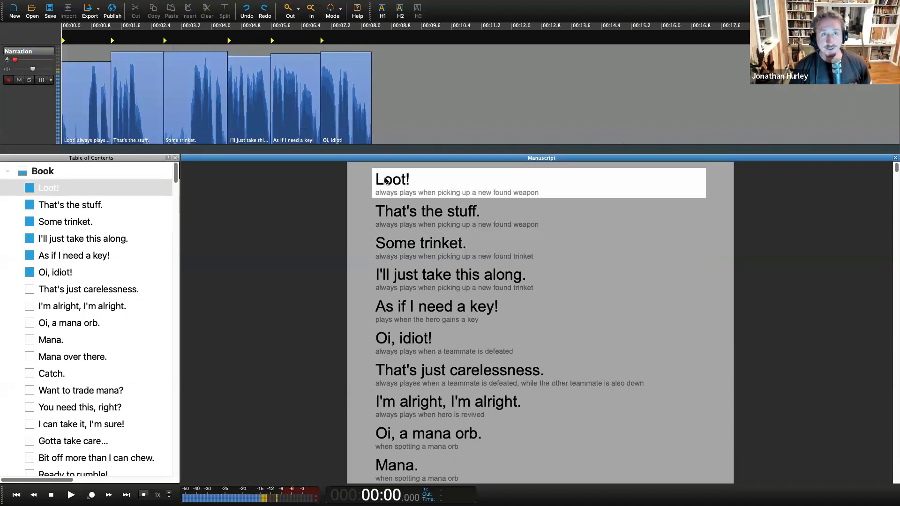
pyautogui.click(422, 344)
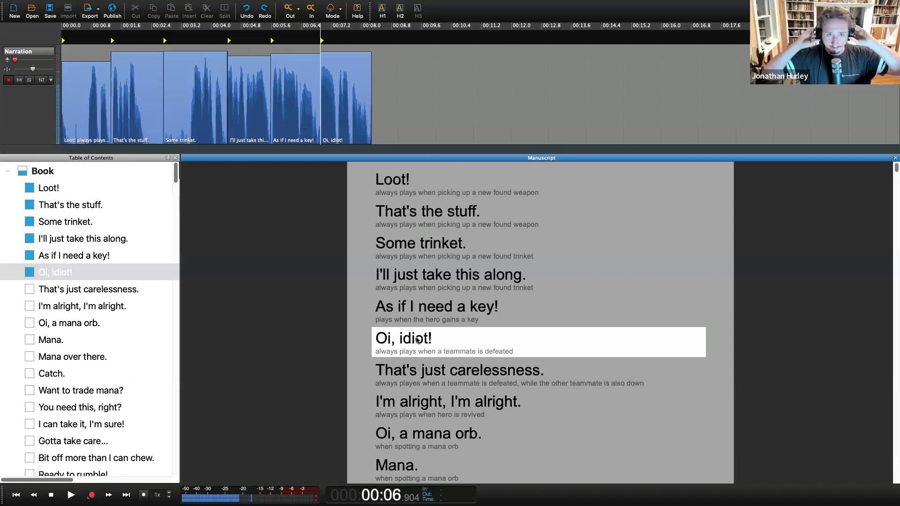
pyautogui.press('r')
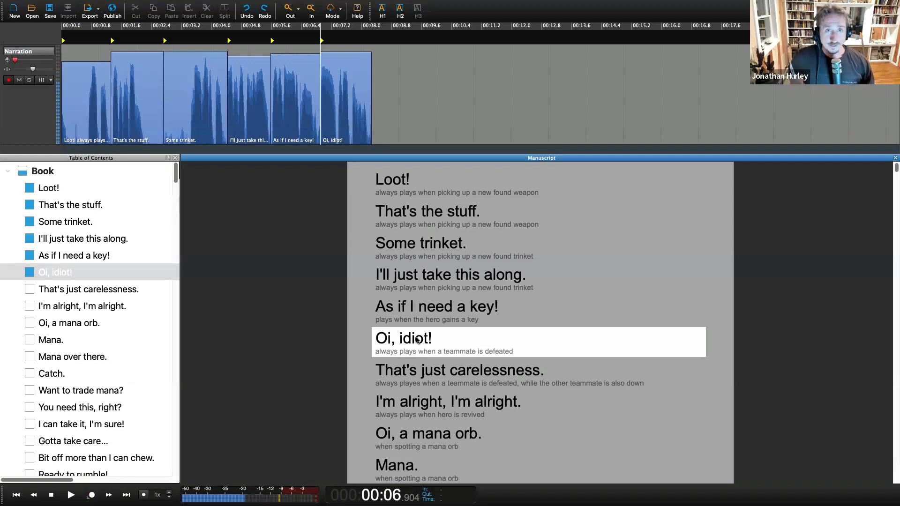
# Step the playhead backward and forward through the recorded clips
pyautogui.press('Left')
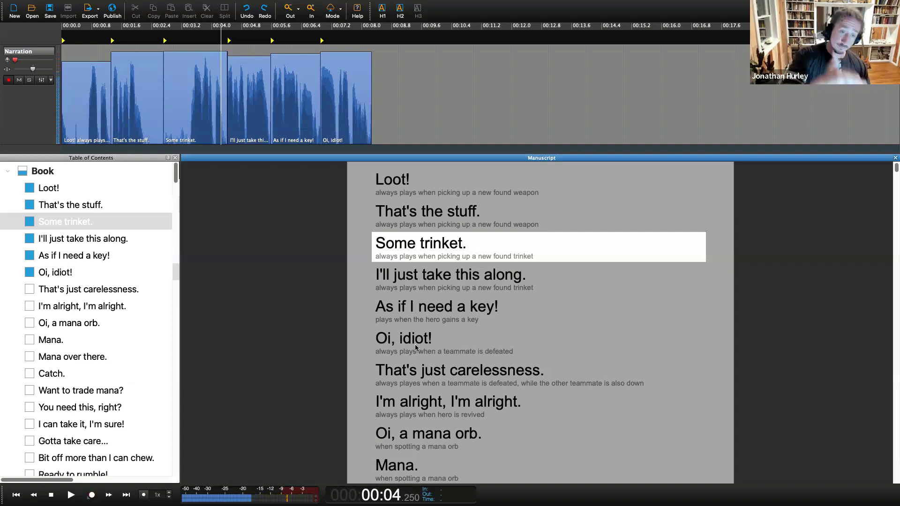
pyautogui.press('Left')
pyautogui.press('Left')
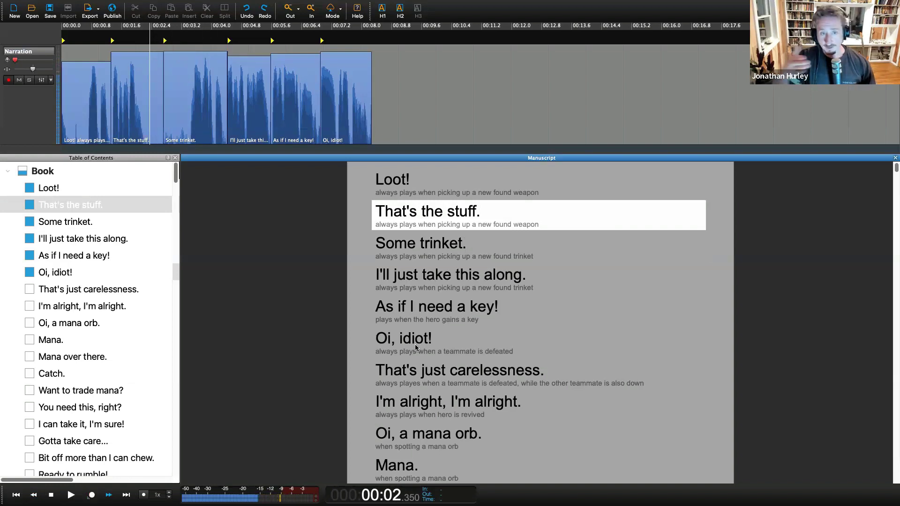
pyautogui.press('Right')
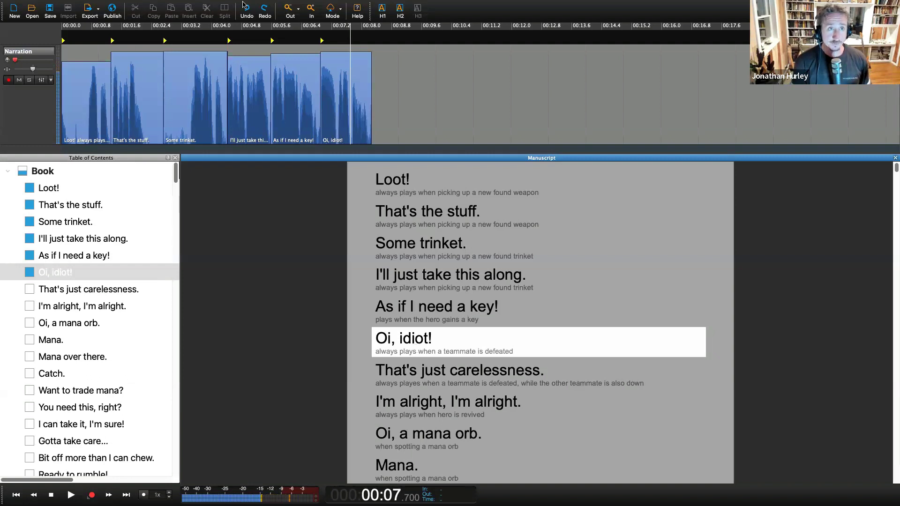
# Open the recent session ADORABLE for Publication.epub and display the full narration of Chapter One: Nothing but carrots
pyautogui.click(65, 5)
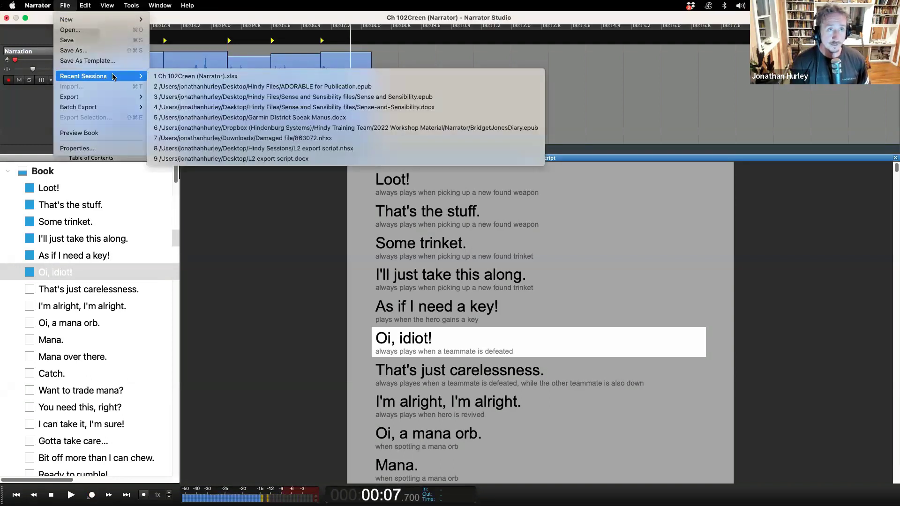
pyautogui.moveTo(143, 76)
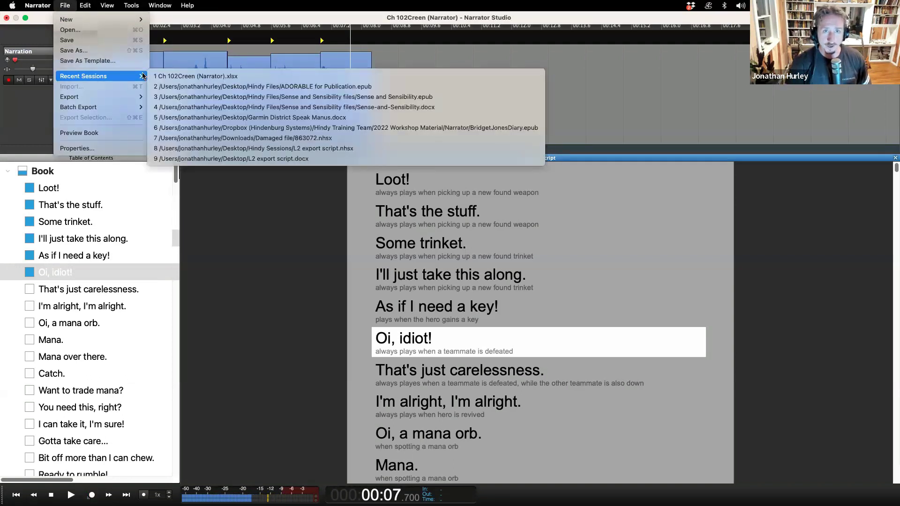
pyautogui.click(271, 87)
pyautogui.click(472, 197)
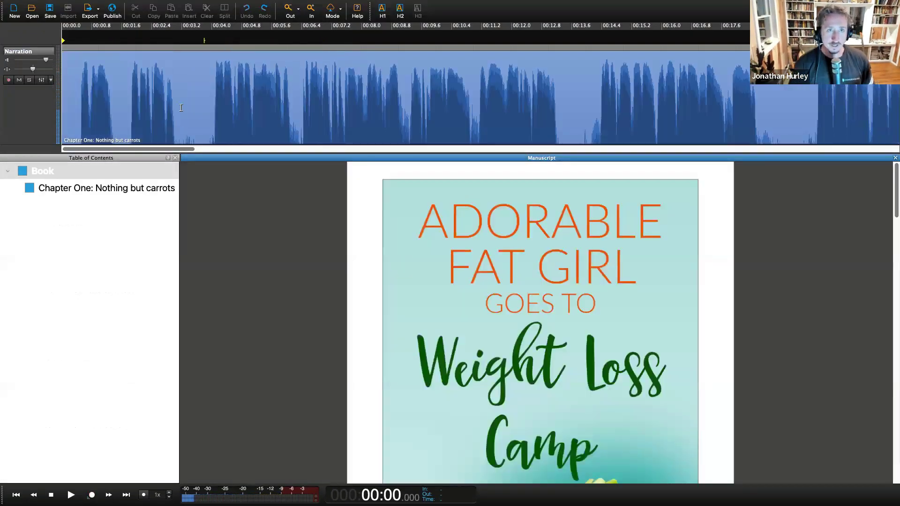
pyautogui.click(153, 189)
pyautogui.click(361, 40)
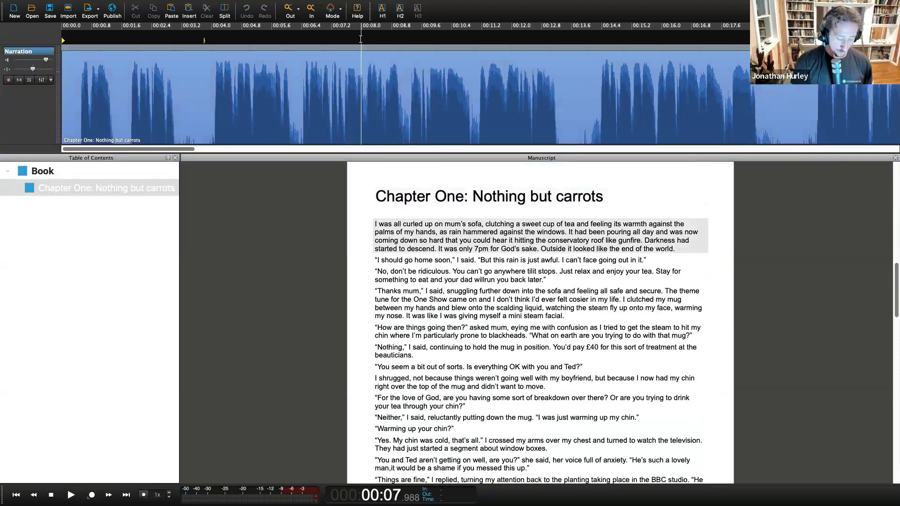
pyautogui.scroll(-10, 360, 39)
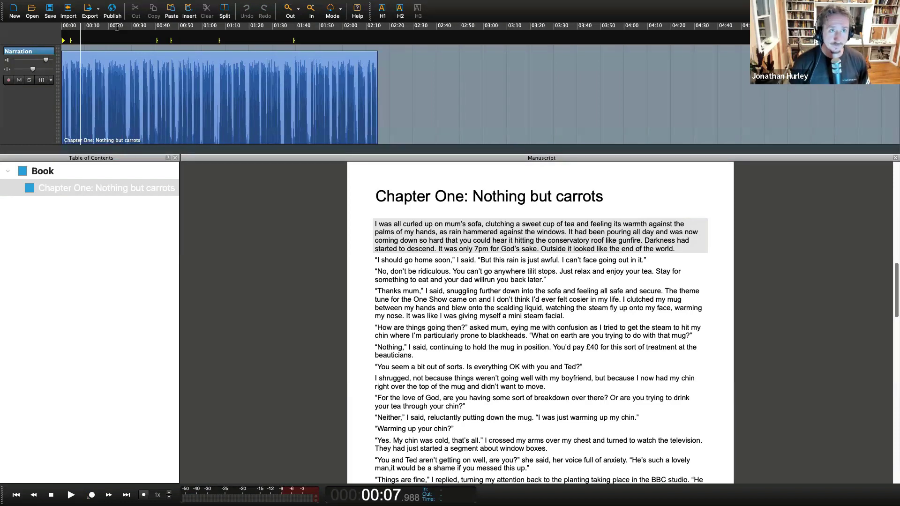
# Start an export for ACX and run its export validation with pause correction and noise reduction, continuing to the book export
pyautogui.click(97, 10)
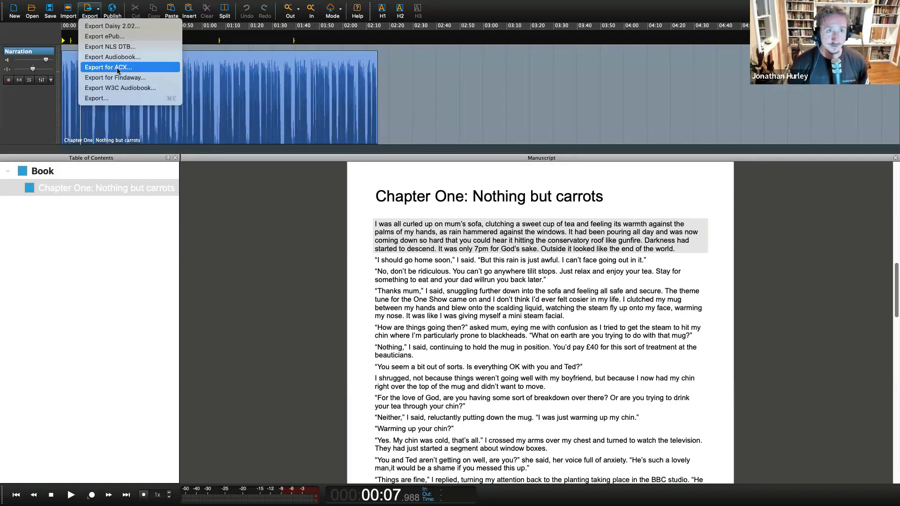
pyautogui.click(117, 71)
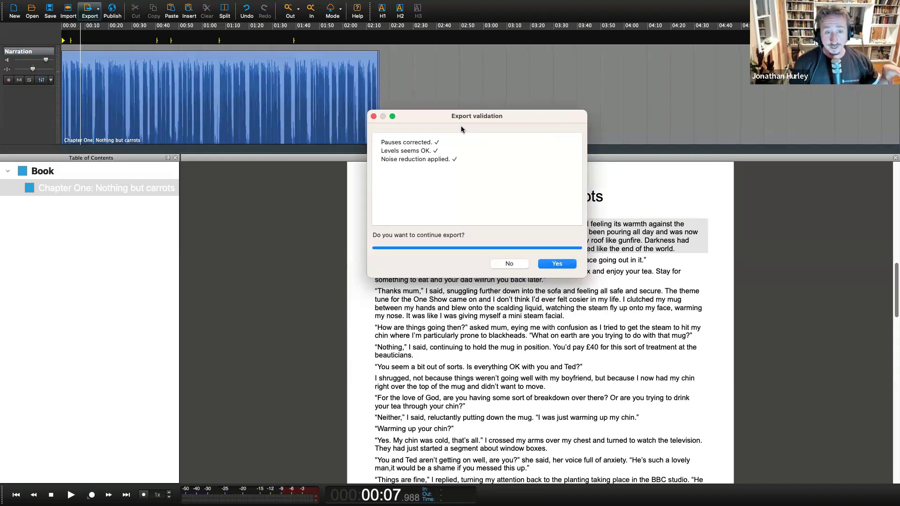
pyautogui.click(374, 117)
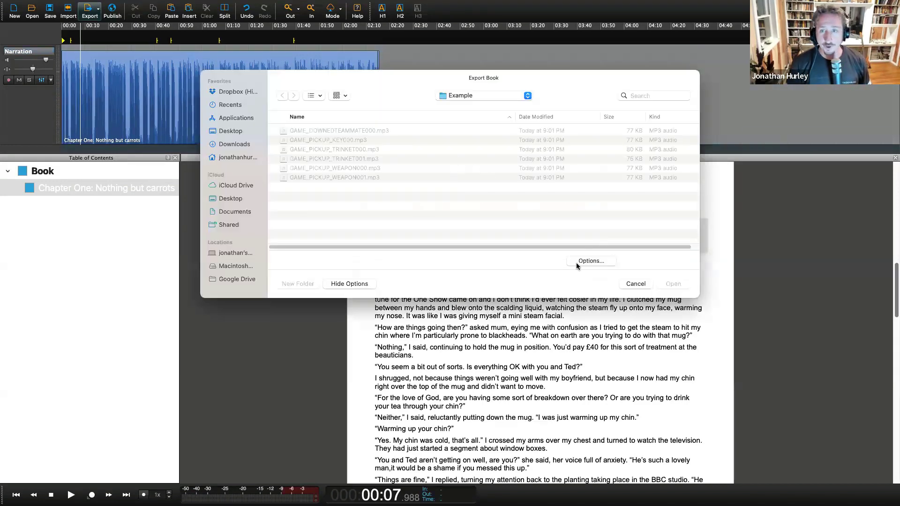
# Examine the session properties in the export options, close them and cancel the book export
pyautogui.click(586, 263)
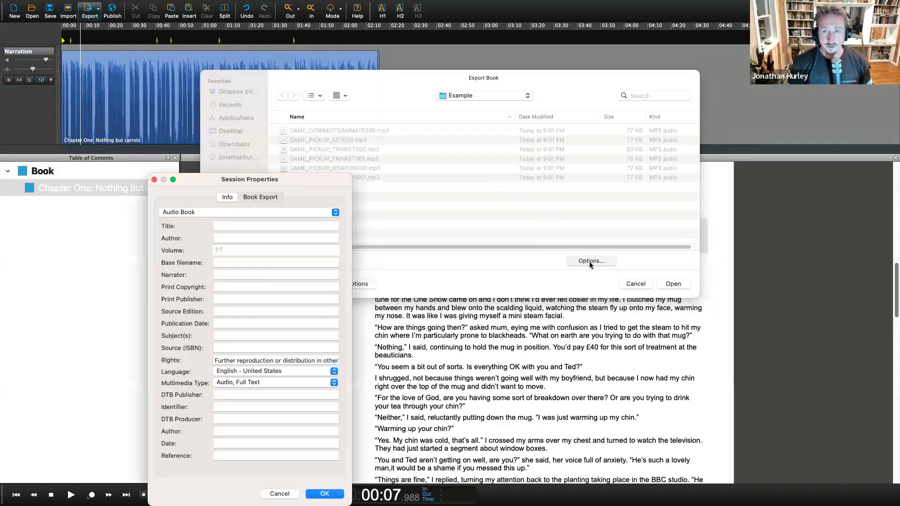
pyautogui.click(154, 180)
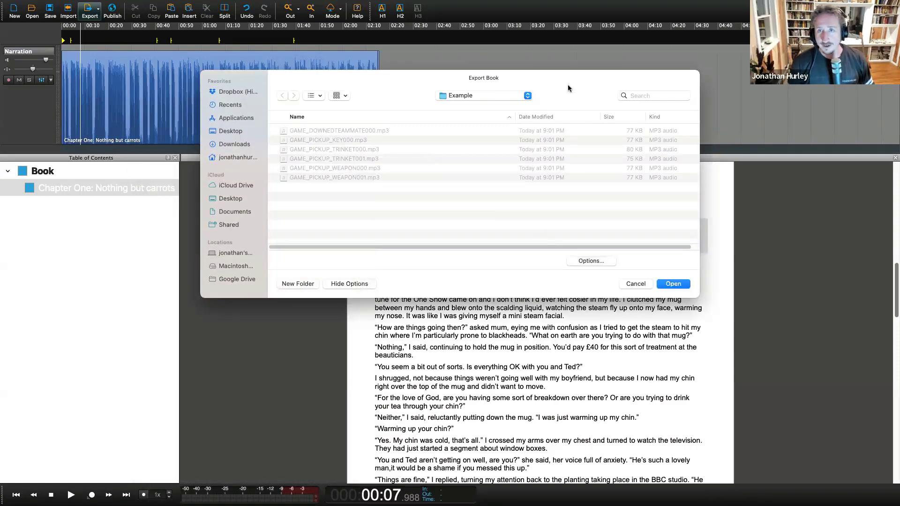
pyautogui.moveTo(568, 88); pyautogui.dragTo(712, 18)
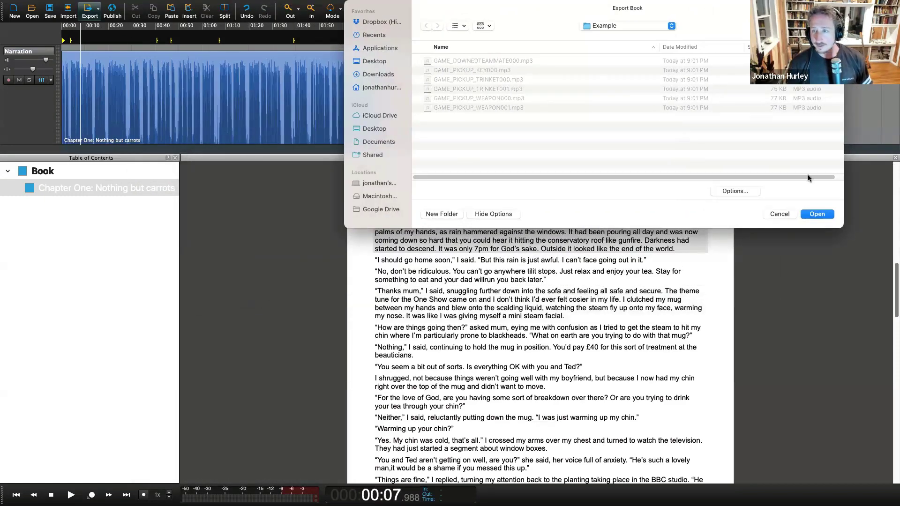
pyautogui.click(781, 214)
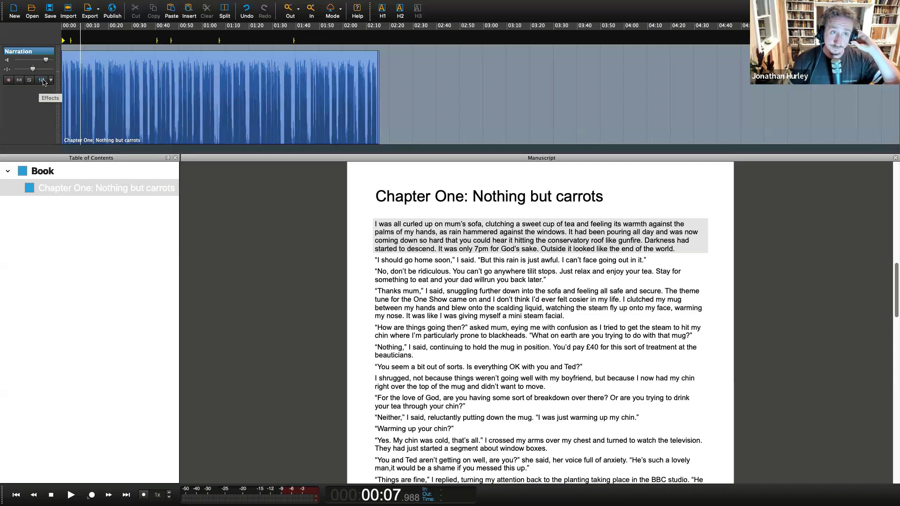
# Open the Narration track's effects and inspect its Noise Reduction and Audiobook Process, placing their windows side by side
pyautogui.click(42, 80)
pyautogui.click(92, 100)
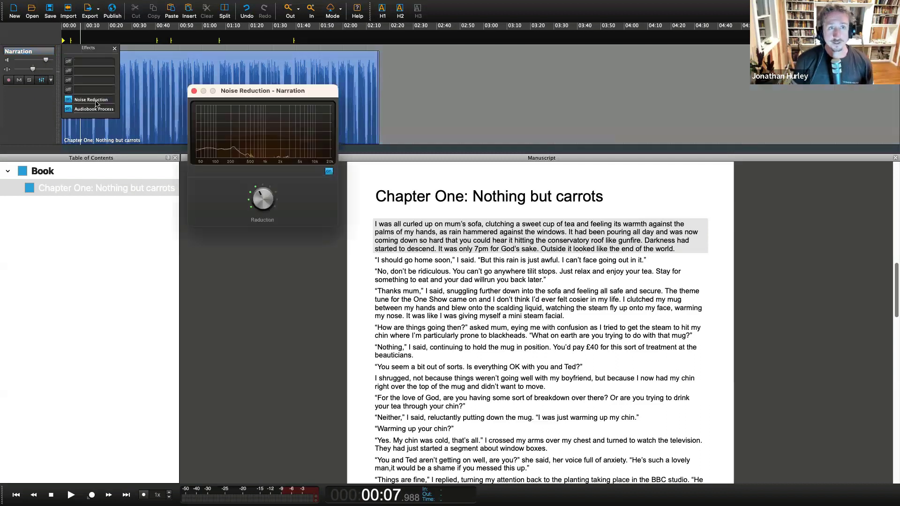
pyautogui.click(98, 110)
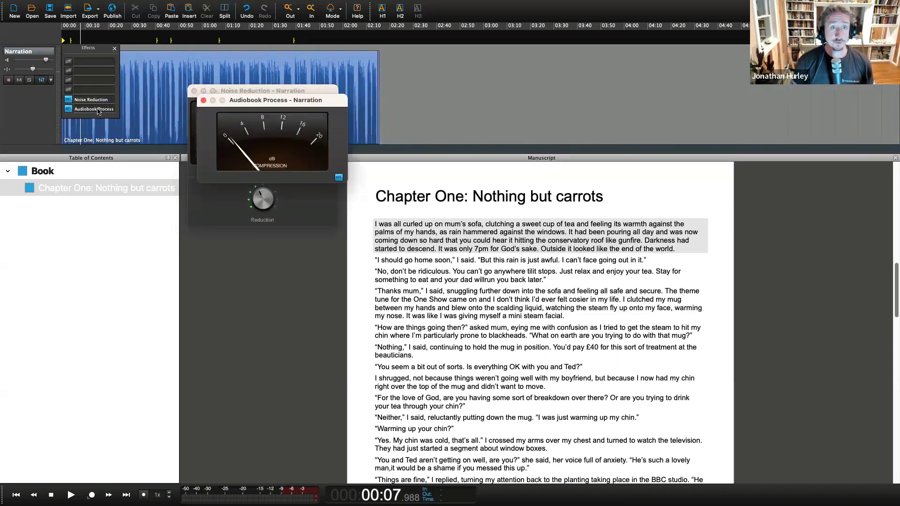
pyautogui.moveTo(230, 92); pyautogui.dragTo(381, 58)
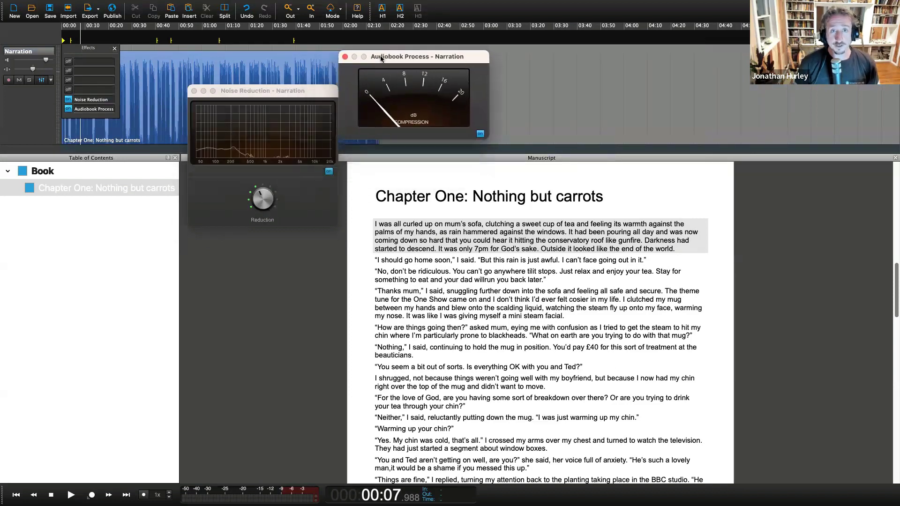
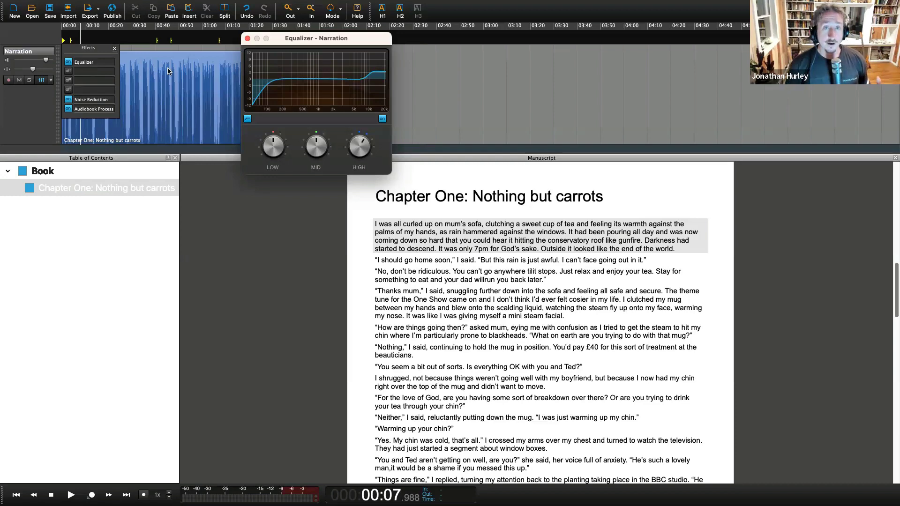
# Add a Compressor to the second effect slot of the Narration track and raise its compression to the third mark
pyautogui.click(101, 72)
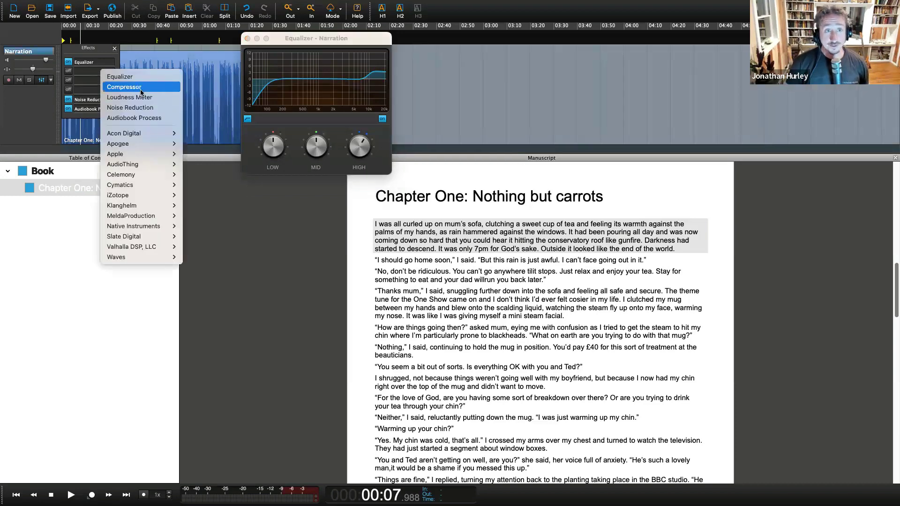
pyautogui.click(140, 87)
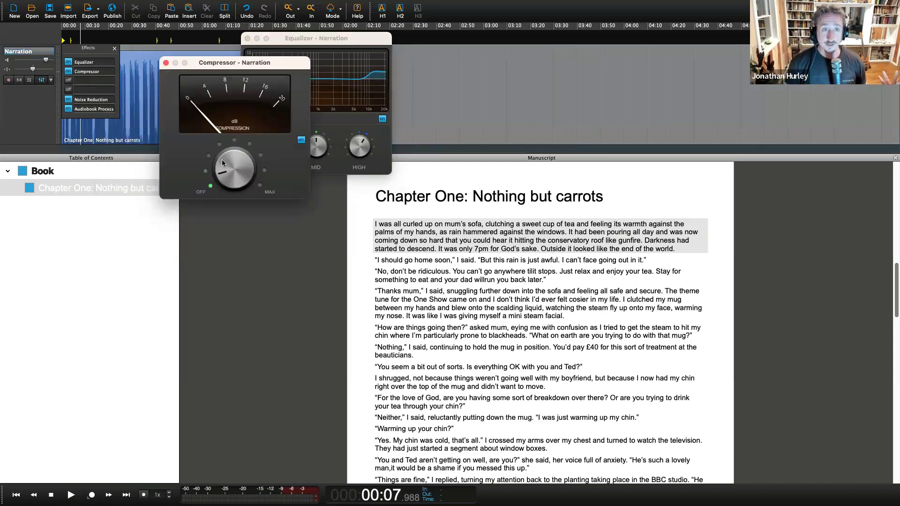
pyautogui.moveTo(222, 163); pyautogui.dragTo(207, 151)
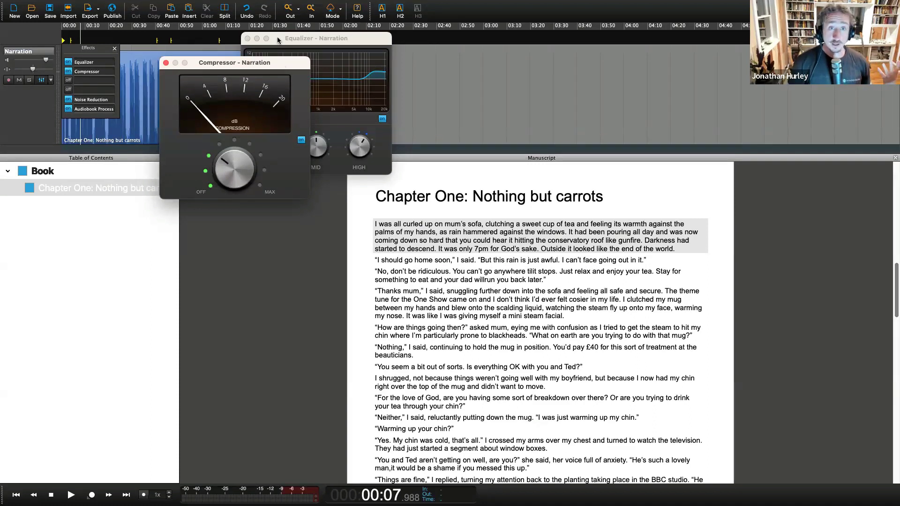
# Close the Equalizer window and switch off the Equalizer effect on the Narration track
pyautogui.moveTo(279, 41); pyautogui.dragTo(389, 35)
pyautogui.click(357, 34)
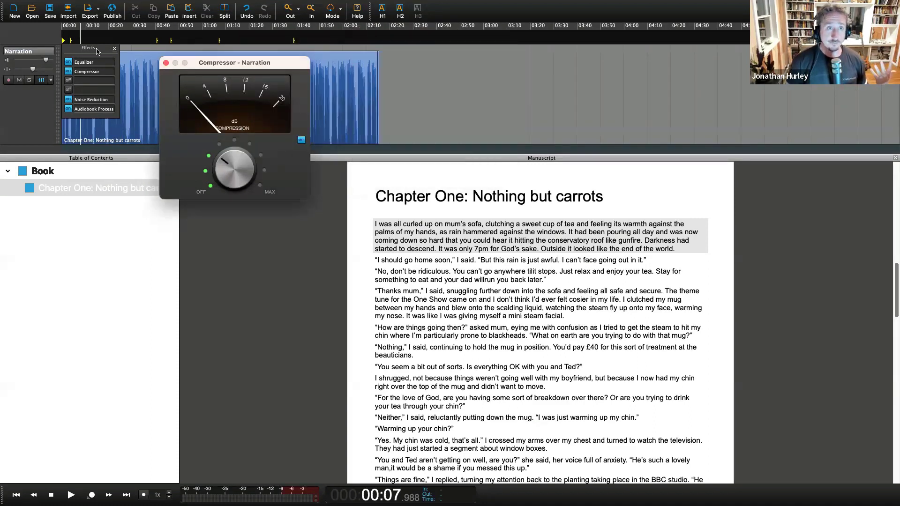
pyautogui.click(69, 62)
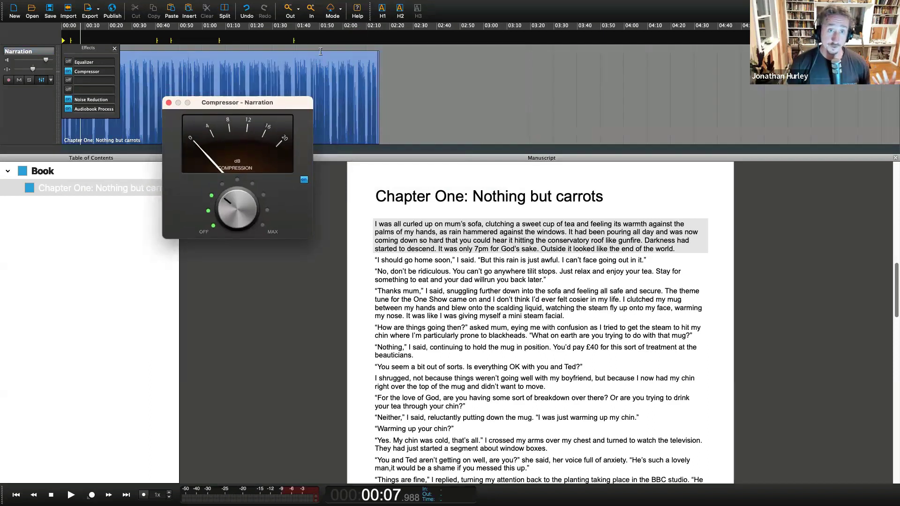
# Select the Narration passage from about 1:35 to 1:38 on the timeline
pyautogui.click(280, 38)
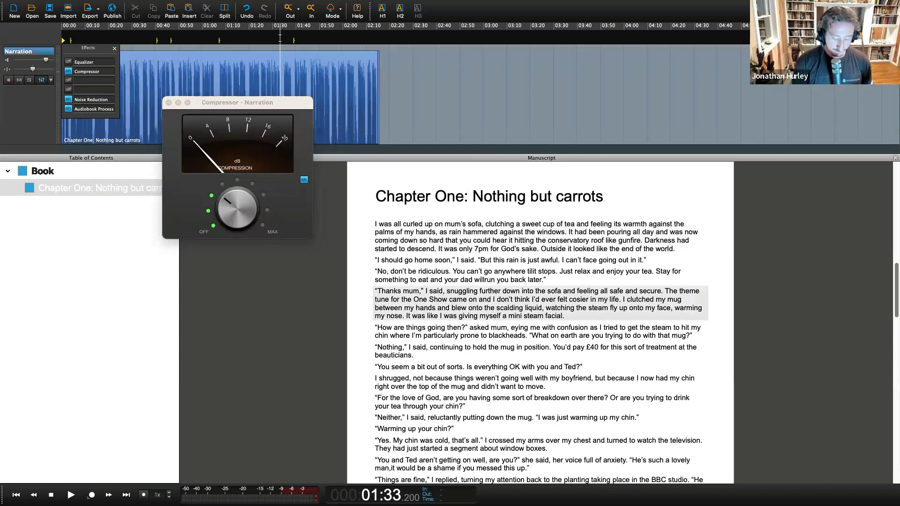
pyautogui.scroll(5, 280, 38)
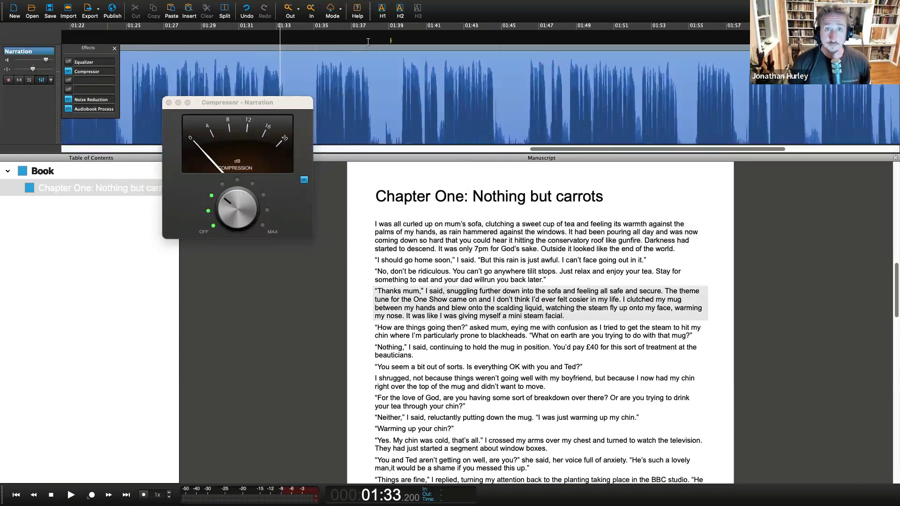
pyautogui.moveTo(370, 43); pyautogui.dragTo(318, 61)
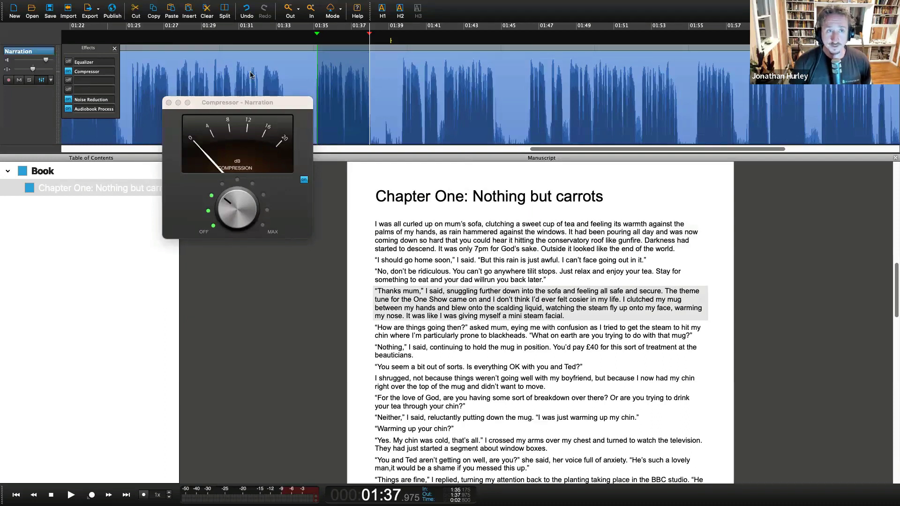
# Switch off Noise Reduction and Audiobook Process on the Narration track and audition the selected passage with the Compressor active
pyautogui.click(68, 99)
pyautogui.click(68, 109)
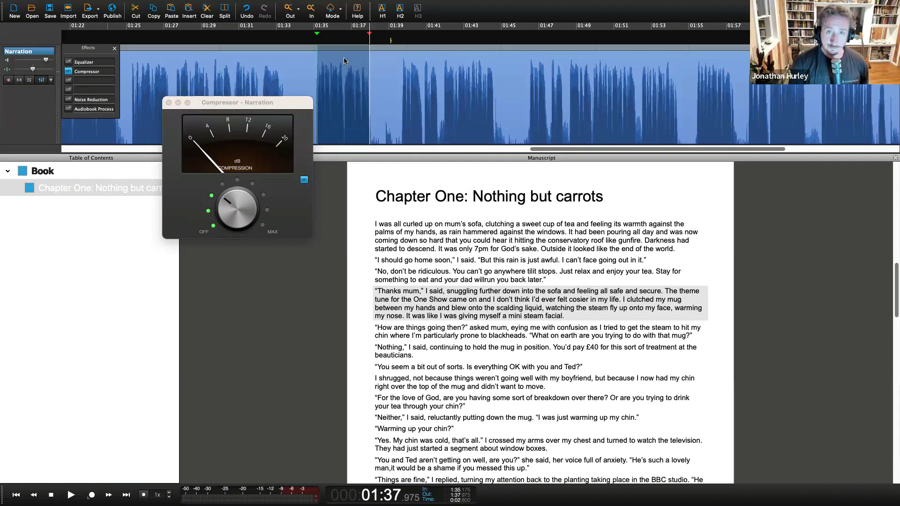
pyautogui.press('space')
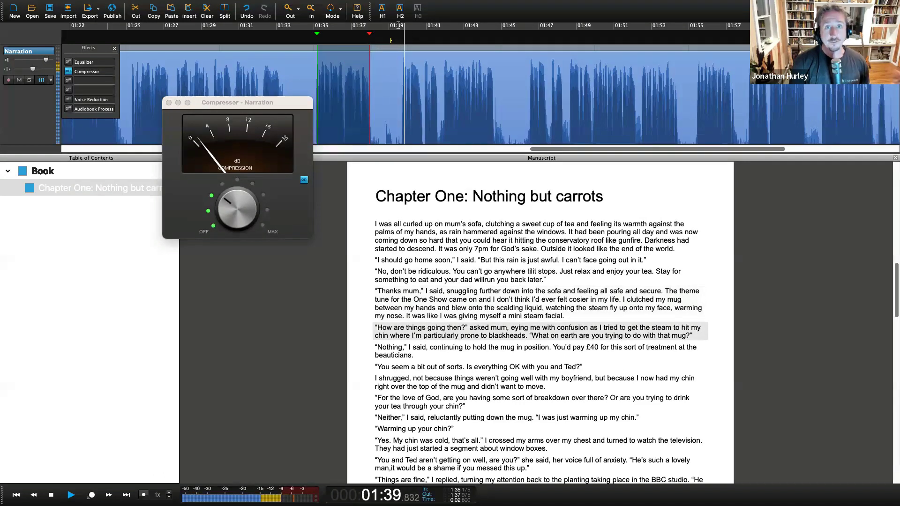
pyautogui.press('space')
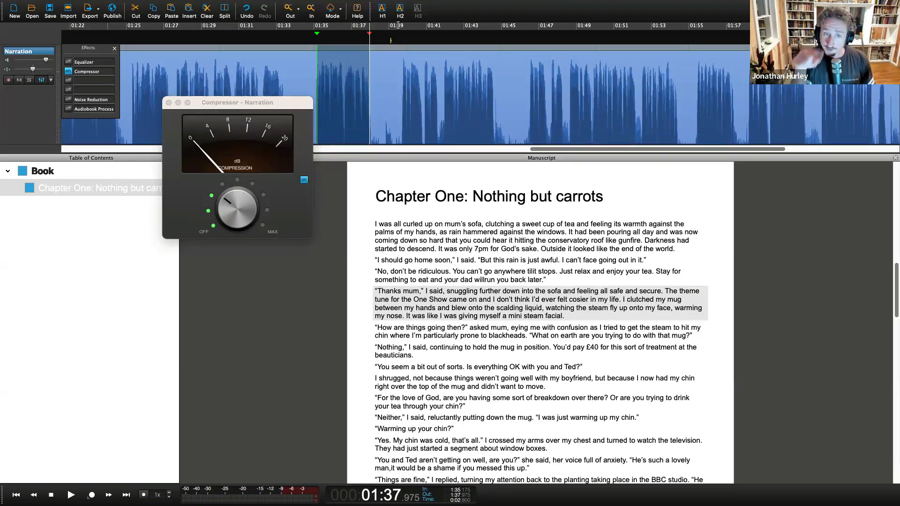
pyautogui.press('space')
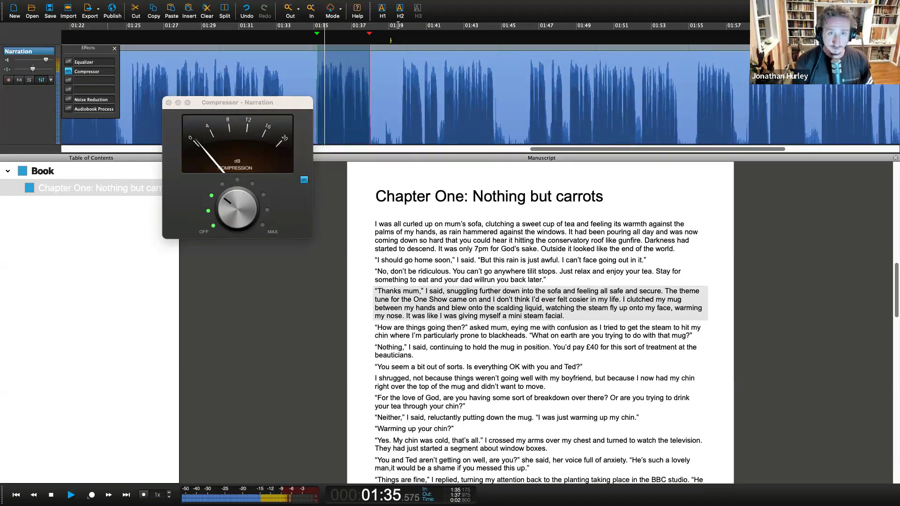
pyautogui.press('space')
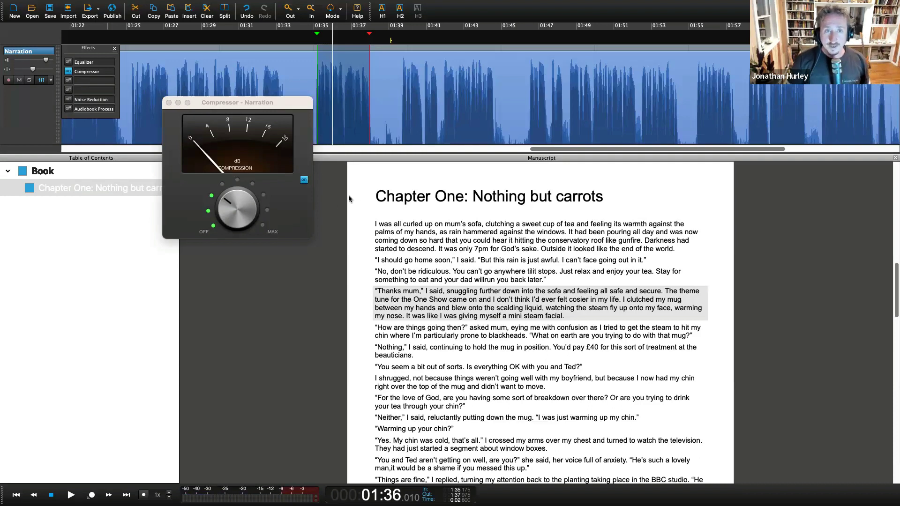
# Add the Acon Digital DePlosive Dialogue plug-in to the Narration track's third effect slot and close its window
pyautogui.click(112, 84)
pyautogui.moveTo(163, 143)
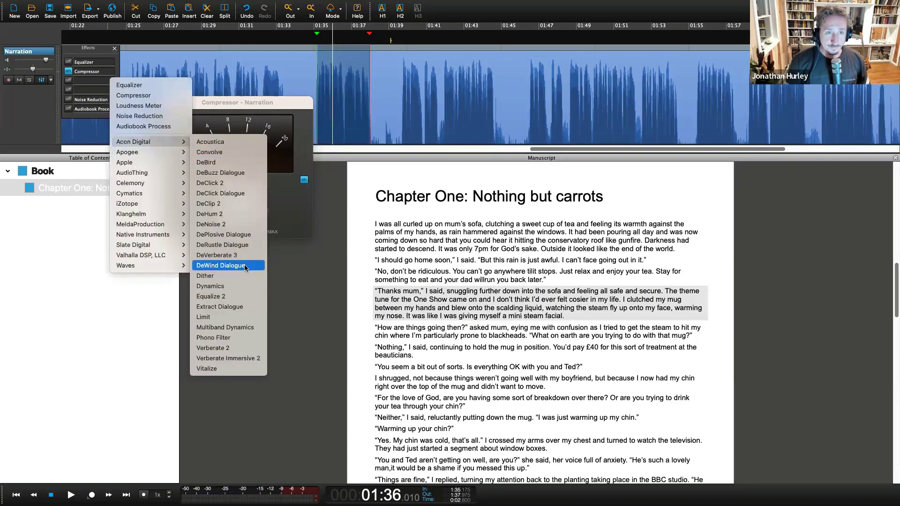
pyautogui.click(241, 234)
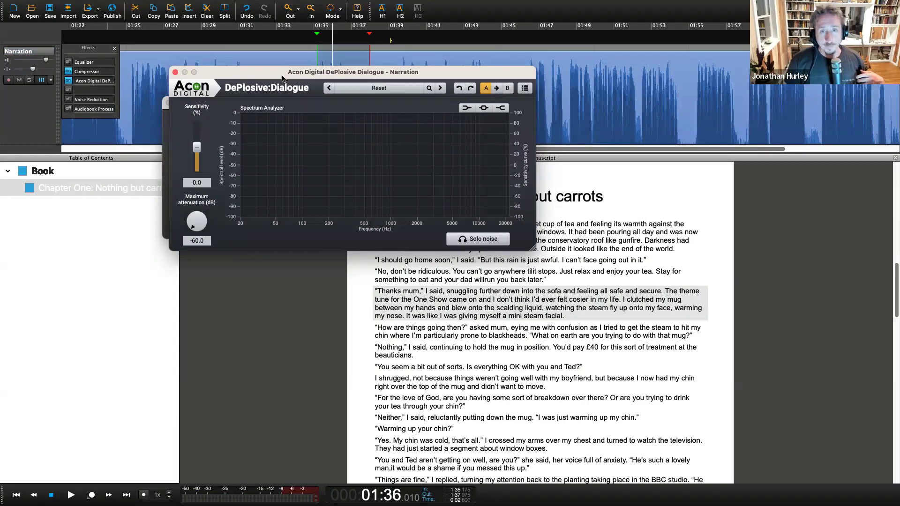
pyautogui.click(175, 73)
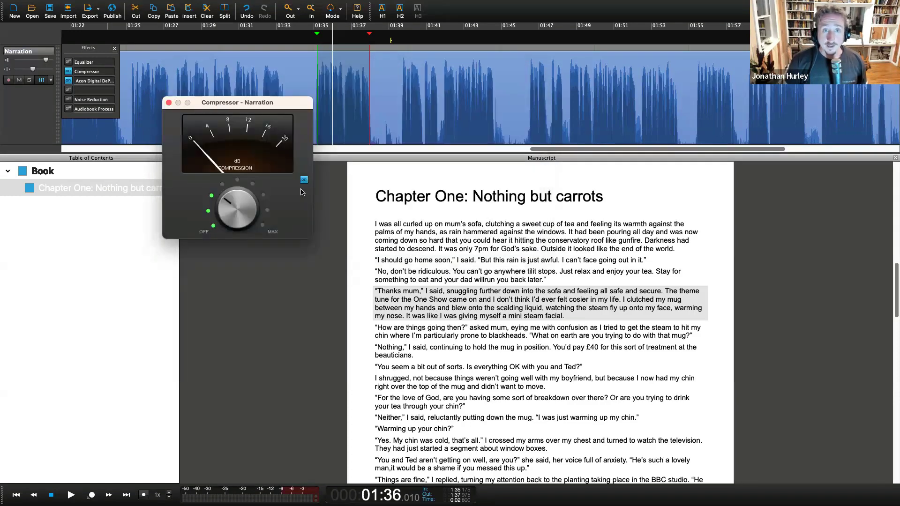
# Toggle the Compressor's bypass several times, leave it switched off and play the selected passage
pyautogui.click(303, 181)
pyautogui.click(303, 181)
pyautogui.click(303, 181)
pyautogui.click(303, 181)
pyautogui.click(303, 181)
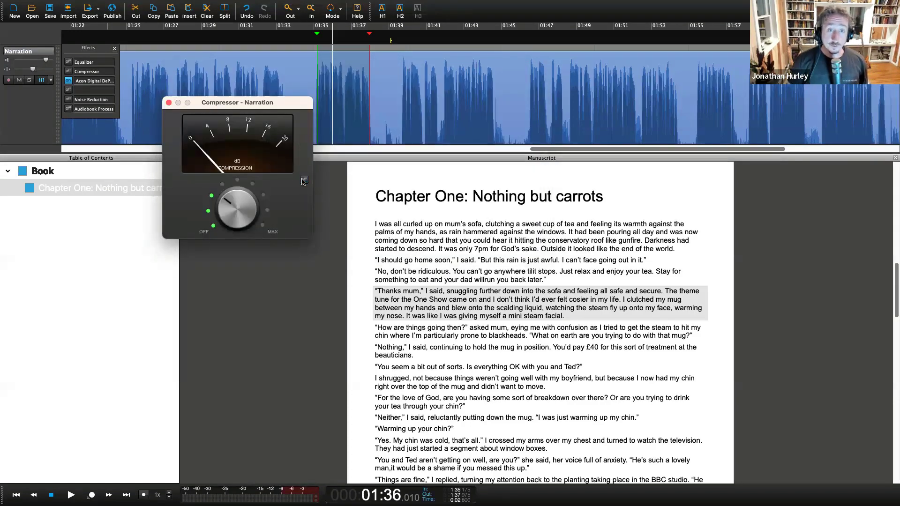
pyautogui.press('space')
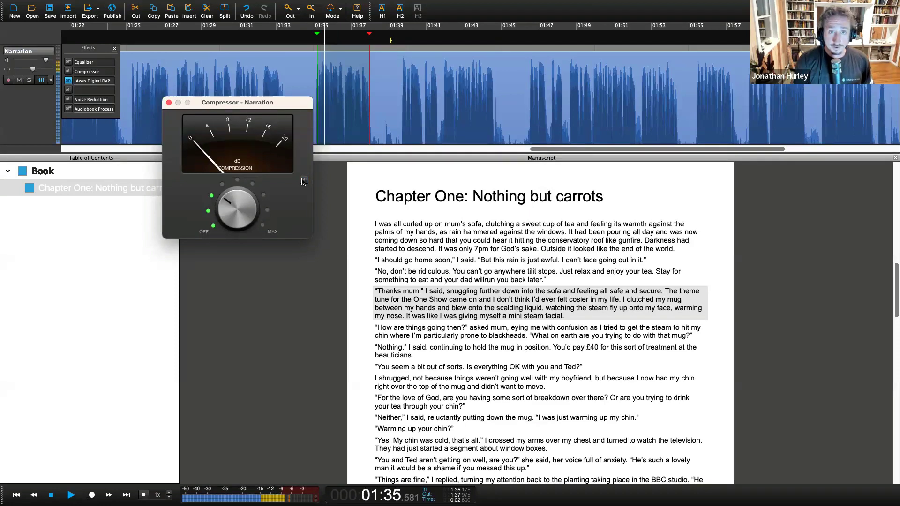
# Raise the Compressor to maximum compression, switch it on and play the selected passage
pyautogui.moveTo(236, 211); pyautogui.dragTo(236, 83)
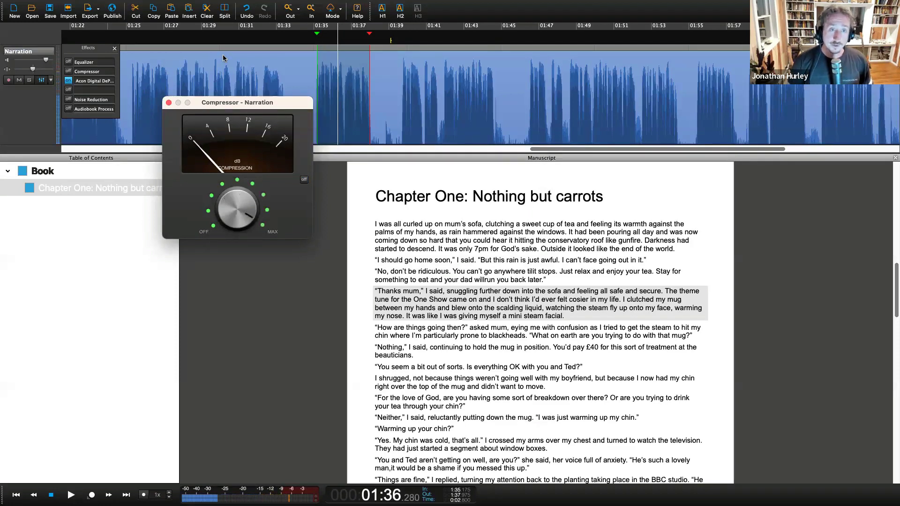
pyautogui.click(304, 180)
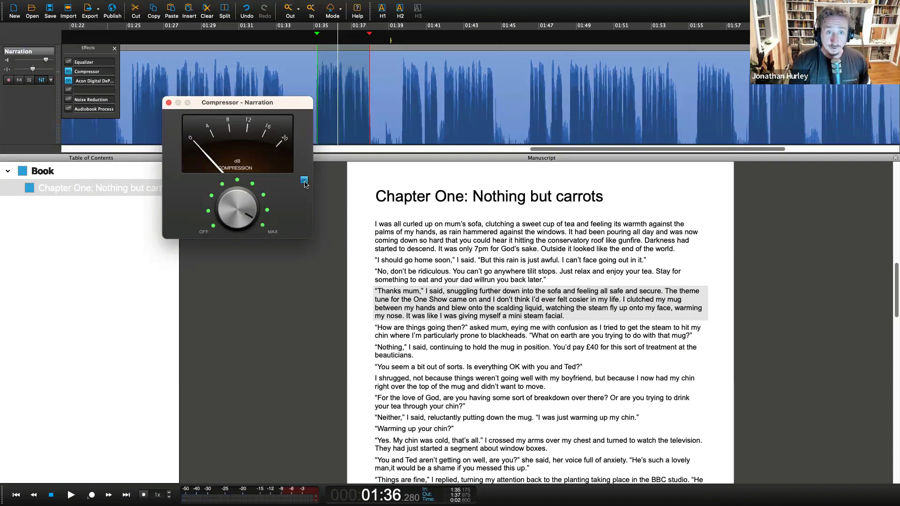
pyautogui.press('space')
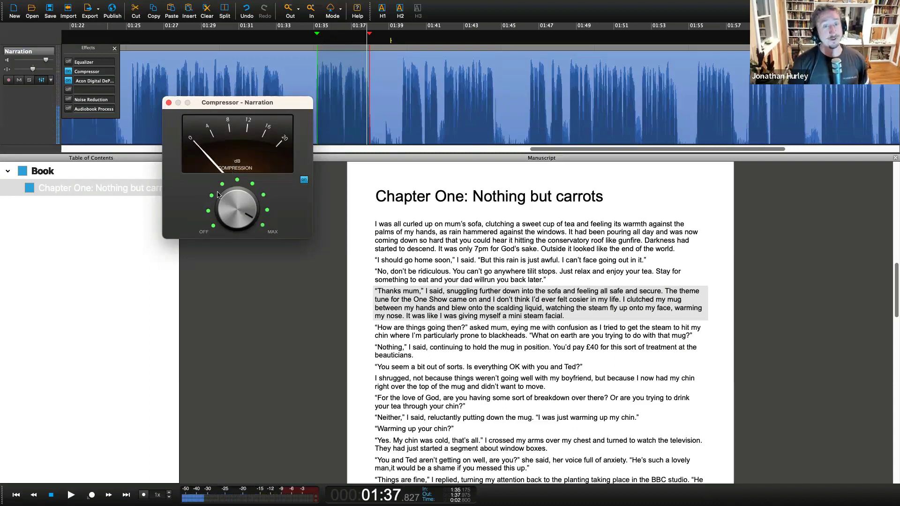
# Switch off the Compressor, lower its compression to the third mark, and close its window and the track's effects list
pyautogui.moveTo(223, 195); pyautogui.dragTo(218, 258)
pyautogui.click(304, 181)
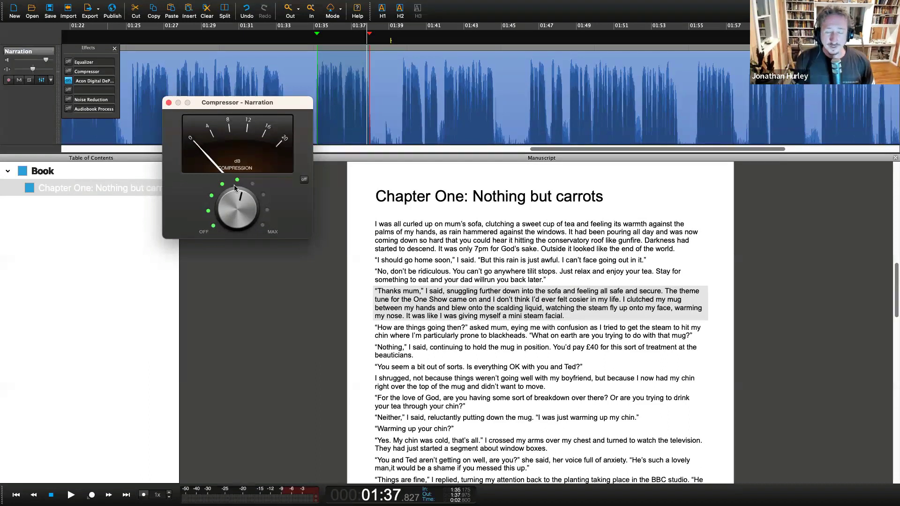
pyautogui.moveTo(229, 210); pyautogui.dragTo(222, 243)
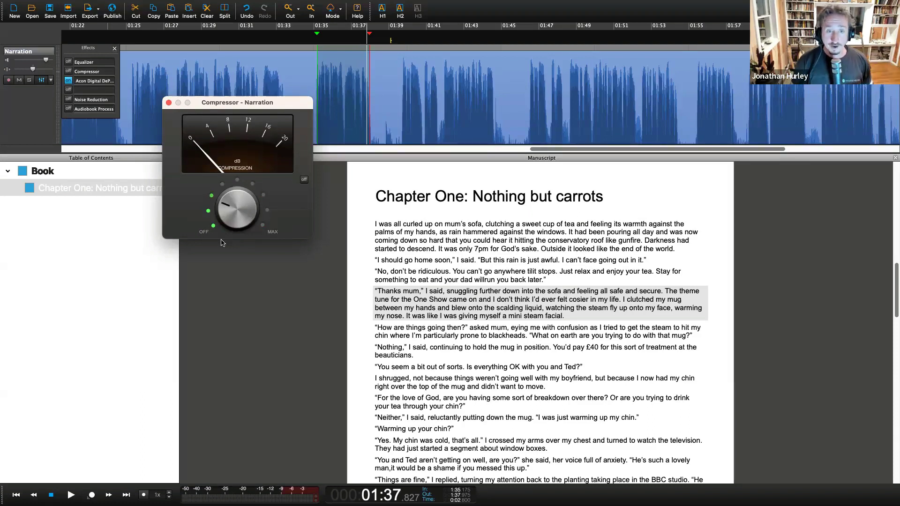
pyautogui.click(168, 102)
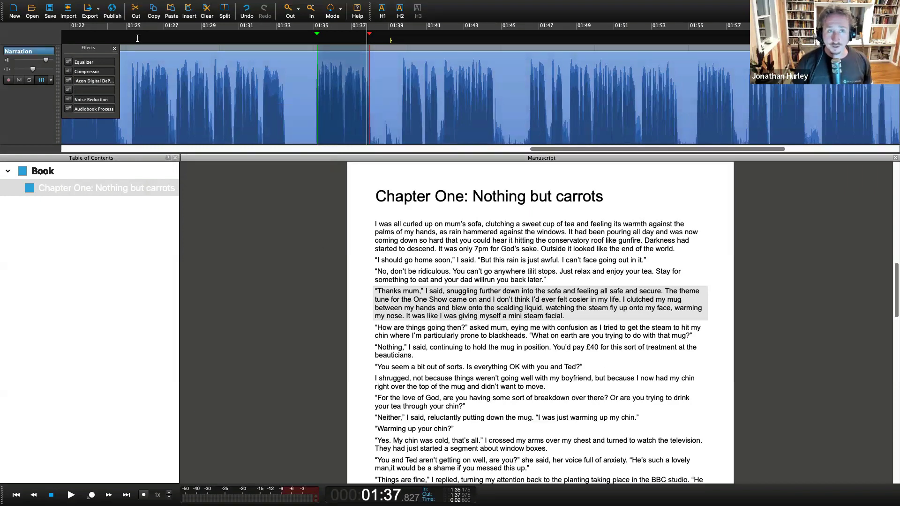
pyautogui.click(115, 47)
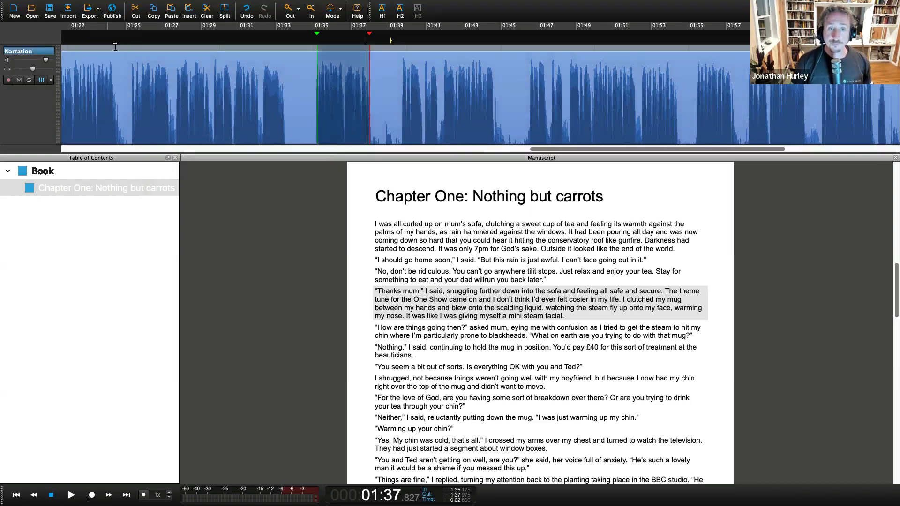
# Remove the Equalizer, Compressor and DePlosive Dialogue effects from the Narration track's first three slots
pyautogui.click(41, 80)
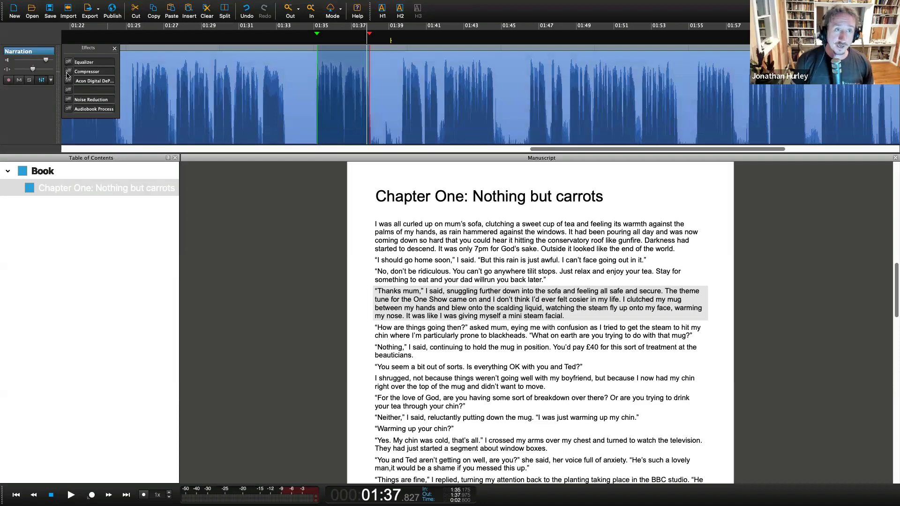
pyautogui.click(86, 63)
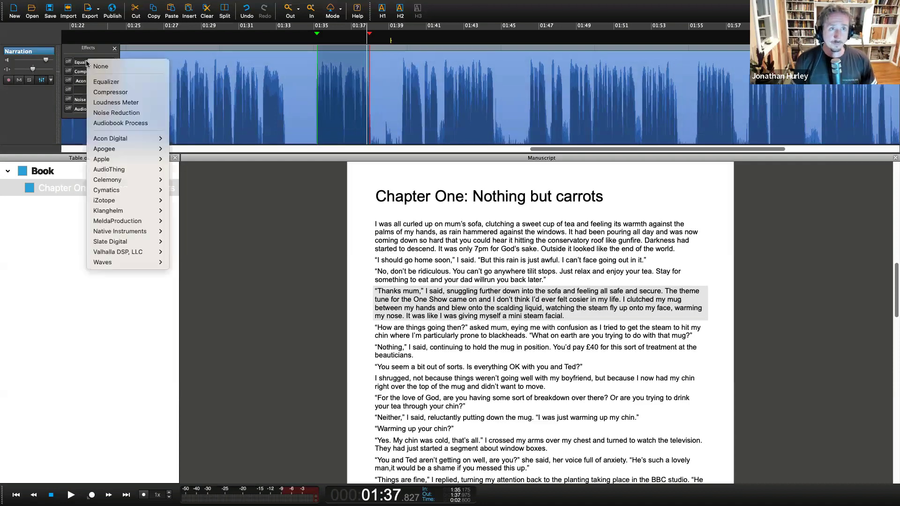
pyautogui.click(92, 66)
pyautogui.click(92, 72)
pyautogui.click(99, 76)
pyautogui.click(96, 81)
pyautogui.click(107, 86)
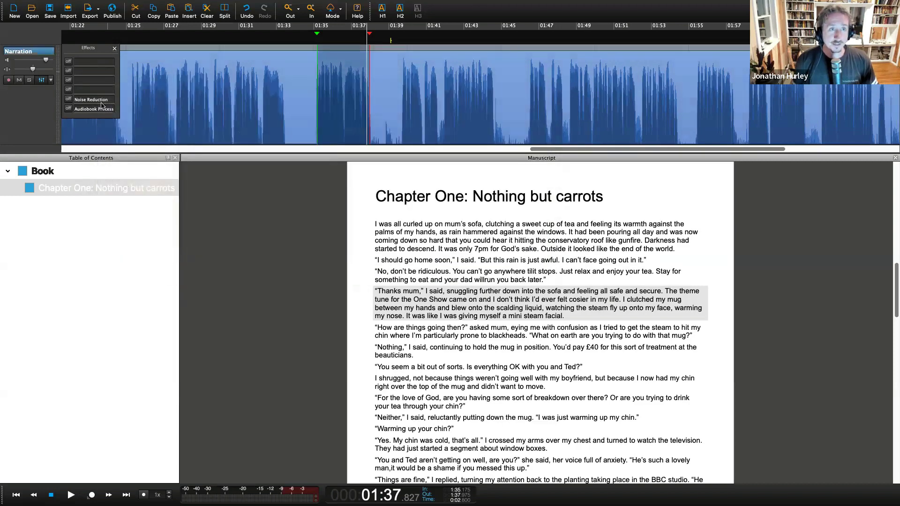
# Switch on Noise Reduction and Audiobook Process, inspect each effect's window, and close the effects list
pyautogui.click(68, 99)
pyautogui.click(68, 109)
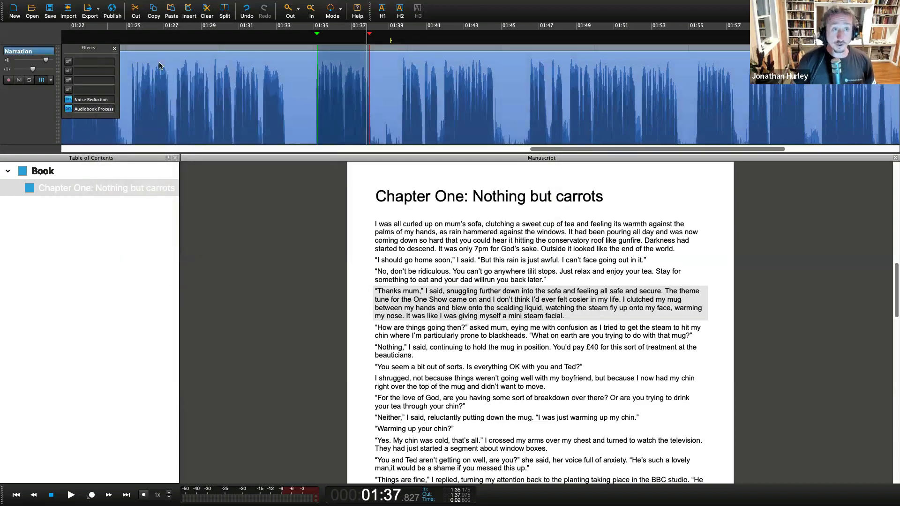
pyautogui.click(101, 99)
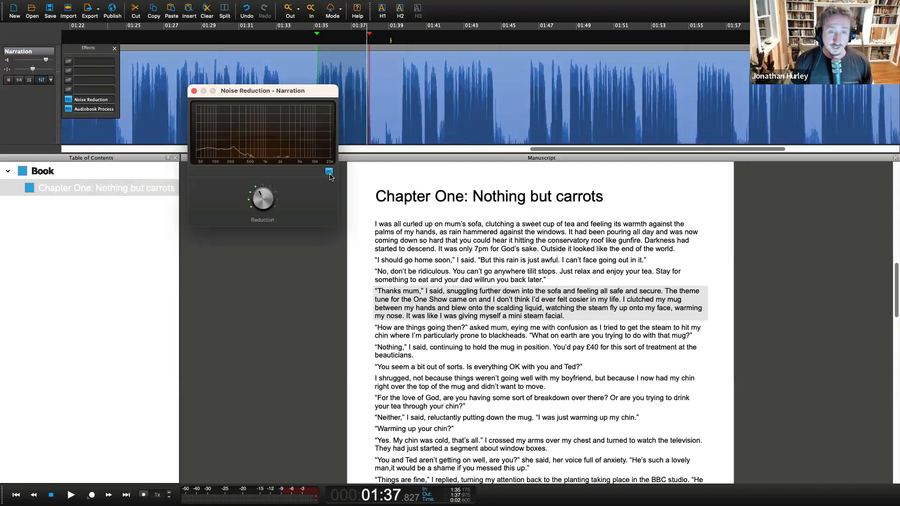
pyautogui.click(194, 91)
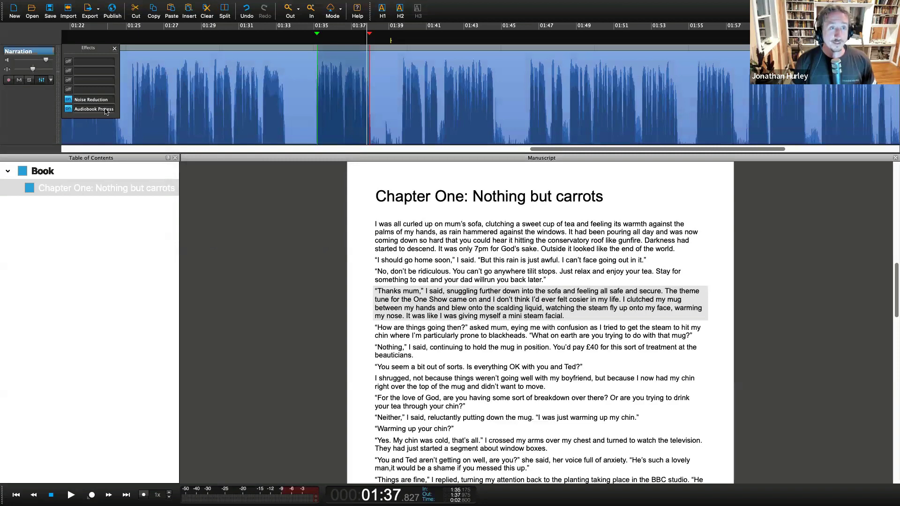
pyautogui.click(105, 108)
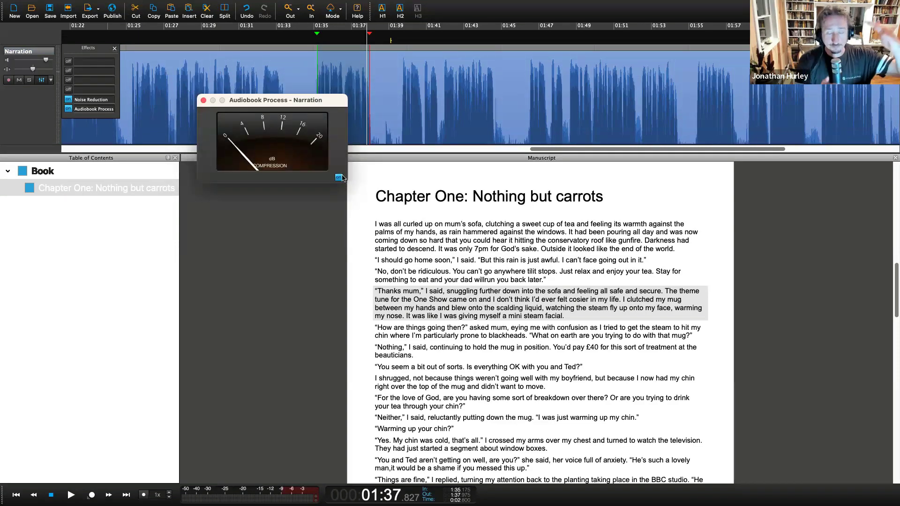
pyautogui.click(203, 100)
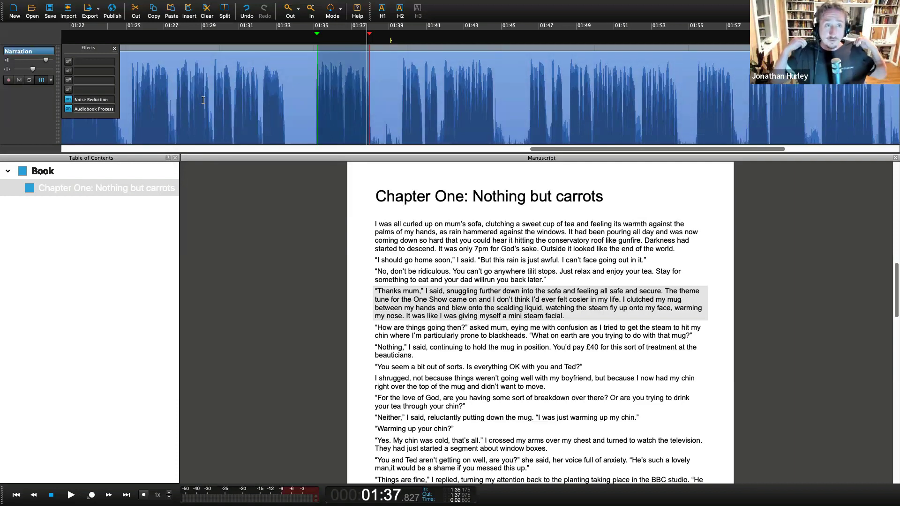
pyautogui.click(115, 48)
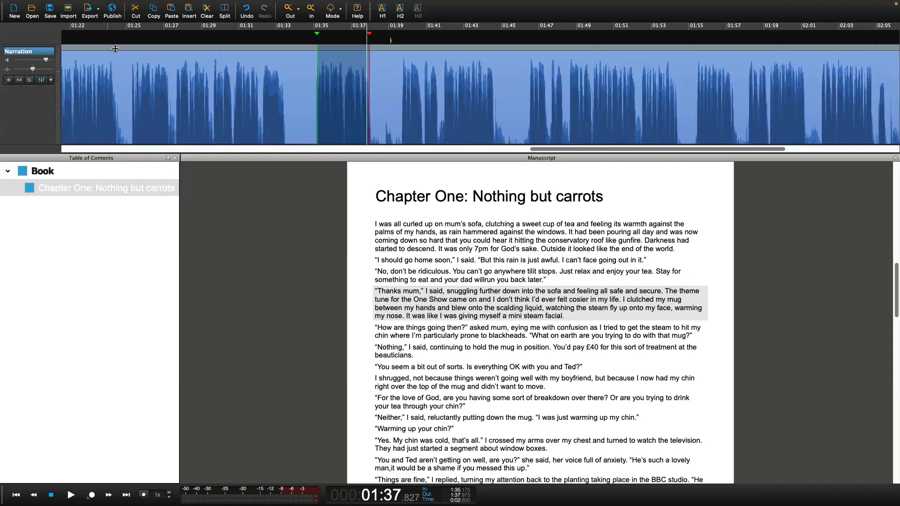
# Remove Noise Reduction and Audiobook Process from the Narration track and add an Equalizer in the last effect slot
pyautogui.click(42, 81)
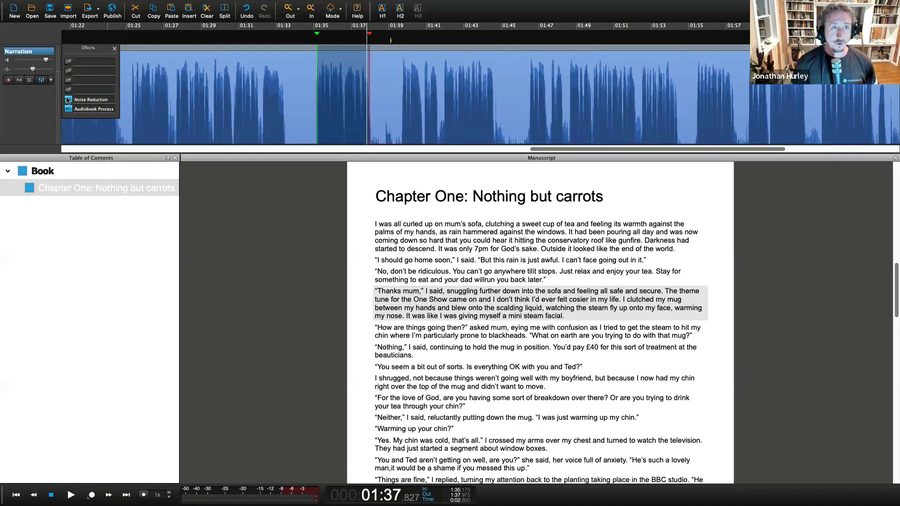
pyautogui.click(93, 100)
pyautogui.click(95, 107)
pyautogui.click(93, 99)
pyautogui.click(99, 105)
pyautogui.click(100, 111)
pyautogui.click(101, 113)
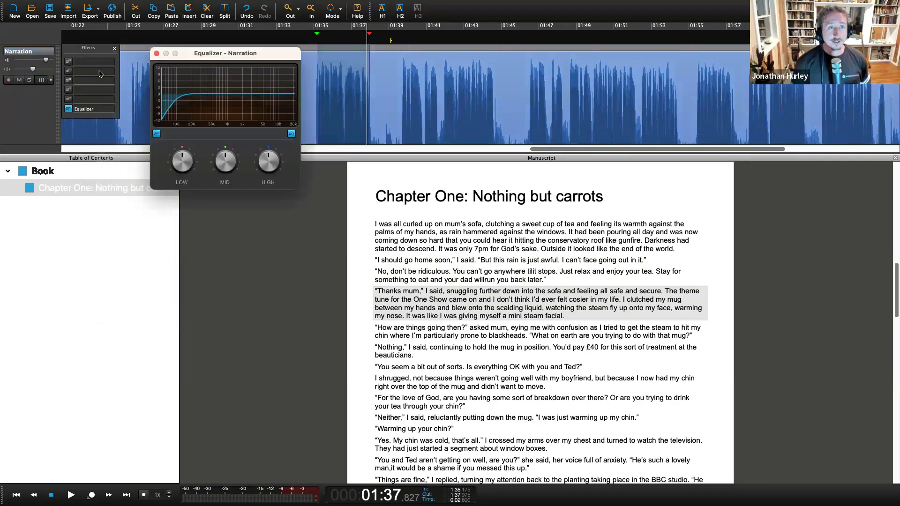
# Add a Compressor to the first effect slot, move the Equalizer to the second slot and close the Equalizer window
pyautogui.click(95, 64)
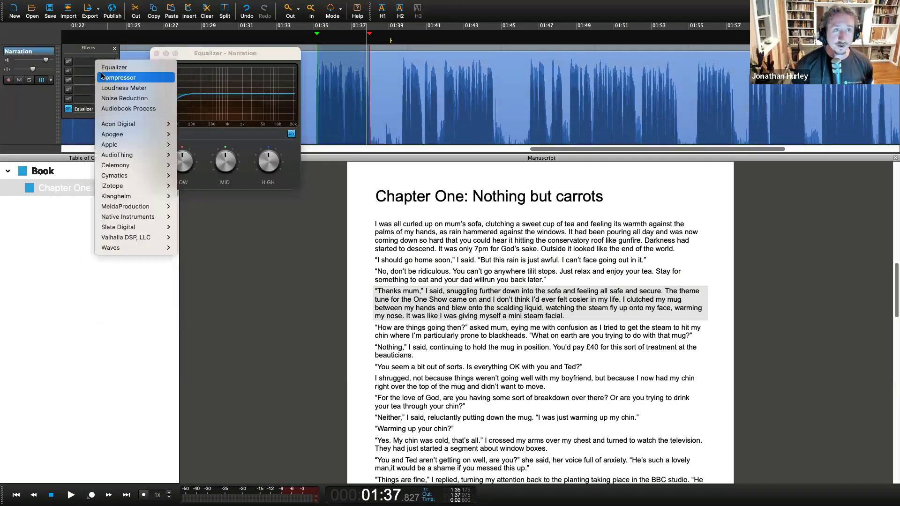
pyautogui.click(98, 79)
pyautogui.moveTo(99, 111); pyautogui.dragTo(91, 72)
pyautogui.click(166, 63)
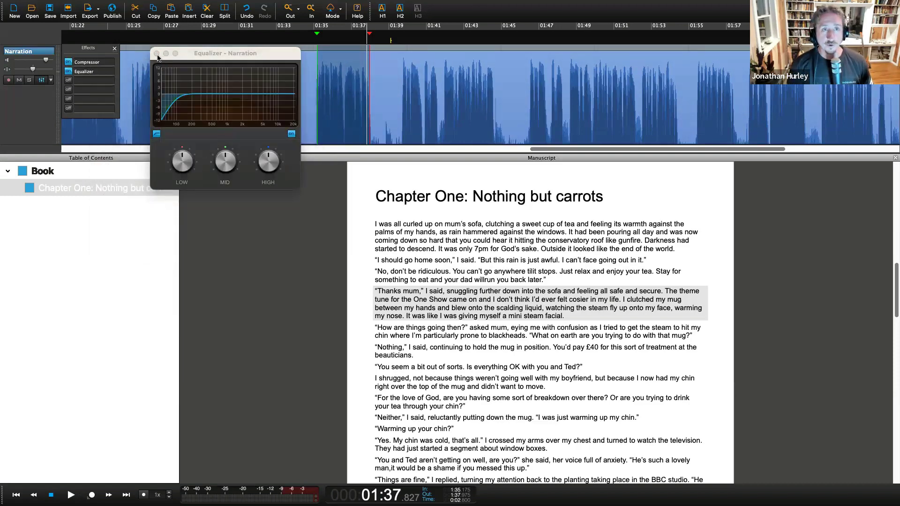
pyautogui.click(157, 53)
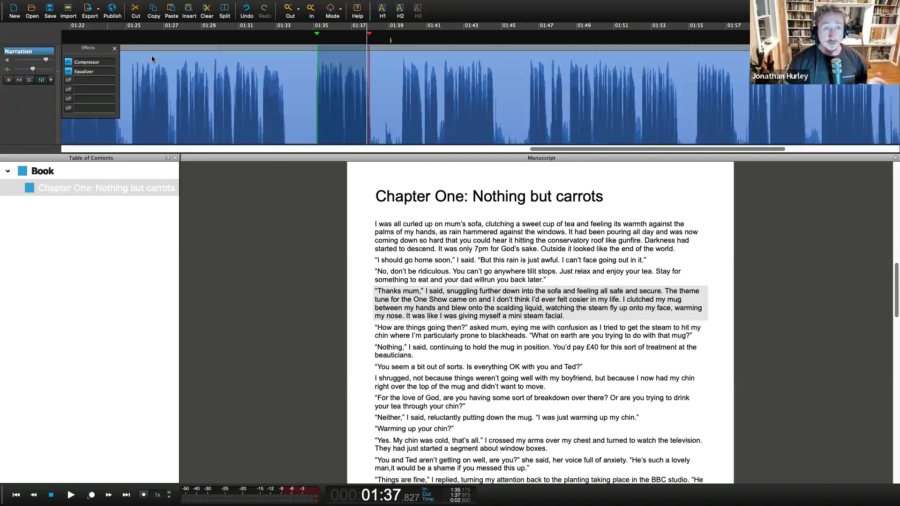
# Open the second slot's Equalizer, try an adjustment on its curve and close its window
pyautogui.doubleClick(91, 71)
pyautogui.moveTo(251, 118); pyautogui.dragTo(277, 107)
pyautogui.click(176, 72)
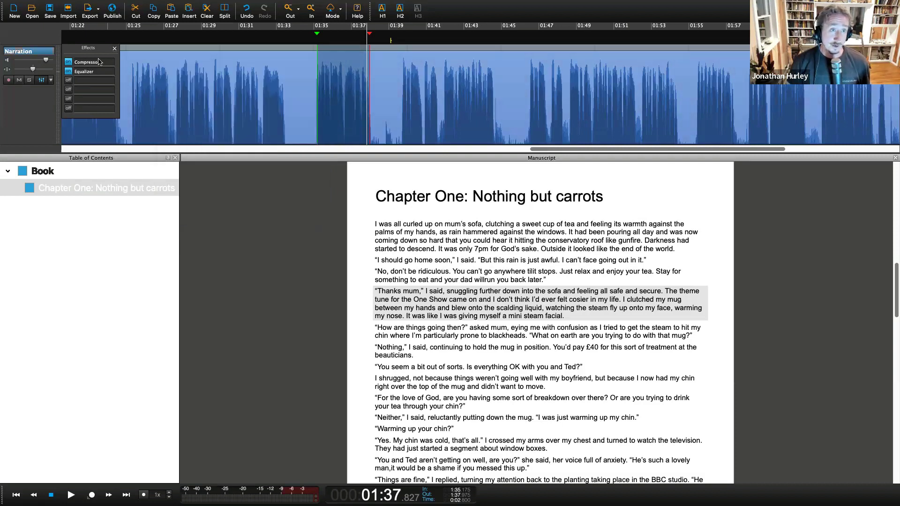
# Raise the Narration track's Compressor to its second mark, close its window and play the selected passage
pyautogui.doubleClick(94, 62)
pyautogui.moveTo(255, 218); pyautogui.dragTo(241, 183)
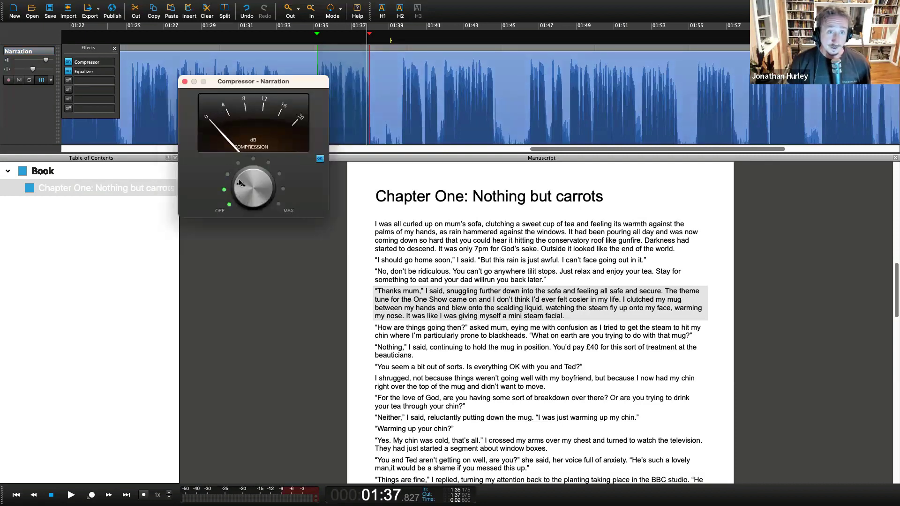
pyautogui.click(185, 83)
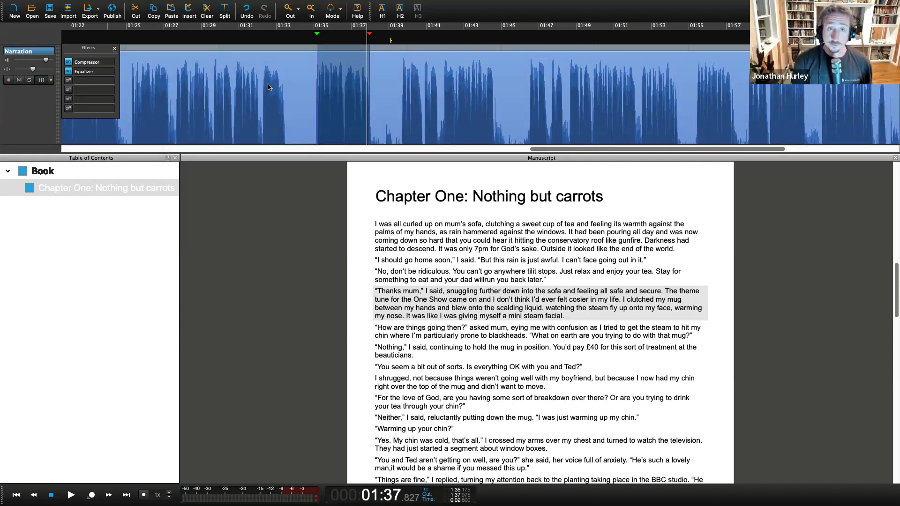
pyautogui.press('space')
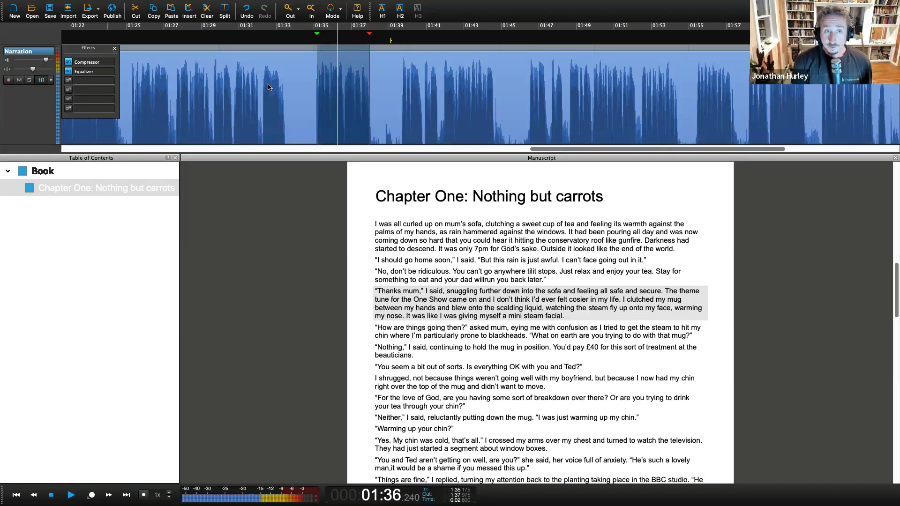
# Move the Equalizer above the Compressor, check the Compressor's window and close the effects list
pyautogui.moveTo(84, 72); pyautogui.dragTo(85, 61)
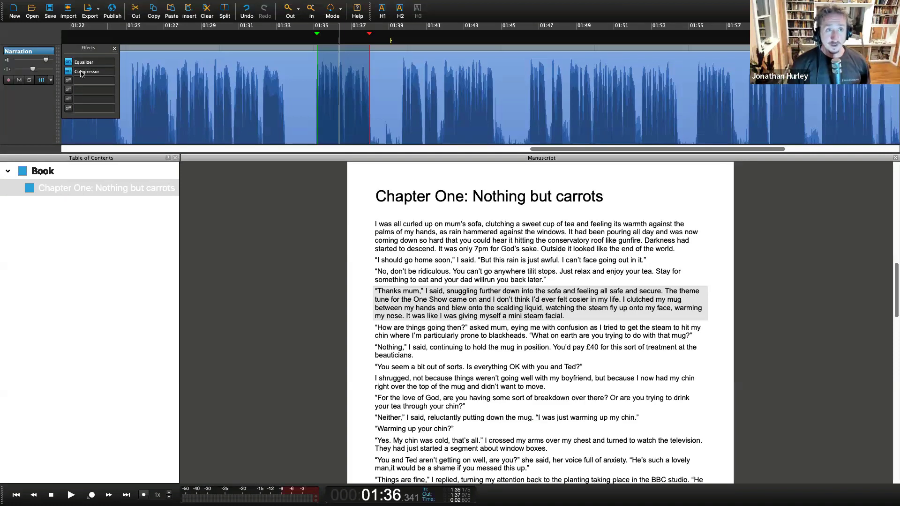
pyautogui.doubleClick(82, 72)
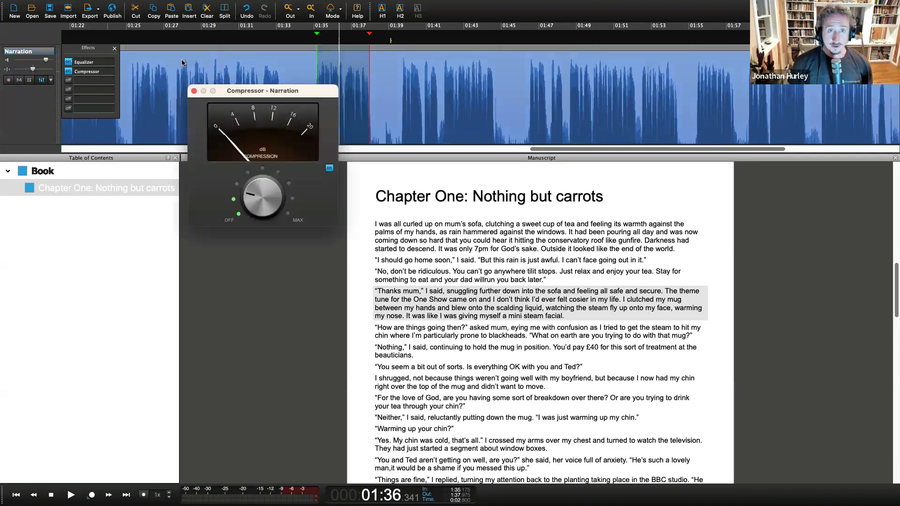
pyautogui.click(193, 91)
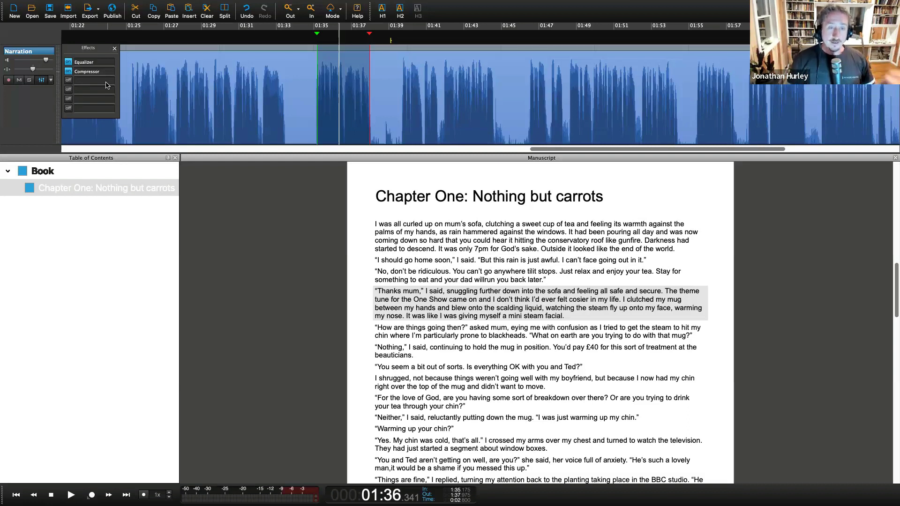
pyautogui.click(115, 49)
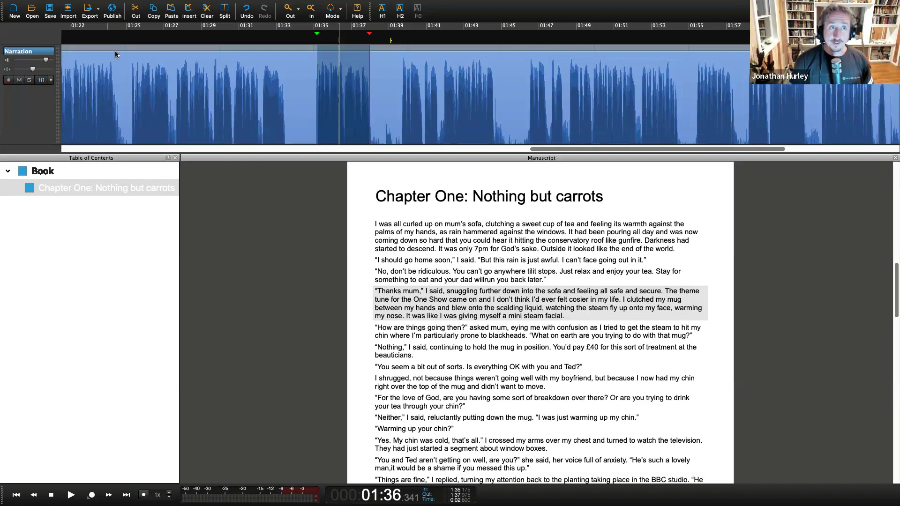
# Run Learn Profile on the Narration track, play the selected passage for voice analysis and close the Voice Profiler
pyautogui.click(51, 81)
pyautogui.click(63, 107)
pyautogui.moveTo(497, 88); pyautogui.dragTo(731, 44)
pyautogui.press('space')
pyautogui.press('space')
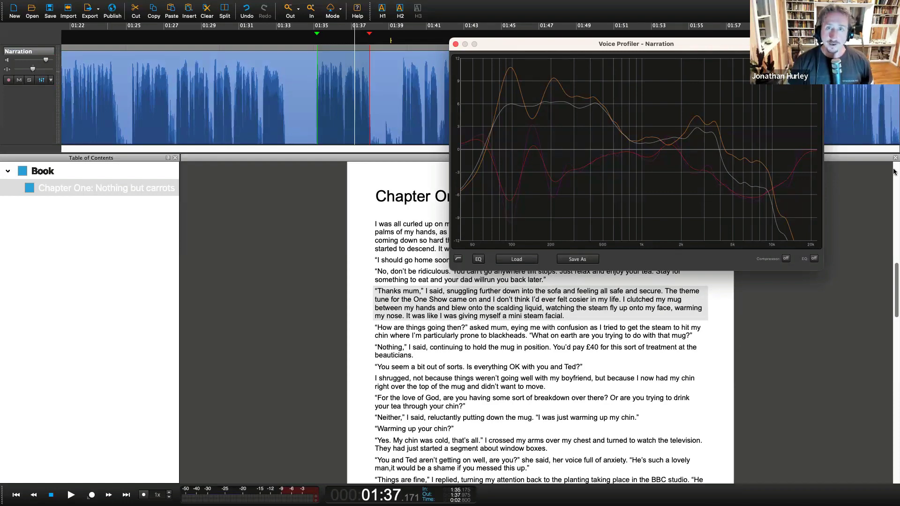
pyautogui.click(455, 43)
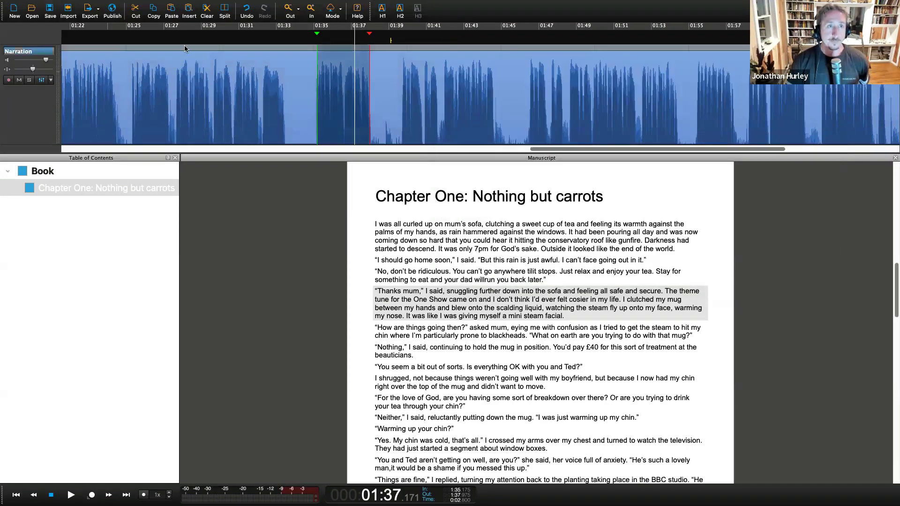
pyautogui.click(51, 80)
pyautogui.moveTo(56, 92)
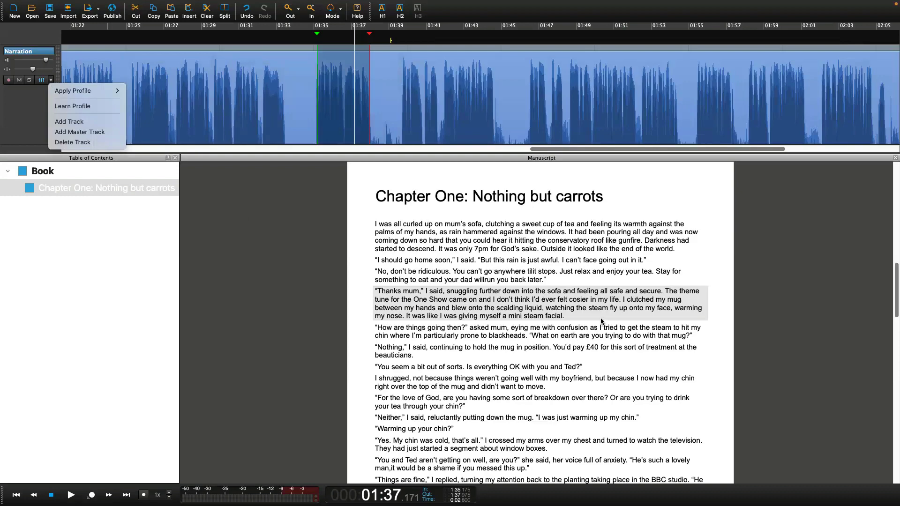
pyautogui.click(519, 44)
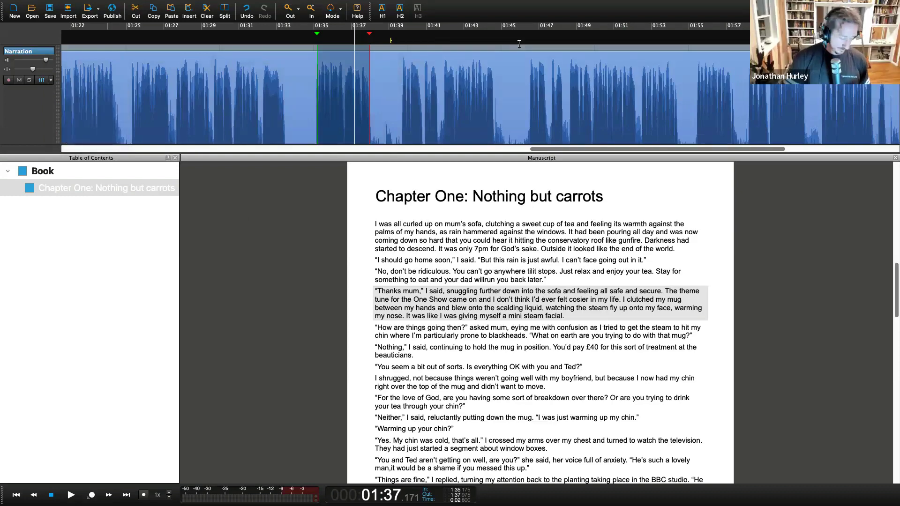
pyautogui.press('super+minus')
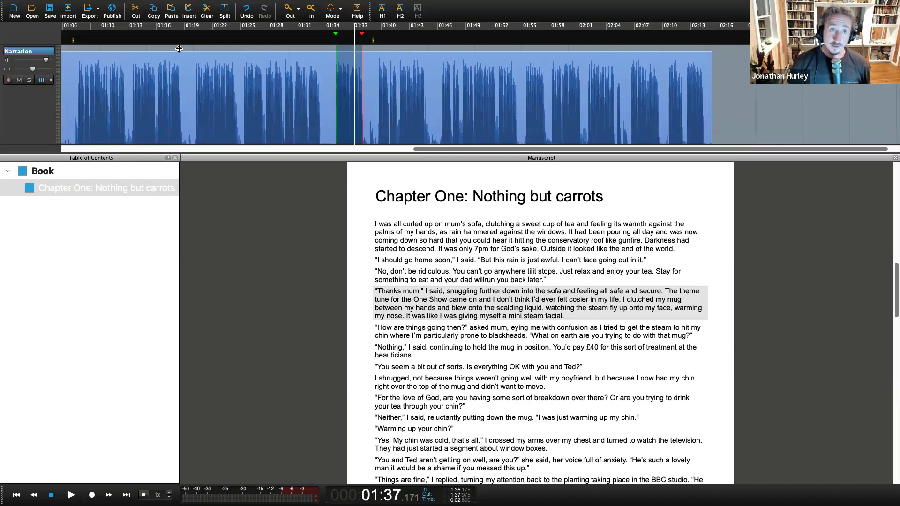
# Start a new empty session and insert seven H1 headings into the manuscript
pyautogui.click(14, 18)
pyautogui.click(438, 194)
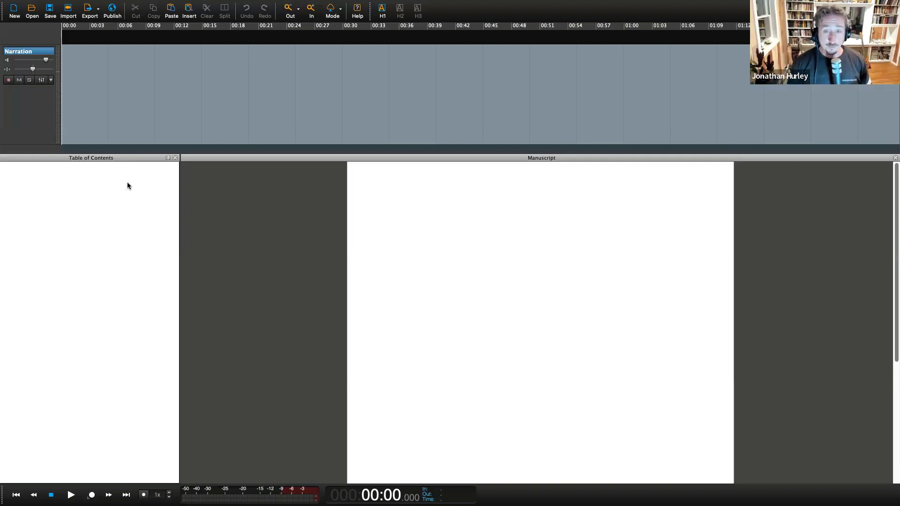
pyautogui.click(385, 12)
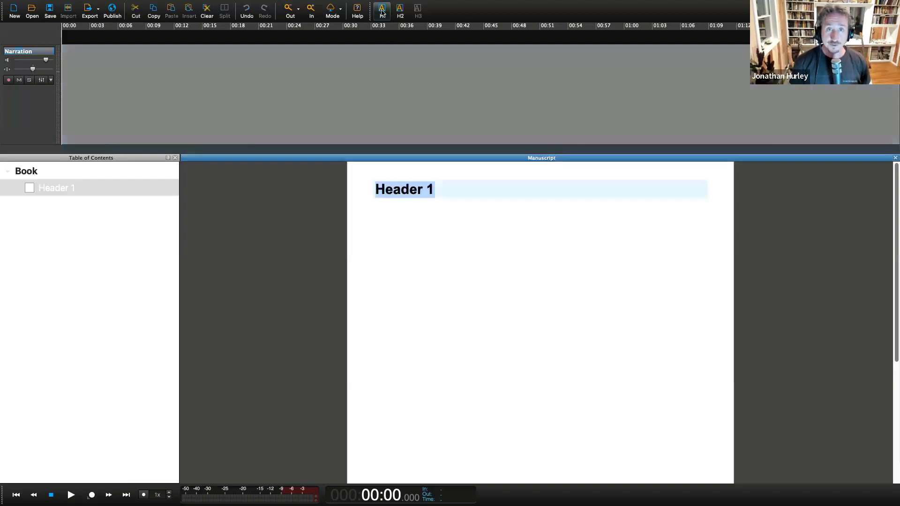
pyautogui.click(383, 12)
pyautogui.click(383, 12)
pyautogui.click(382, 12)
pyautogui.click(383, 13)
pyautogui.click(382, 12)
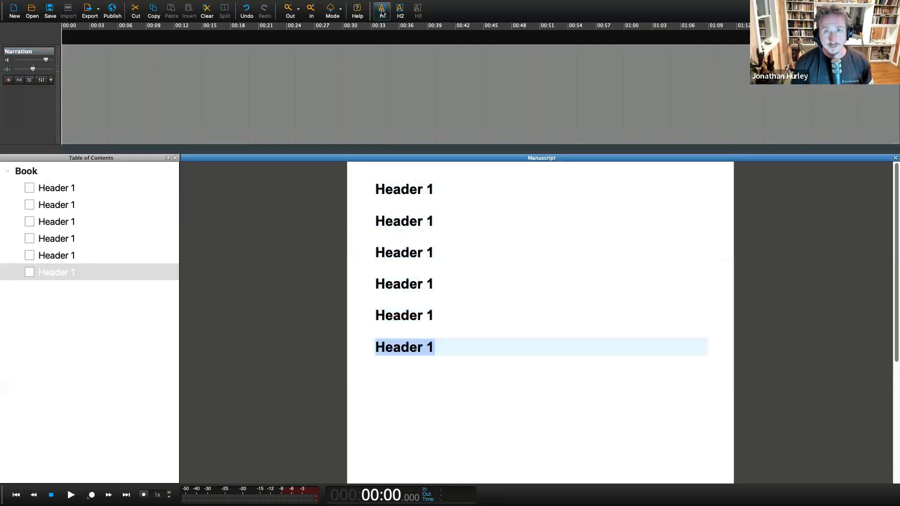
pyautogui.click(383, 13)
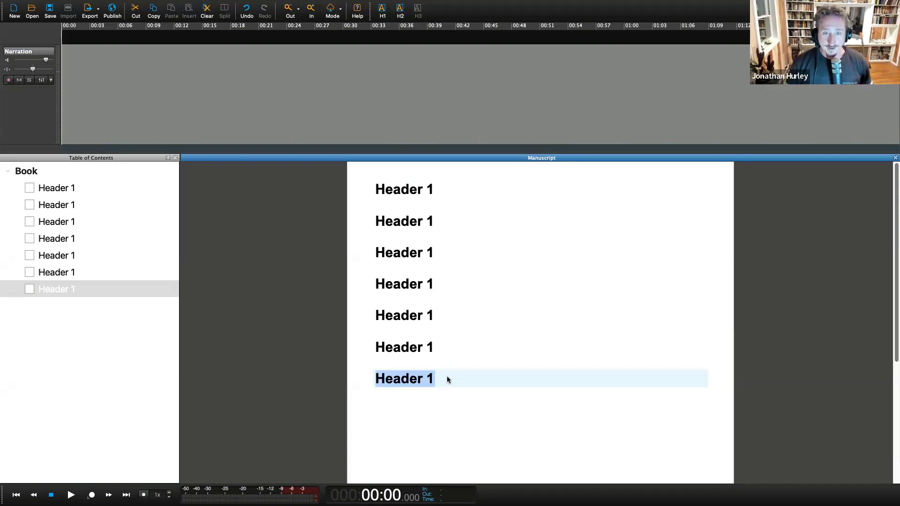
# Arm the Narration track and record a few seconds under the first heading, continuing into the second heading before stopping
pyautogui.click(38, 344)
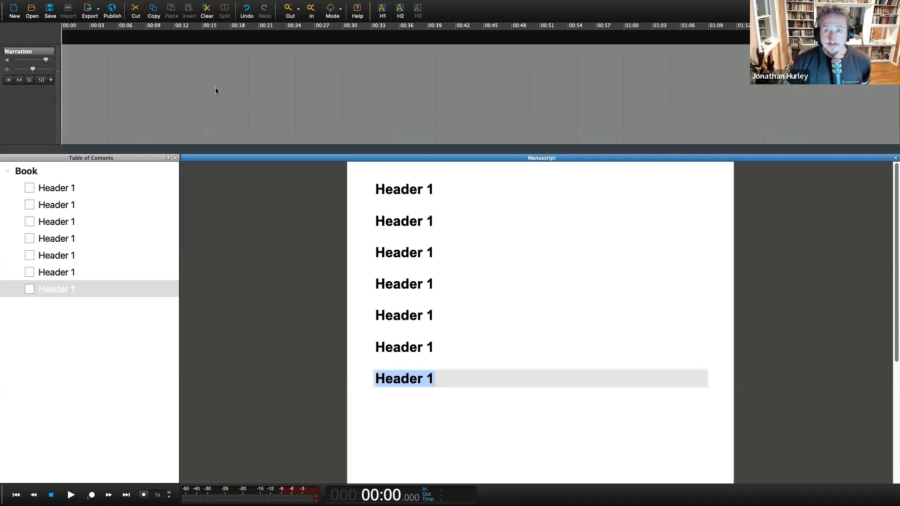
pyautogui.click(395, 190)
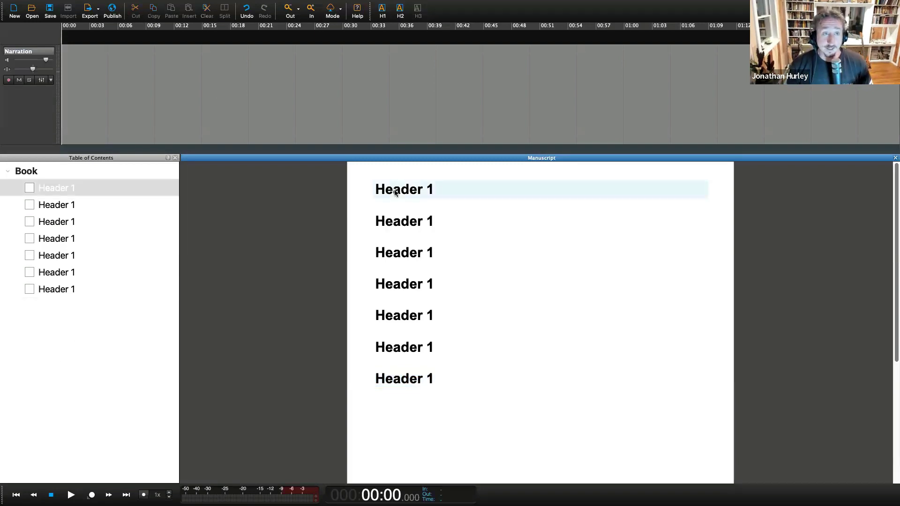
pyautogui.click(8, 80)
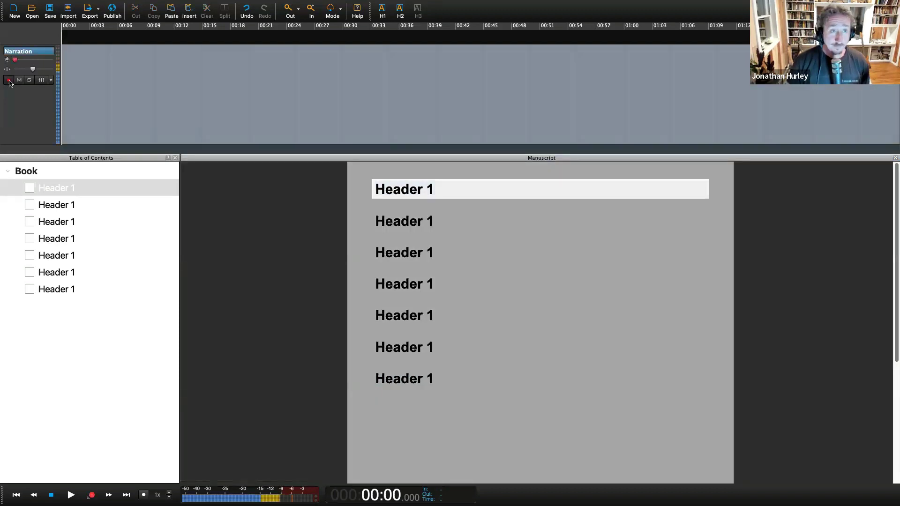
pyautogui.hotkey('ctrl', 'r')
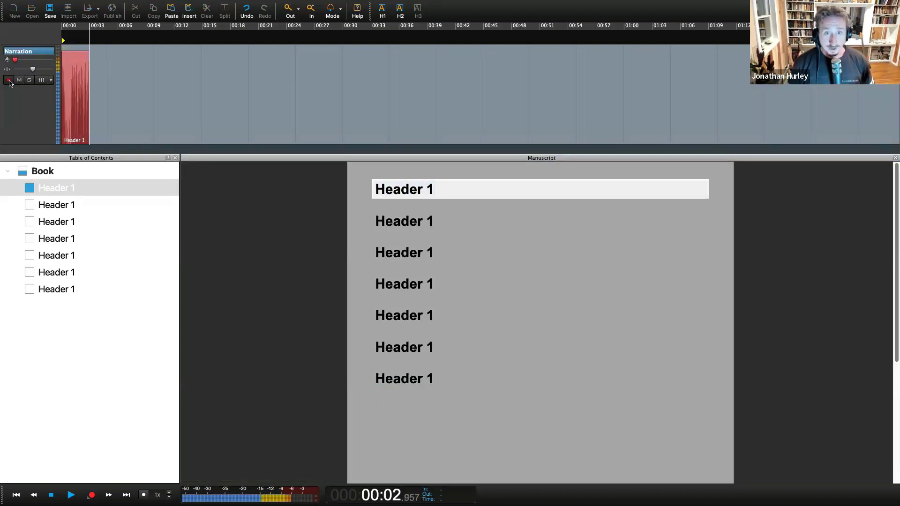
pyautogui.press('Down')
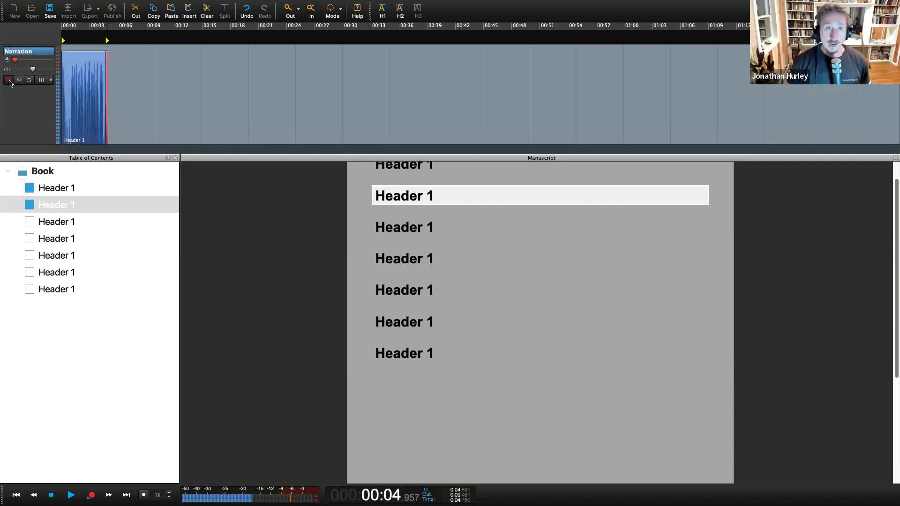
pyautogui.press('space')
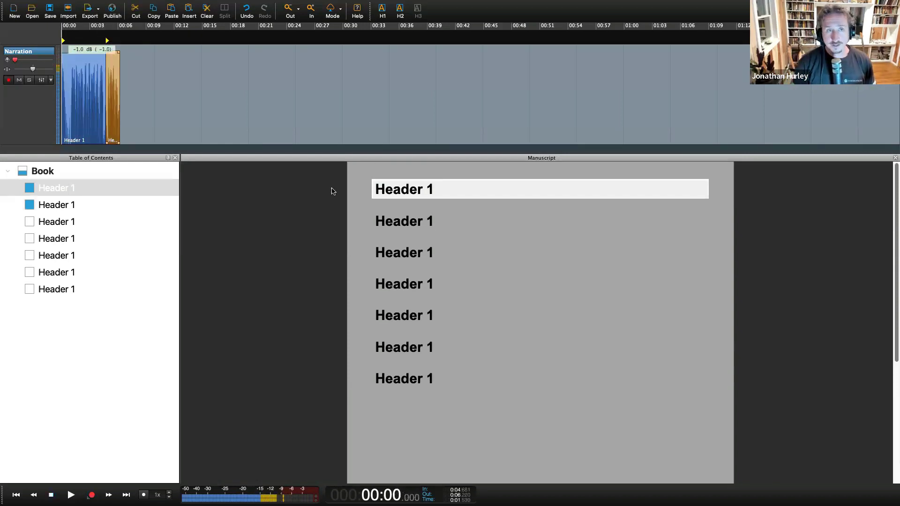
# Rename the manuscript's first heading to "Chapter 1"
pyautogui.click(427, 191)
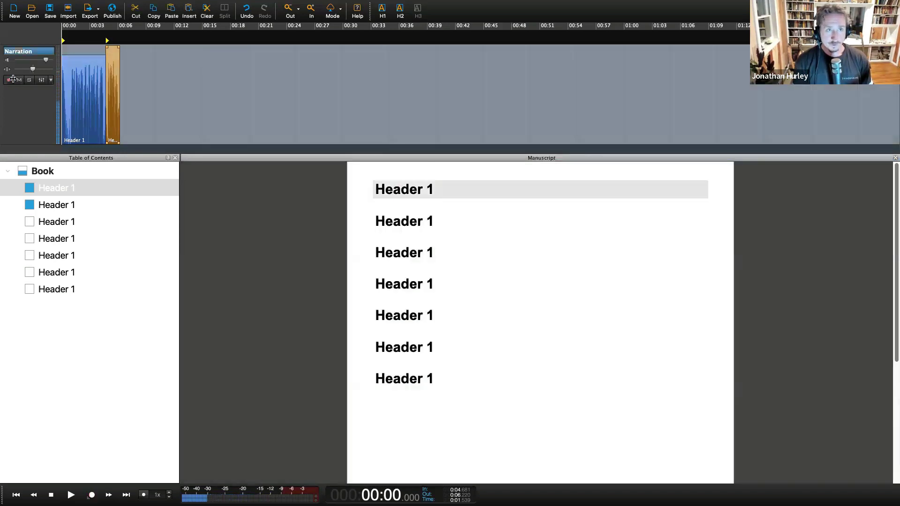
pyautogui.doubleClick(423, 190)
pyautogui.write('Chap')
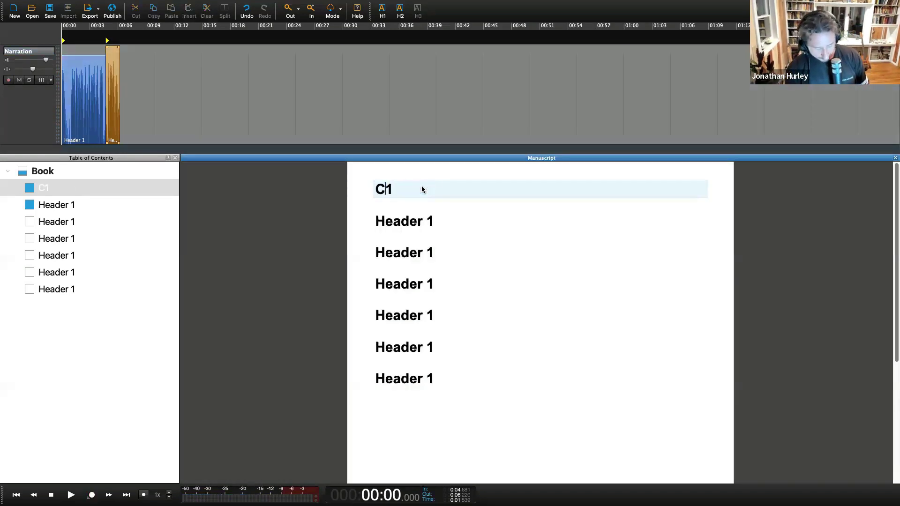
pyautogui.write('tert')
pyautogui.press('BackSpace')
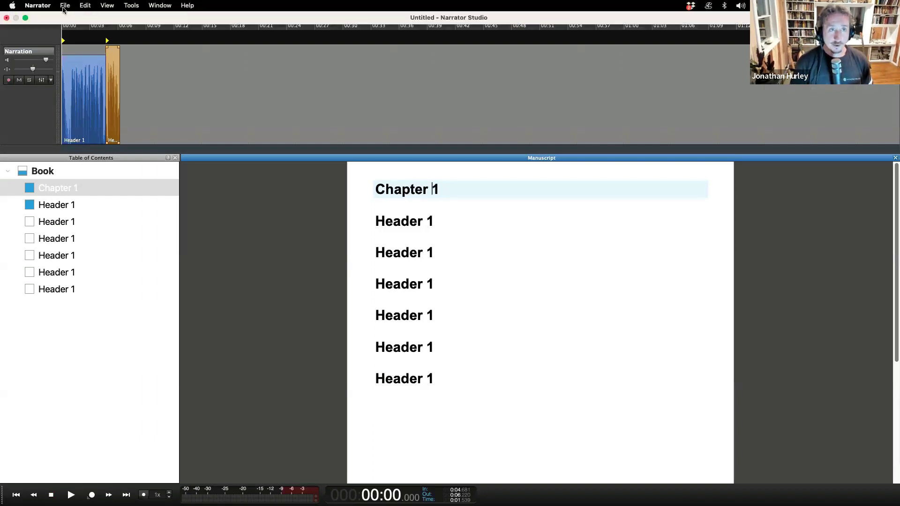
# Set the H1 style's default text to "Chapter" in the session properties
pyautogui.click(65, 5)
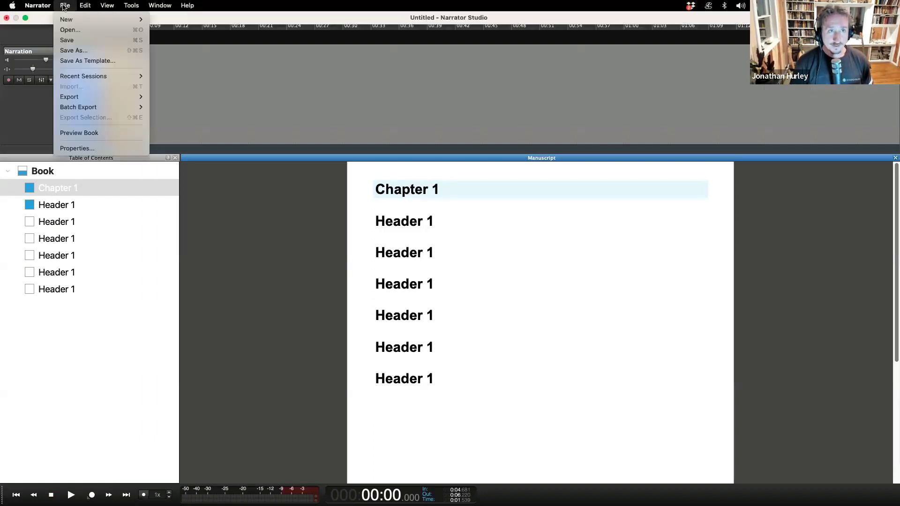
pyautogui.click(107, 149)
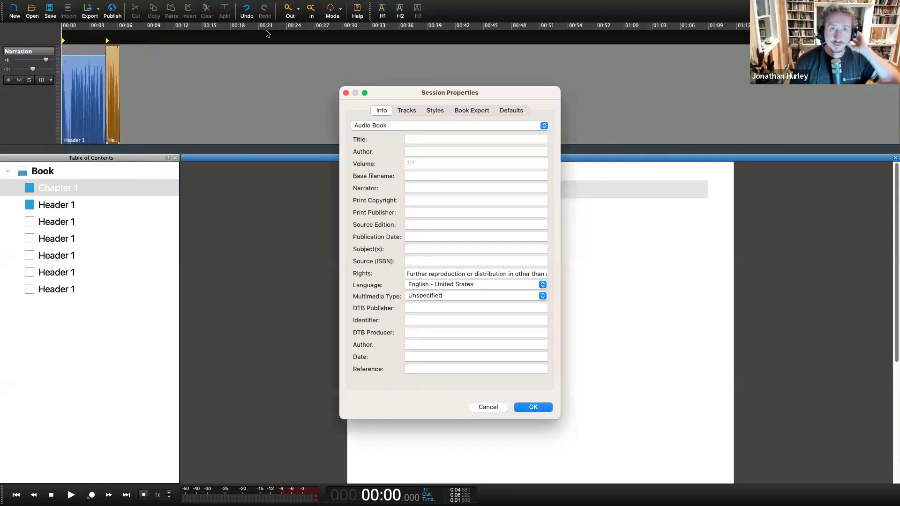
pyautogui.click(435, 111)
pyautogui.click(483, 188)
pyautogui.click(483, 188)
pyautogui.write('Chapt')
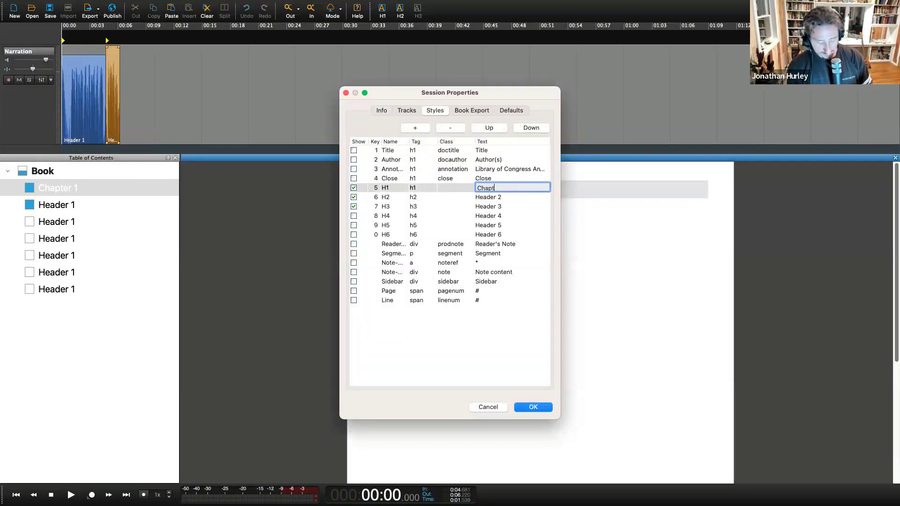
pyautogui.write('er')
pyautogui.click(541, 410)
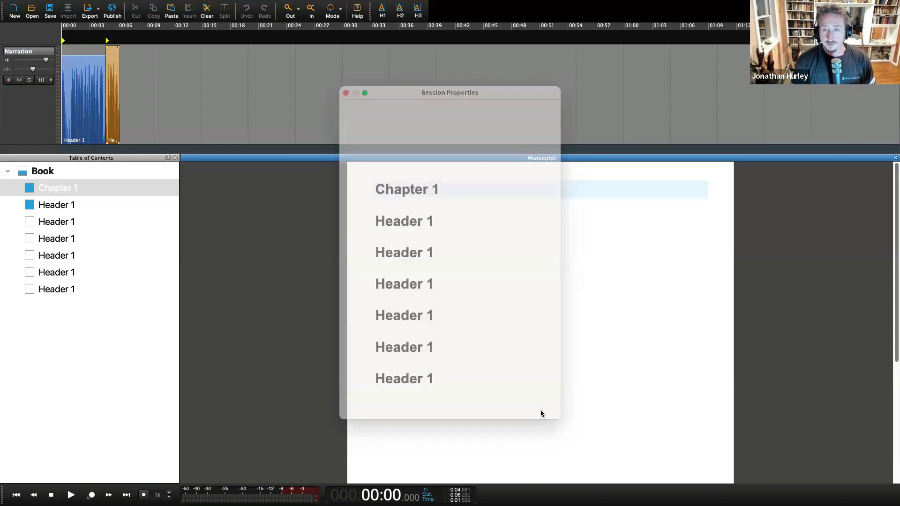
# Insert fifteen H1 "Chapter" headings below Chapter 1 in the manuscript
pyautogui.click(382, 11)
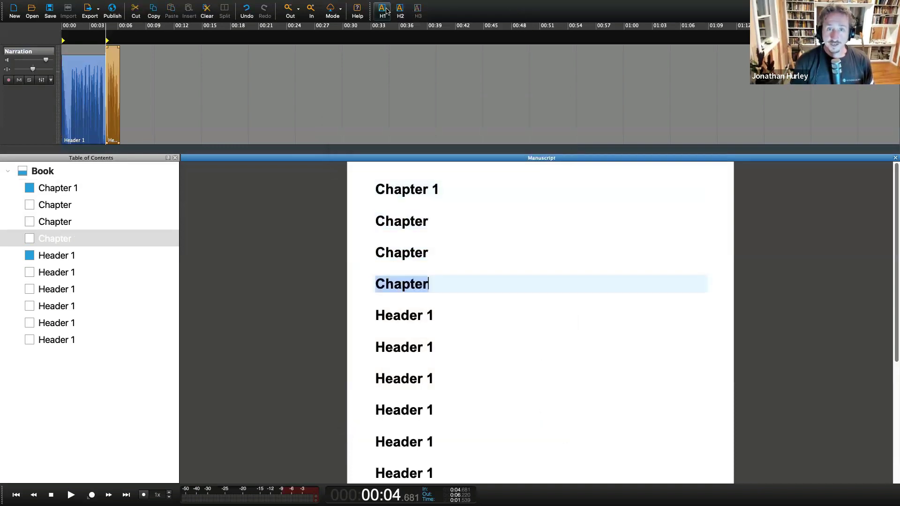
pyautogui.click(382, 10)
pyautogui.click(382, 10)
pyautogui.click(383, 10)
pyautogui.click(383, 10)
pyautogui.click(382, 10)
pyautogui.click(383, 10)
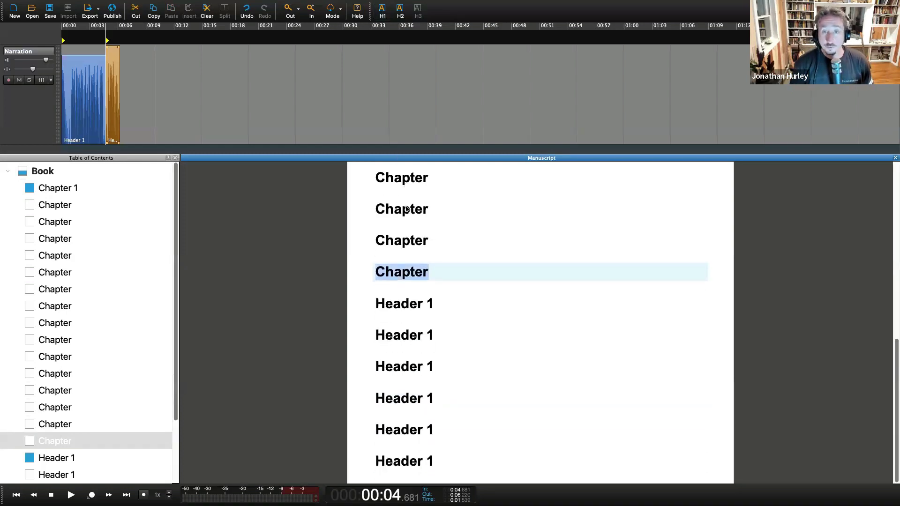
# Go through the new Chapter entries in the table of contents to view each one's place in the manuscript
pyautogui.click(63, 205)
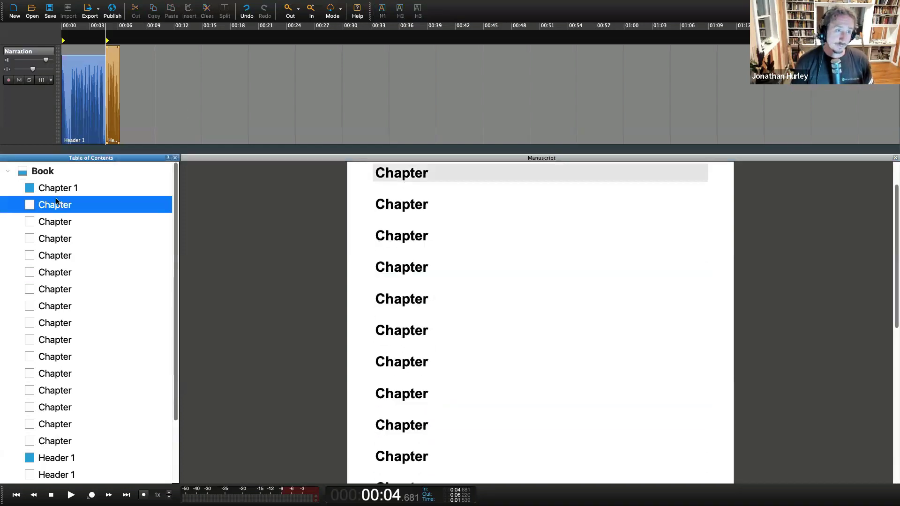
pyautogui.click(63, 222)
pyautogui.click(64, 238)
pyautogui.click(65, 258)
pyautogui.click(67, 274)
pyautogui.click(69, 291)
pyautogui.click(68, 306)
pyautogui.click(65, 340)
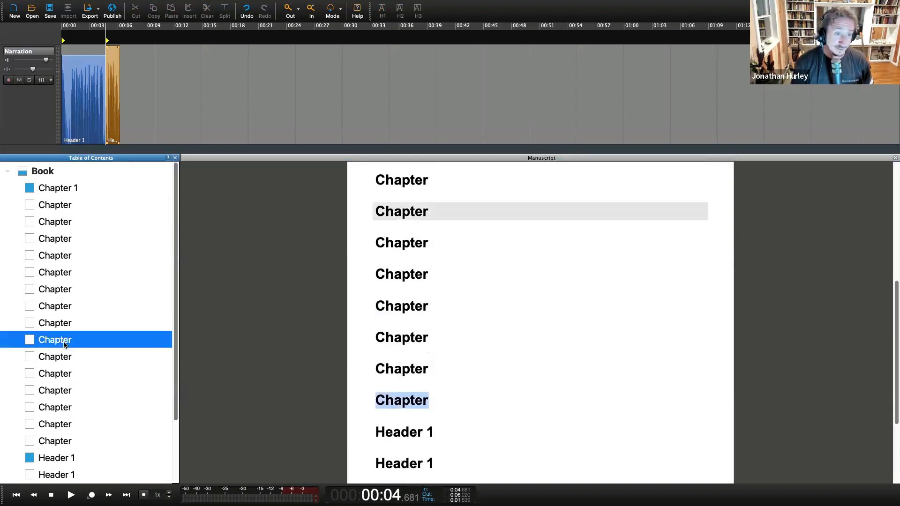
# Review the available timeline display modes and go through several Chapter entries in the table of contents and manuscript
pyautogui.click(59, 207)
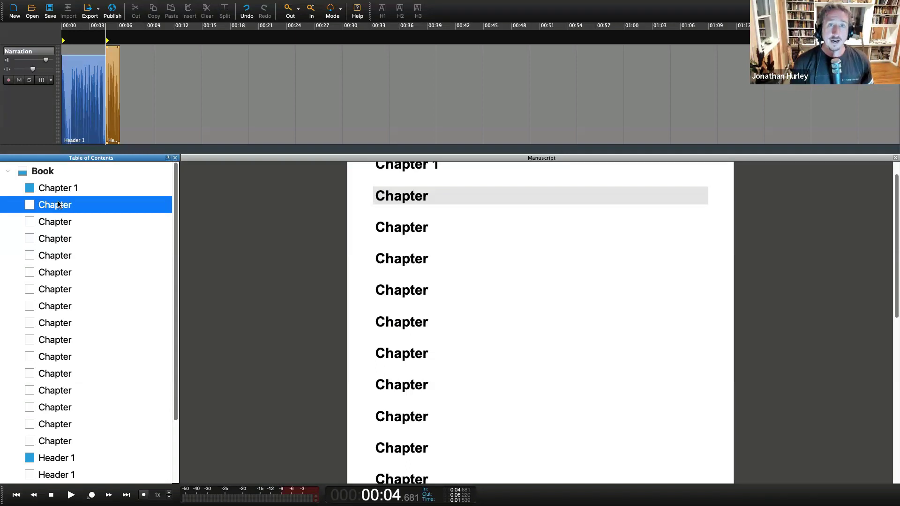
pyautogui.click(341, 10)
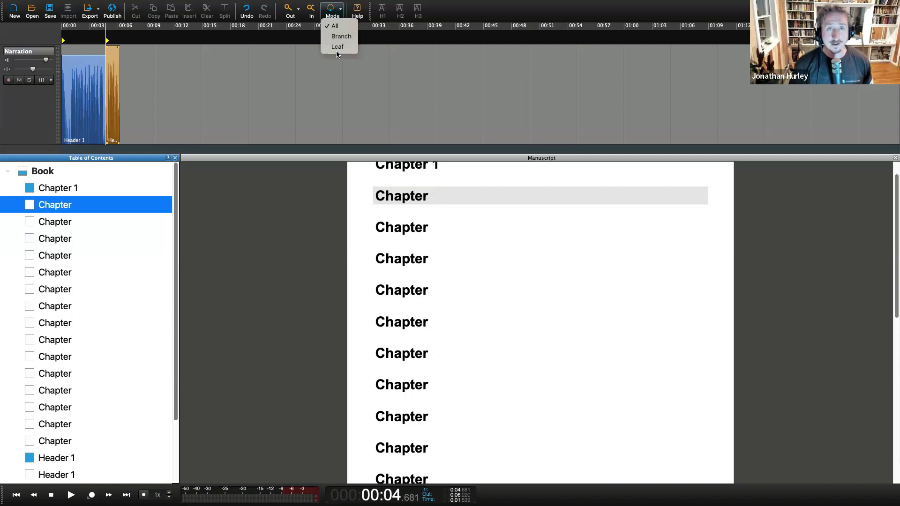
pyautogui.click(375, 45)
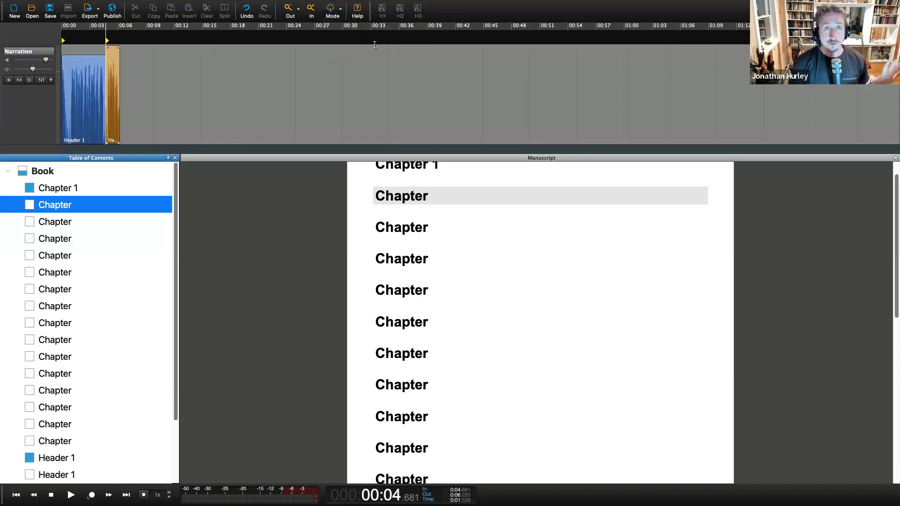
pyautogui.click(412, 232)
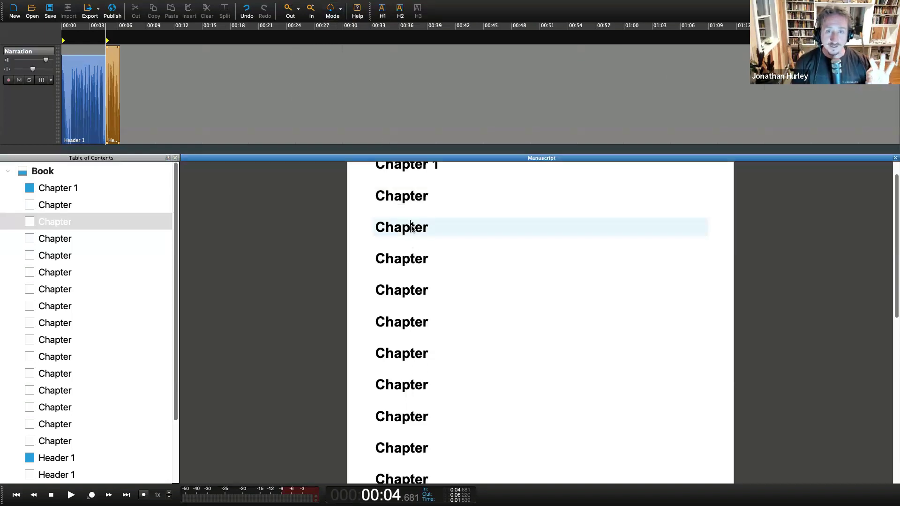
pyautogui.click(413, 260)
pyautogui.click(413, 290)
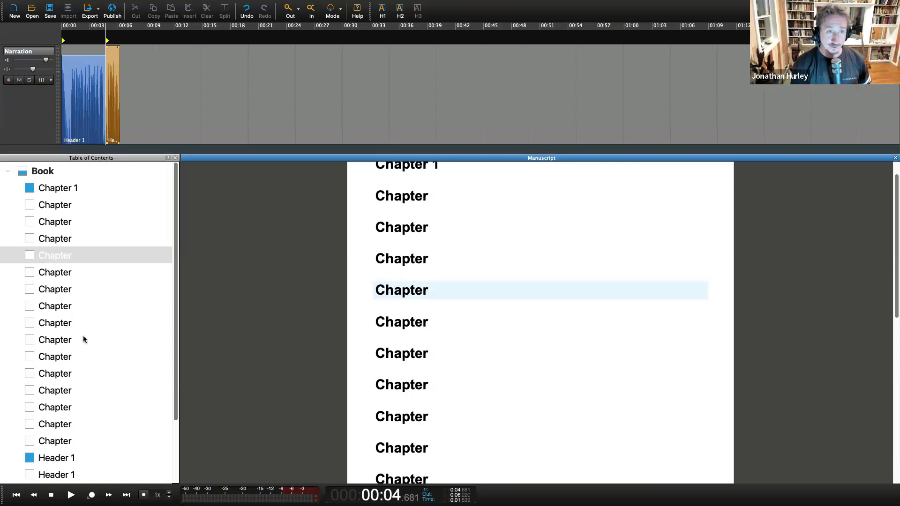
pyautogui.click(54, 283)
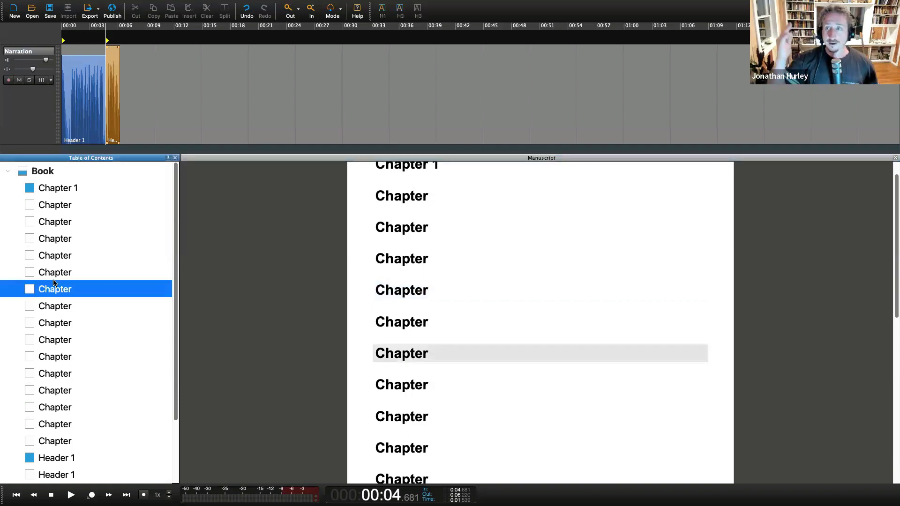
pyautogui.click(65, 242)
pyautogui.click(78, 258)
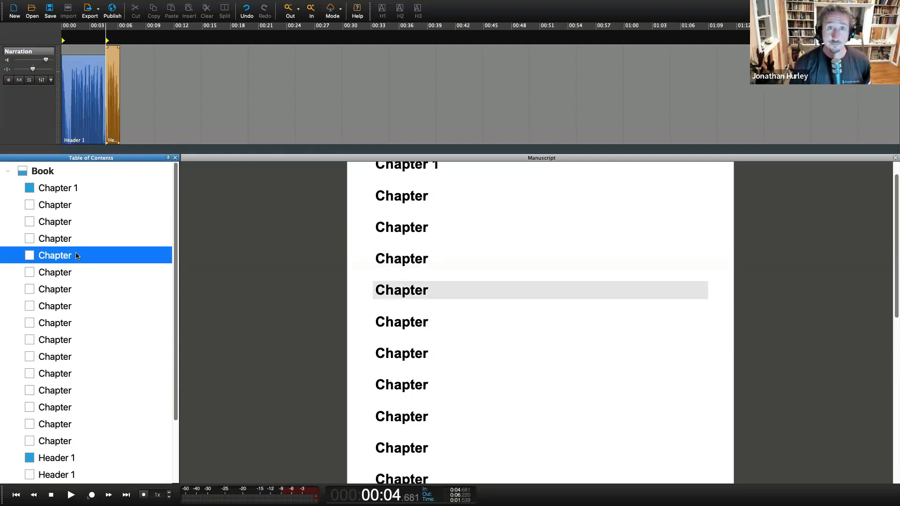
pyautogui.click(341, 9)
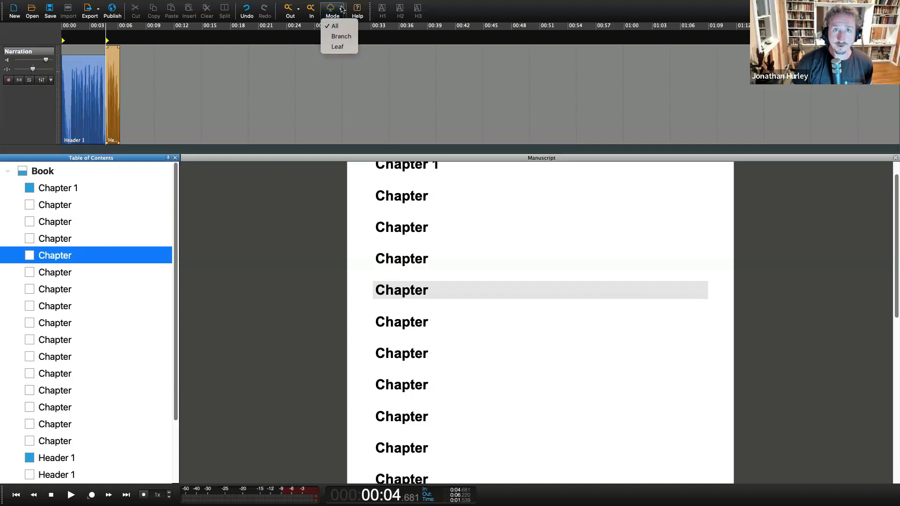
pyautogui.click(352, 72)
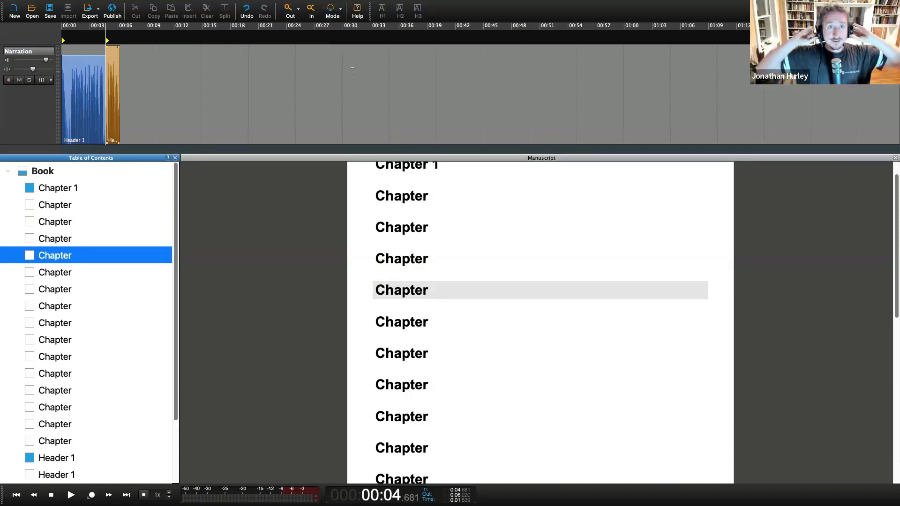
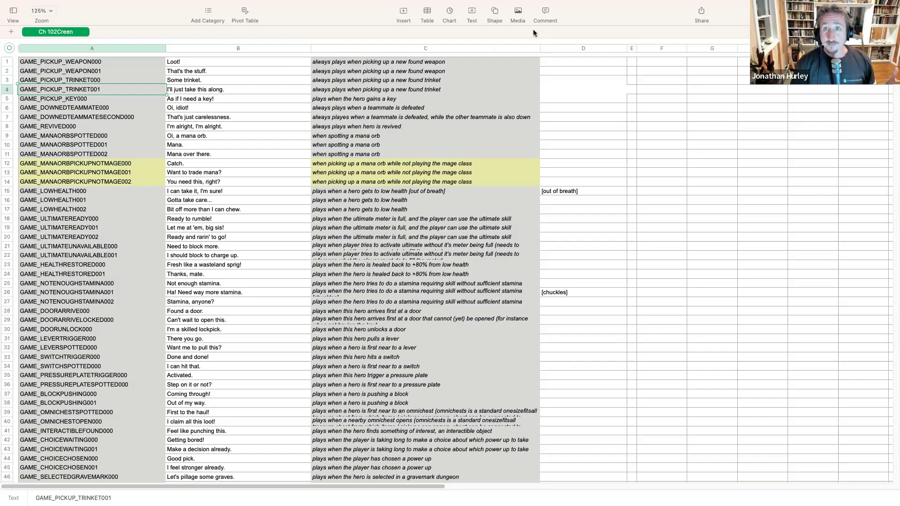
# Examine the game line identifiers in column A of the spreadsheet and highlight columns A to C together
pyautogui.moveTo(426, 1)
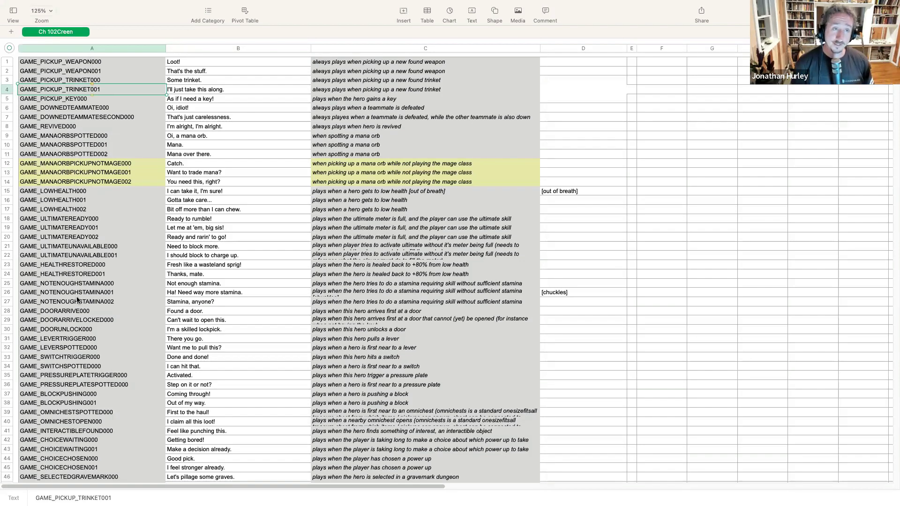
pyautogui.click(88, 63)
pyautogui.click(88, 80)
pyautogui.click(85, 100)
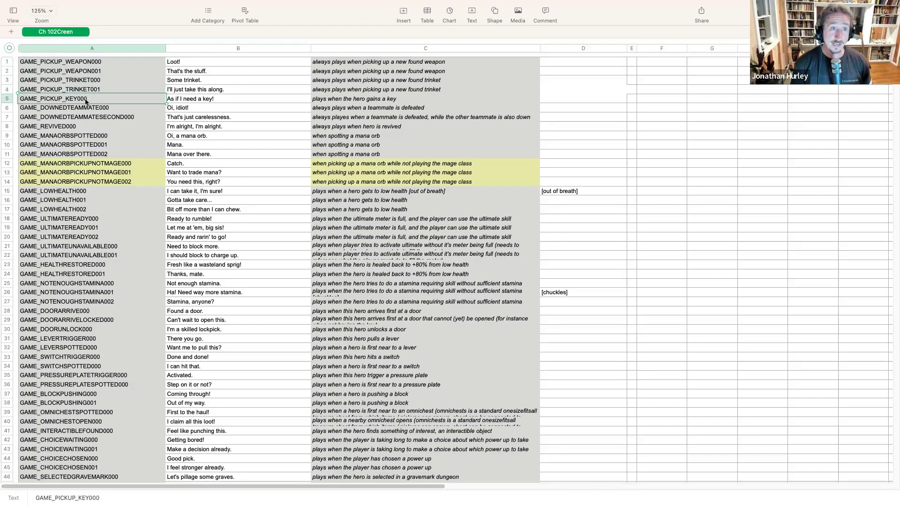
pyautogui.click(86, 118)
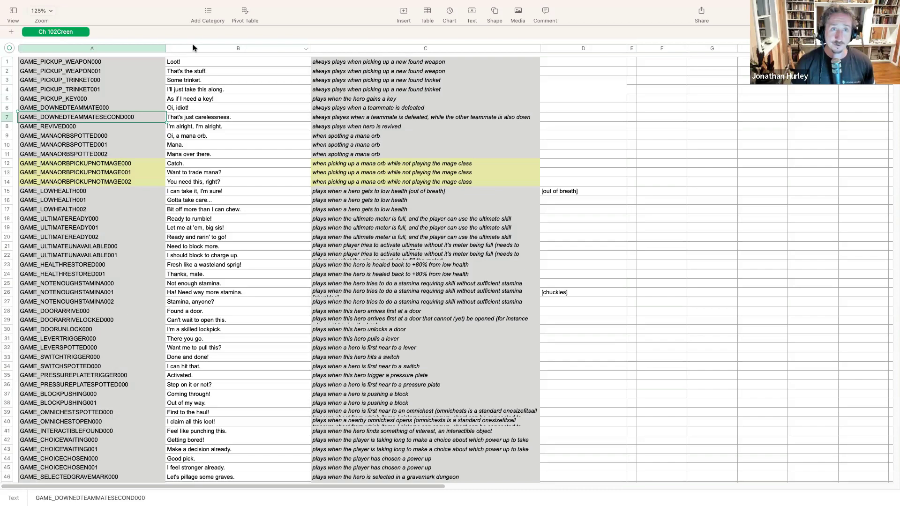
pyautogui.moveTo(192, 47); pyautogui.dragTo(351, 50)
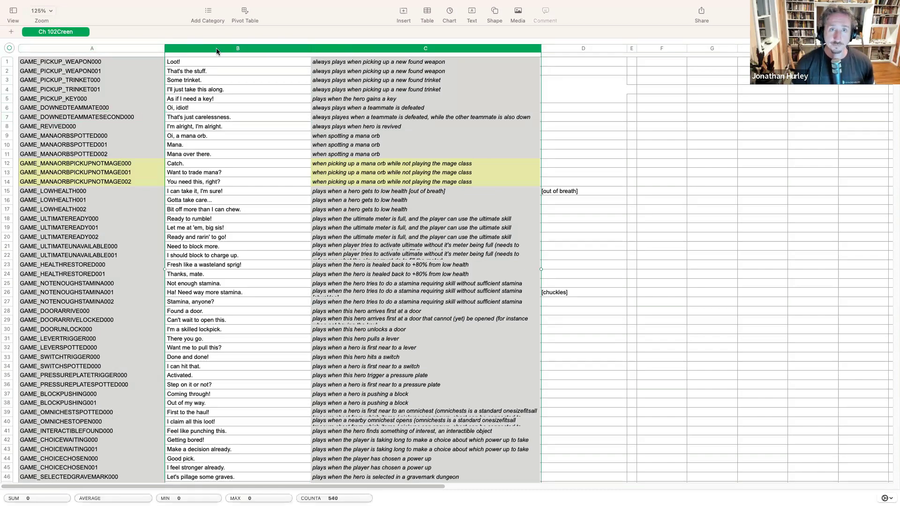
pyautogui.keyDown('shift'); pyautogui.click(163, 50); pyautogui.keyUp('shift')
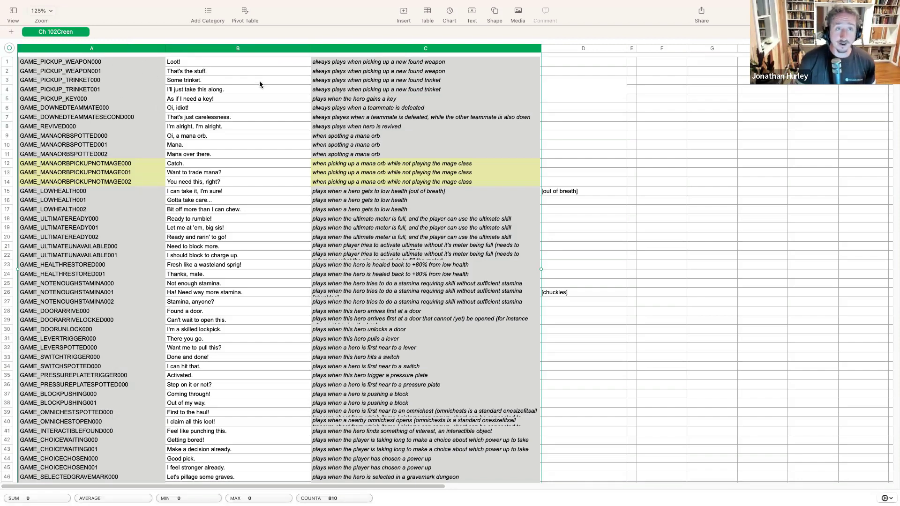
# Go through the first dialogue lines in column B and their matching identifiers, and view the options available for column A
pyautogui.click(229, 61)
pyautogui.click(228, 71)
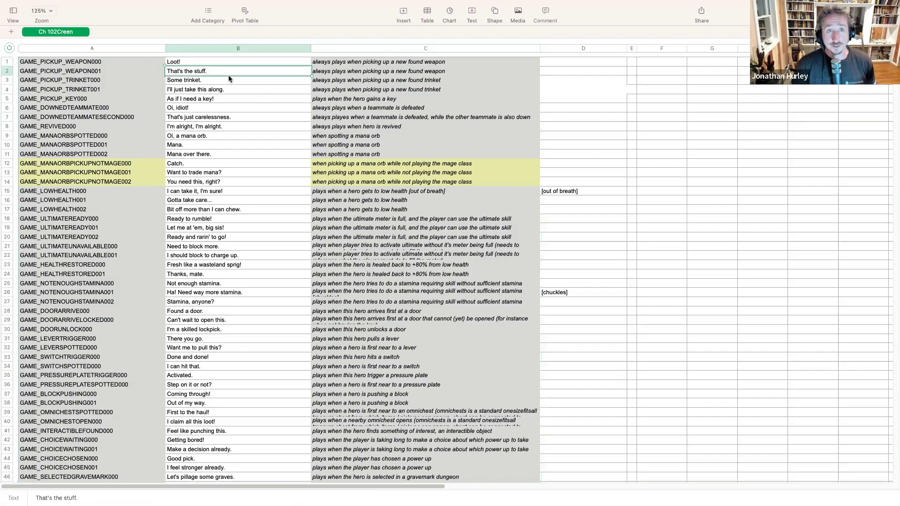
pyautogui.click(227, 89)
pyautogui.click(226, 99)
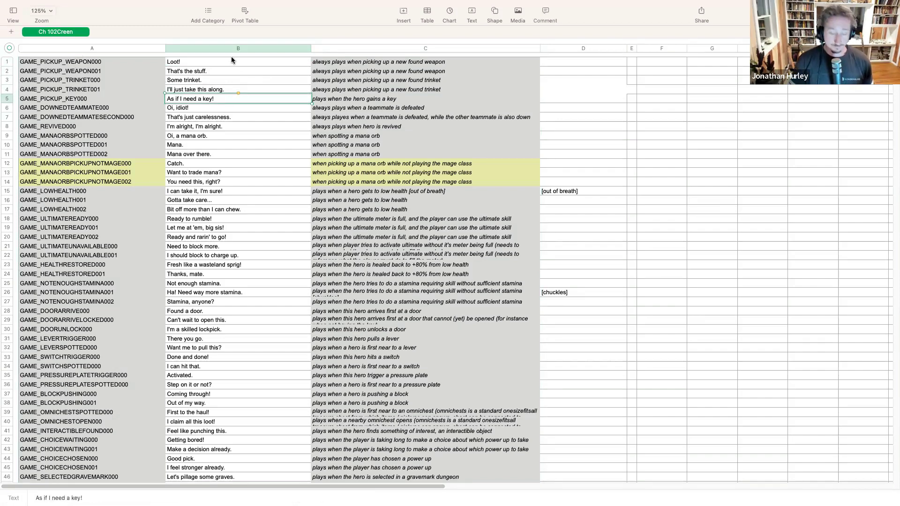
pyautogui.click(78, 64)
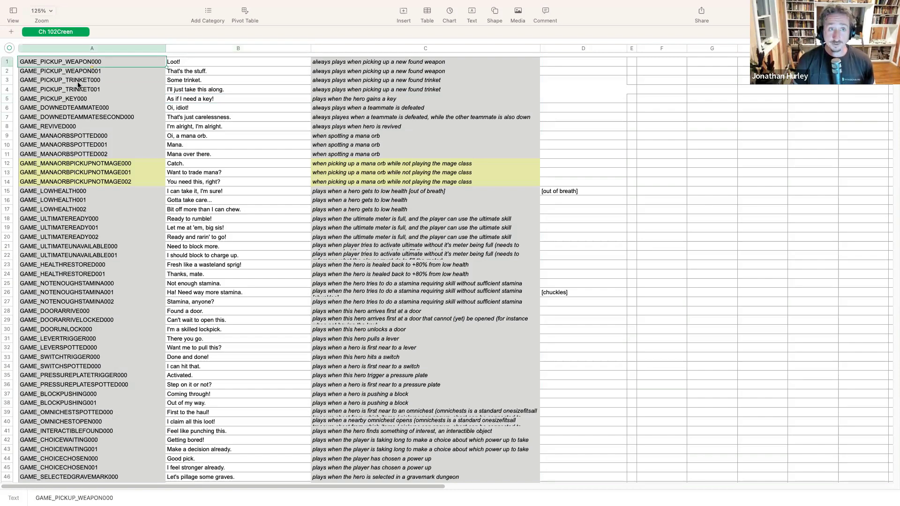
pyautogui.click(77, 81)
pyautogui.click(78, 107)
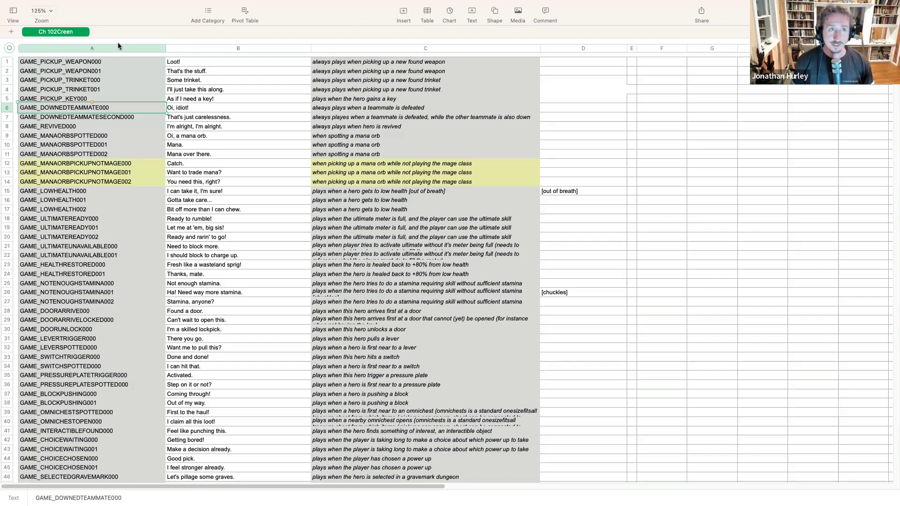
pyautogui.click(160, 49)
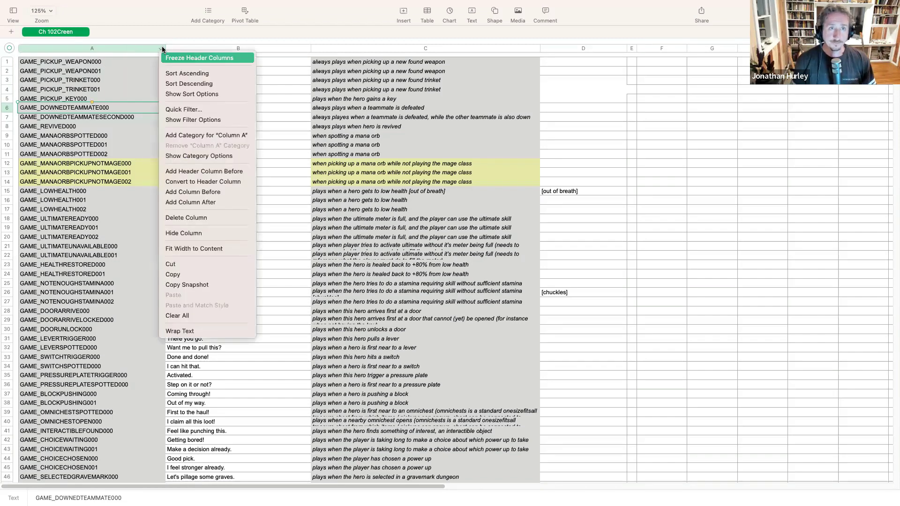
pyautogui.click(303, 69)
# Switch back to Hindenburg Narrator and place the playhead at about 5.9 seconds in the second narration clip
pyautogui.press('super+Tab')
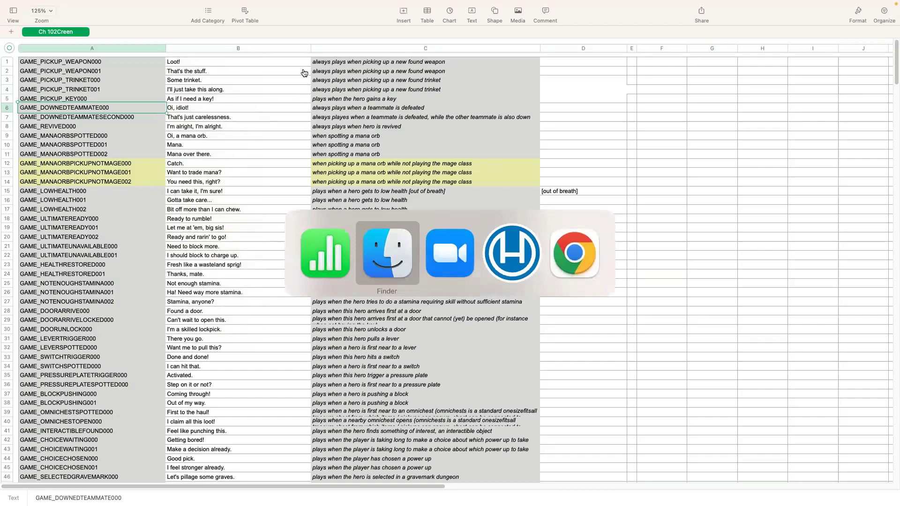
pyautogui.press('super+Tab')
pyautogui.press('super+Tab')
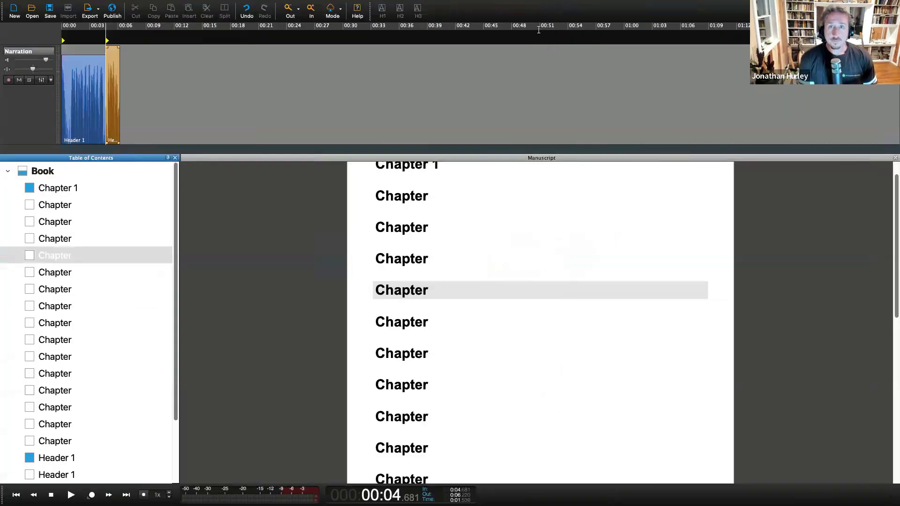
pyautogui.click(117, 34)
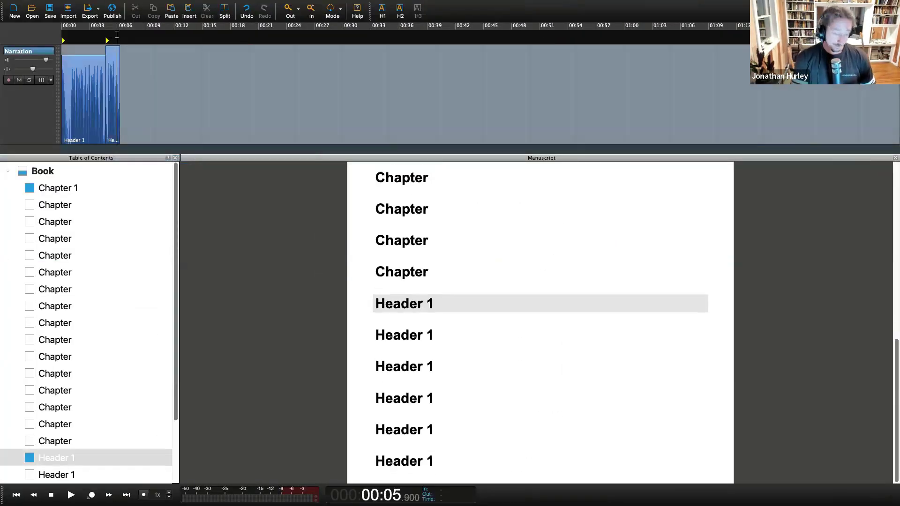
# Add a Compressor effect to the Narration track and raise its compression to the third mark on the dial
pyautogui.scroll(5, 116, 34)
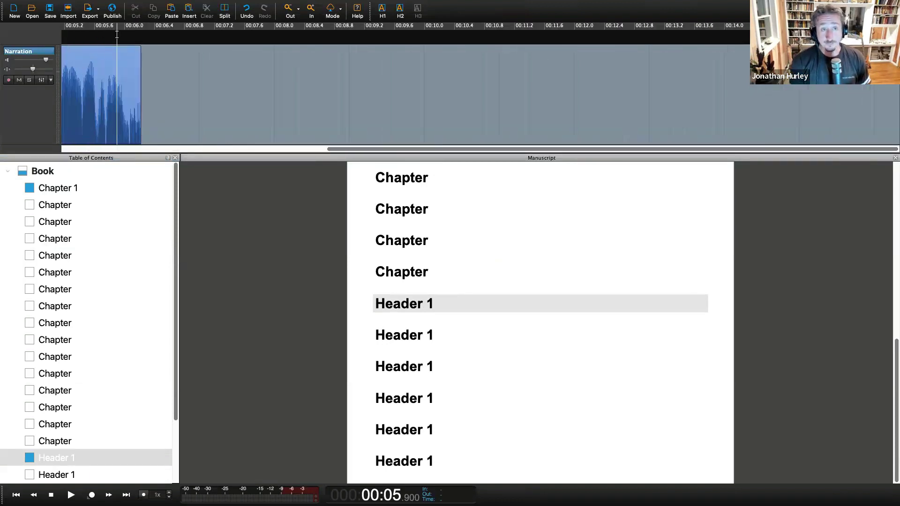
pyautogui.hscroll(-3, 206, 81)
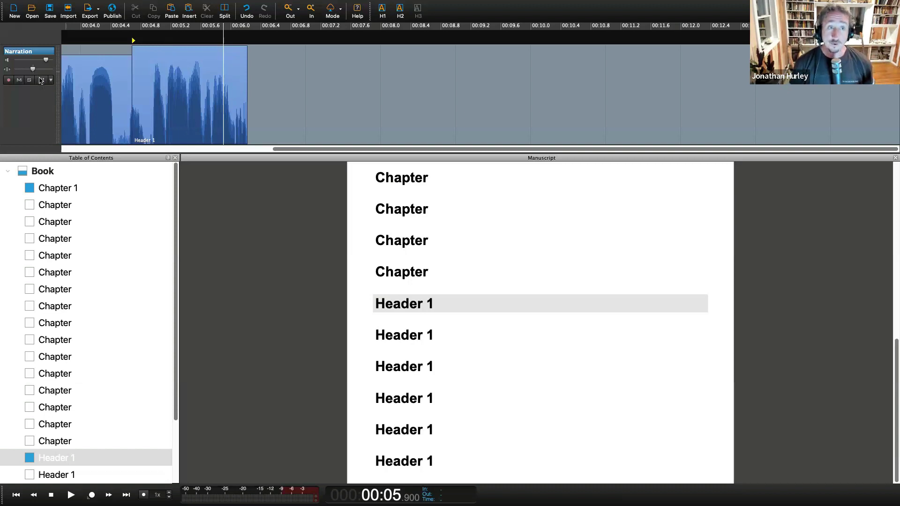
pyautogui.click(41, 80)
pyautogui.click(85, 62)
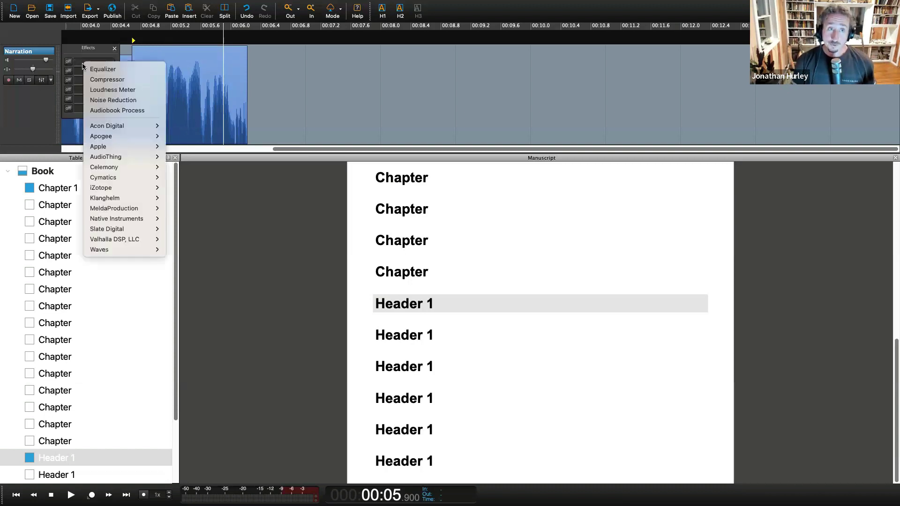
pyautogui.click(113, 77)
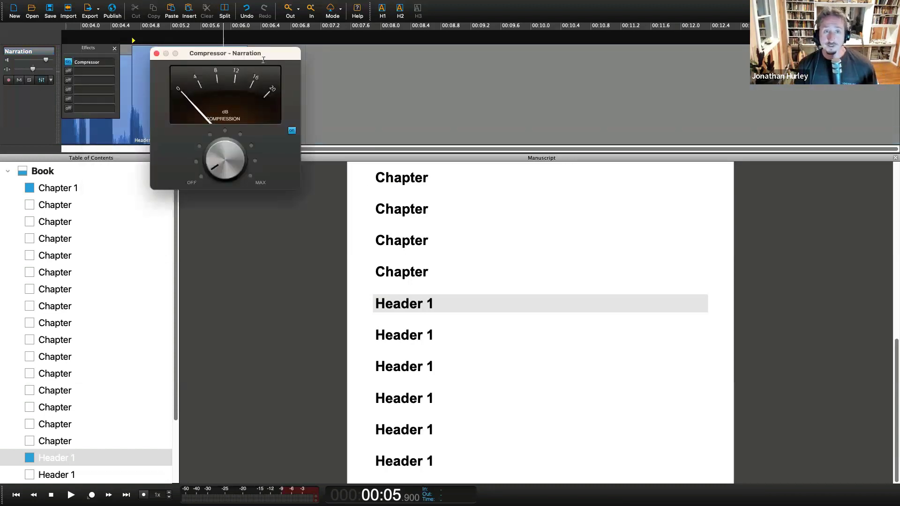
pyautogui.moveTo(276, 55); pyautogui.dragTo(497, 93)
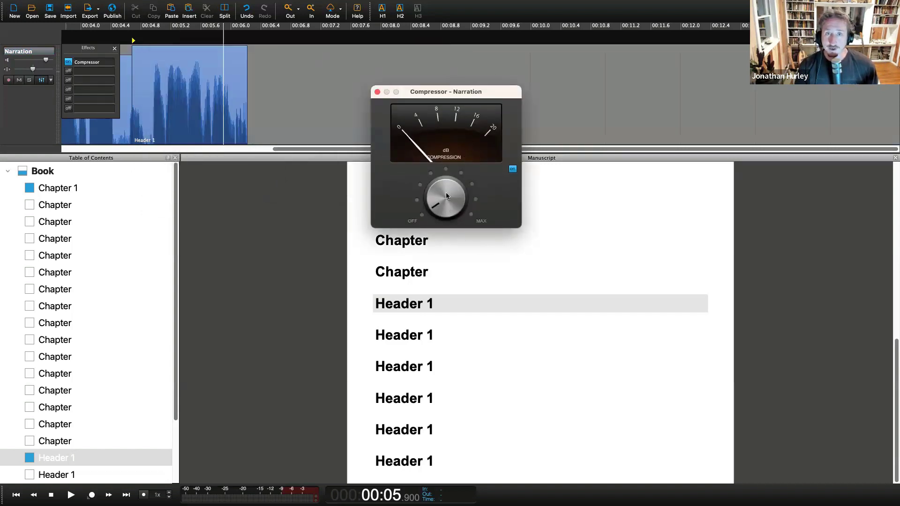
pyautogui.moveTo(444, 204); pyautogui.dragTo(447, 220)
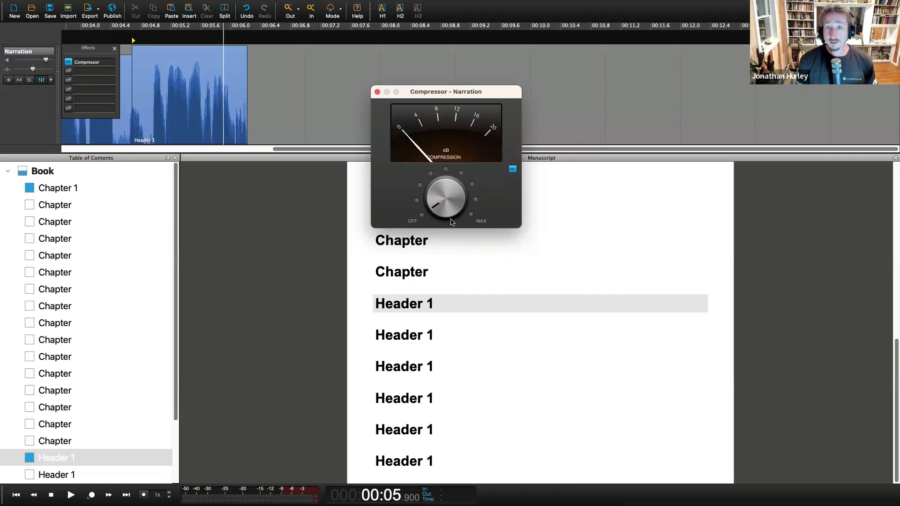
pyautogui.moveTo(439, 219); pyautogui.dragTo(436, 209)
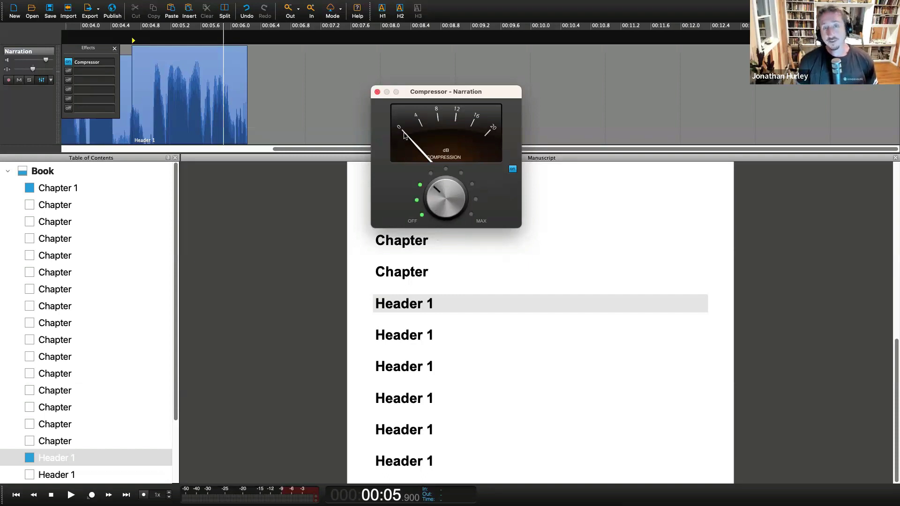
pyautogui.click(378, 92)
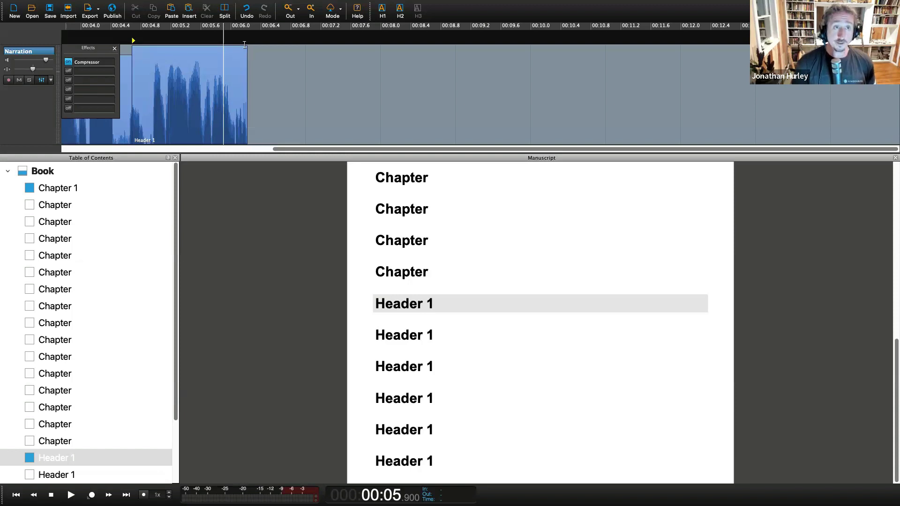
# Look through the Audio, Interface and Advanced preferences, leave without saving, and close the Narration track's effects rack
pyautogui.moveTo(3, 2)
pyautogui.click(41, 5)
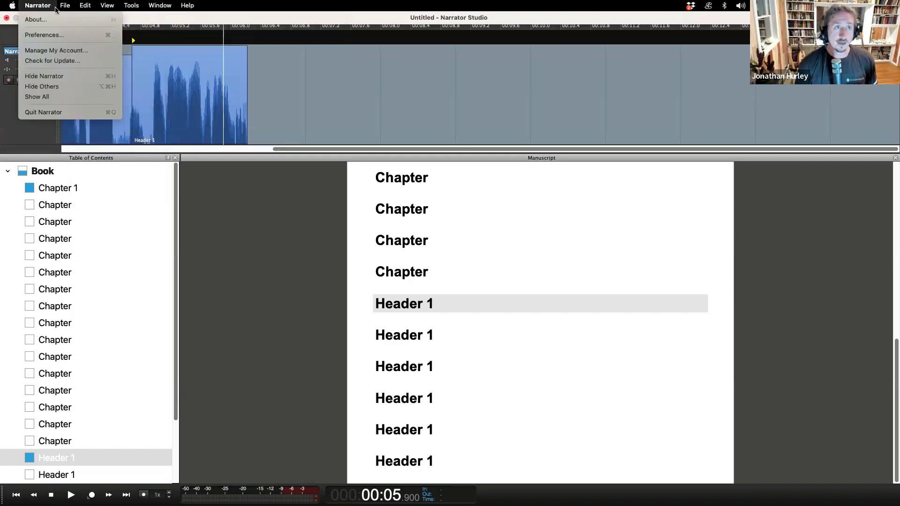
pyautogui.click(44, 36)
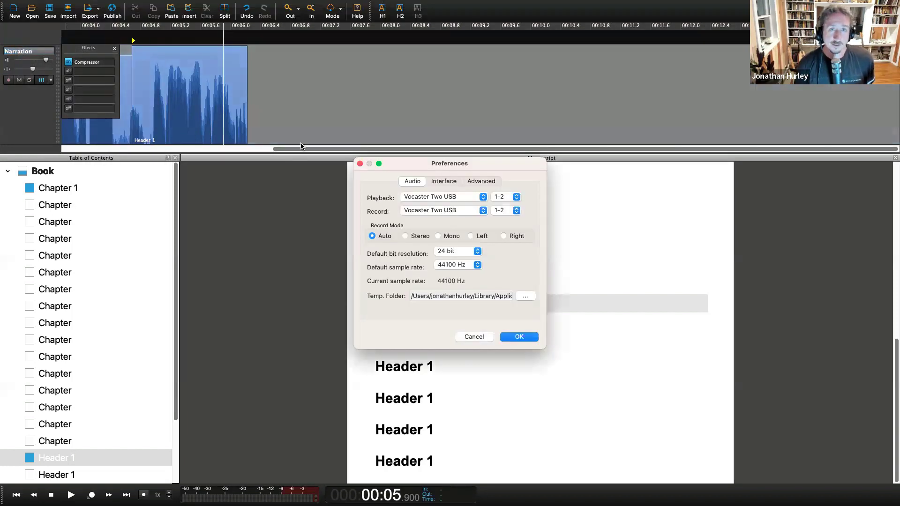
pyautogui.click(444, 181)
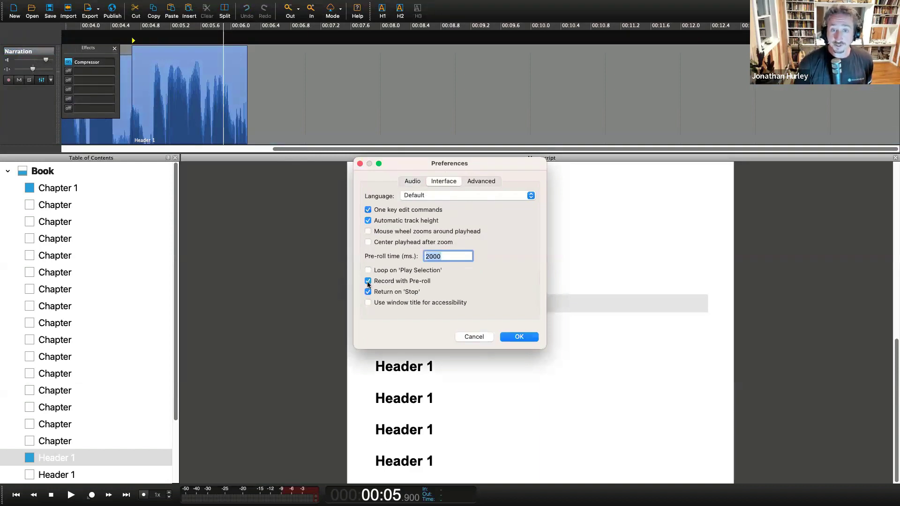
pyautogui.click(368, 242)
pyautogui.click(492, 182)
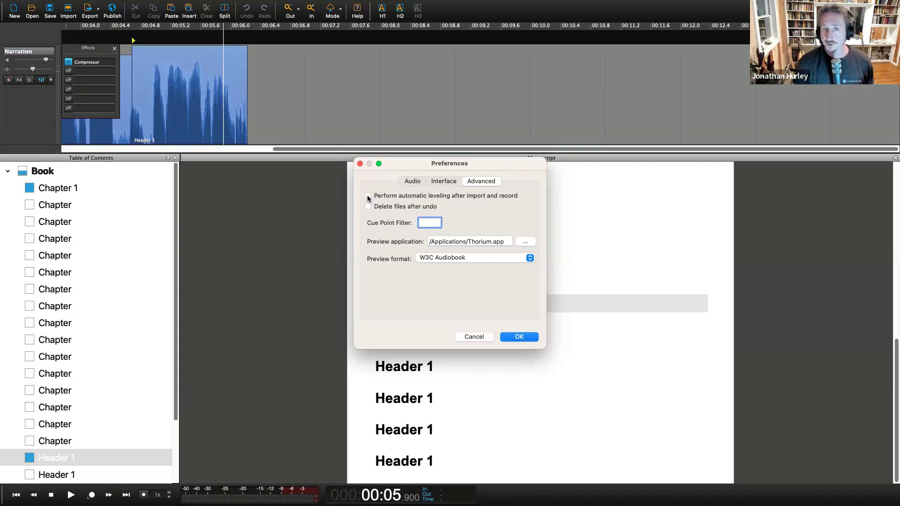
pyautogui.click(360, 164)
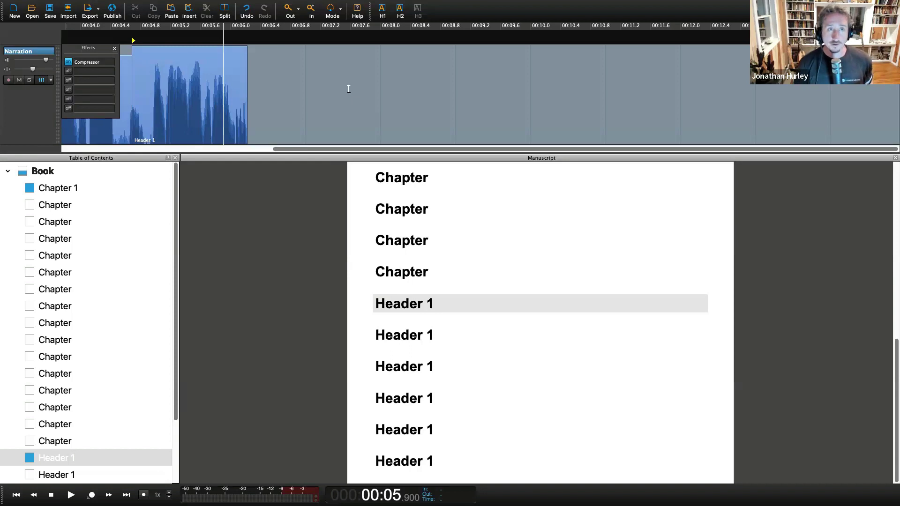
pyautogui.click(115, 49)
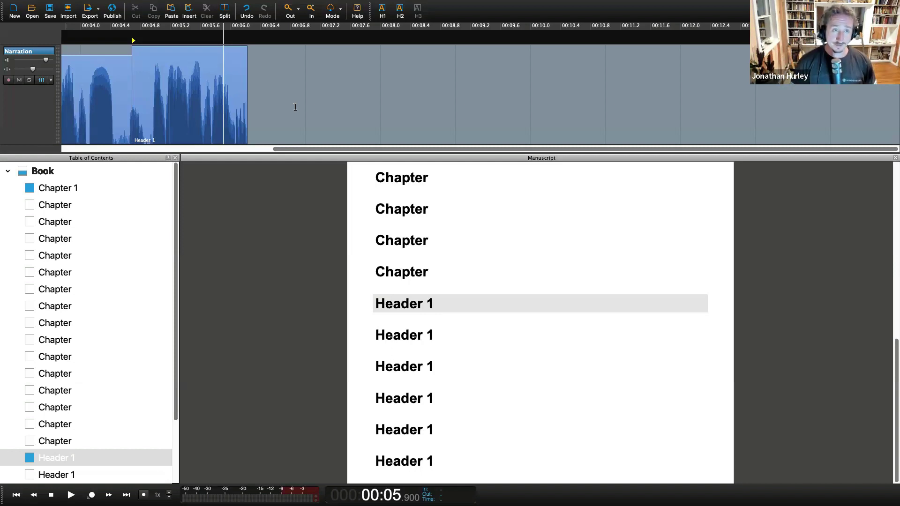
# Set the session's book export format to Audiobook with a split time of 90
pyautogui.moveTo(182, 4)
pyautogui.click(65, 5)
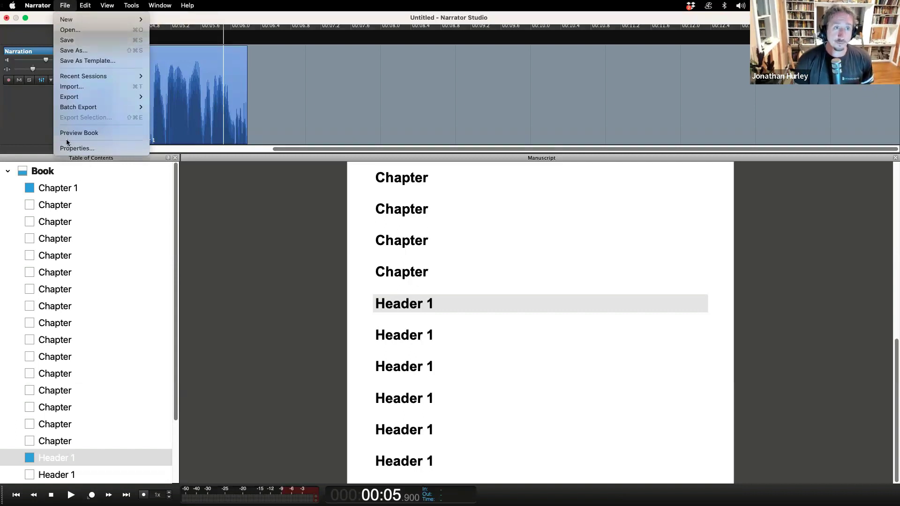
pyautogui.click(77, 149)
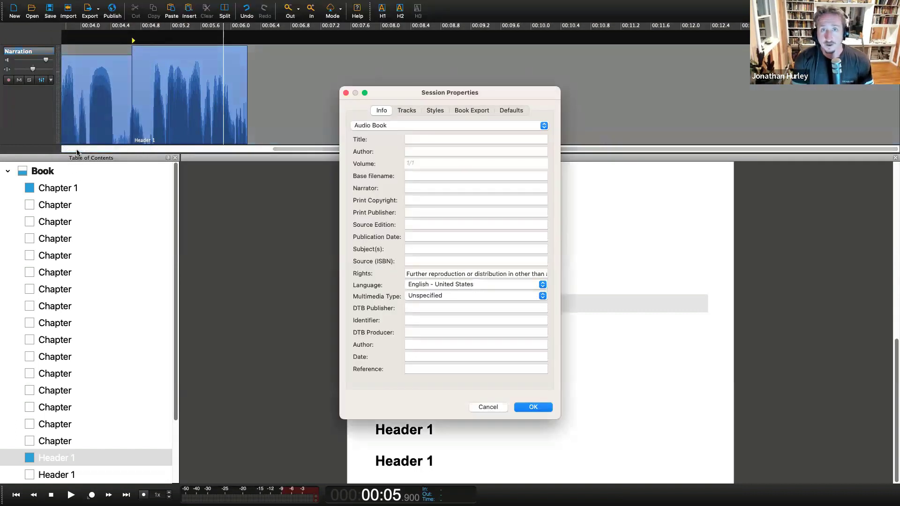
pyautogui.click(462, 110)
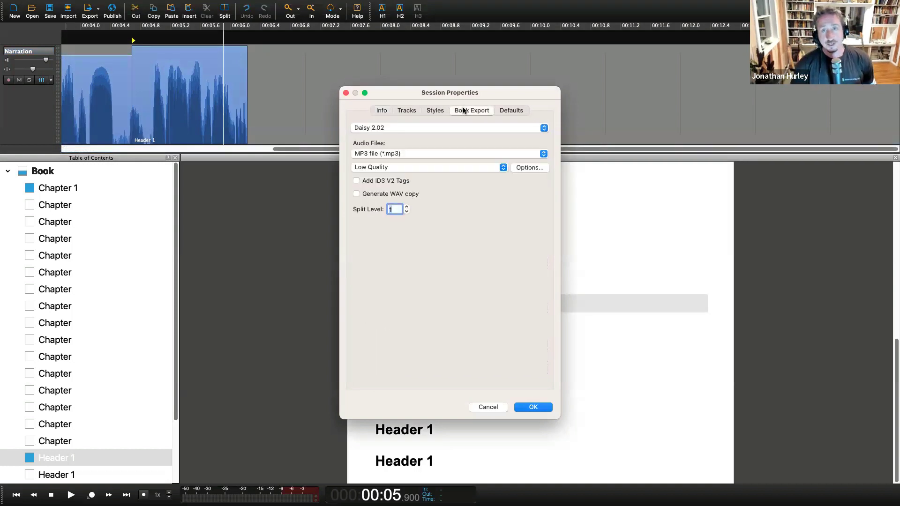
pyautogui.click(544, 127)
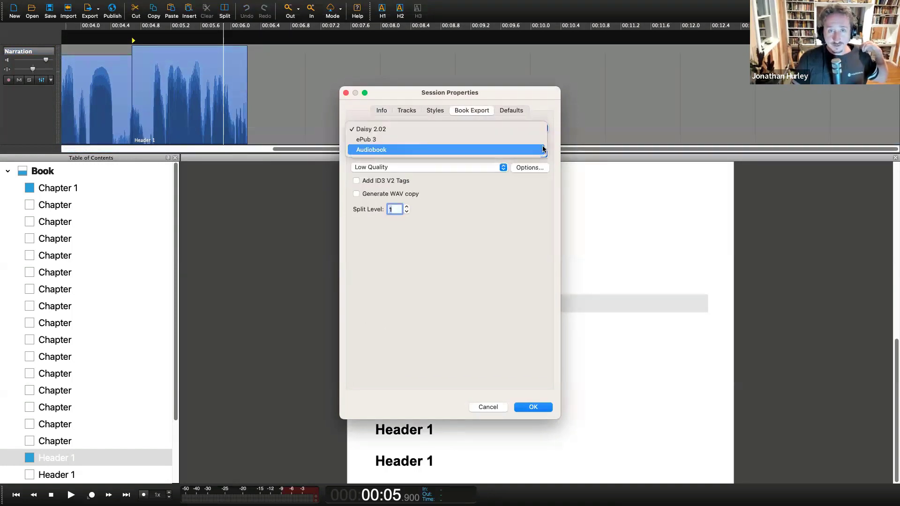
pyautogui.click(544, 149)
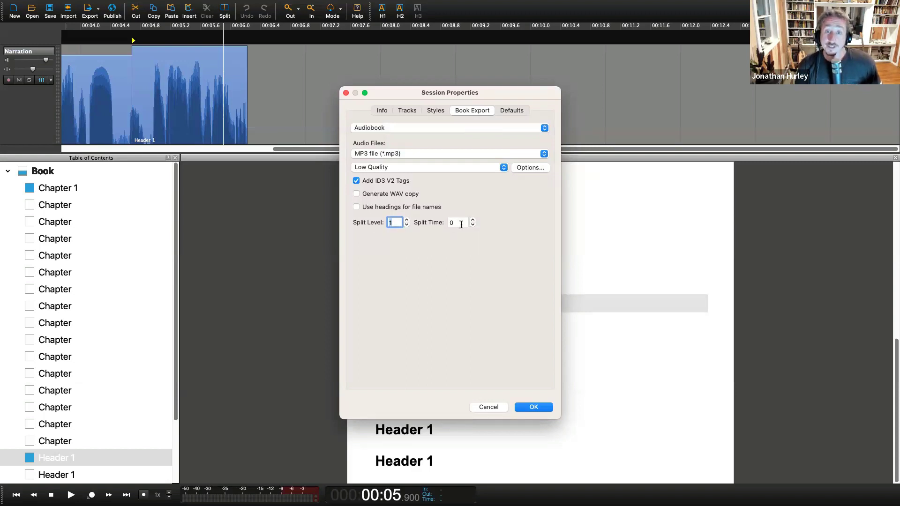
pyautogui.click(457, 223)
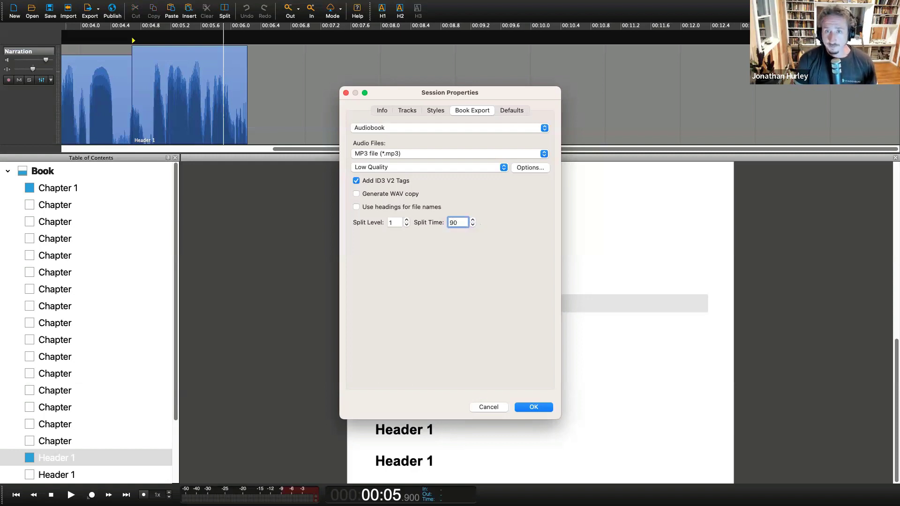
pyautogui.click(538, 407)
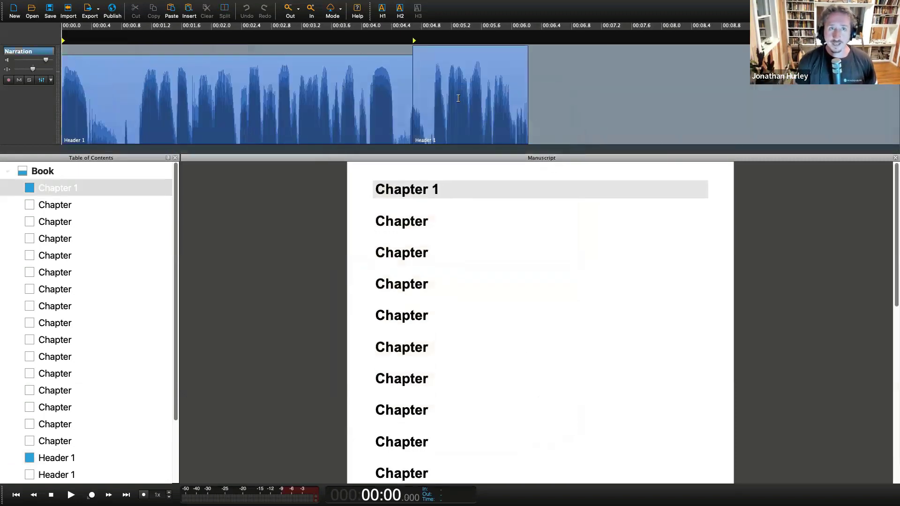
# Place the playhead at about 4.1 seconds in the first narration clip and view the timeline at a scale of minutes
pyautogui.click(367, 41)
pyautogui.press('super+minus')
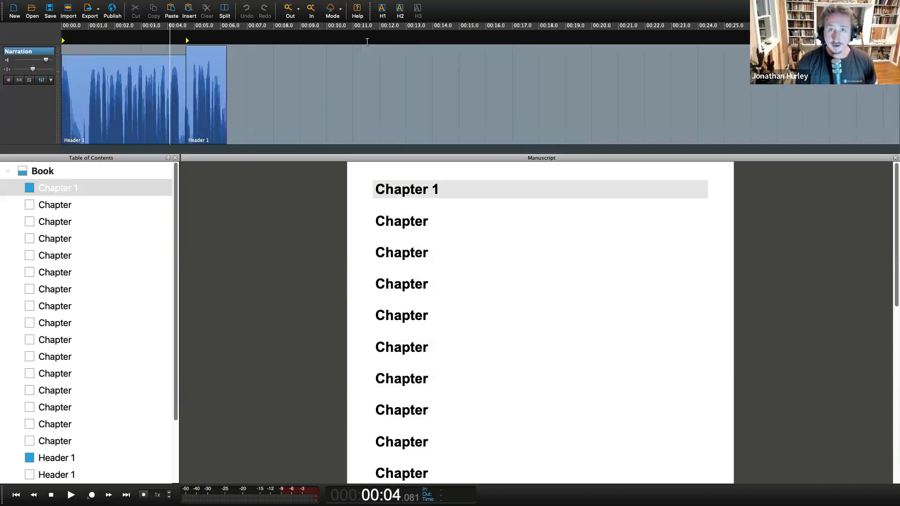
pyautogui.press('super+minus')
pyautogui.press('super+minus')
pyautogui.press('super+minus')
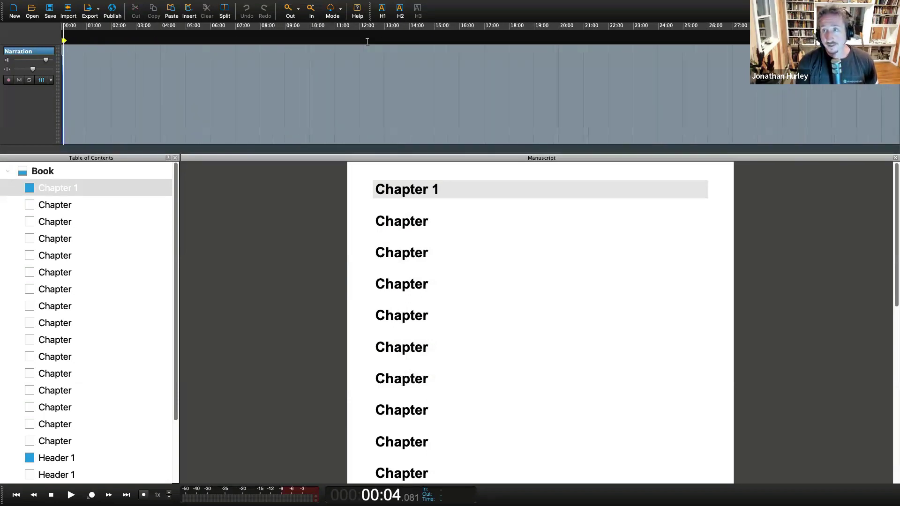
pyautogui.press('super+equal')
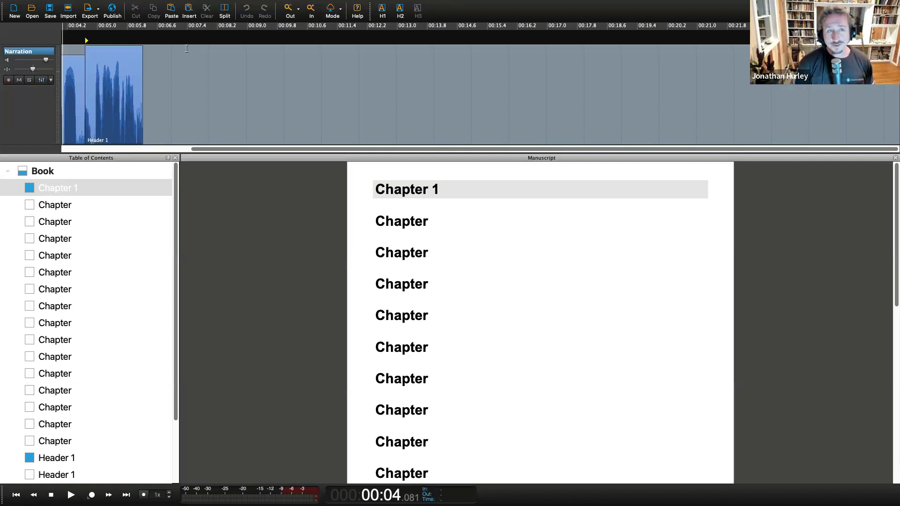
# Select both narration clips together and view the clip commands, including Export Selection
pyautogui.click(125, 83)
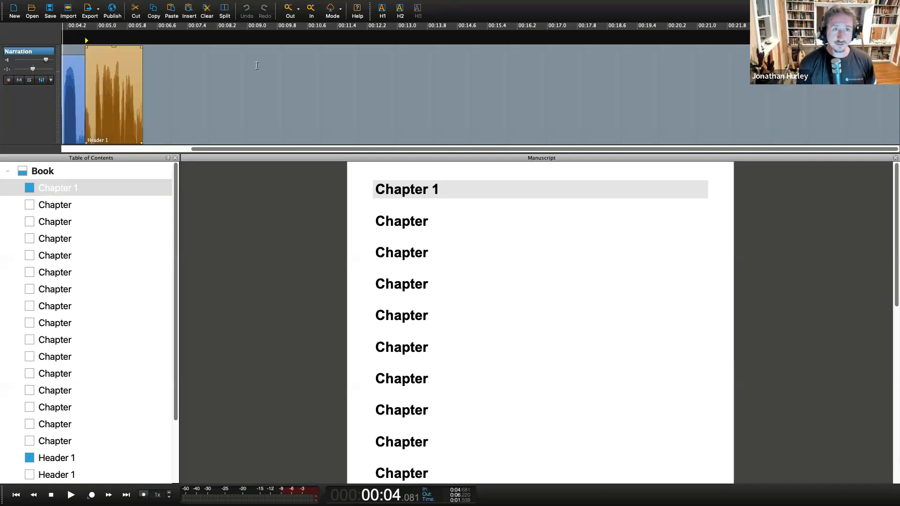
pyautogui.hscroll(-5, 257, 65)
pyautogui.click(174, 78)
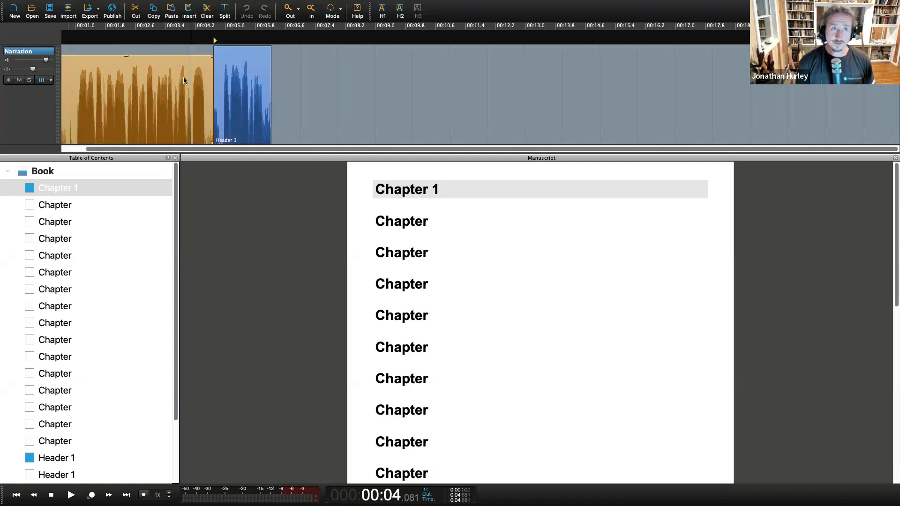
pyautogui.keyDown('shift'); pyautogui.click(236, 75); pyautogui.keyUp('shift')
pyautogui.rightClick(157, 83)
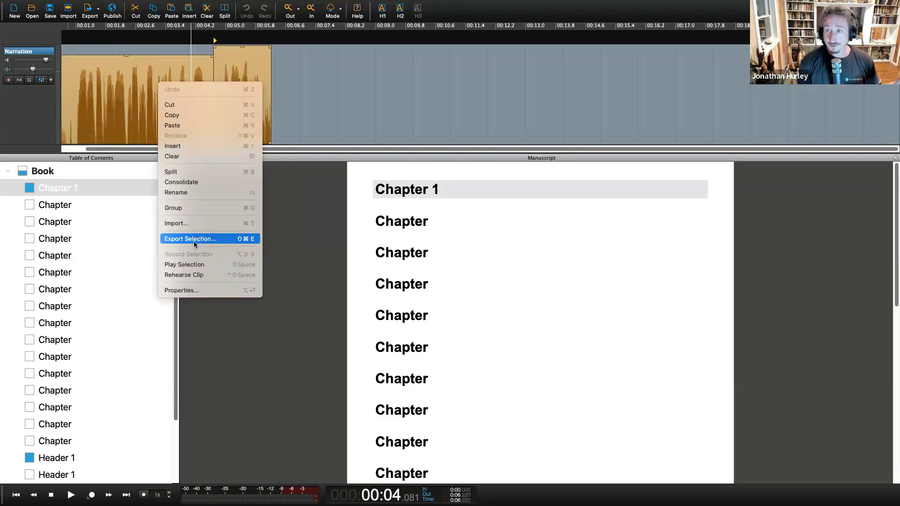
pyautogui.click(405, 225)
# Switch the timeline mode to Leaf and select the Chapter 1 heading to show only that heading's audio
pyautogui.click(406, 224)
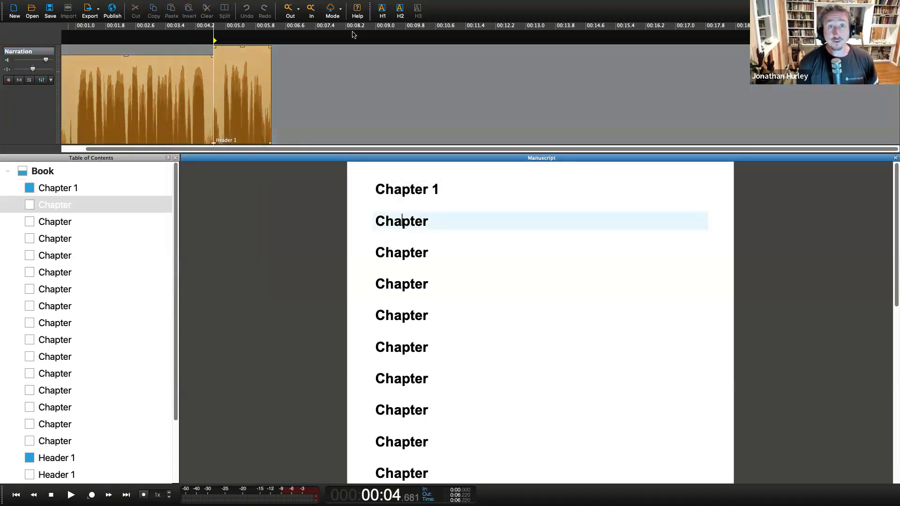
pyautogui.click(340, 9)
pyautogui.click(345, 47)
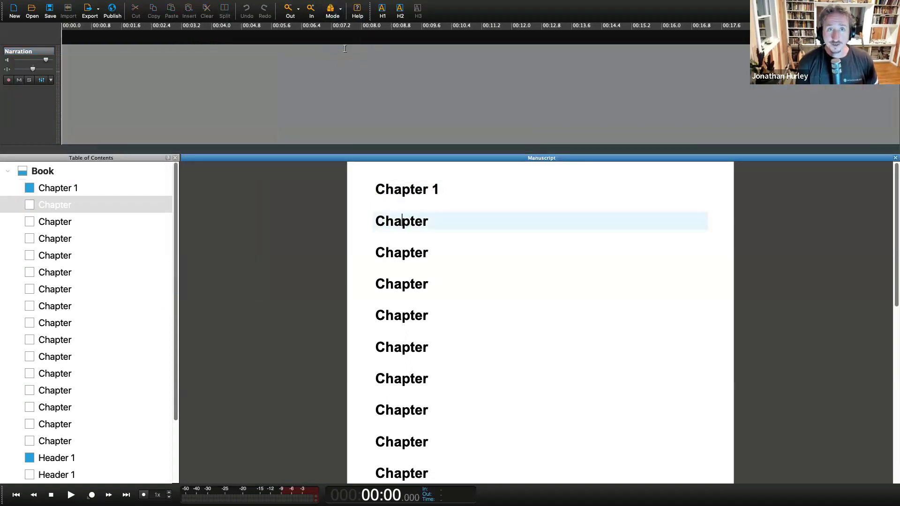
pyautogui.click(383, 184)
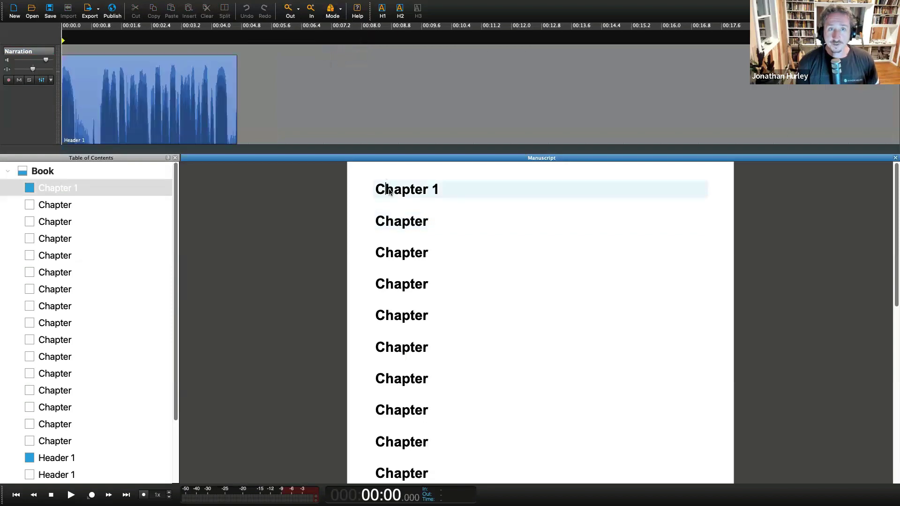
# Select Chapter 1's clip, view its Export Selection option, and set the timeline mode to All
pyautogui.click(163, 75)
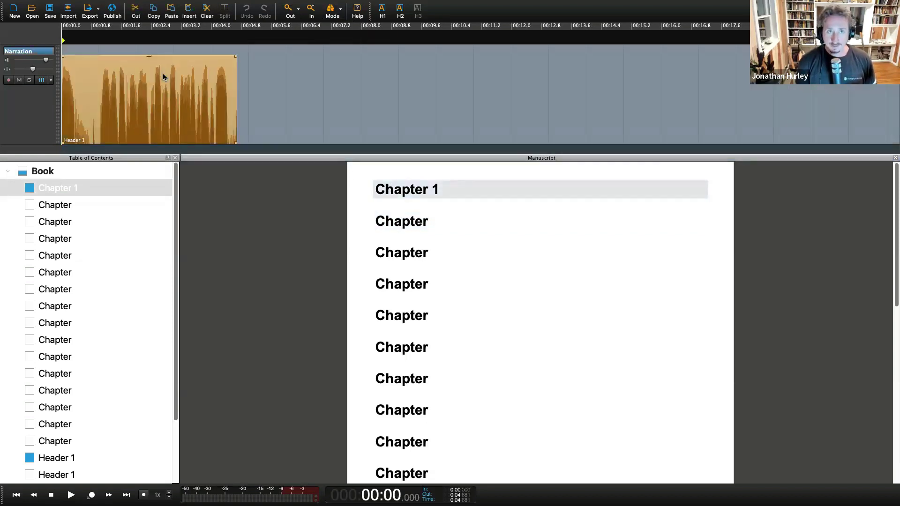
pyautogui.rightClick(162, 75)
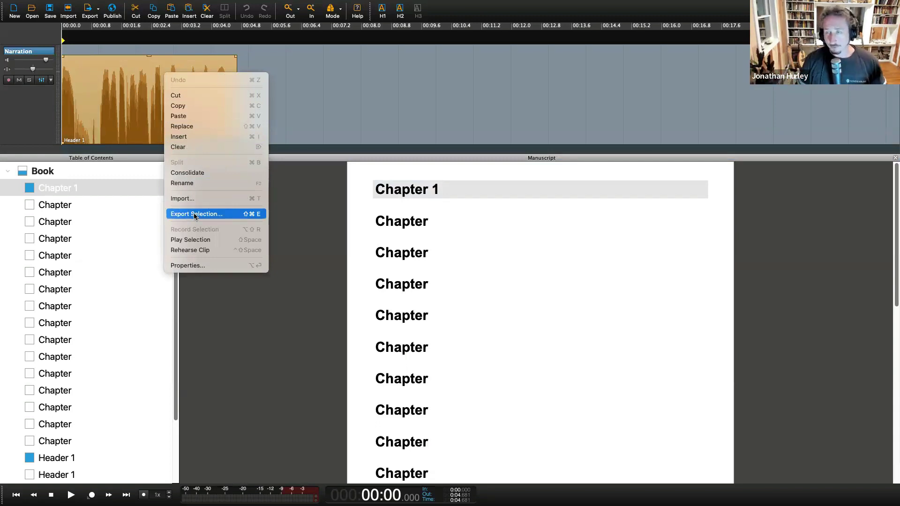
pyautogui.click(364, 104)
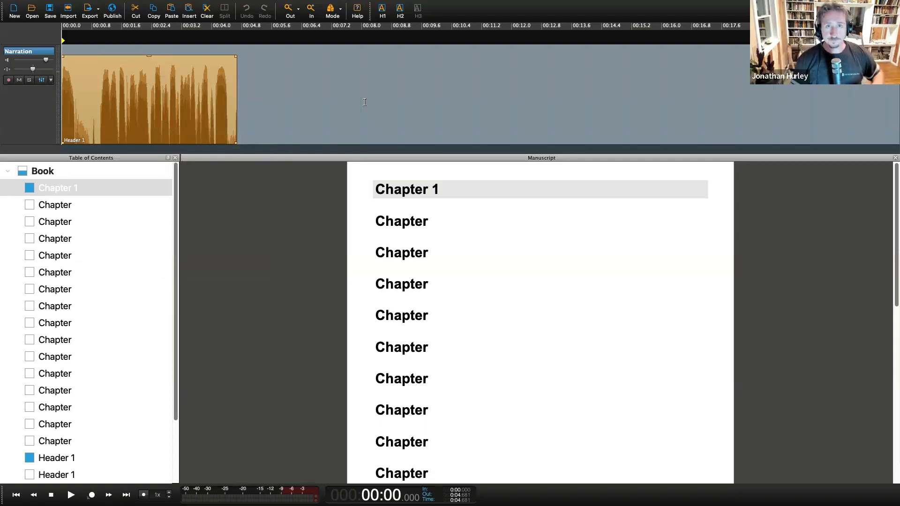
pyautogui.click(340, 9)
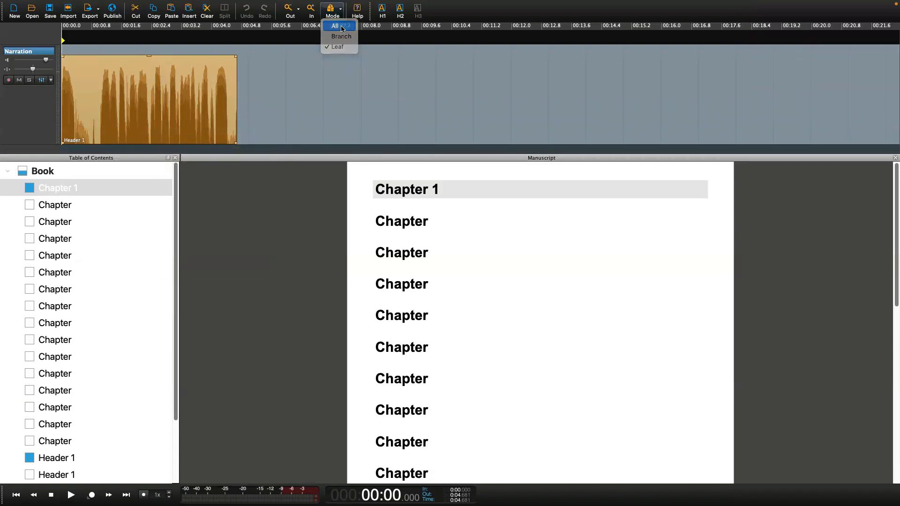
pyautogui.click(336, 26)
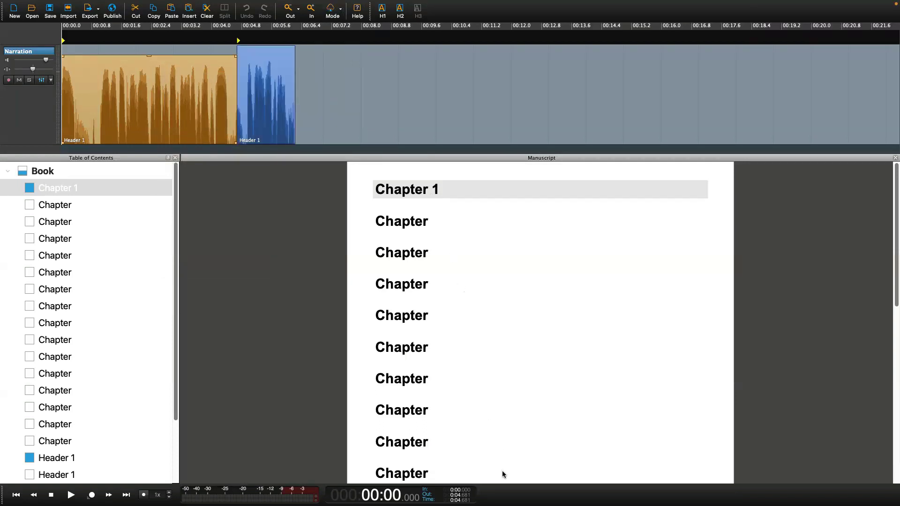